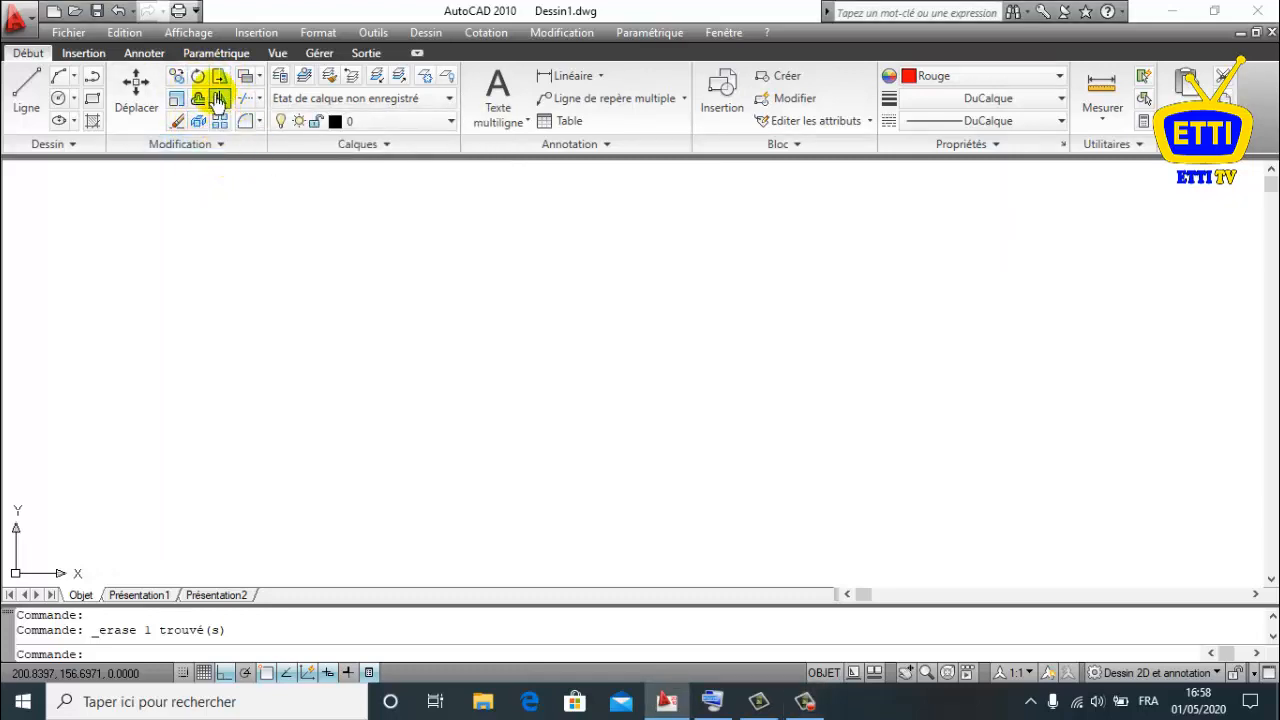
left_click(222, 146)
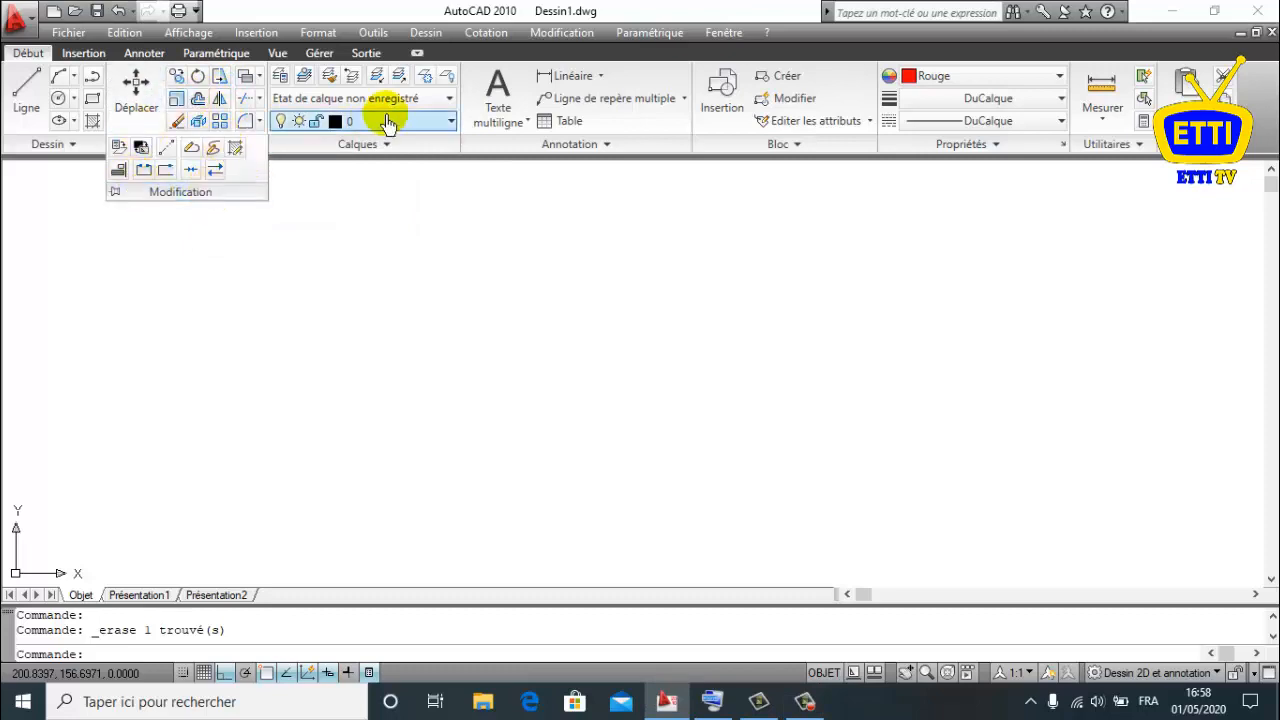
left_click(560, 32)
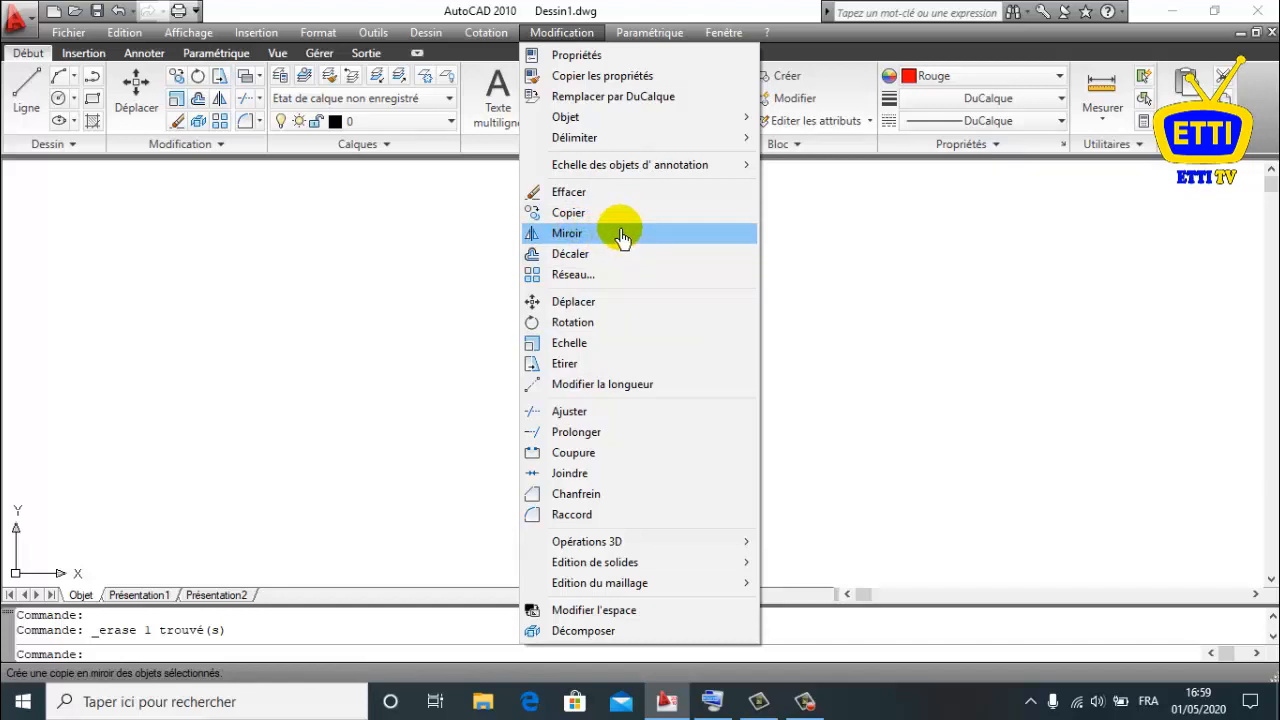
left_click(95, 83)
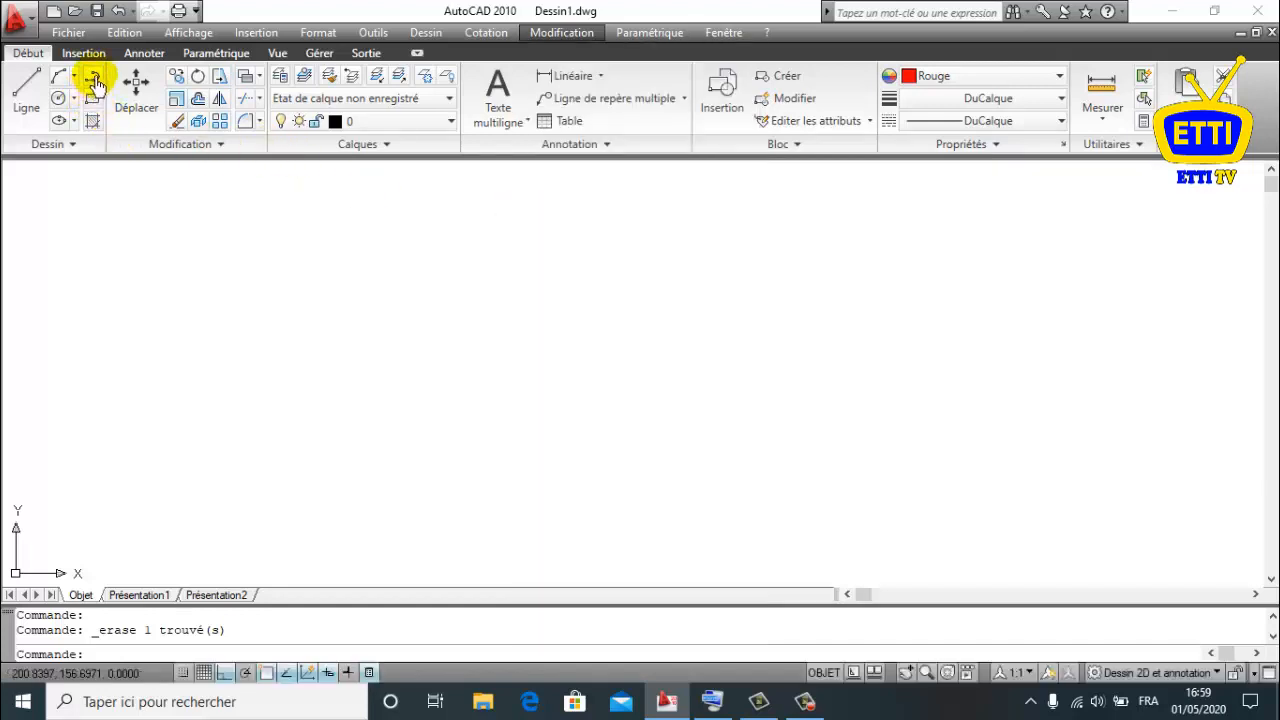
- Draw a closed irregular nine-vertex polyline, starting with a vertical segment and turning Ortho off for the remaining sides
left_click(93, 80)
left_click(196, 315)
left_click(266, 236)
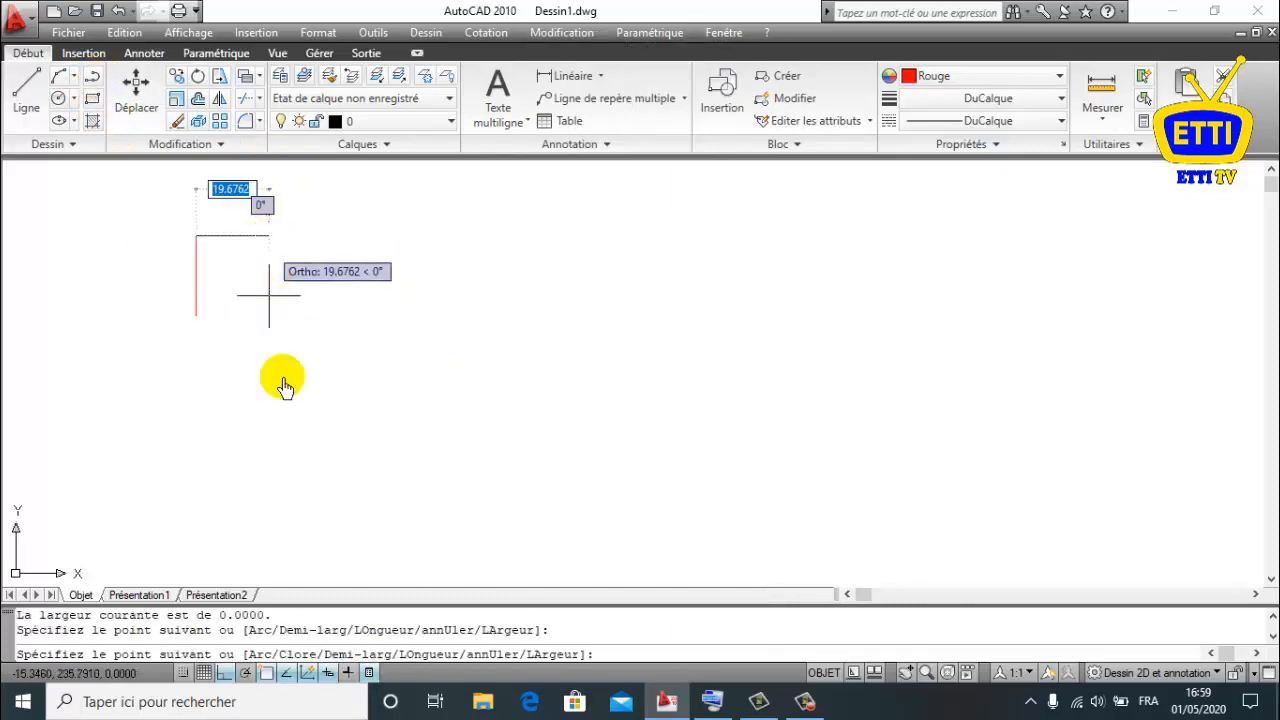
left_click(224, 672)
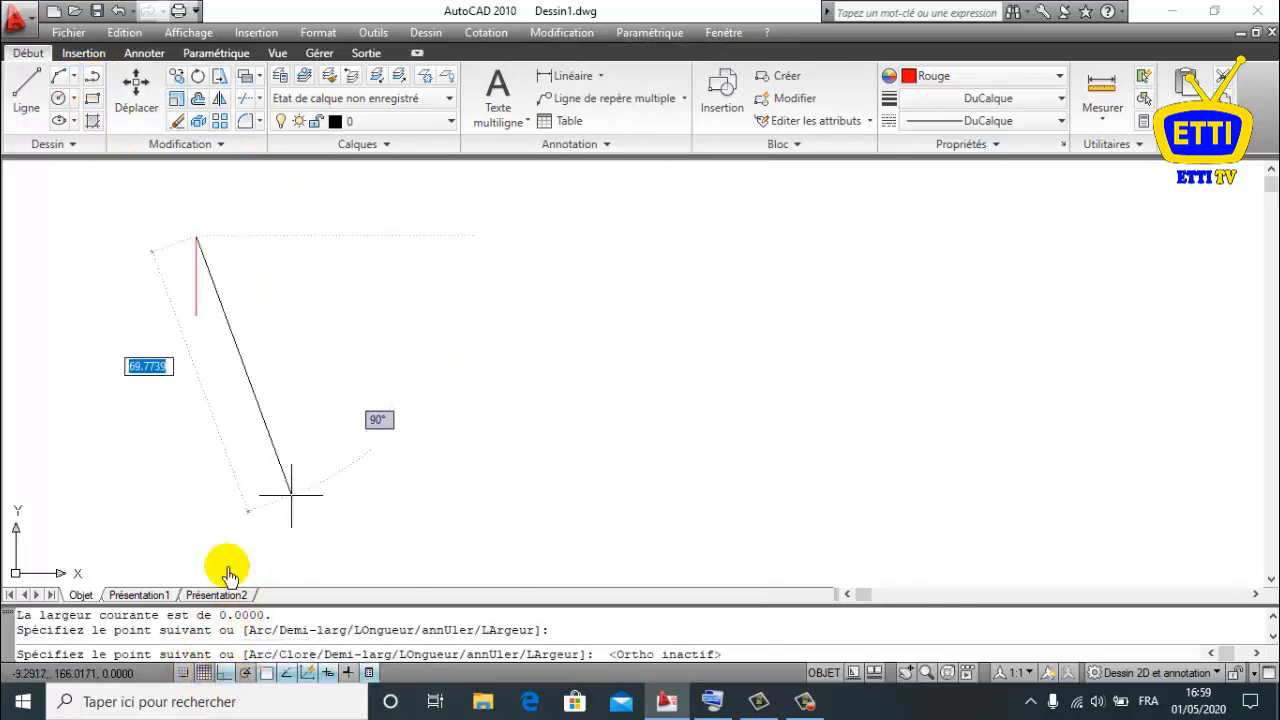
left_click(267, 294)
left_click(368, 250)
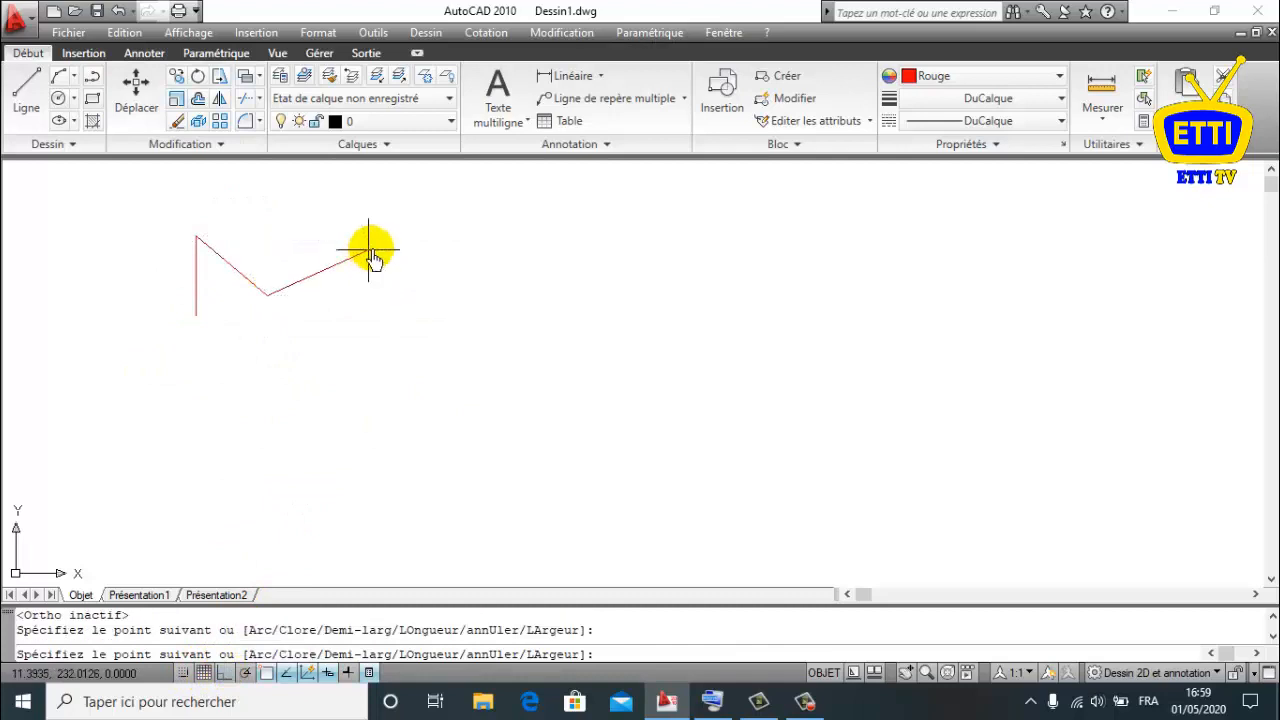
left_click(438, 326)
left_click(347, 458)
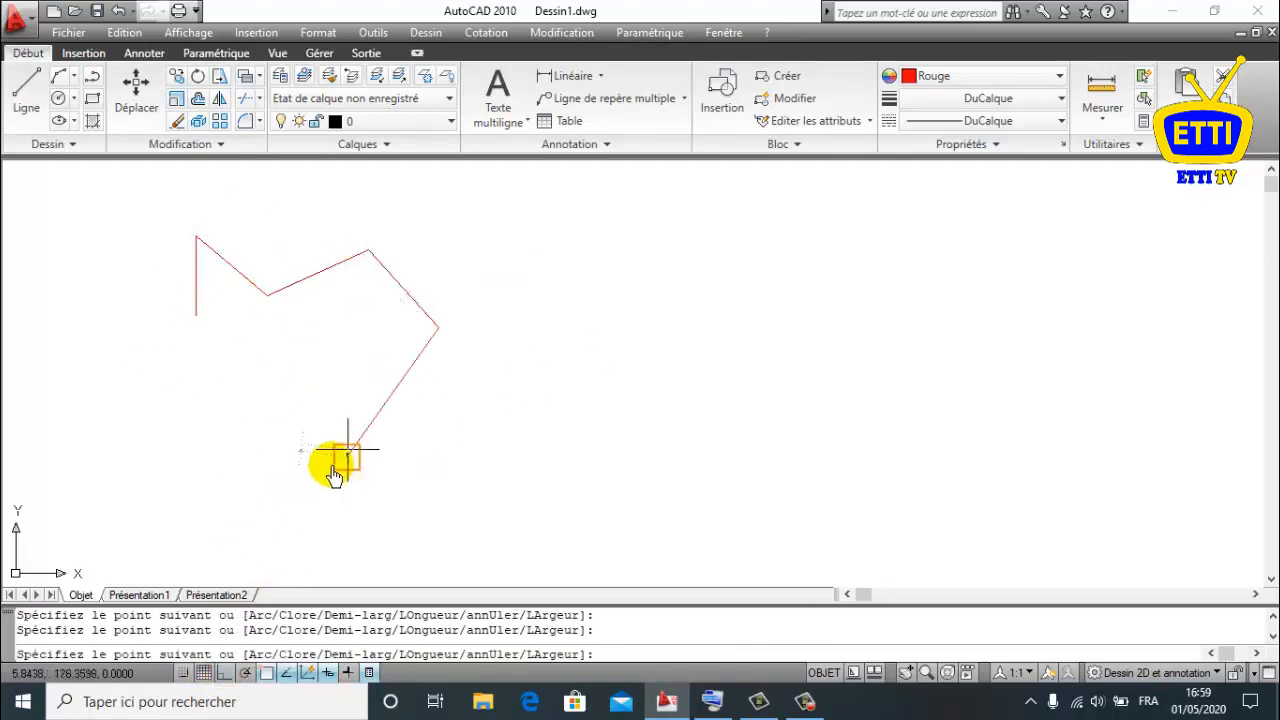
left_click(232, 462)
left_click(232, 390)
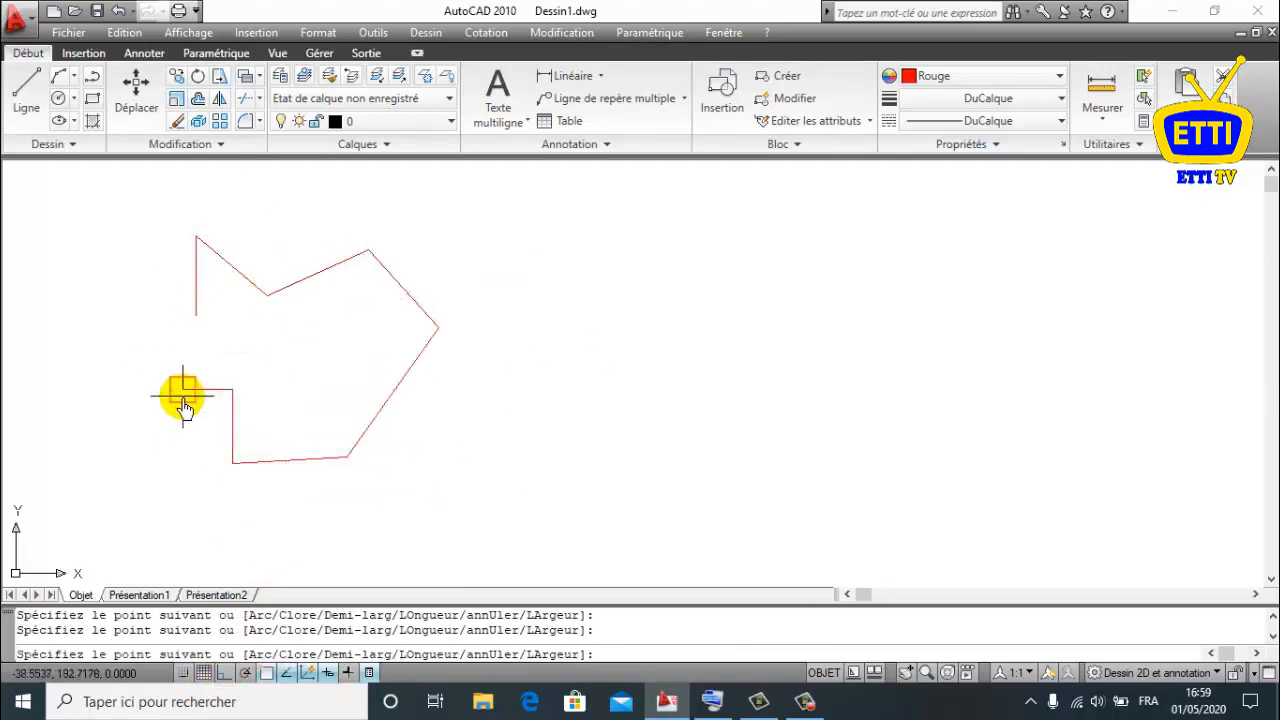
left_click(183, 392)
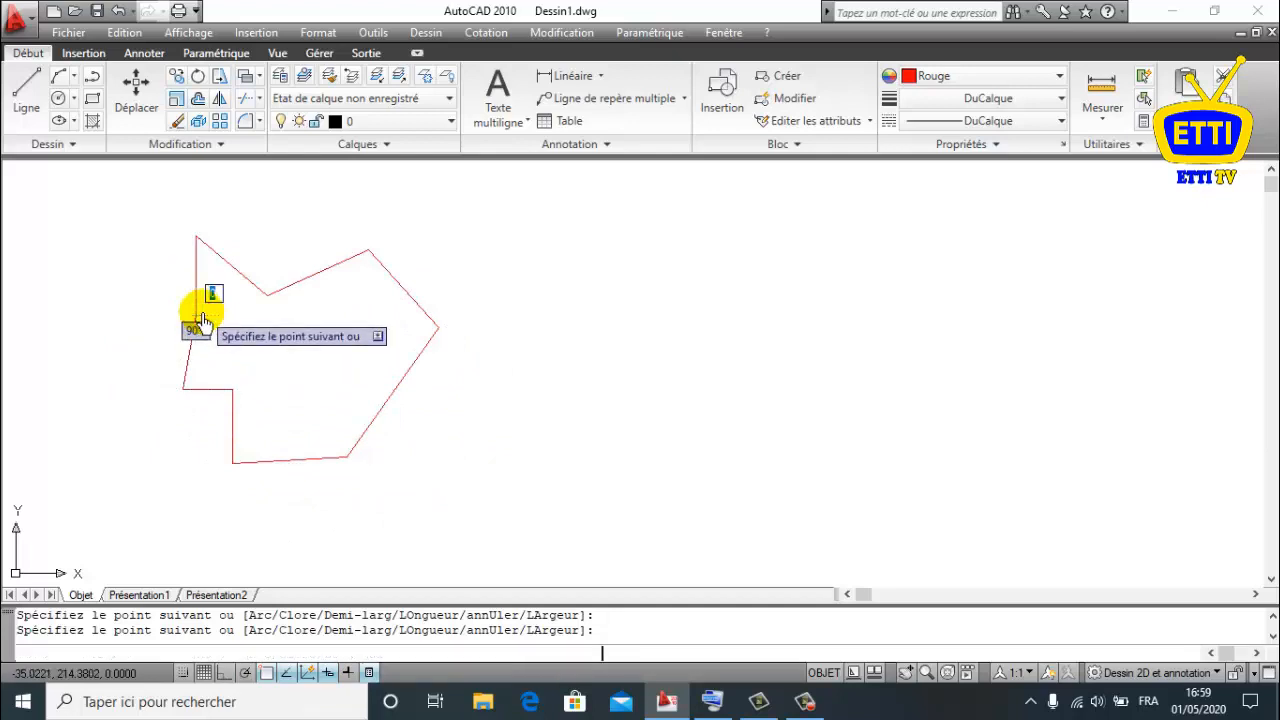
left_click(196, 311)
key("Return")
- Draw a single steeply sloping line beside the right side of the closed polyline
left_click(28, 95)
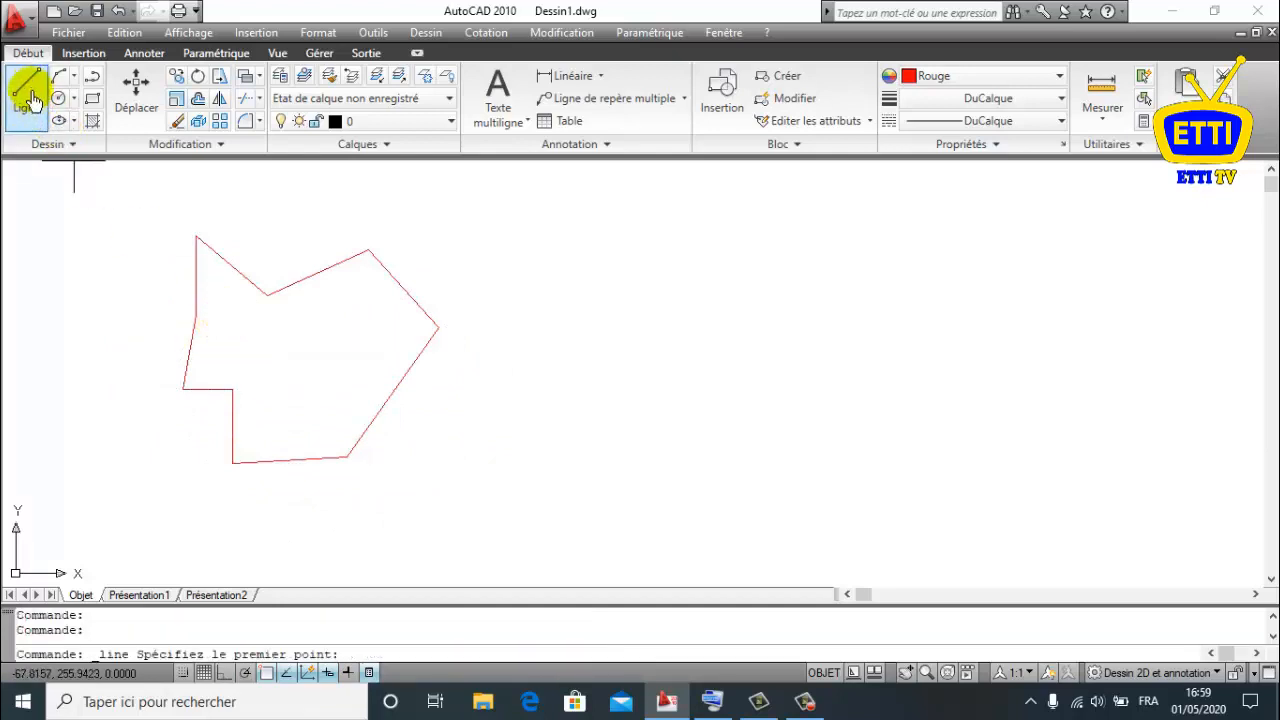
left_click(592, 228)
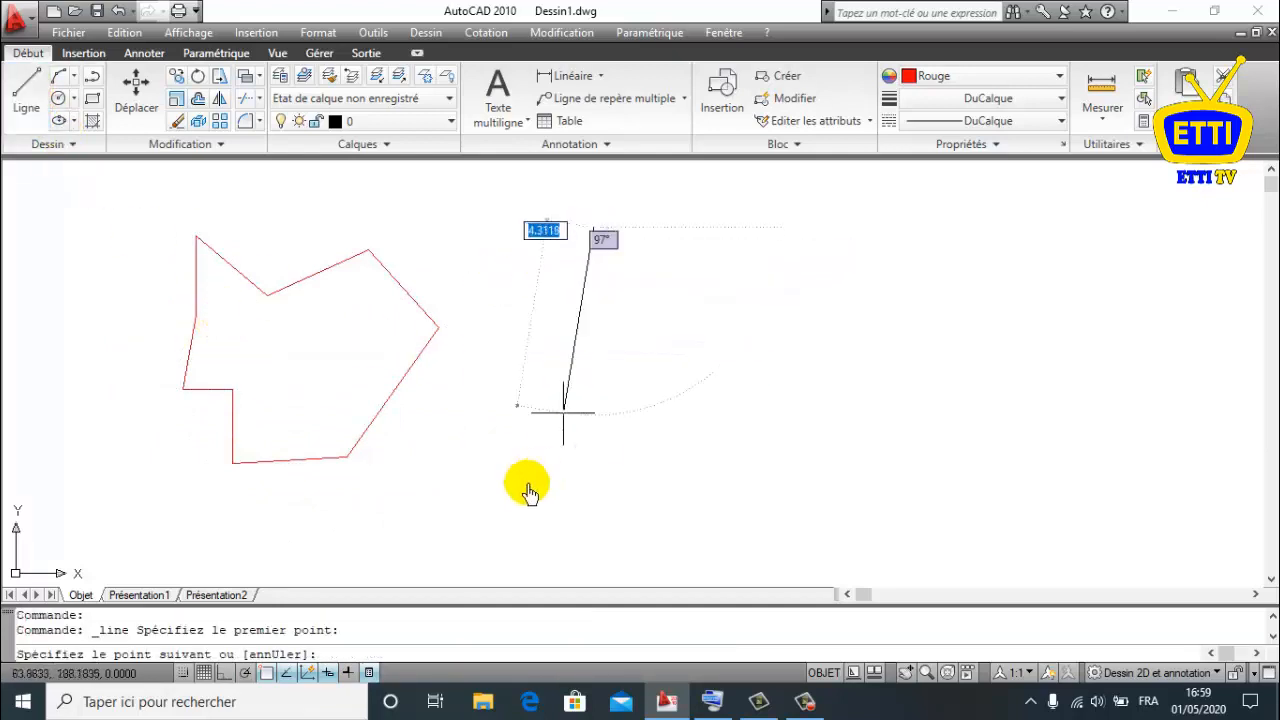
left_click(407, 560)
key("Return")
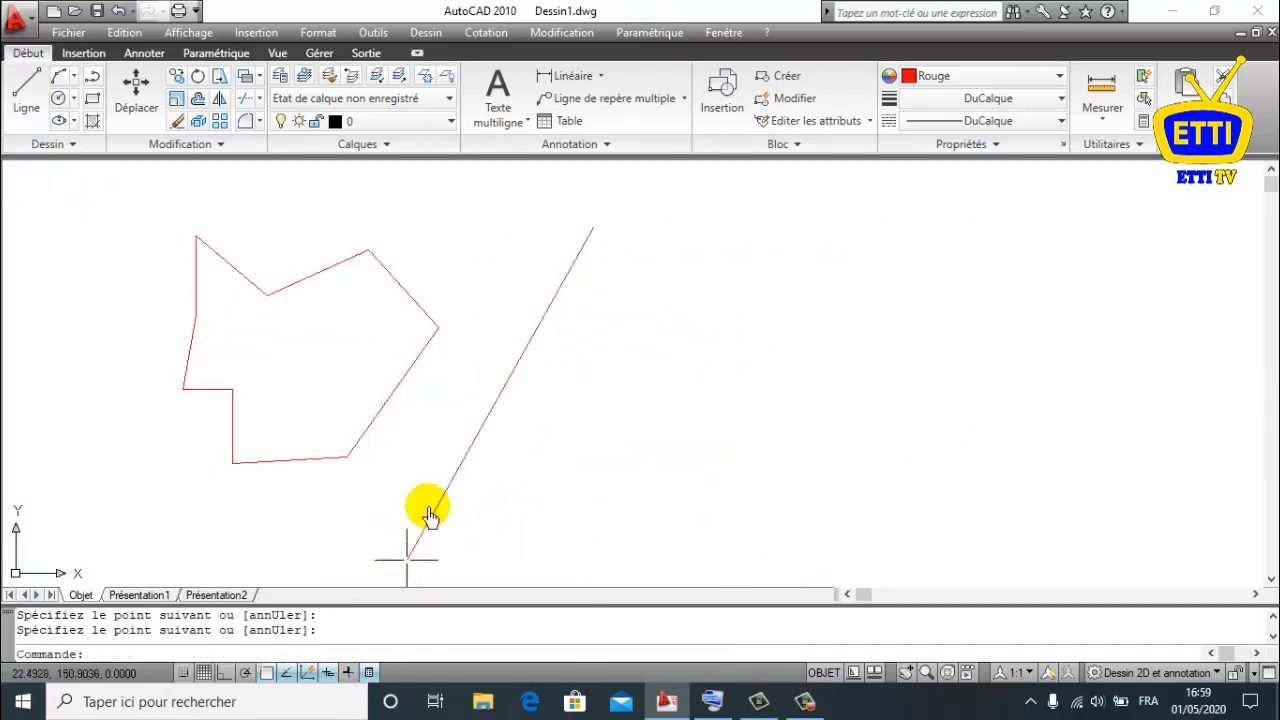
- Mirror the closed polyline about the sloping line, using its two endpoints as the symmetry axis and keeping the source object
middle_click_drag(429, 400, 486, 343)
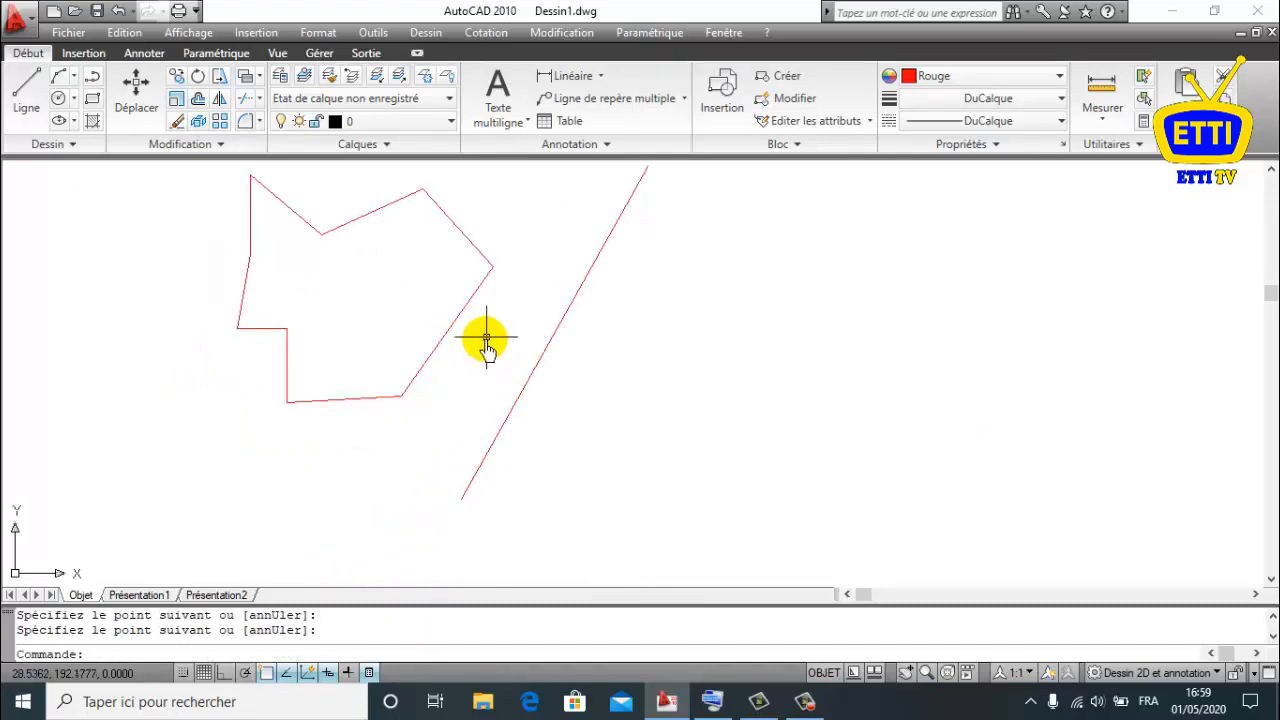
scroll(486, 343, "down", 3)
scroll(480, 335, "up", 2)
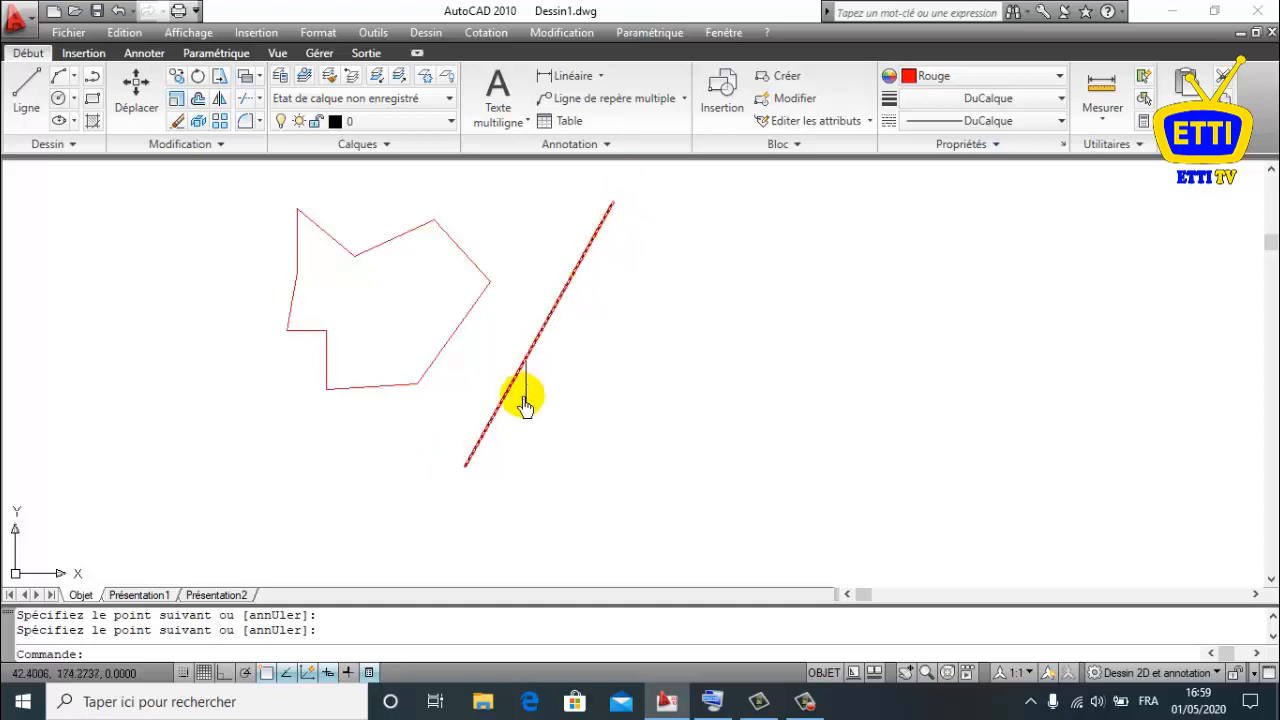
left_click(563, 33)
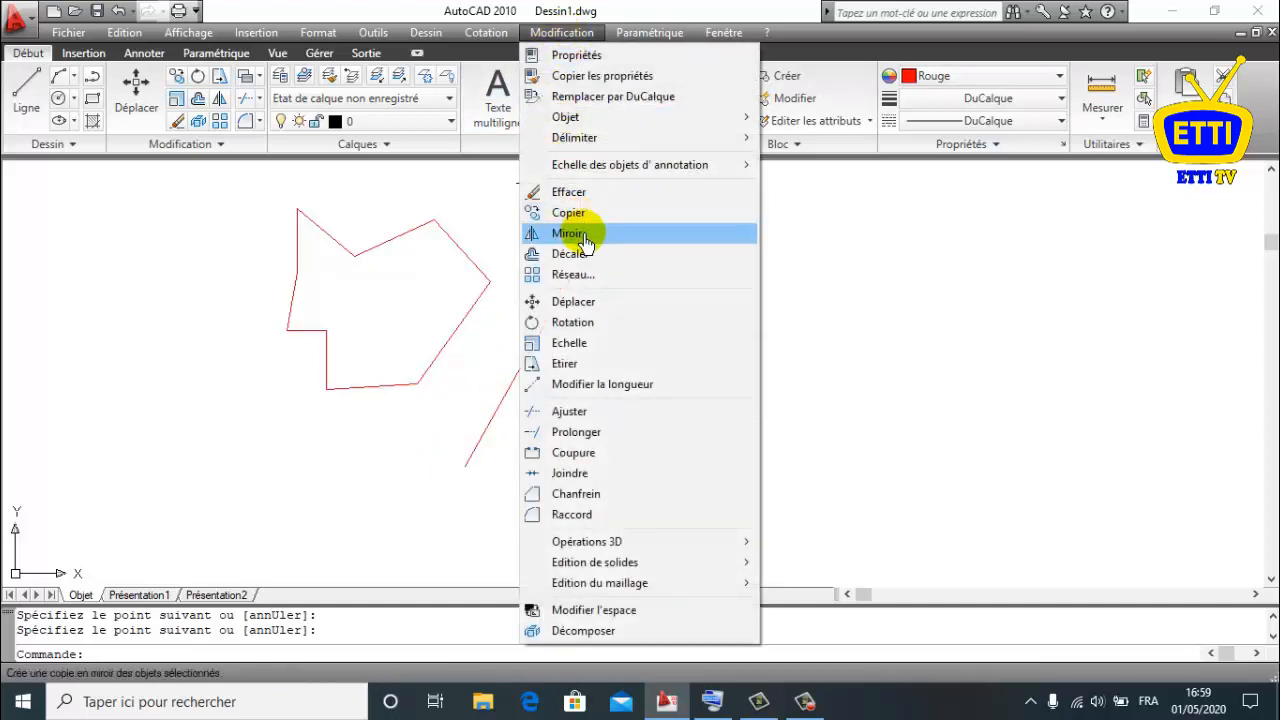
left_click(585, 233)
left_click(468, 212)
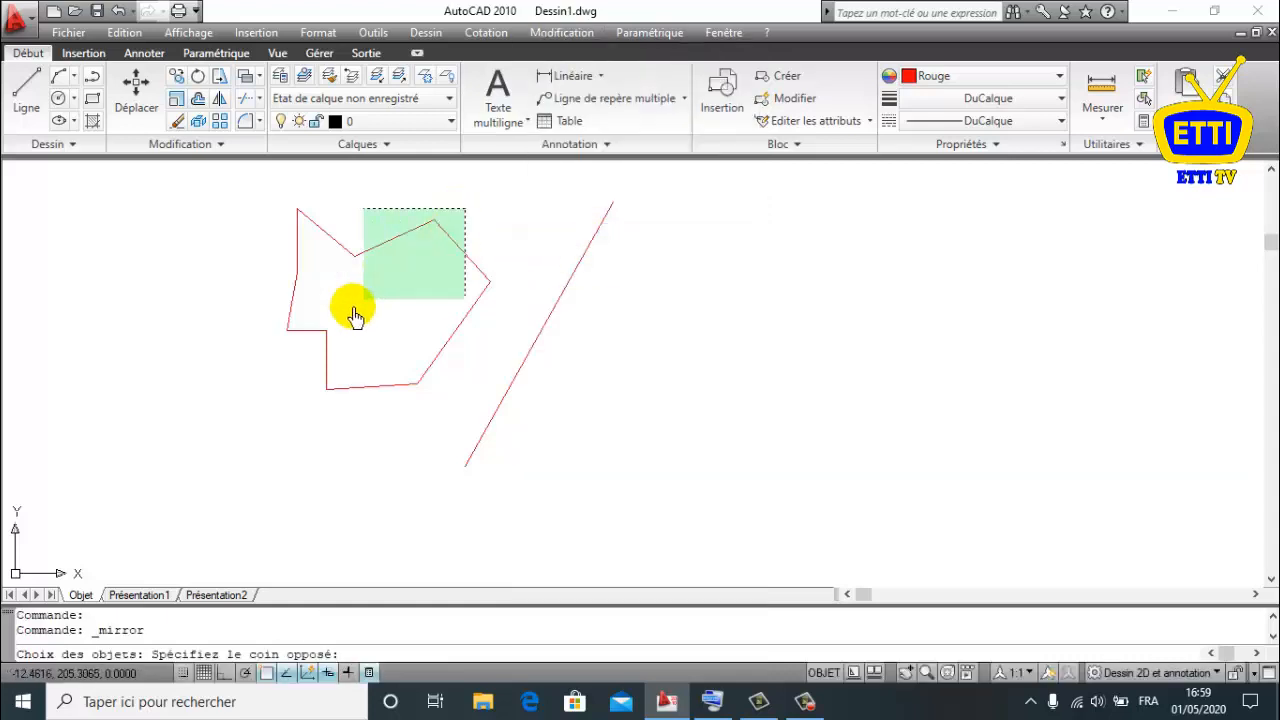
left_click(249, 377)
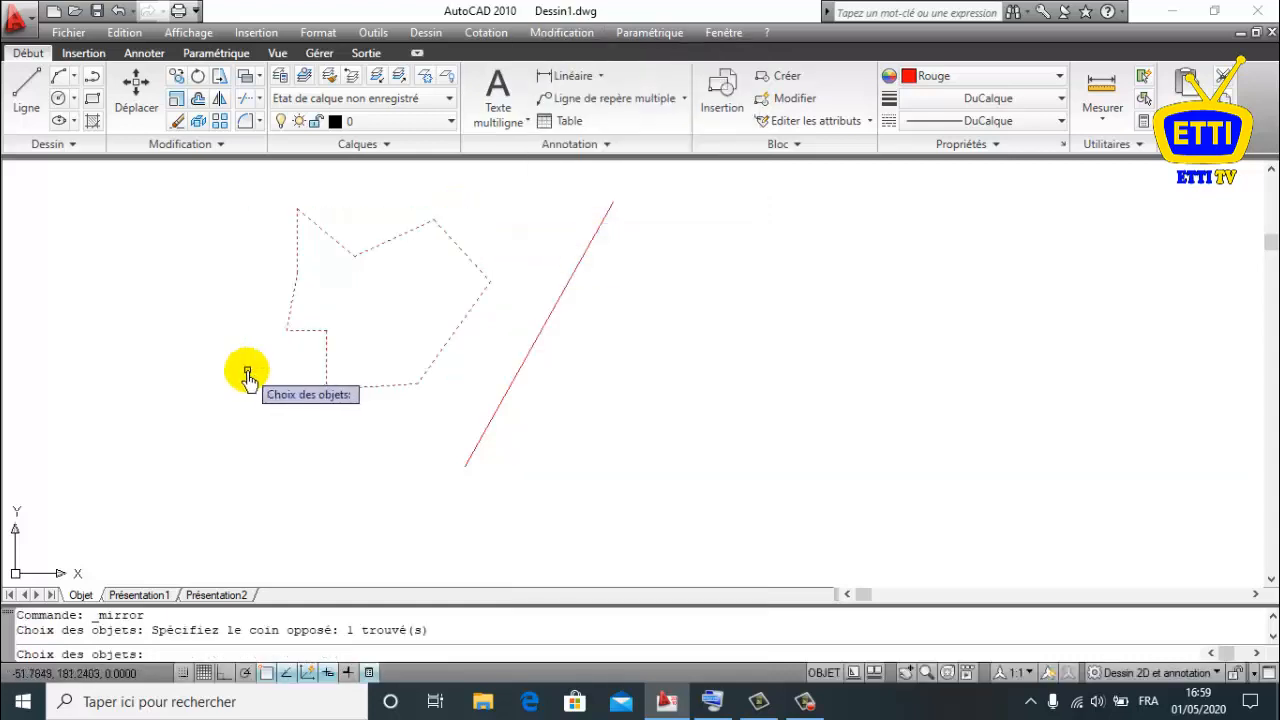
key("Return")
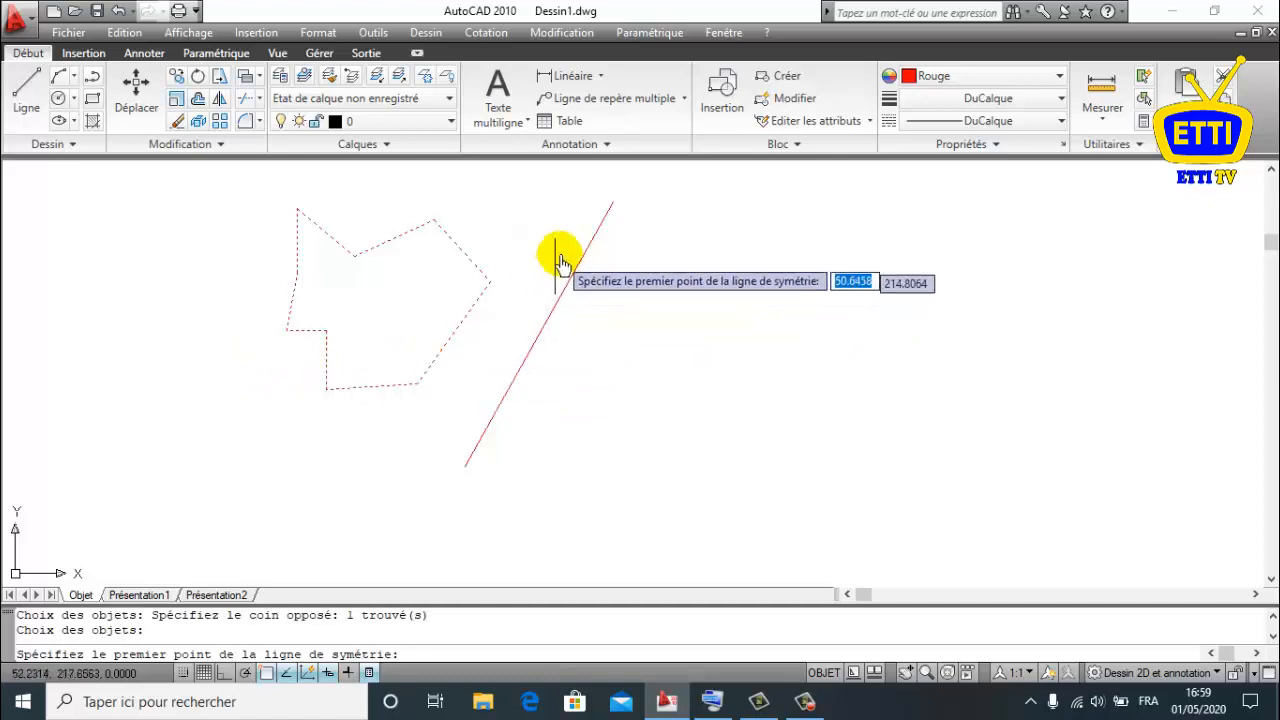
left_click(615, 206)
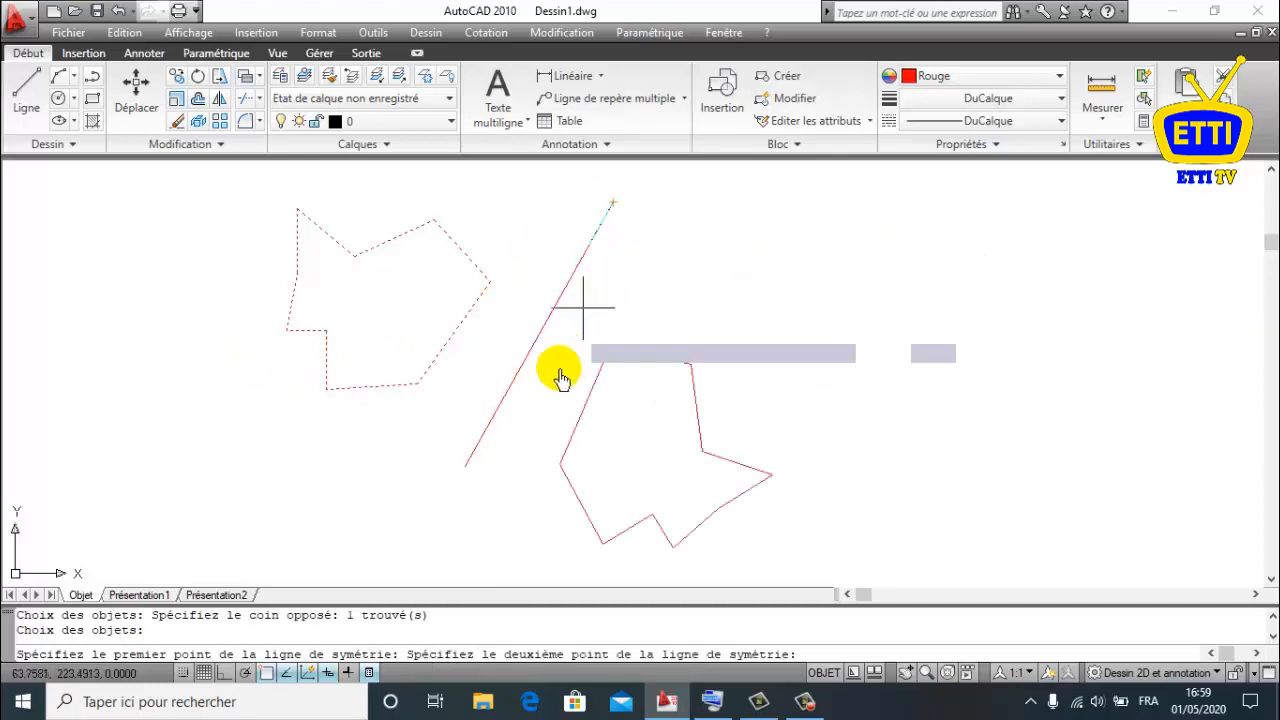
left_click(464, 466)
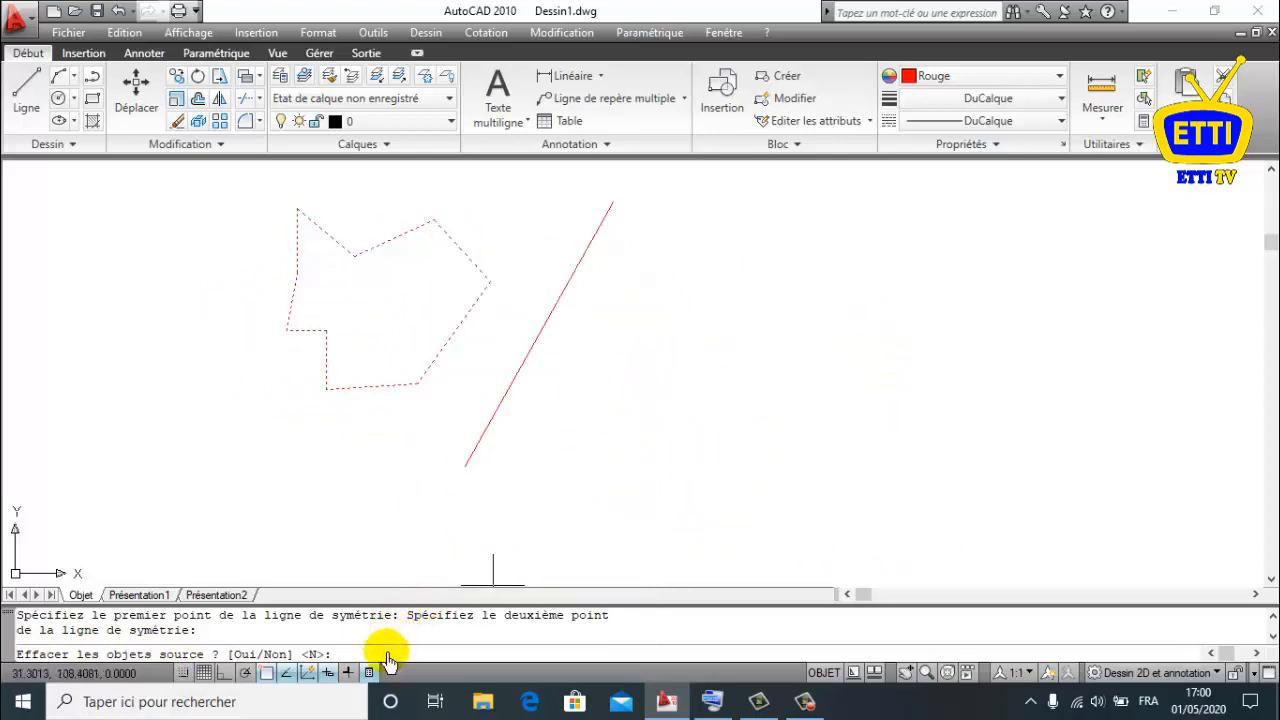
key("Return")
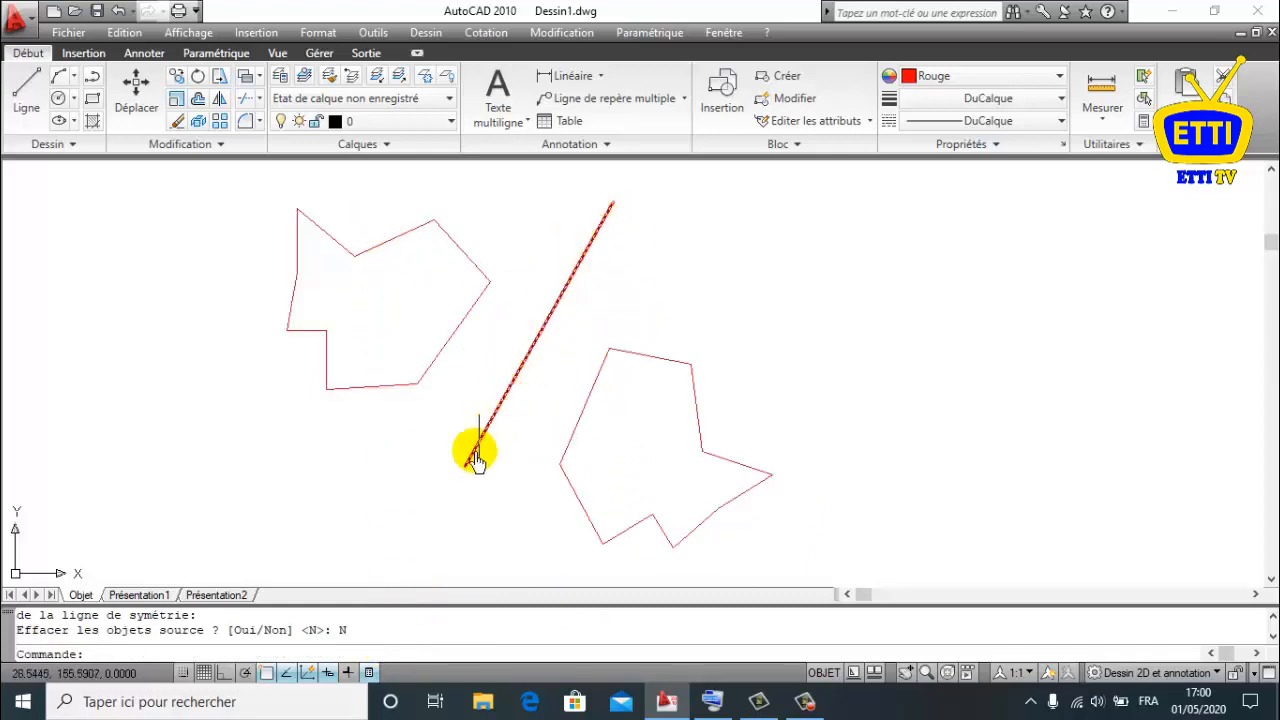
- Erase the mirrored copy of the polyline on the far side of the sloping line
left_click(756, 344)
left_click(630, 455)
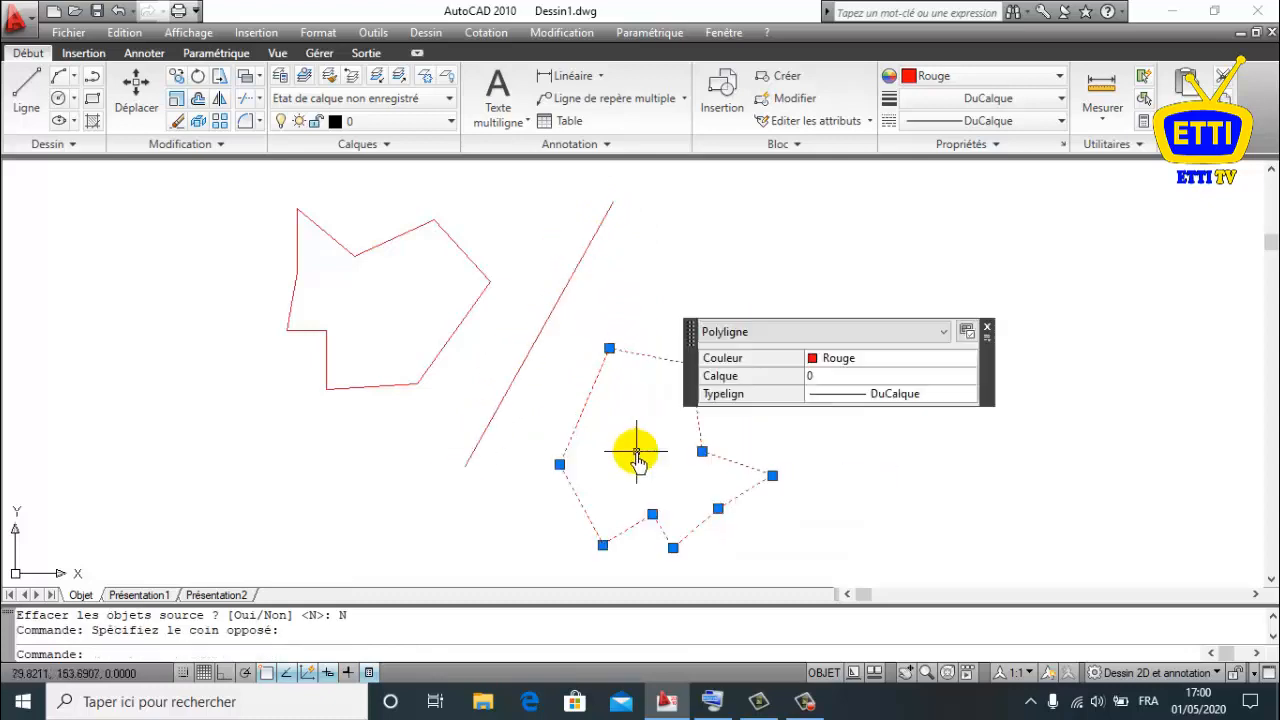
left_click(177, 120)
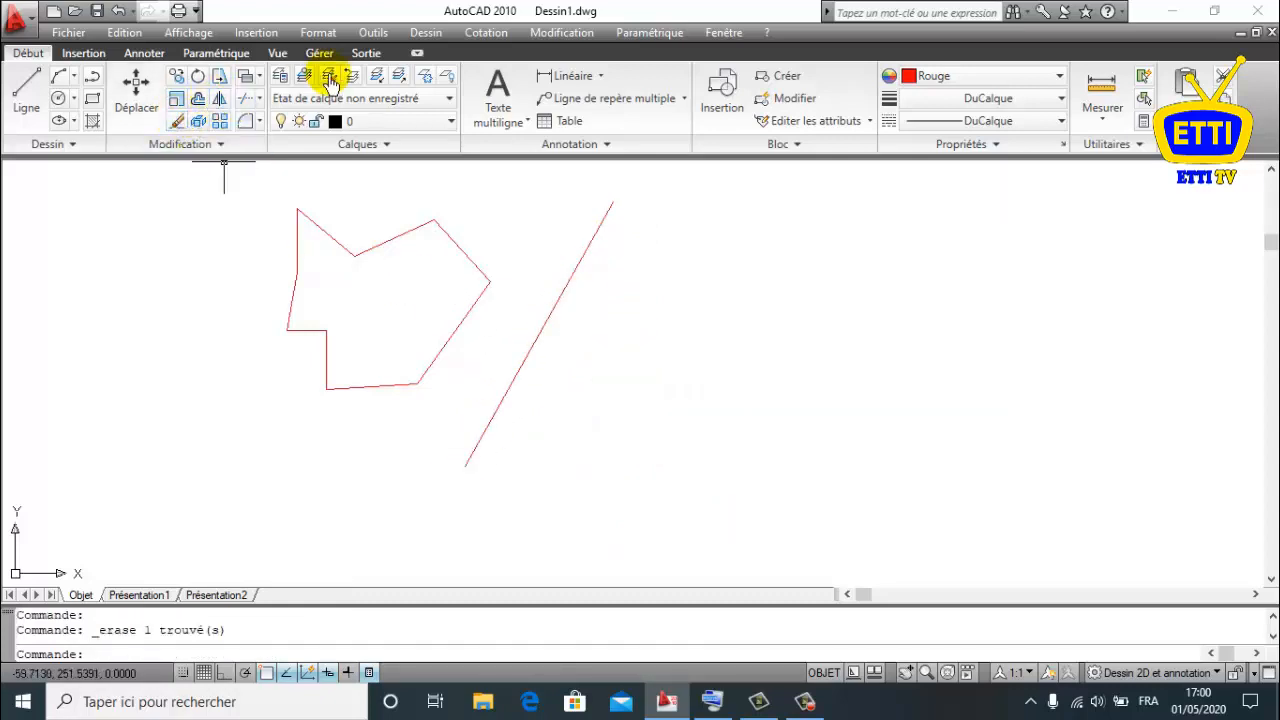
- Mirror the original polyline about the sloping line's two endpoints, answering O (Oui) to erase the source object
left_click(217, 99)
left_click(450, 200)
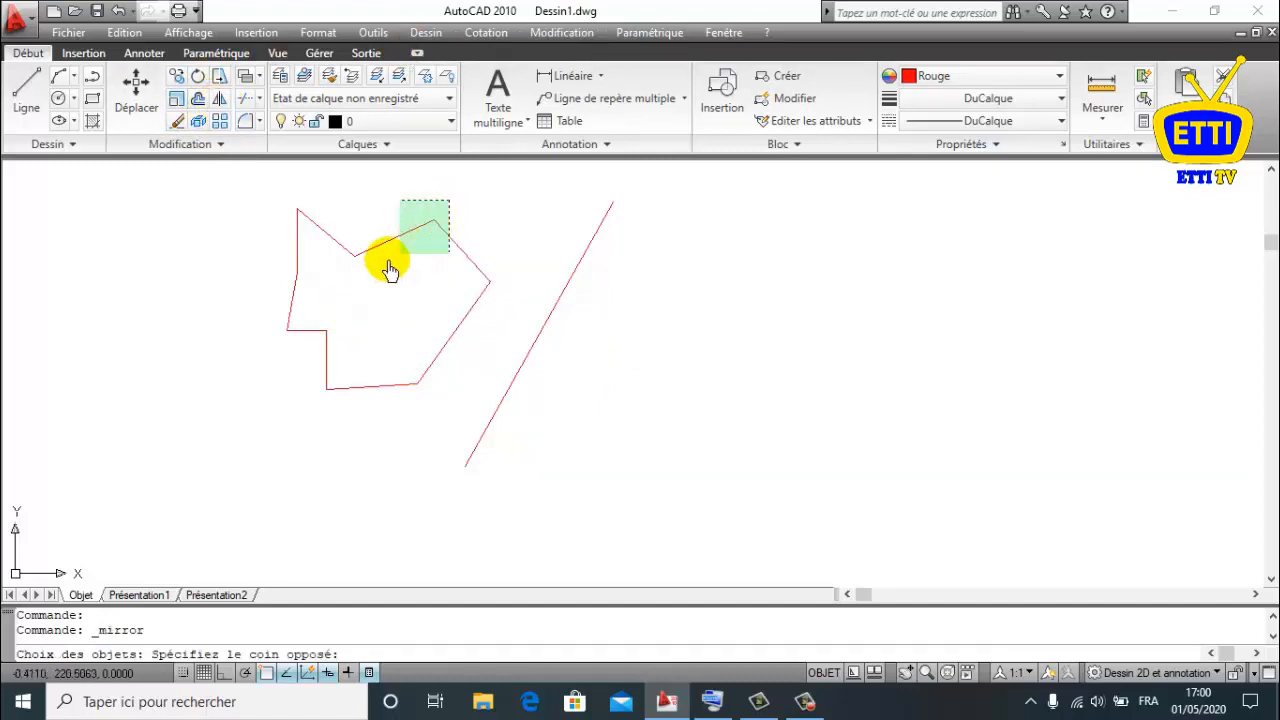
left_click(313, 300)
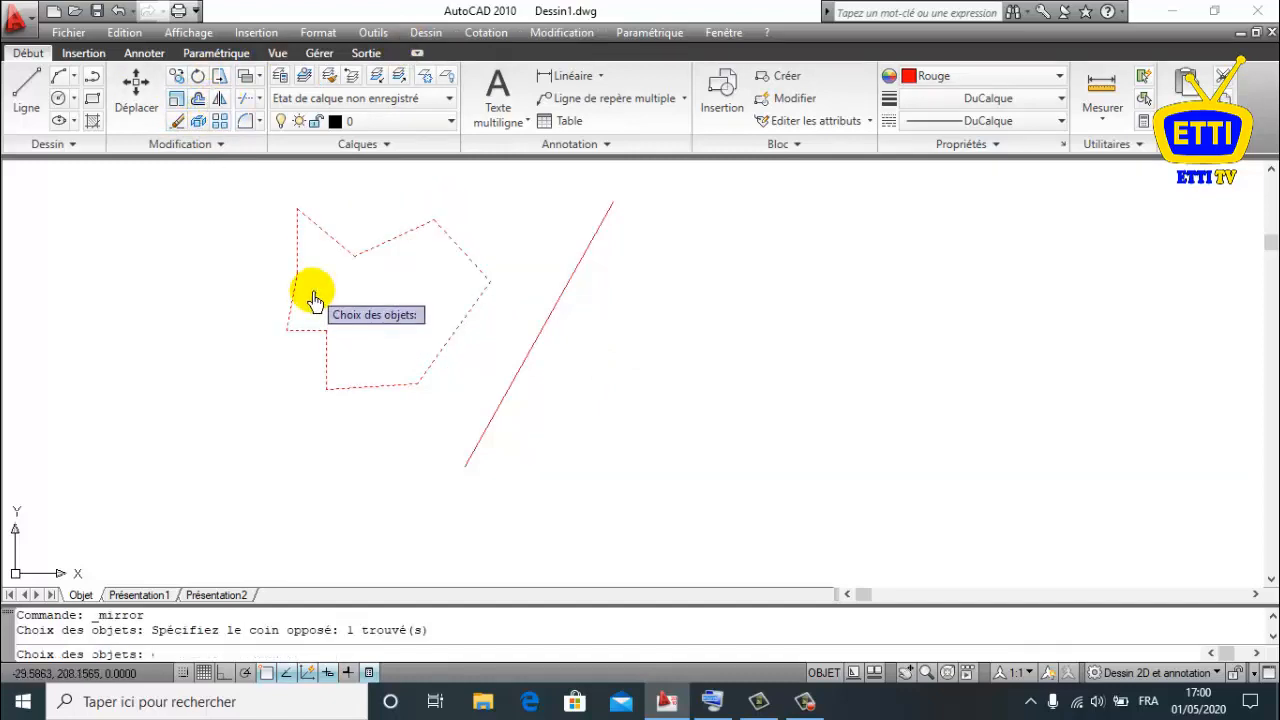
key("Return")
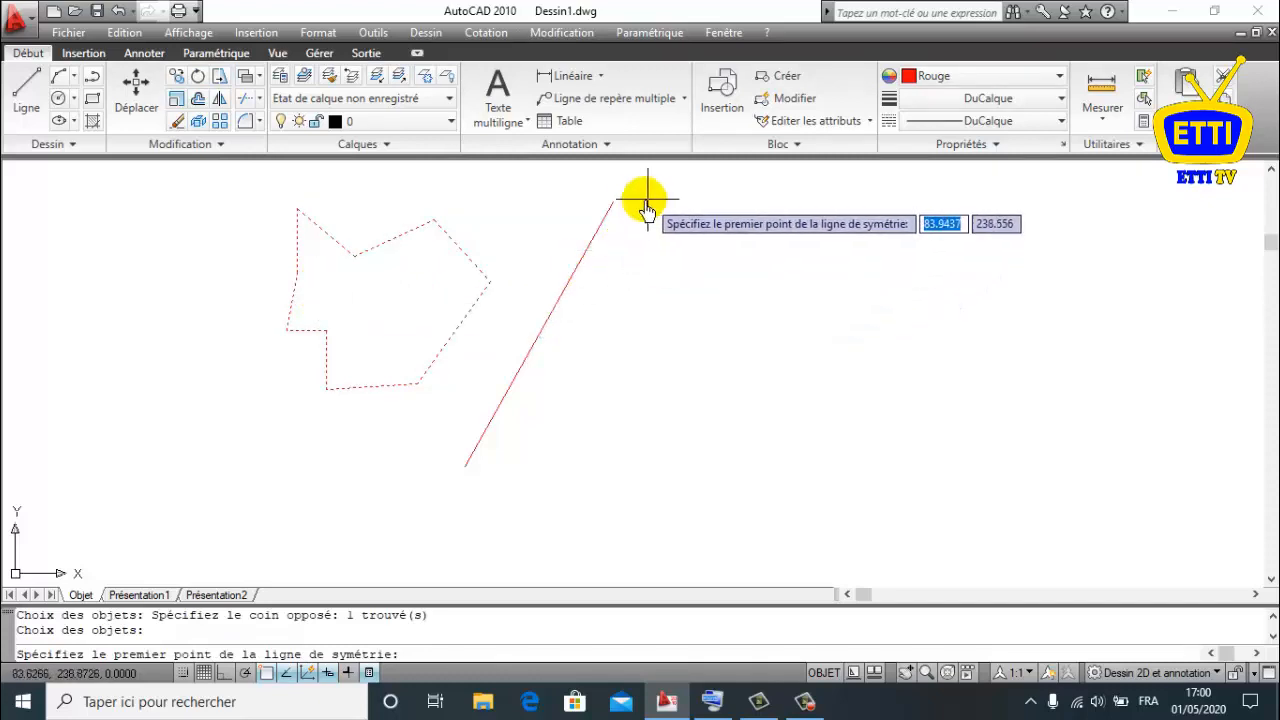
left_click(614, 204)
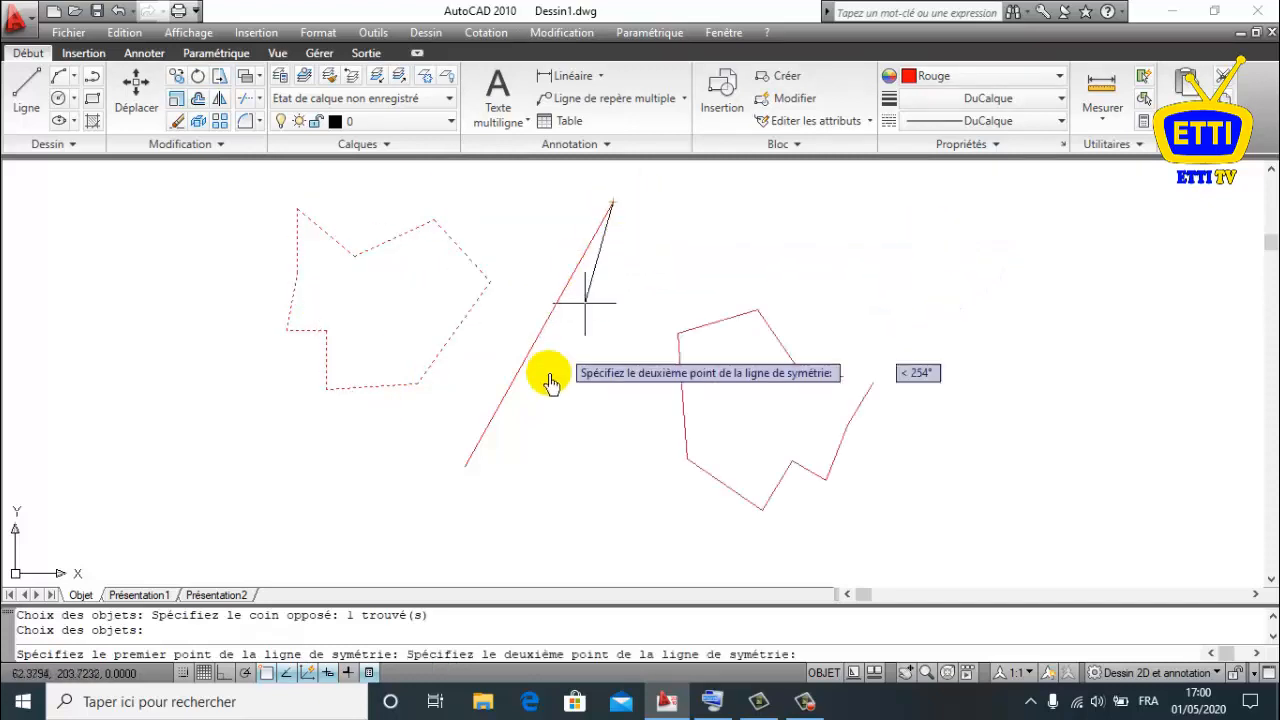
left_click(463, 466)
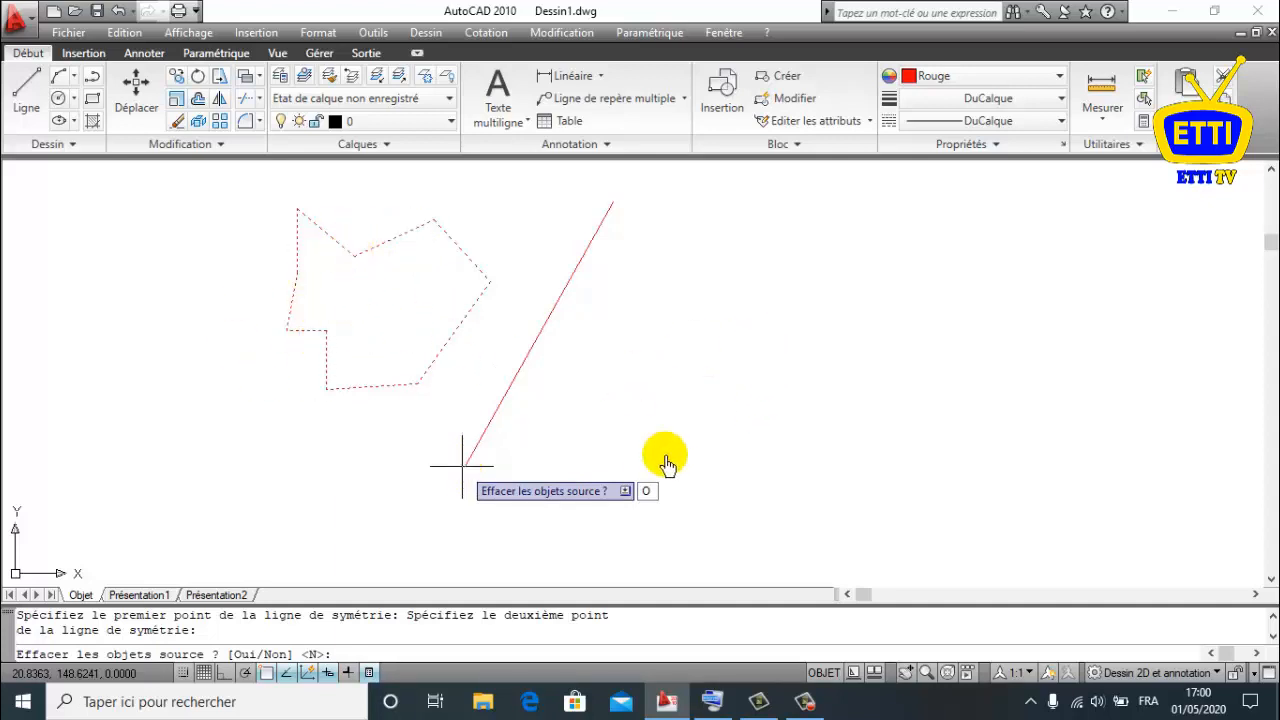
key("Return")
- Erase both the sloping line and the mirrored polyline from the drawing
mouse_move(462, 470)
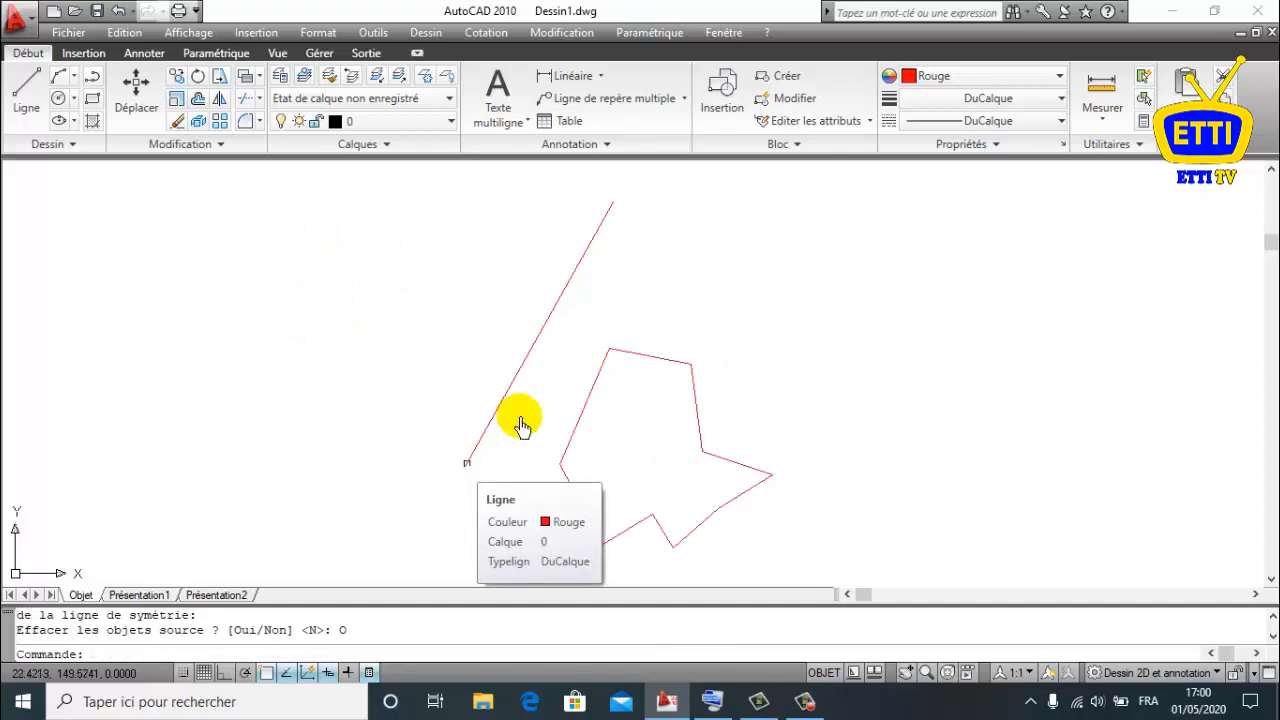
left_click(723, 294)
left_click(460, 455)
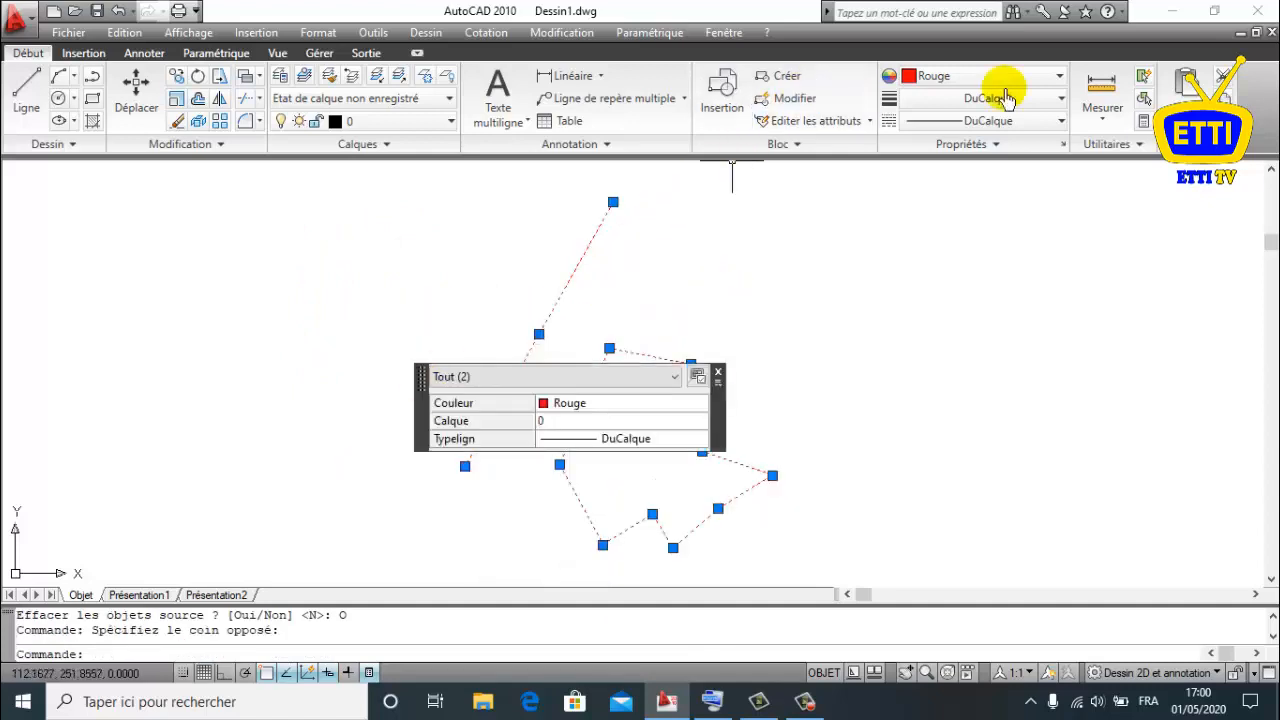
left_click(178, 120)
left_click(562, 34)
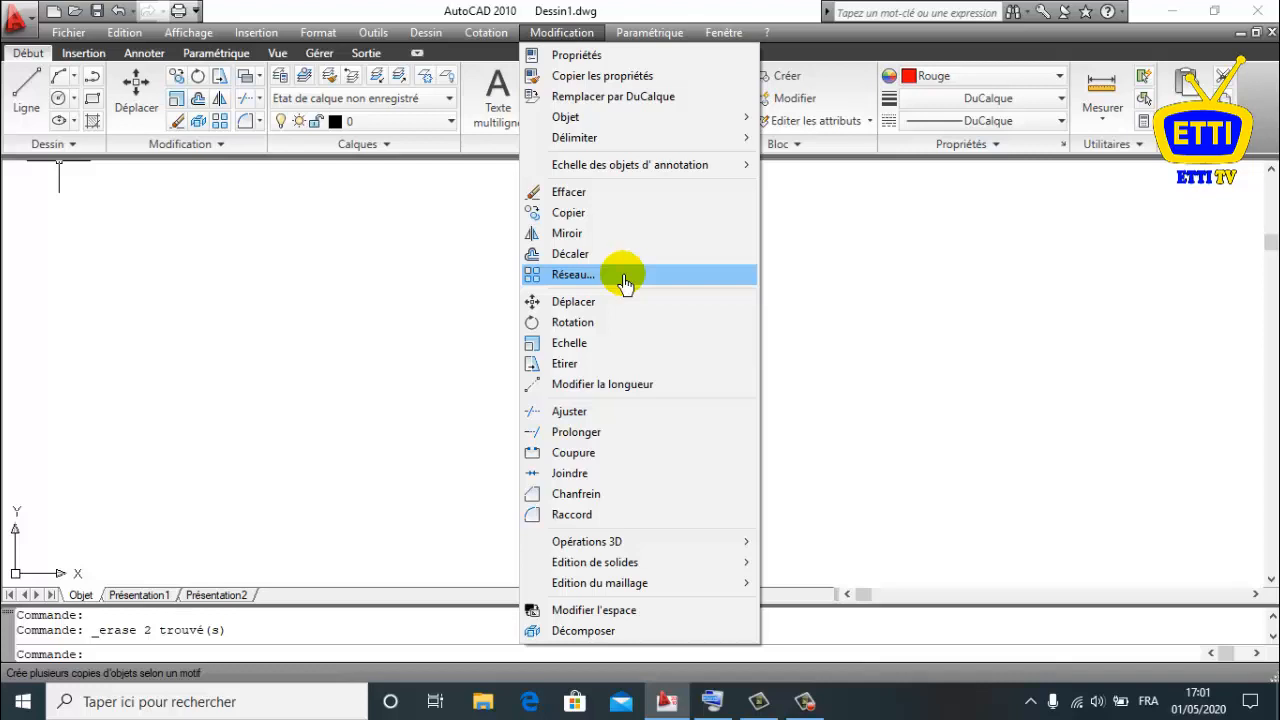
mouse_move(110, 36)
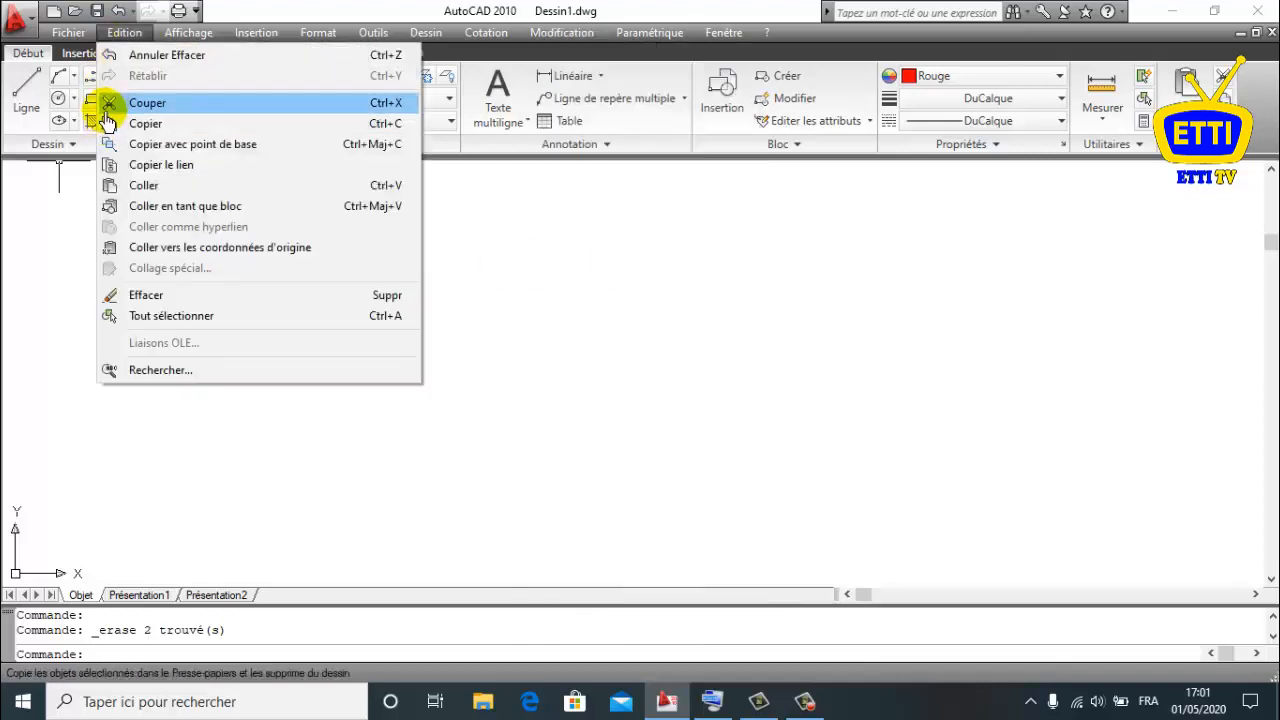
left_click(89, 104)
- Draw a rectangle 60 wide and 40 high in the empty drawing area
left_click(90, 100)
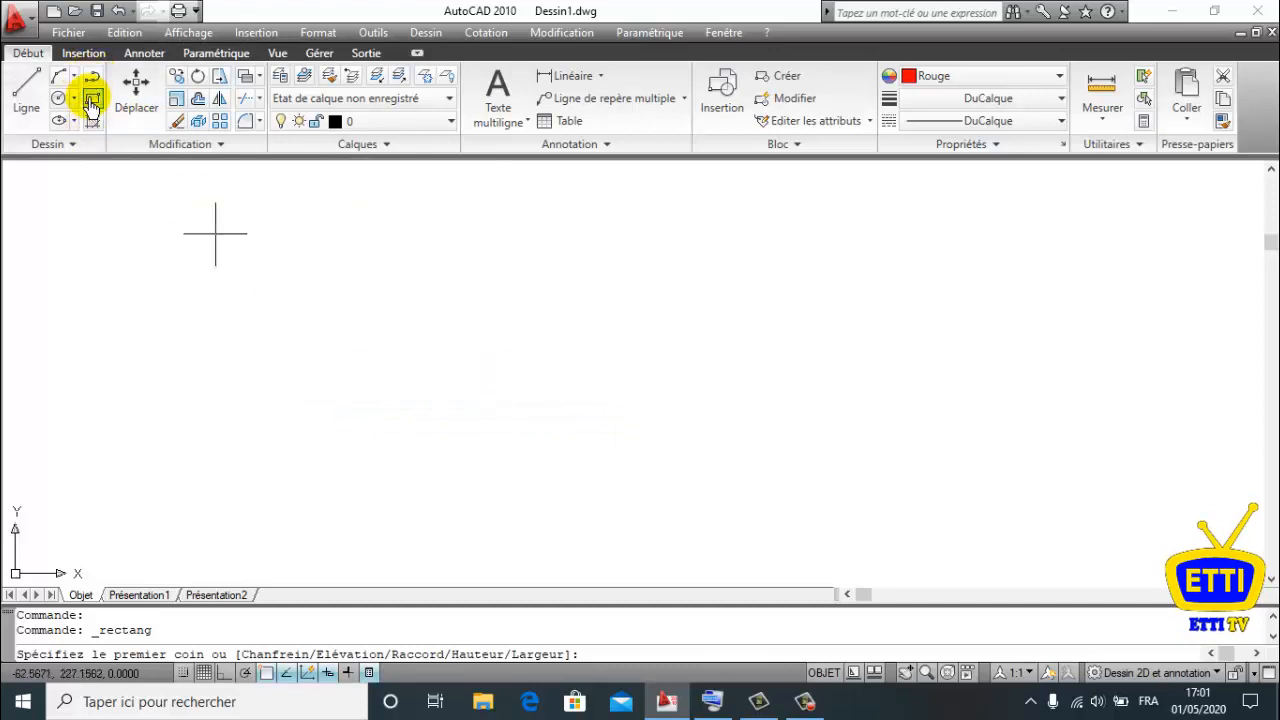
left_click(307, 344)
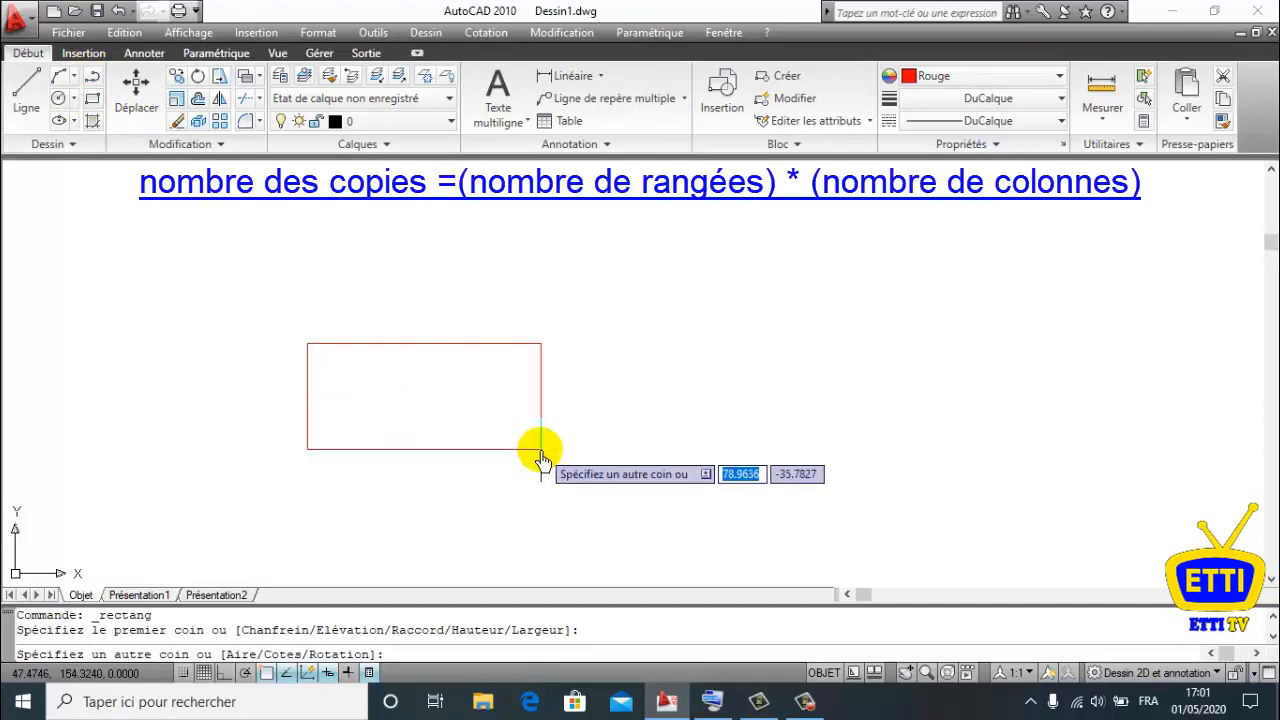
type("@60")
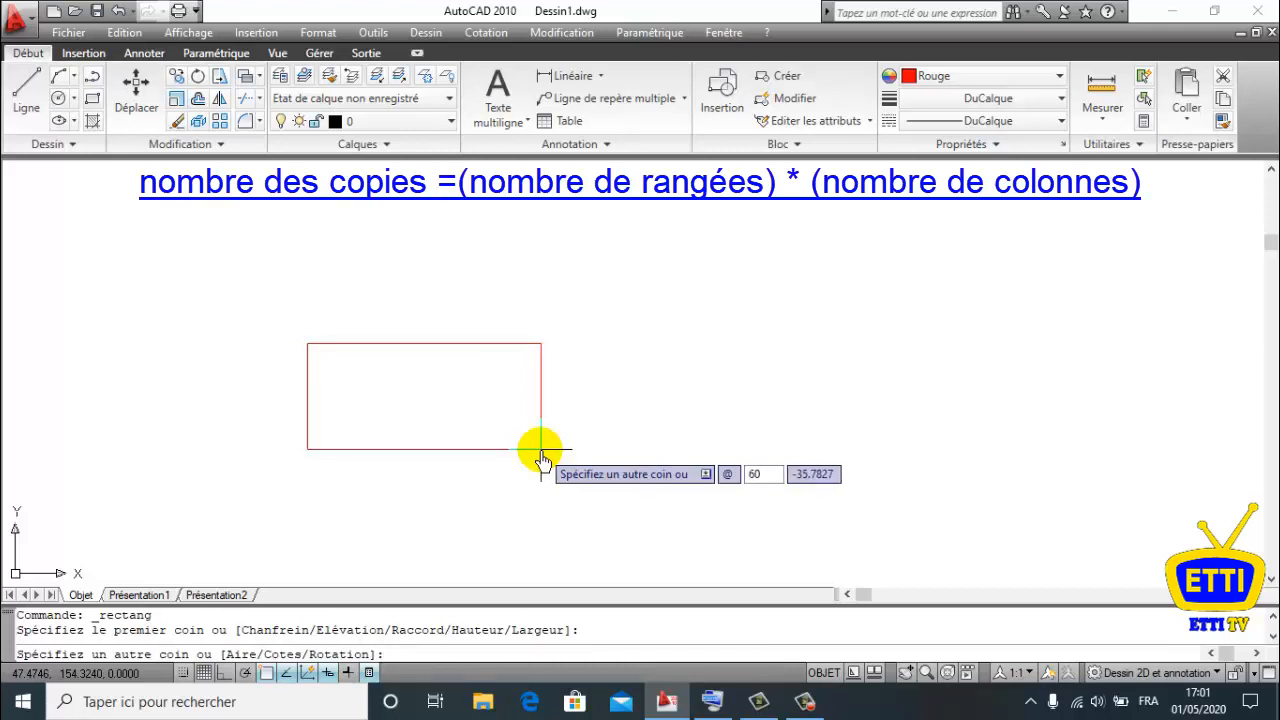
key("Tab")
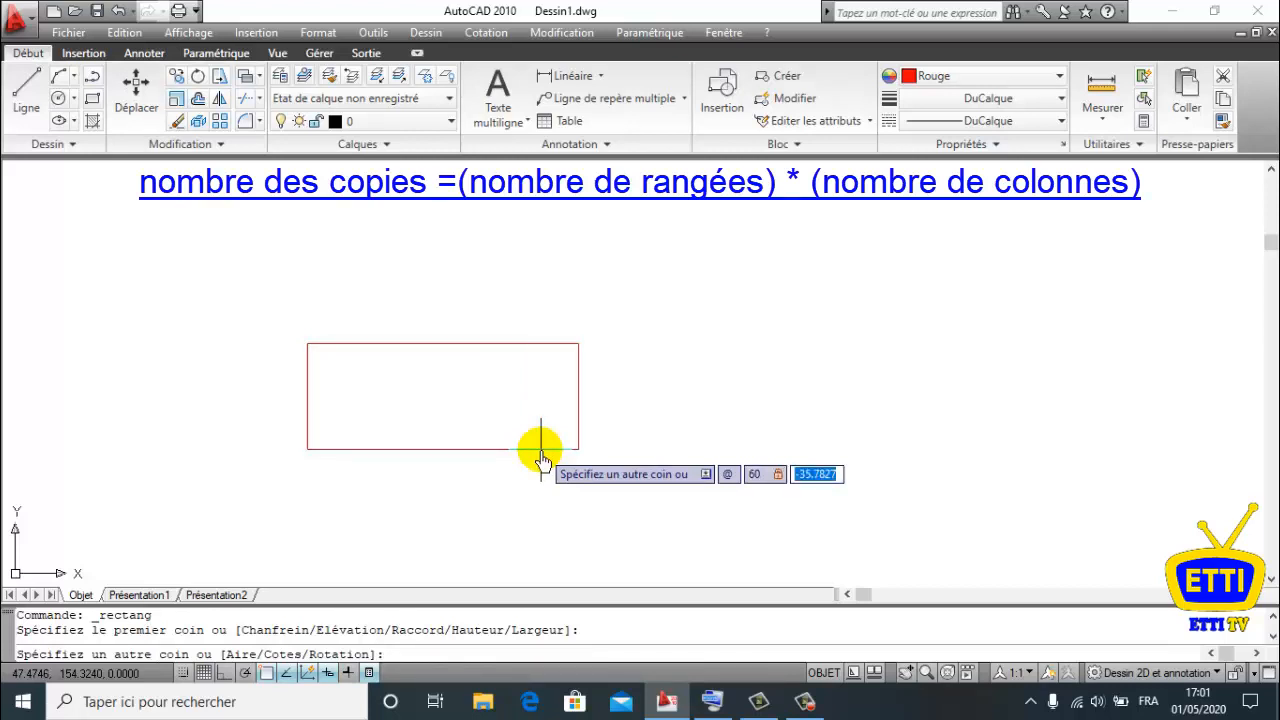
type("40")
key("Return")
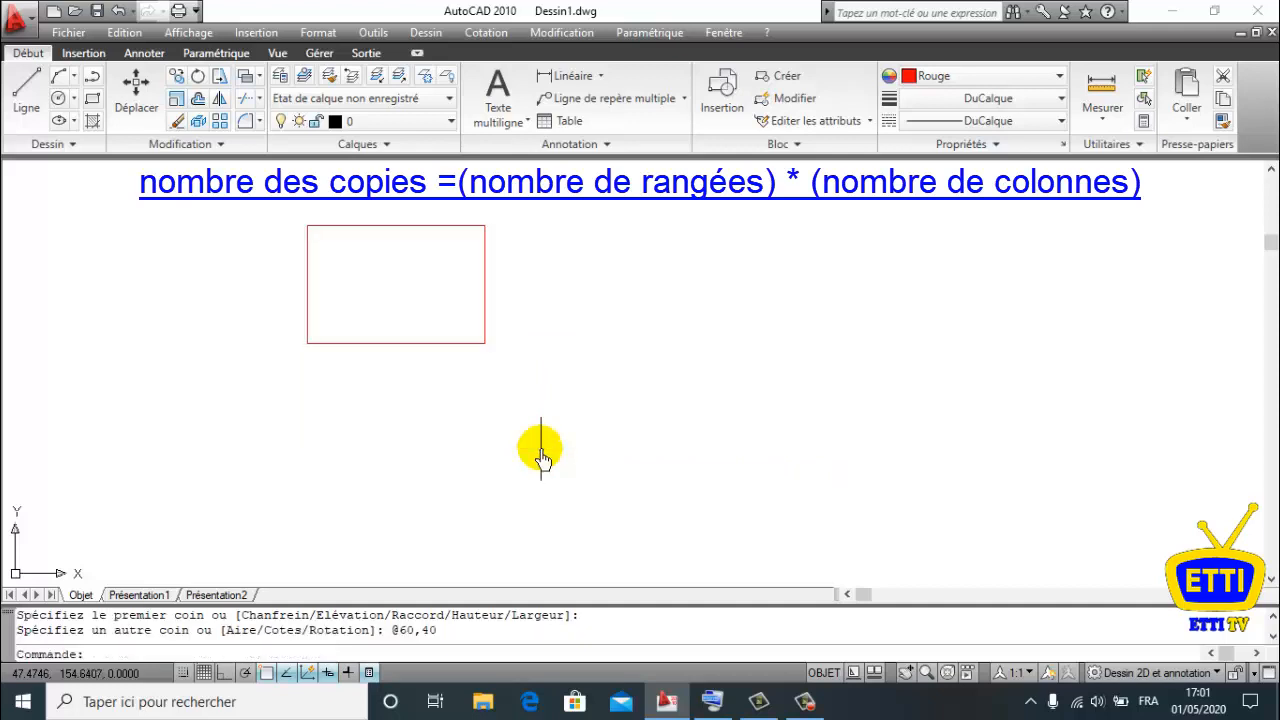
middle_click_drag(500, 270, 509, 420)
scroll(500, 423, "down", 2)
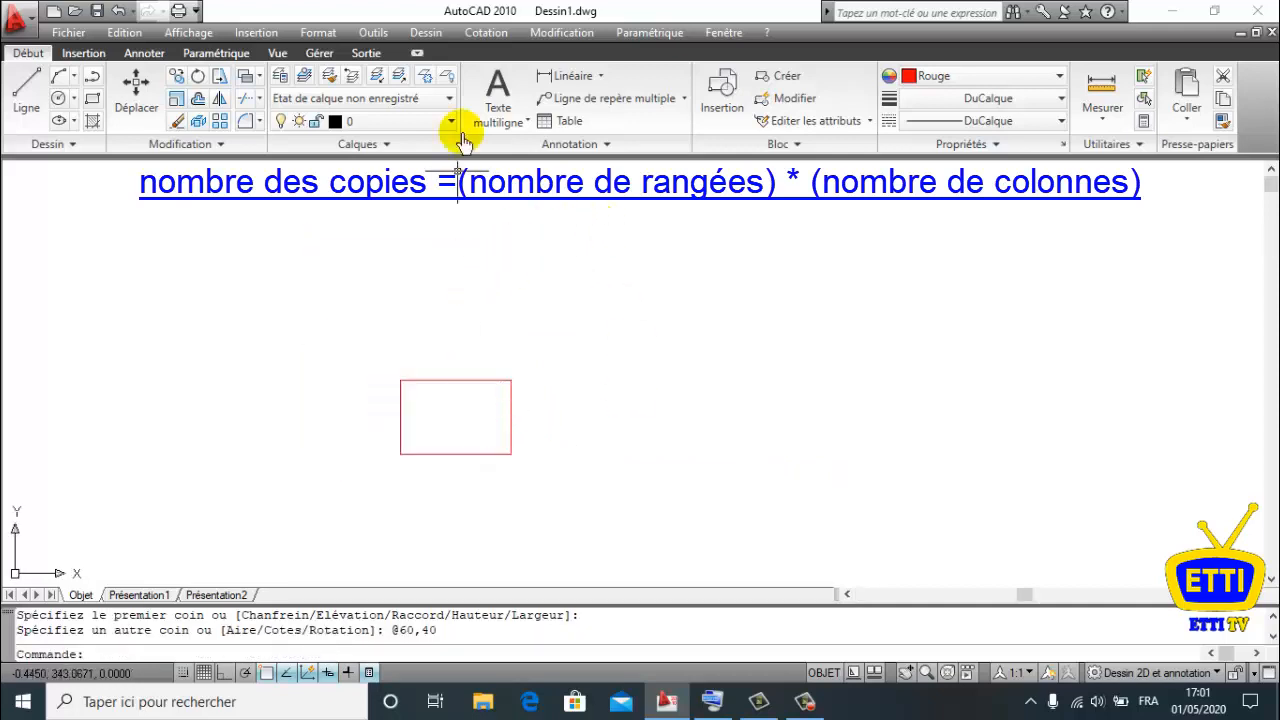
- Add an aligned dimension to the rectangle's top edge, placed above it
left_click(492, 32)
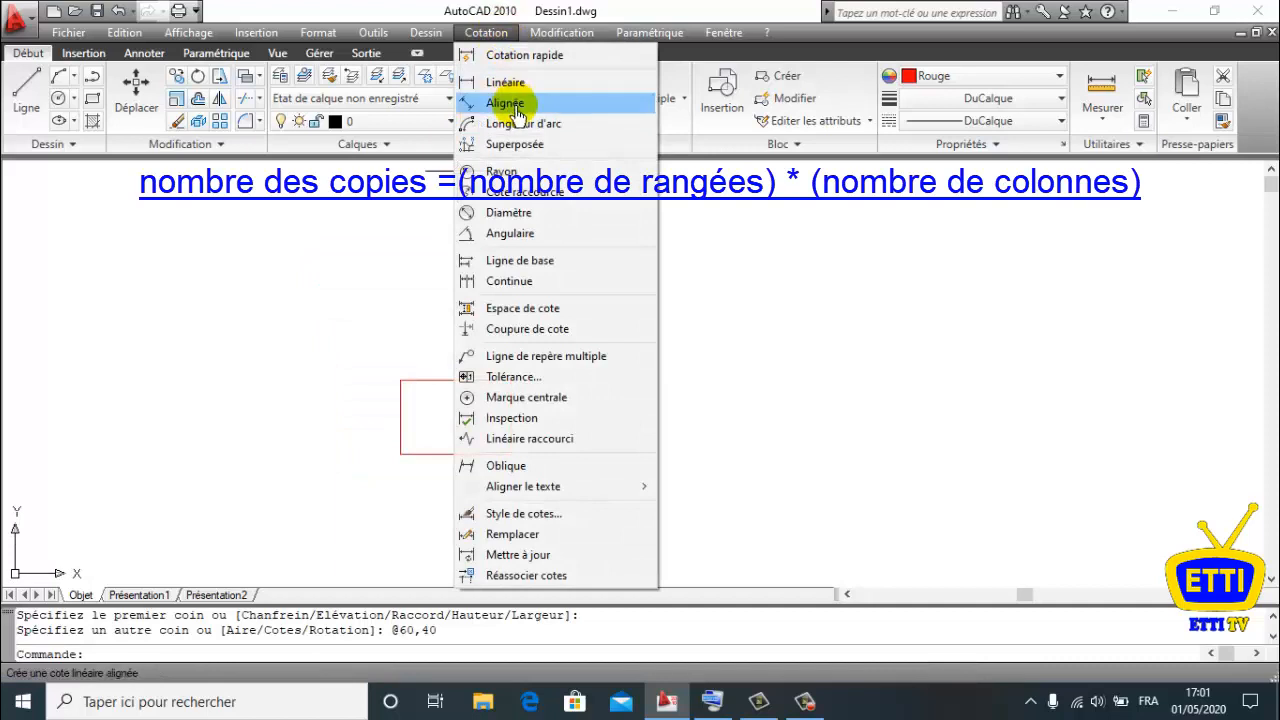
left_click(510, 103)
left_click(510, 380)
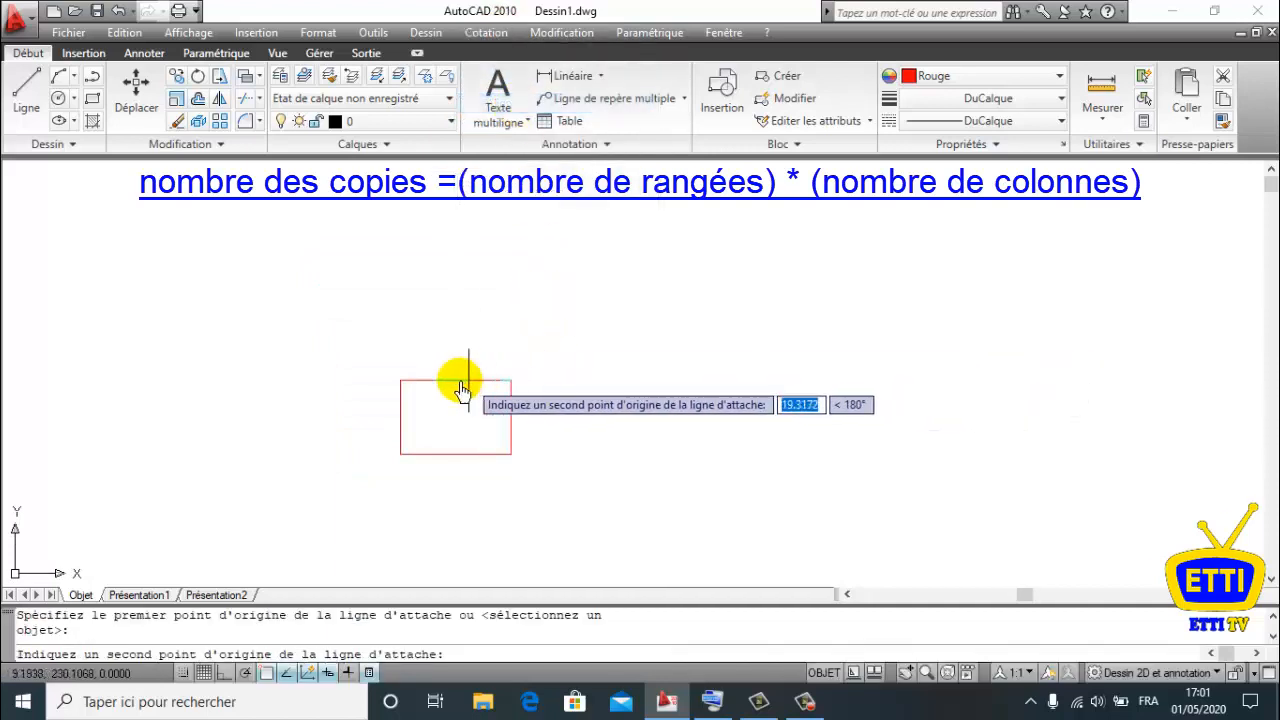
left_click(400, 381)
left_click(407, 322)
scroll(430, 320, "up", 4)
scroll(452, 335, "down", 2)
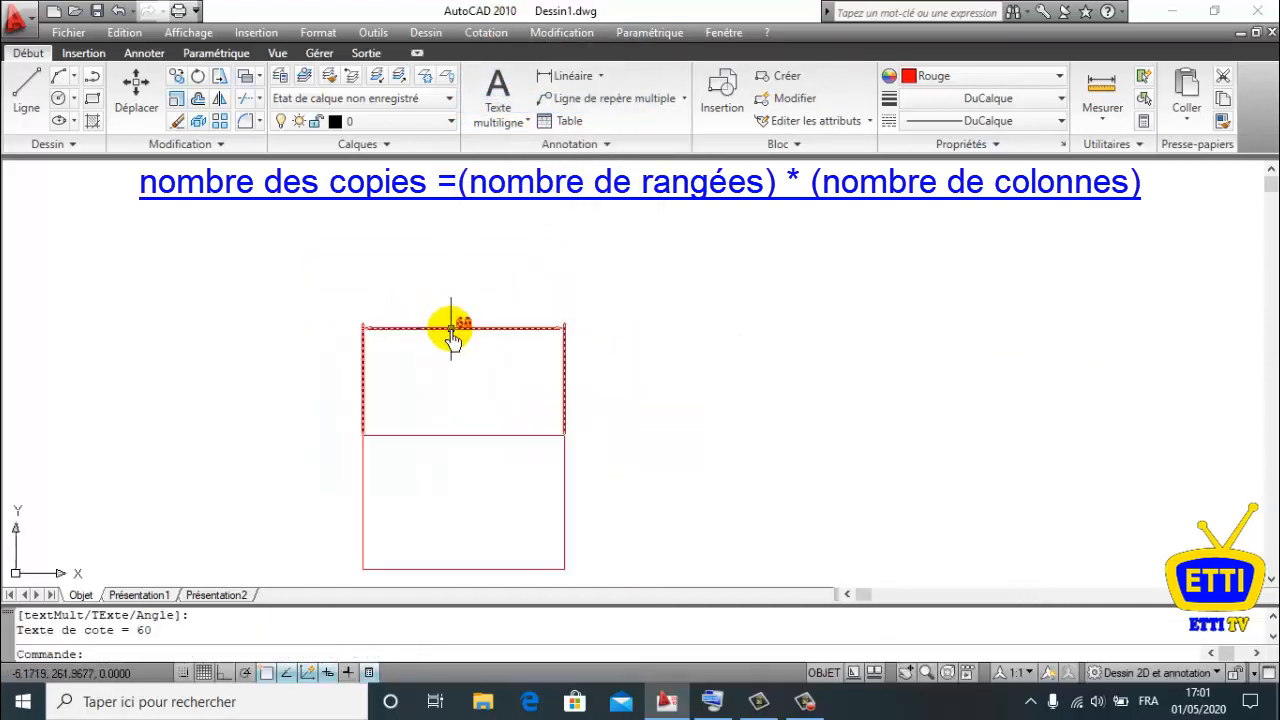
- Erase the aligned dimension above the rectangle
left_click(449, 331)
left_click(406, 323)
left_click(177, 121)
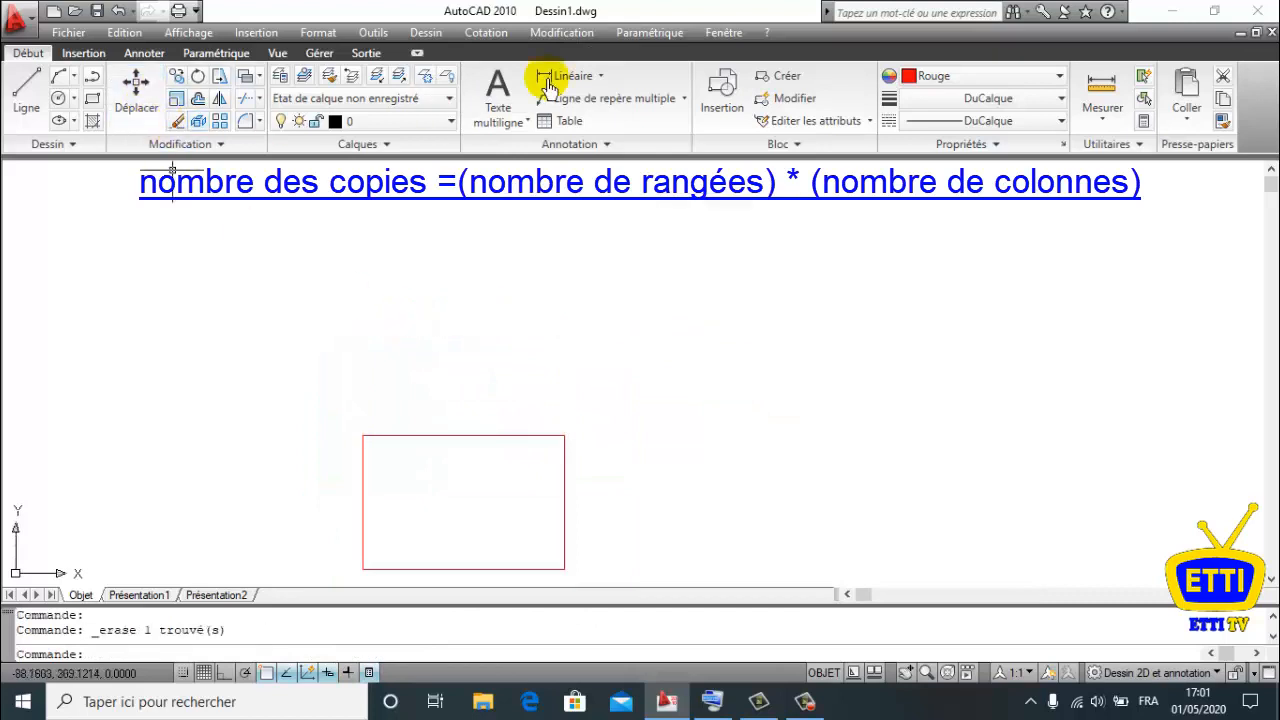
- Add an aligned dimension to the rectangle's right edge, placed outside the shape
left_click(495, 33)
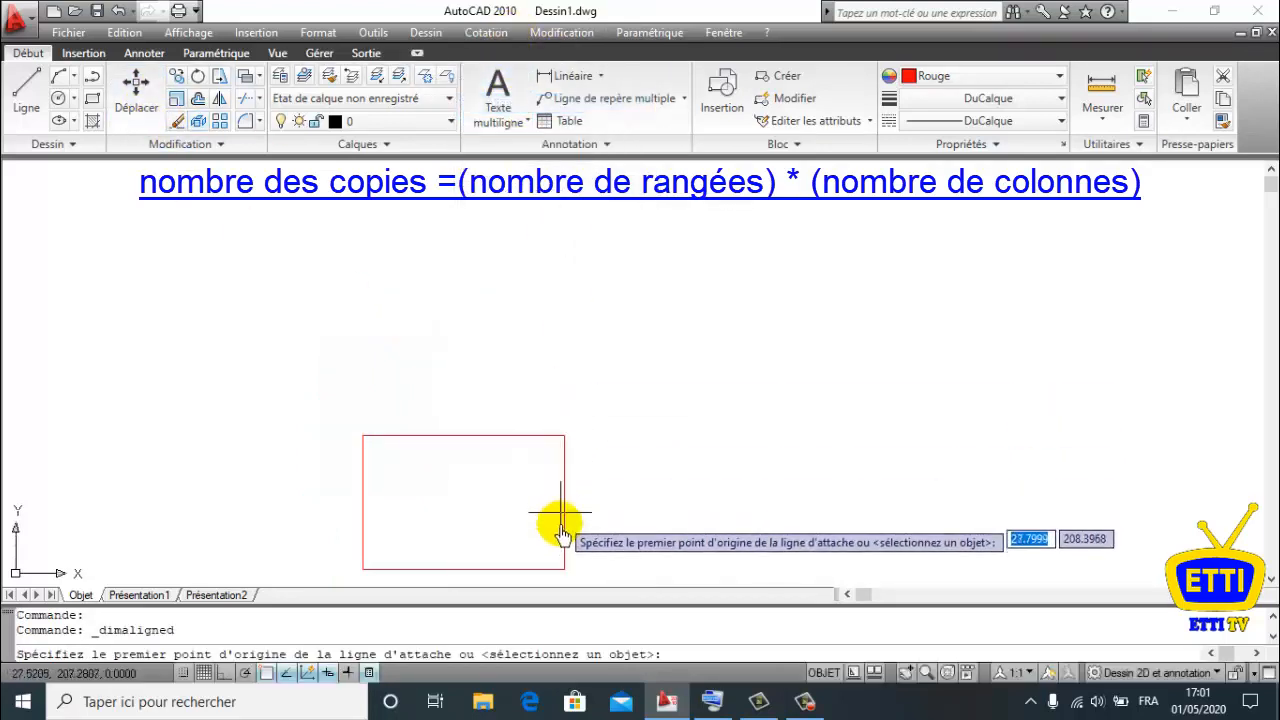
left_click(564, 569)
left_click(564, 437)
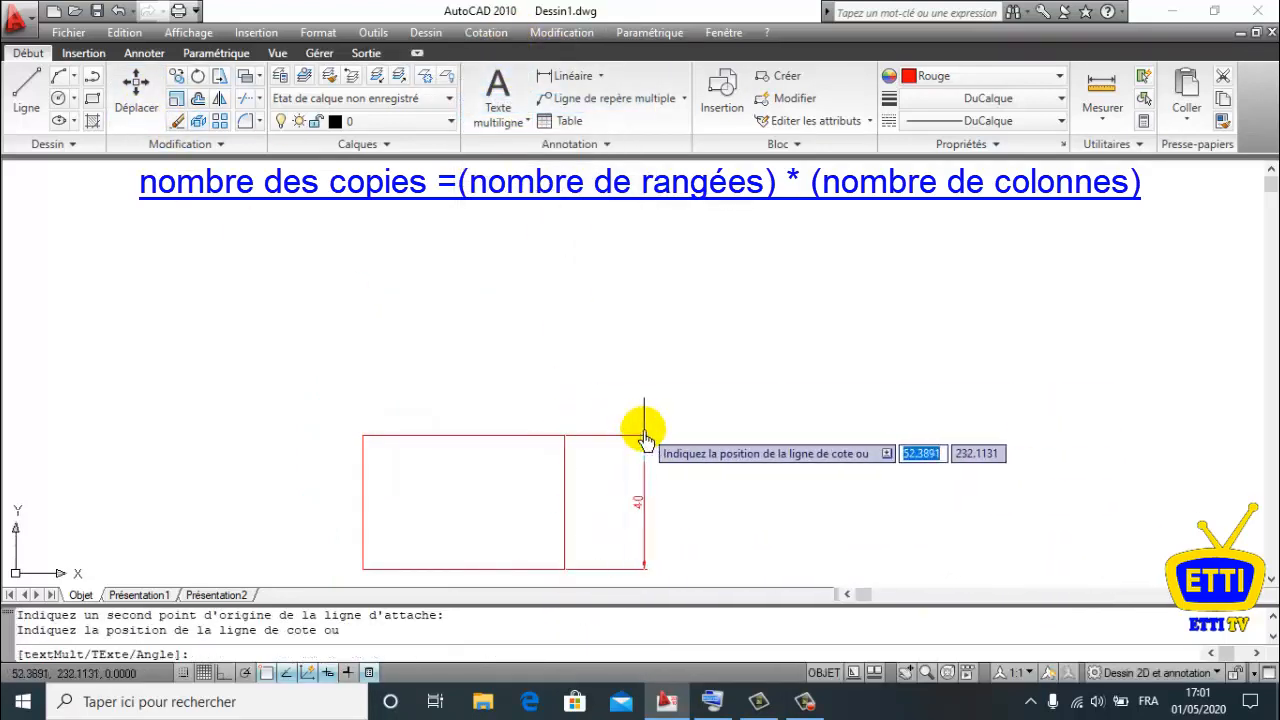
left_click(643, 494)
- Erase the aligned dimension beside the rectangle's right edge
left_click(640, 497)
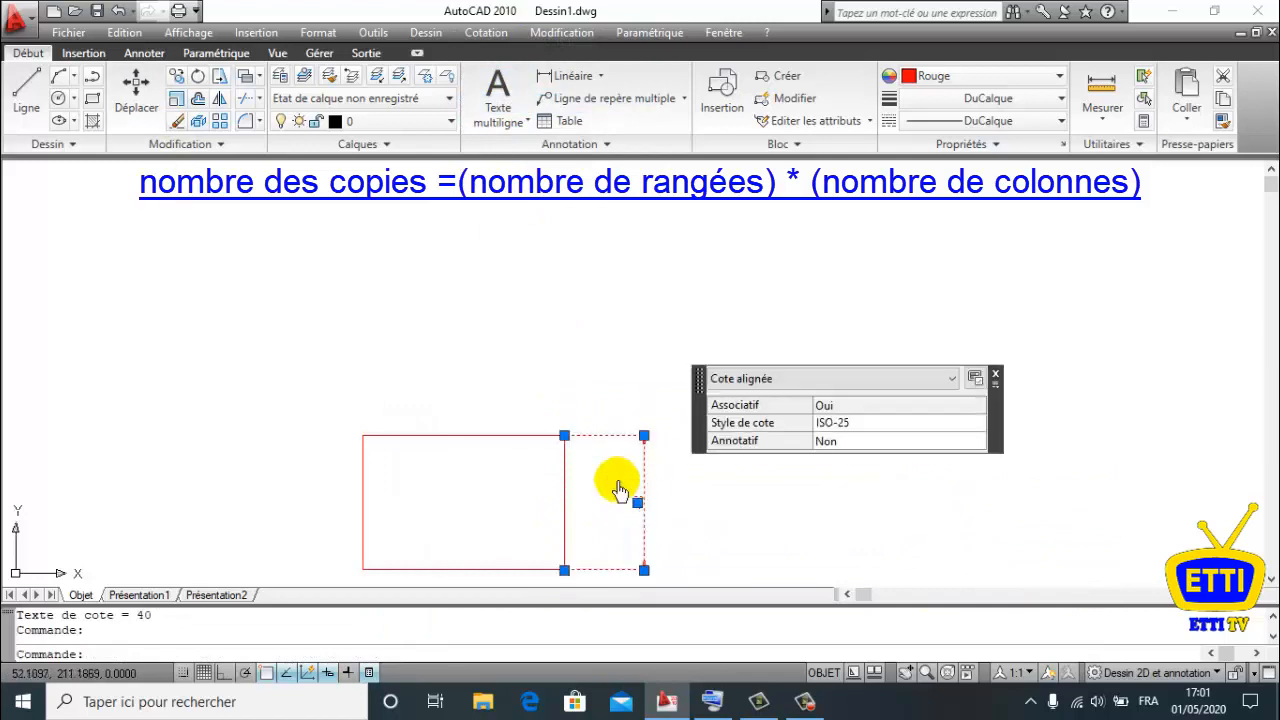
left_click(176, 122)
scroll(543, 420, "down", 3)
mouse_move(543, 420)
middle_mouse_down()
mouse_move(408, 400)
mouse_move(557, 409)
middle_mouse_up()
scroll(395, 390, "up", 1)
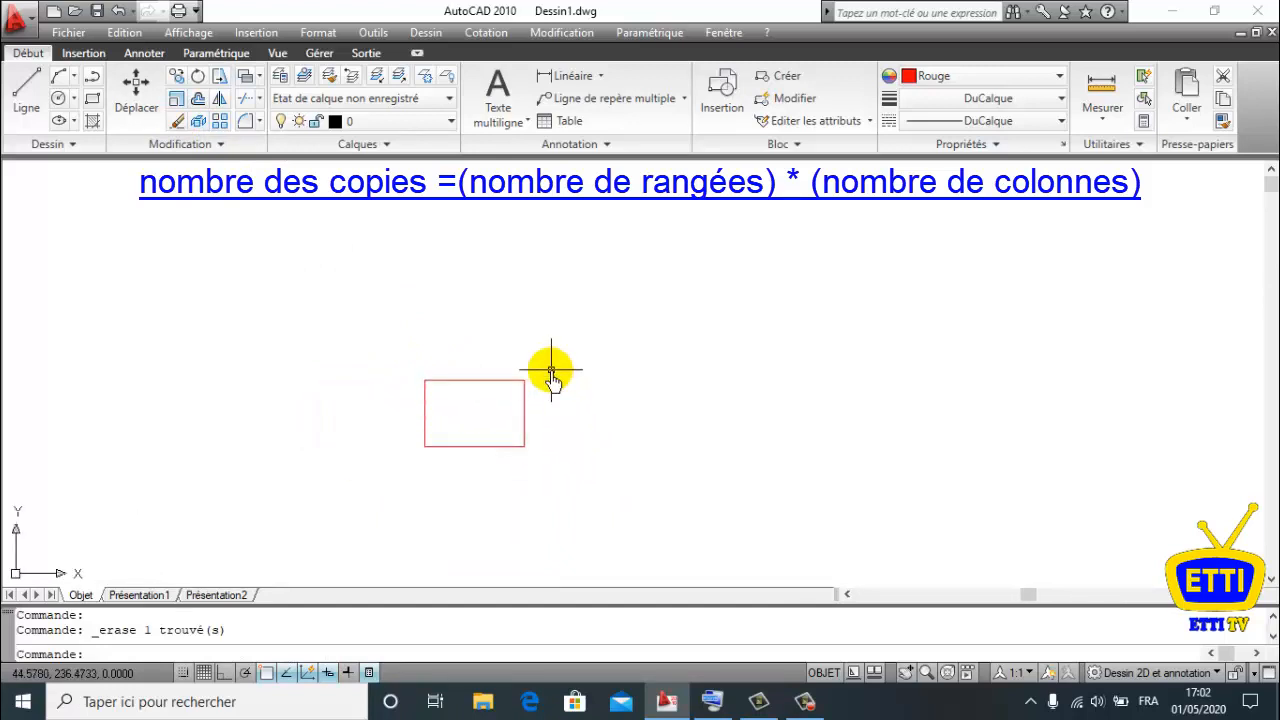
- Set up a rectangular array of 3 rows and 4 columns, with row offset 70 and column offset 100
left_click(558, 33)
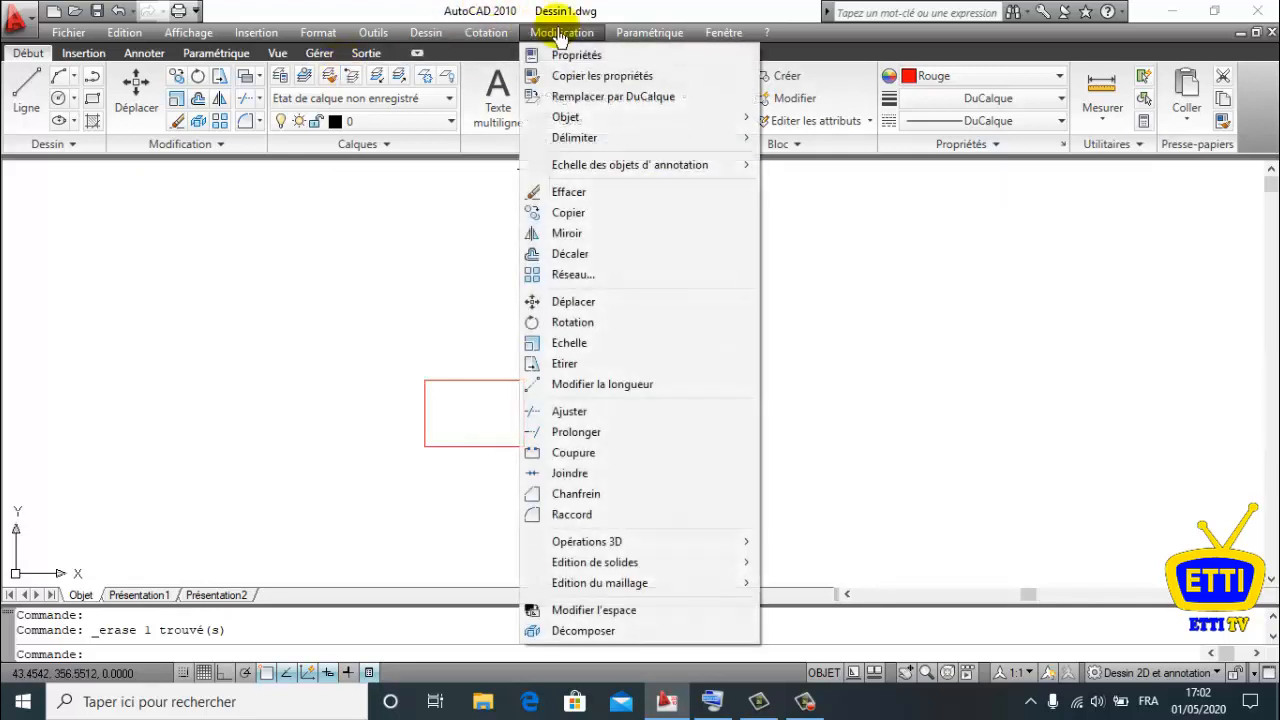
left_click(575, 274)
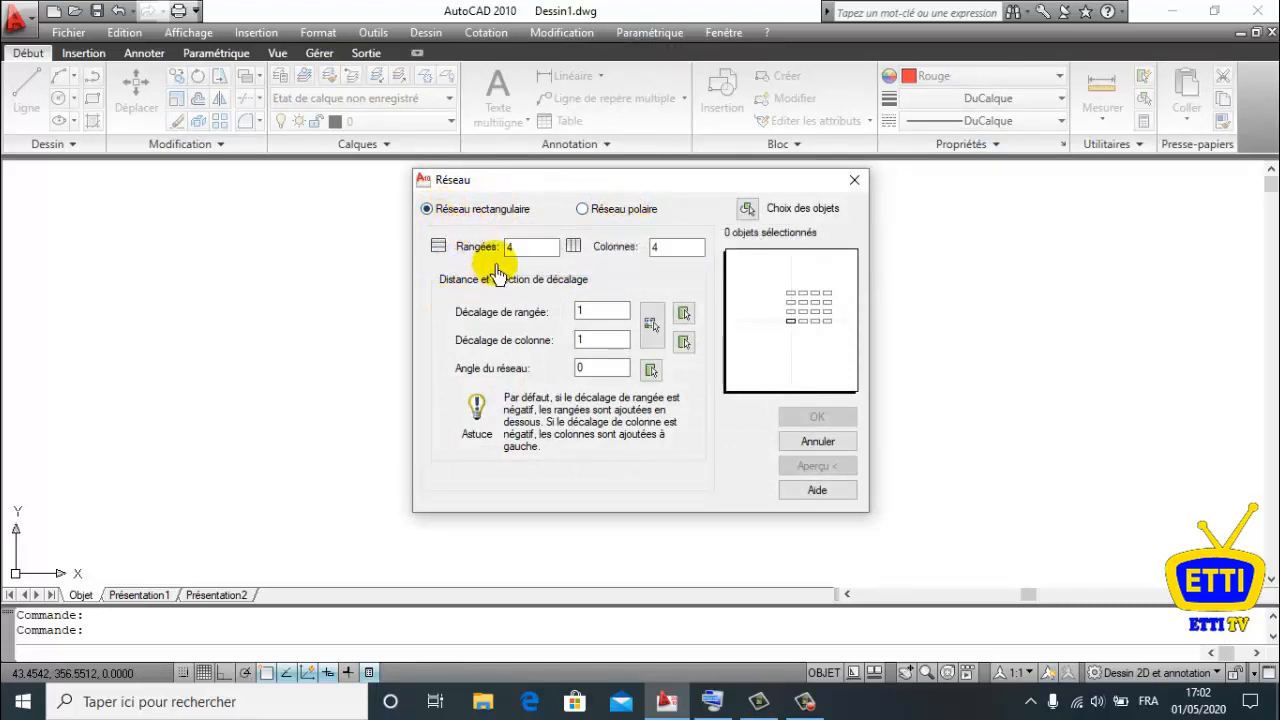
mouse_move(540, 190)
left_mouse_down()
mouse_move(616, 254)
mouse_move(720, 250)
left_mouse_up()
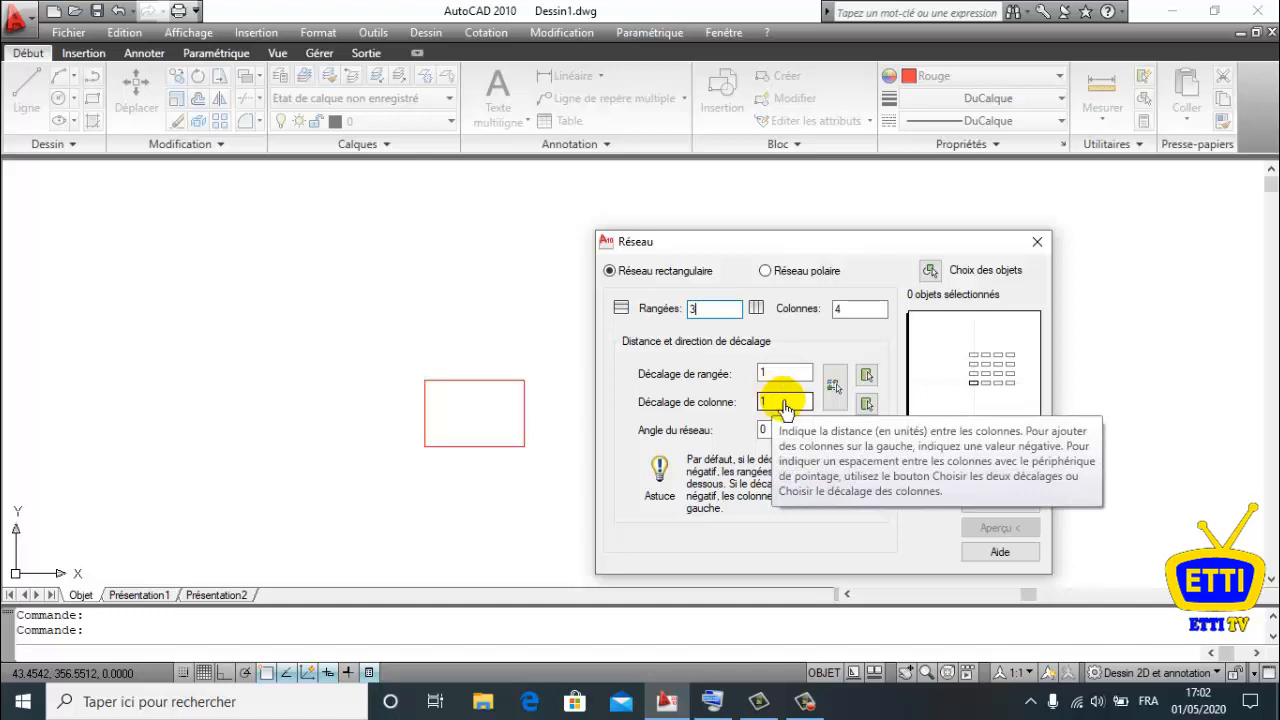
double_click(762, 372)
key("BackSpace")
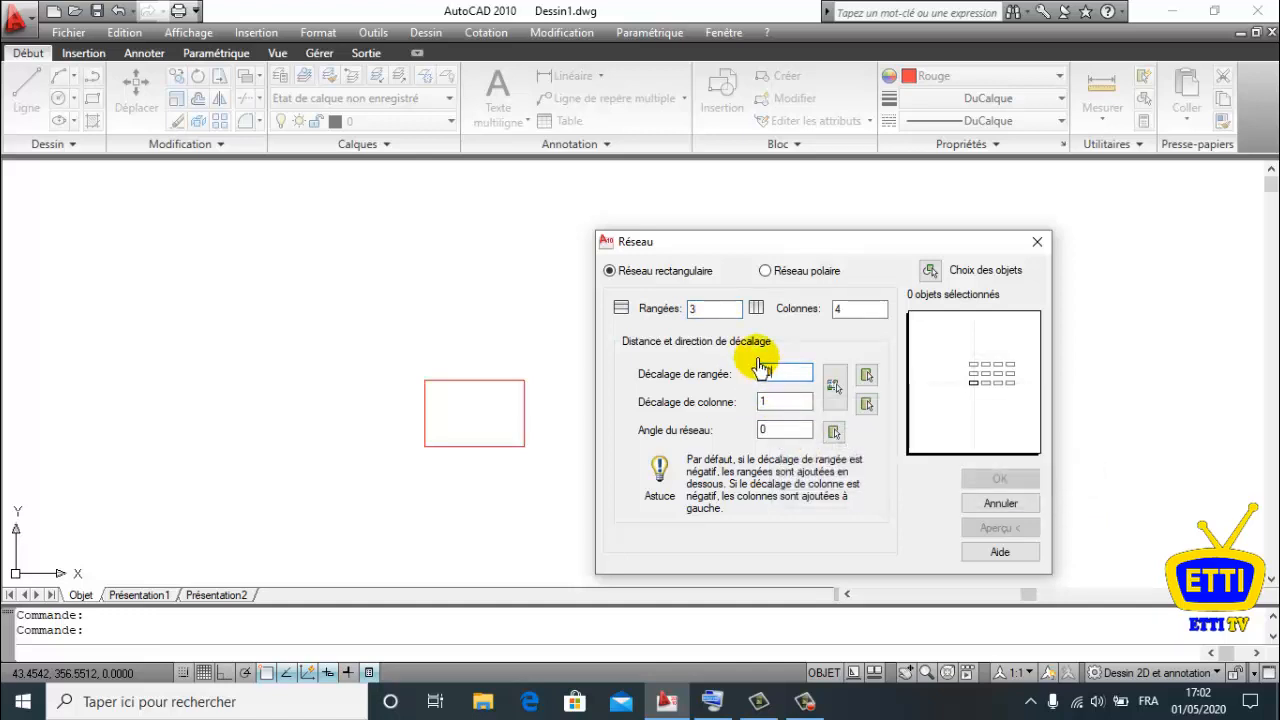
type("70")
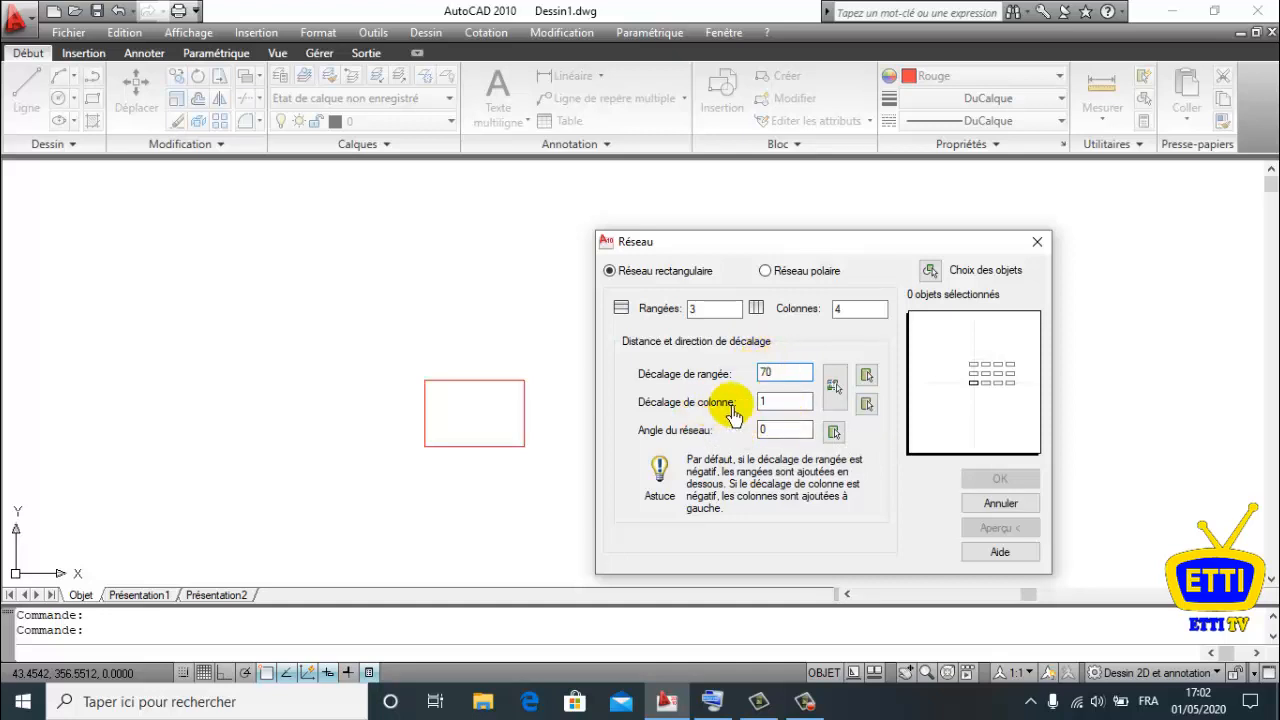
double_click(770, 402)
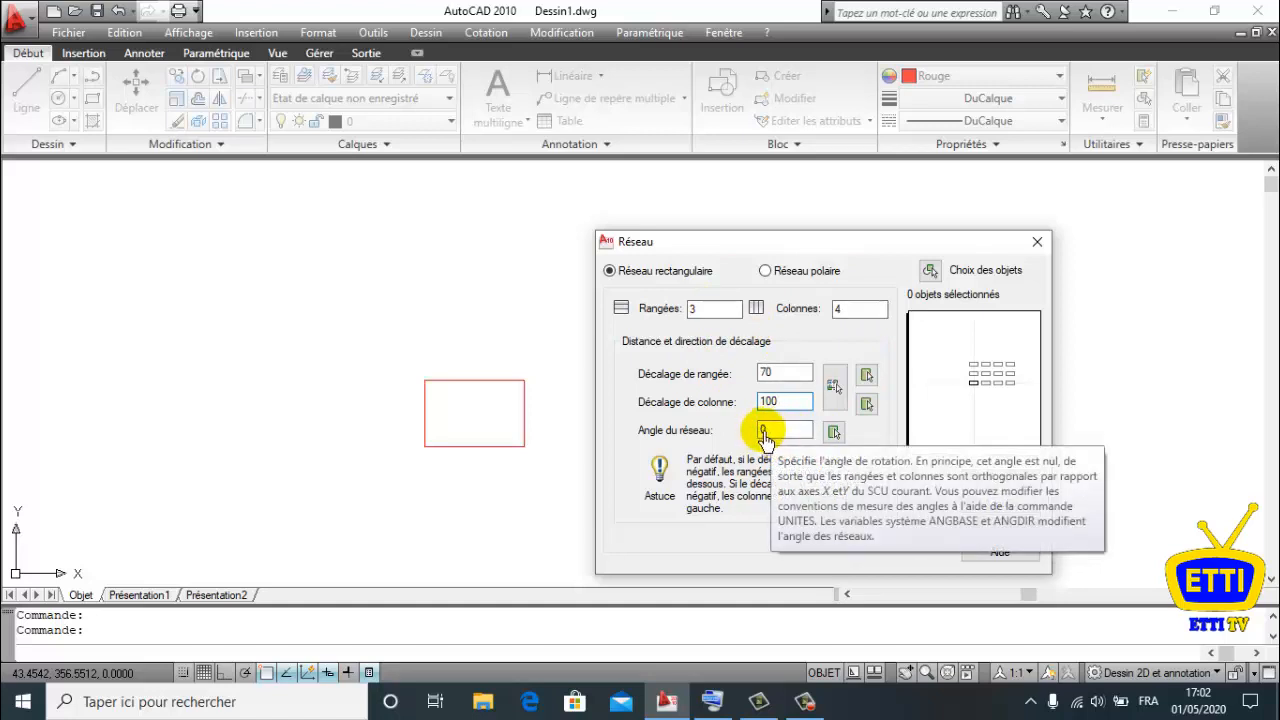
- Choose the rectangle as the array's source object and create the array
left_click(930, 273)
left_click(523, 349)
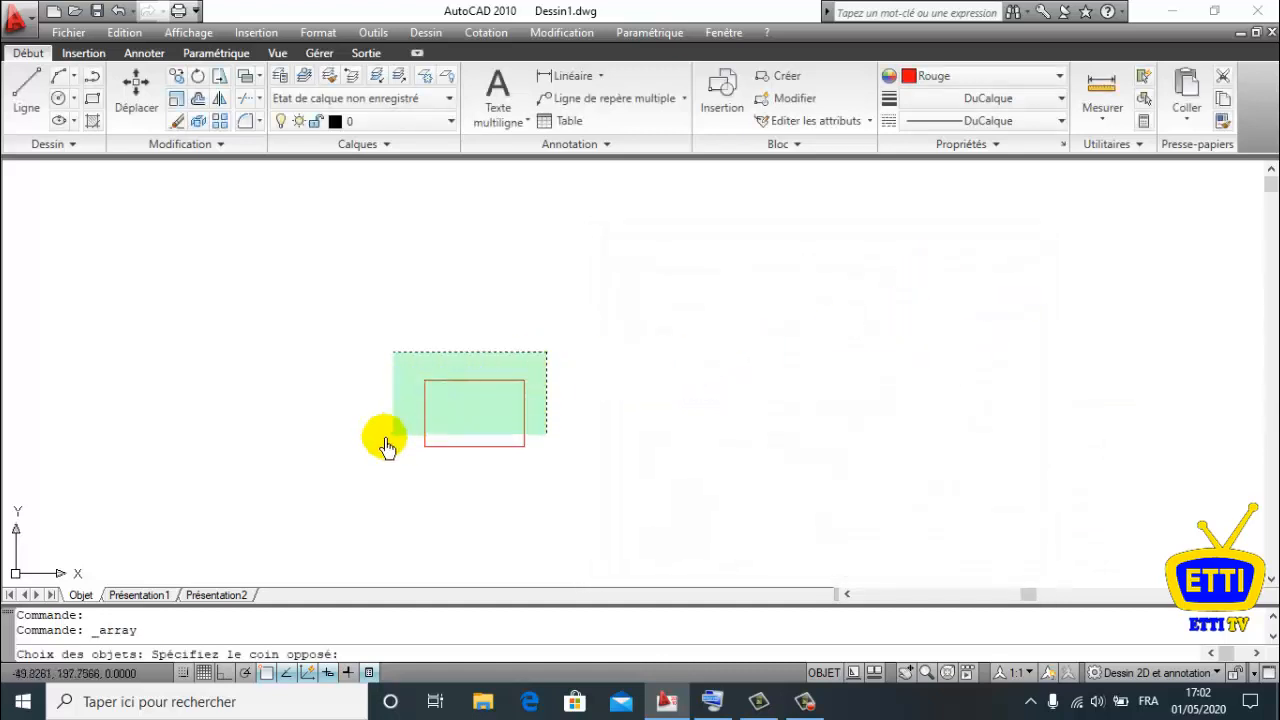
left_click(332, 463)
key("Return")
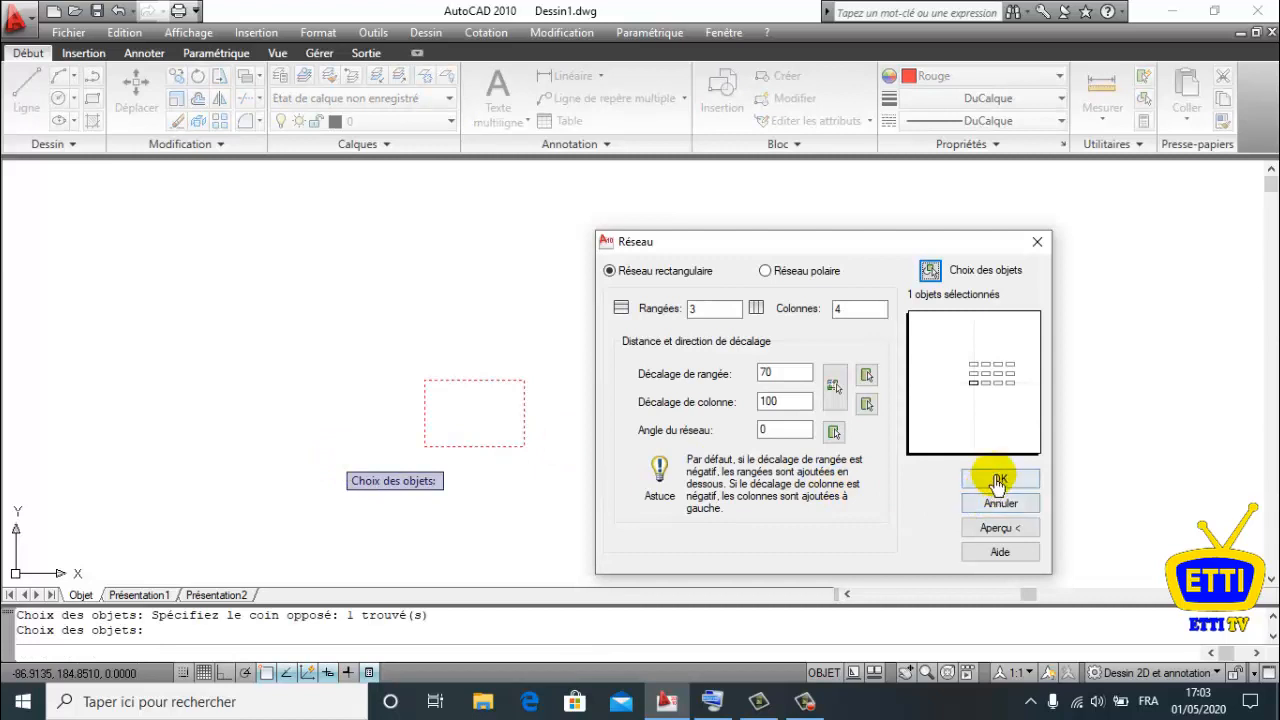
left_click(998, 481)
mouse_move(726, 363)
middle_mouse_down()
mouse_move(717, 514)
mouse_move(754, 349)
middle_mouse_up()
scroll(712, 500, "up", 2)
scroll(674, 414, "down", 3)
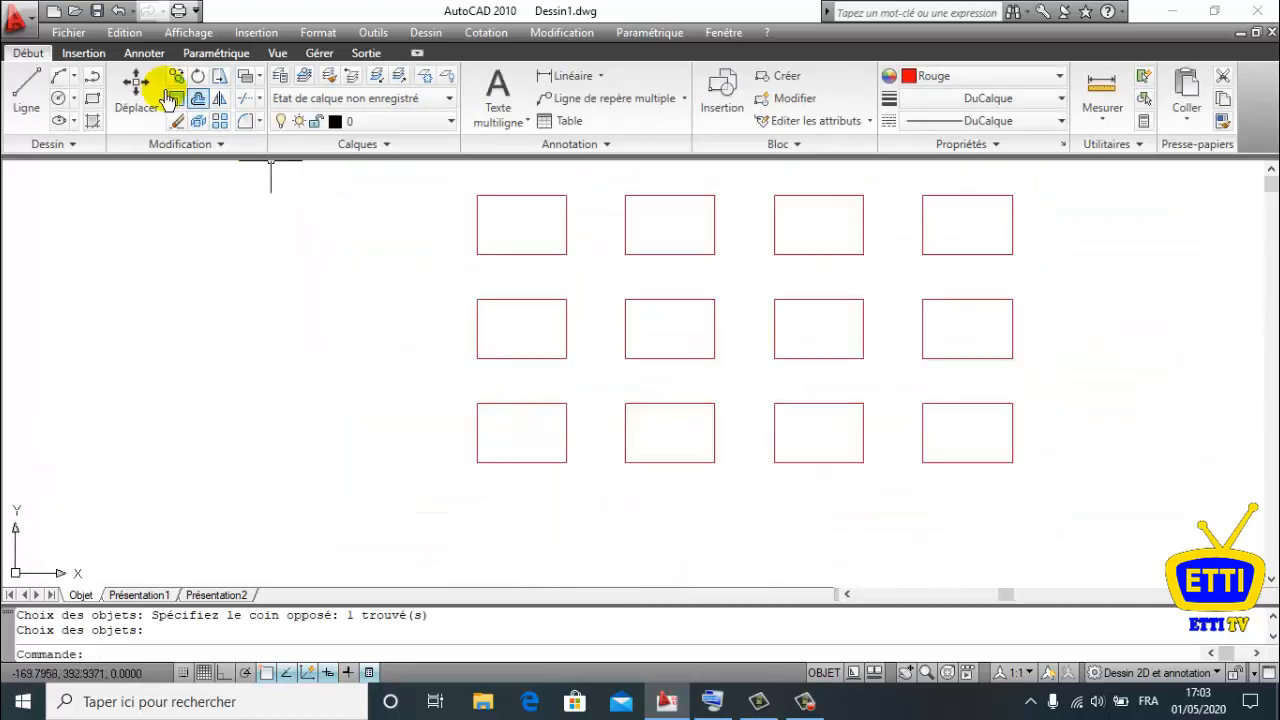
- Change the color of the source rectangle at the array's lower-left corner to Bleu
left_click(584, 383)
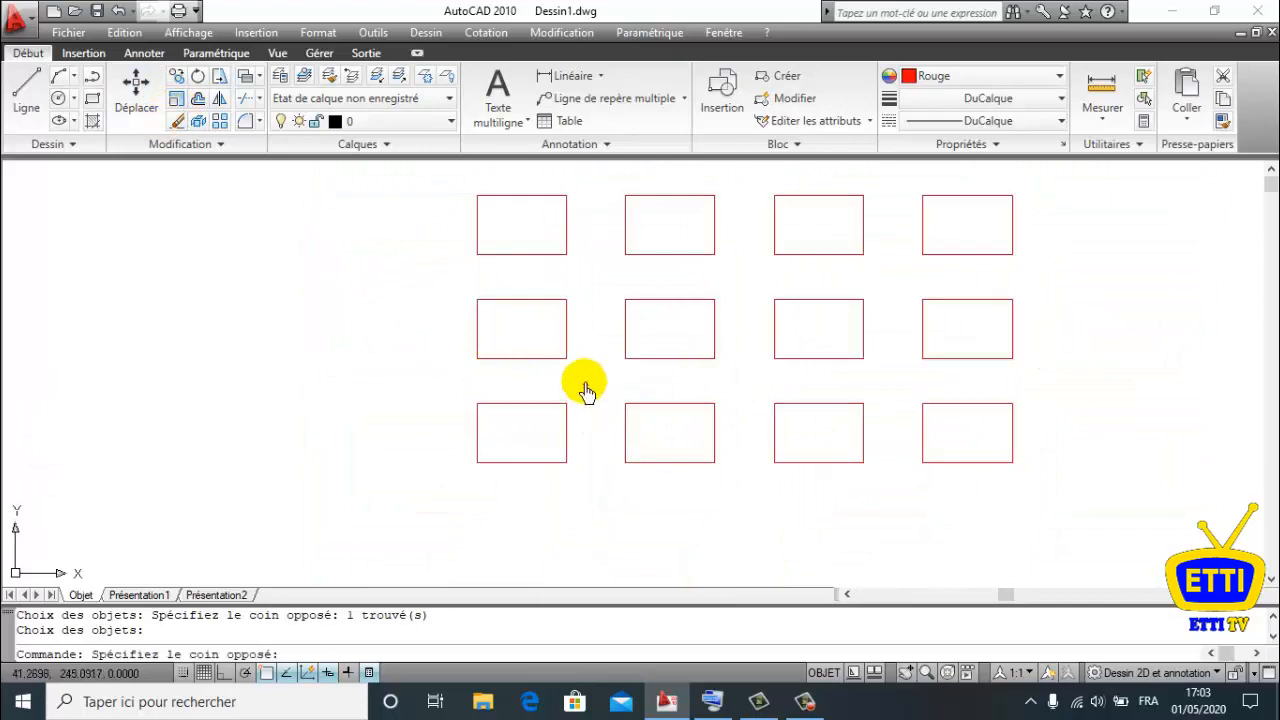
left_click(426, 477)
left_click(937, 77)
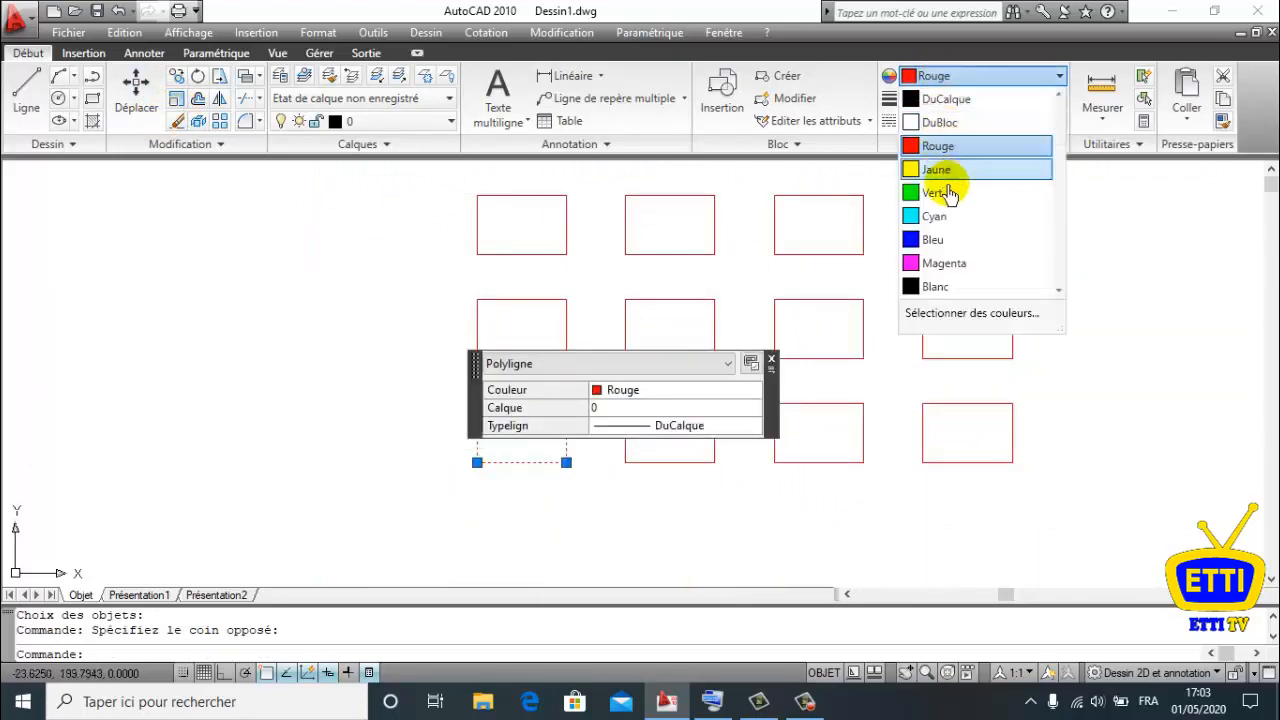
left_click(943, 239)
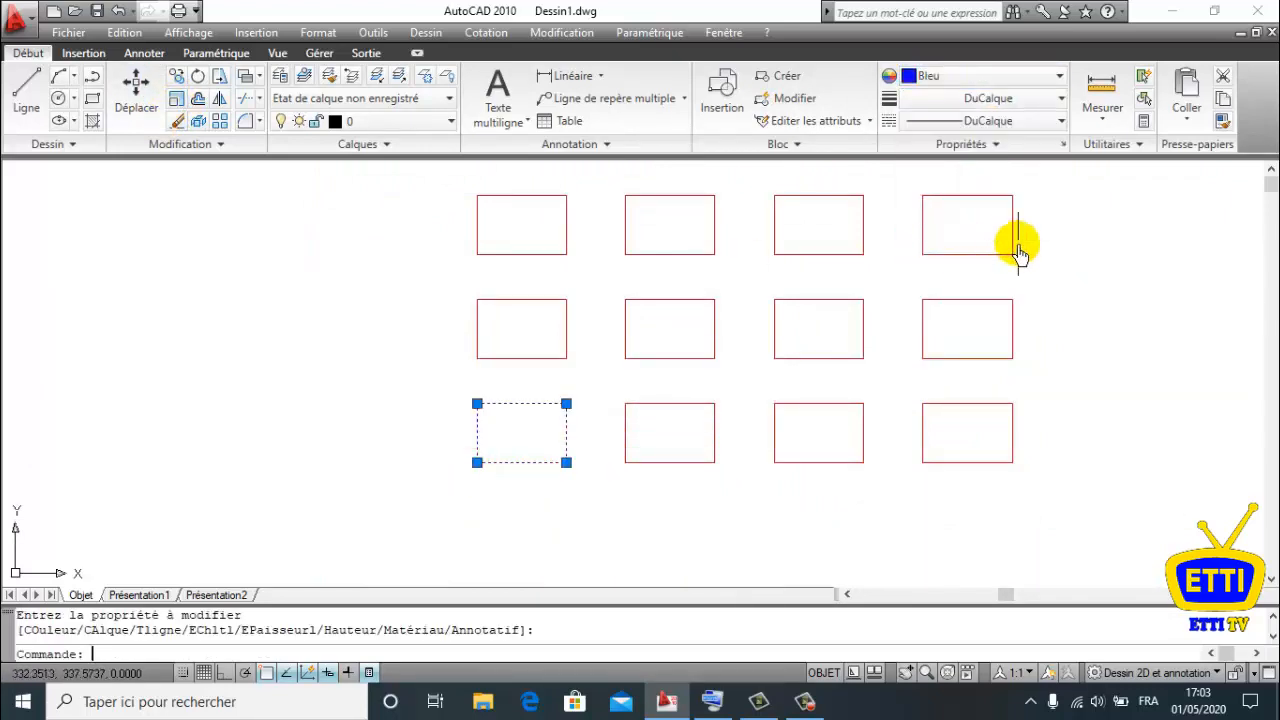
key("Escape")
middle_click_drag(666, 394, 549, 474)
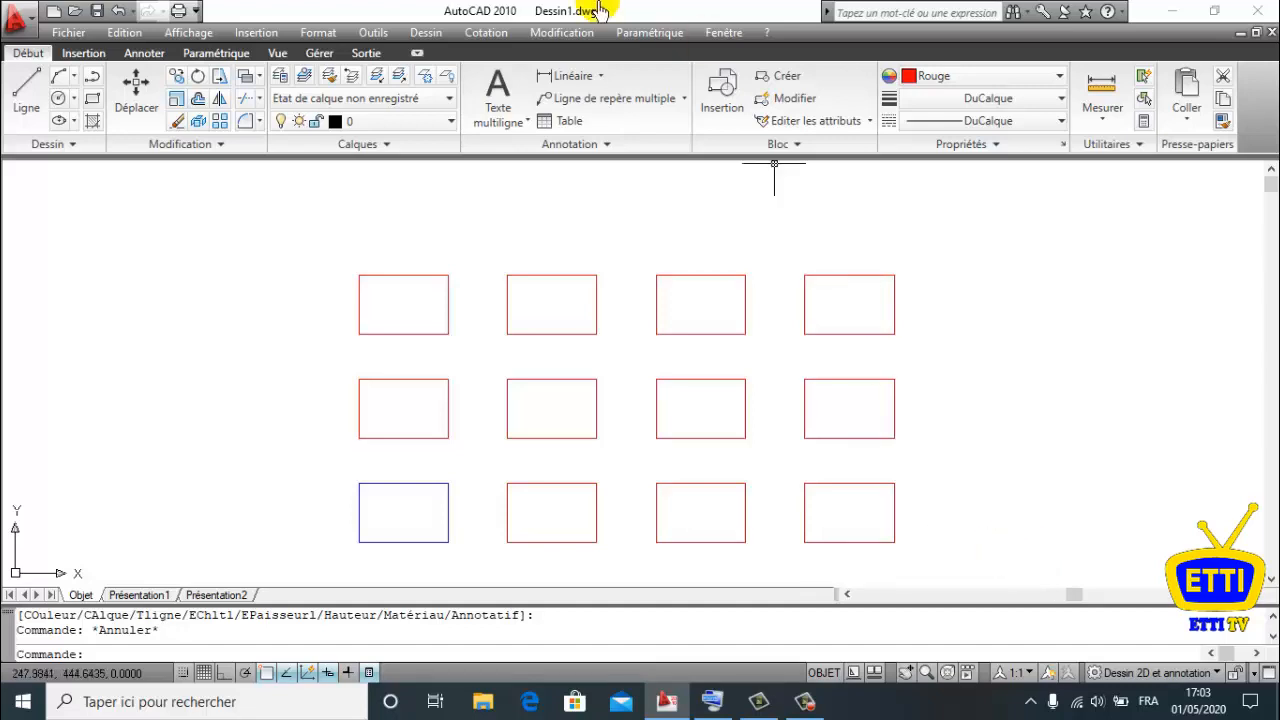
- Add an aligned dimension from the blue rectangle's lower-left corner to the same corner of the rectangle above it
left_click(488, 35)
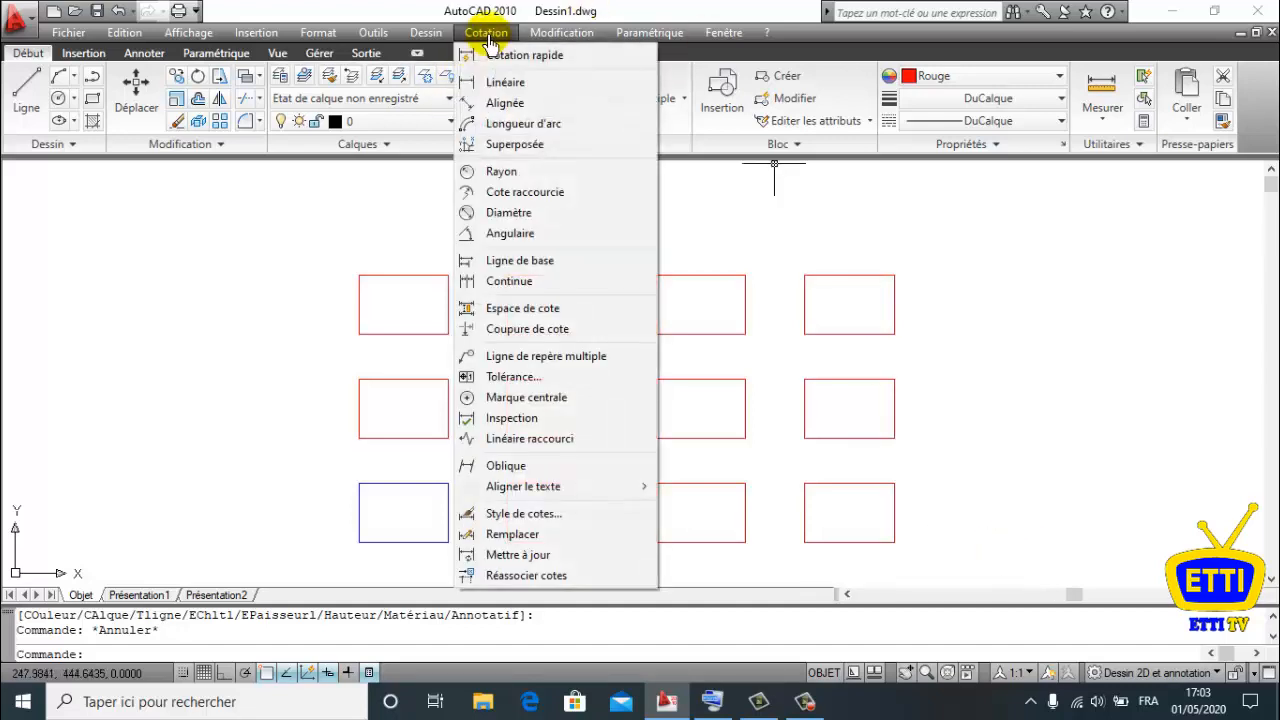
left_click(540, 113)
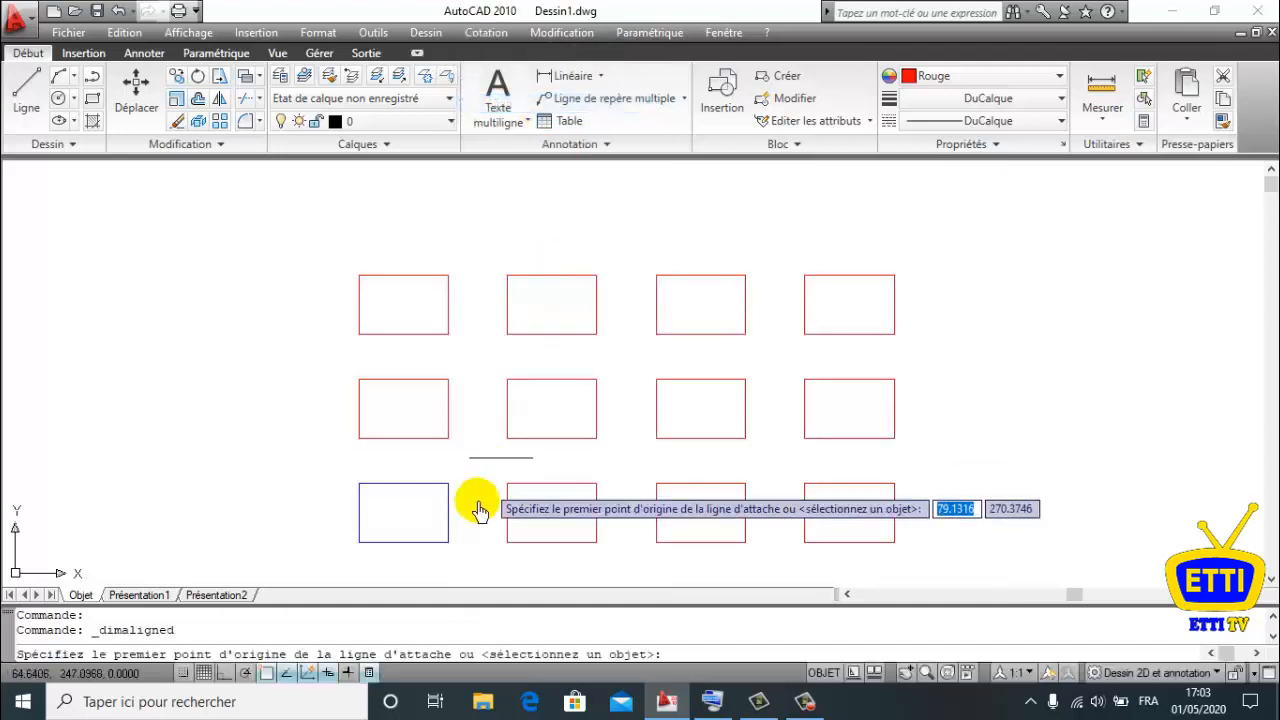
left_click(359, 543)
left_click(359, 438)
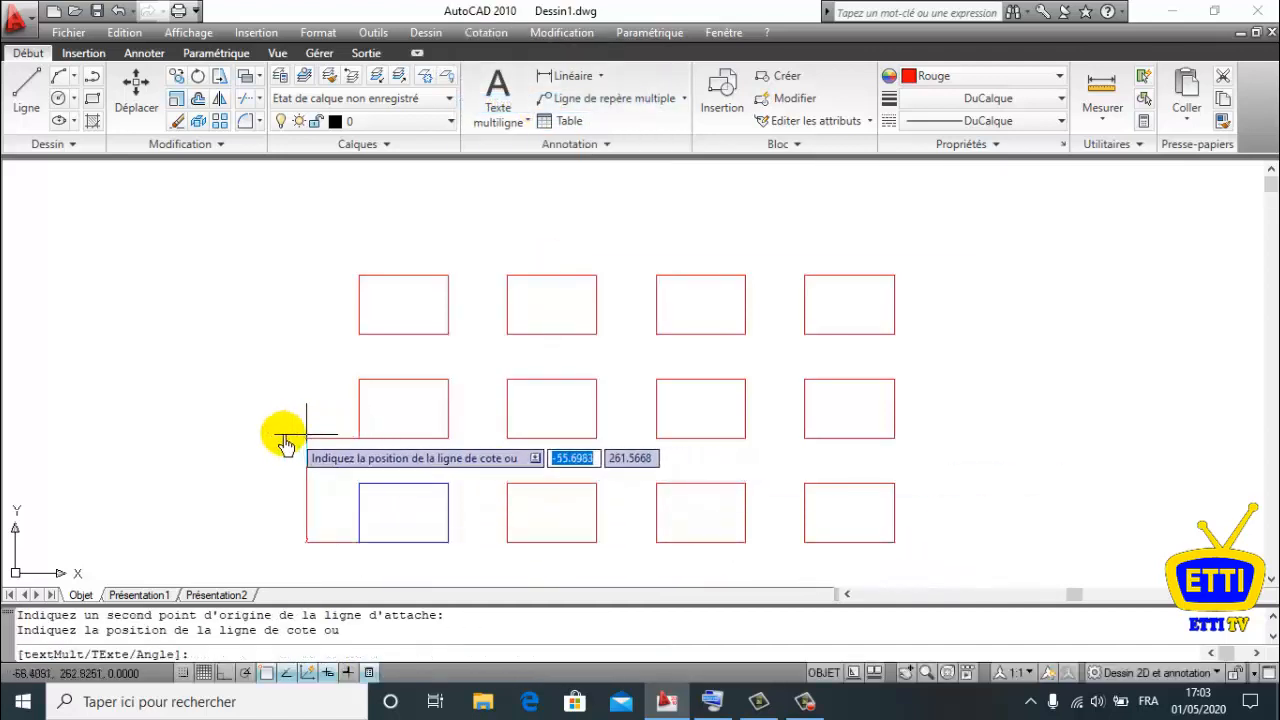
left_click(249, 482)
scroll(252, 482, "up", 3)
middle_click_drag(252, 482, 323, 320)
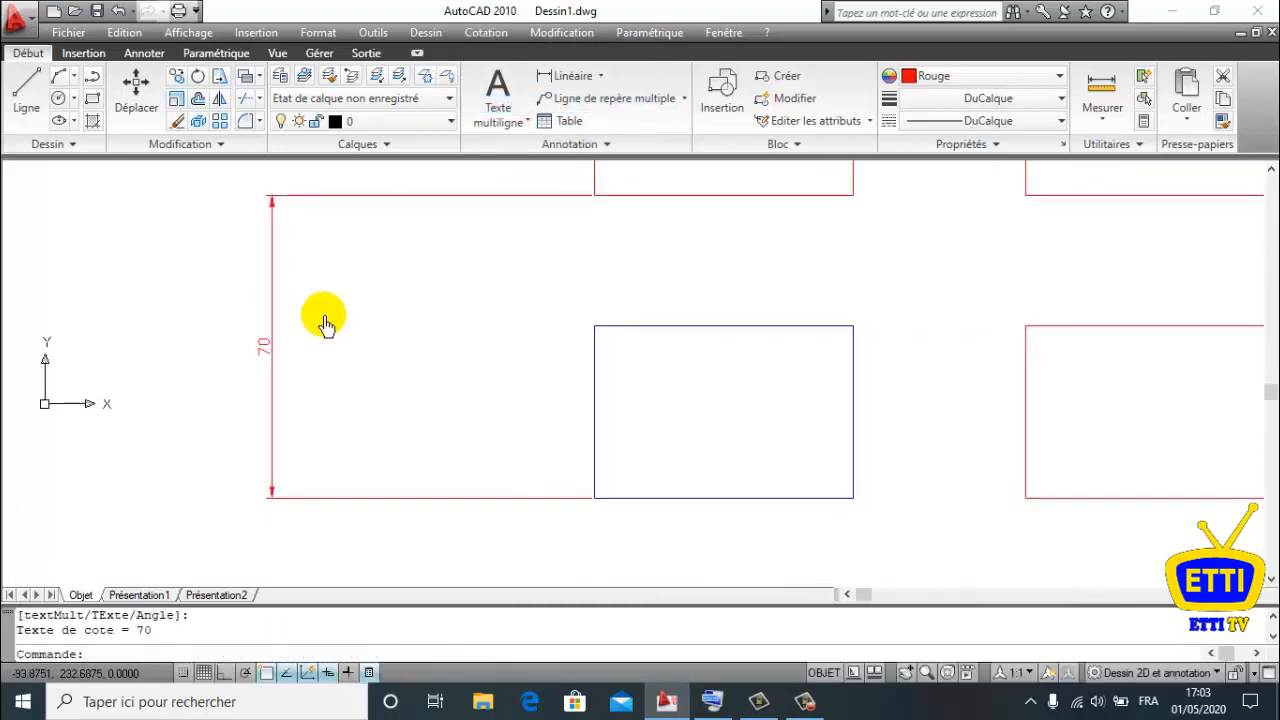
scroll(323, 320, "up", 2)
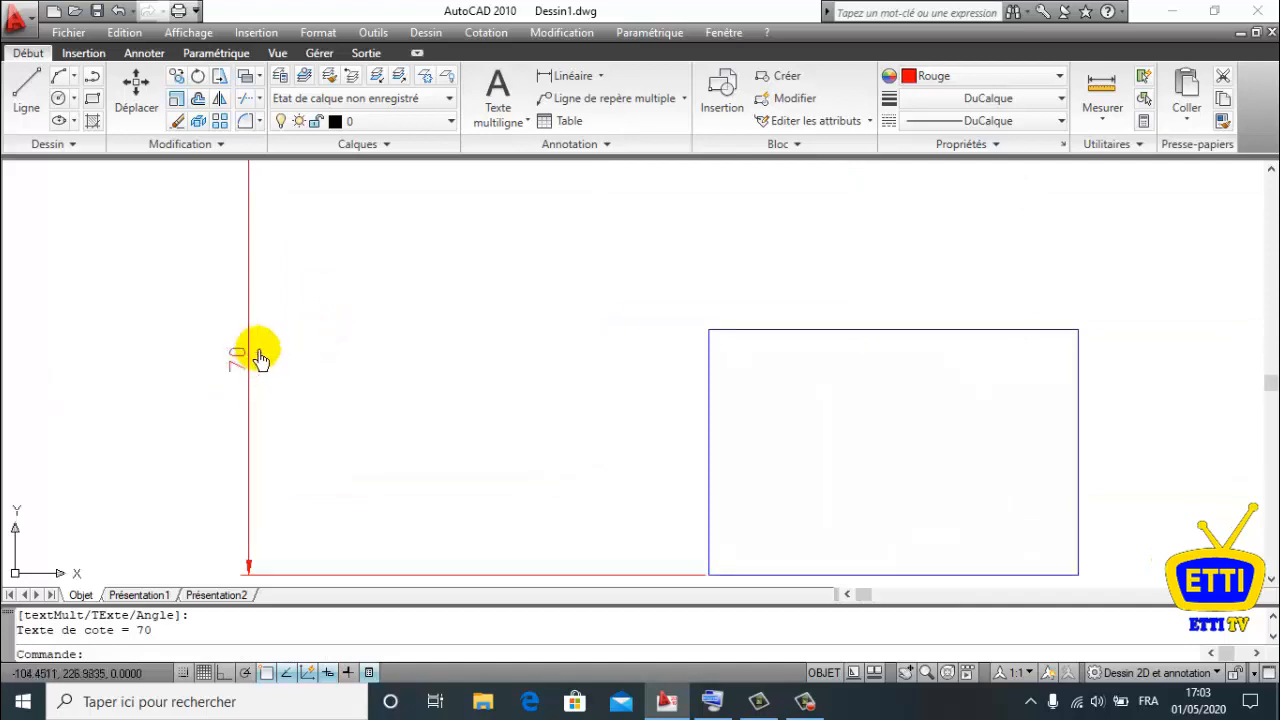
- Erase the aligned dimension between the first two rows of the array
left_click(259, 360)
left_click(178, 121)
scroll(578, 306, "down", 3)
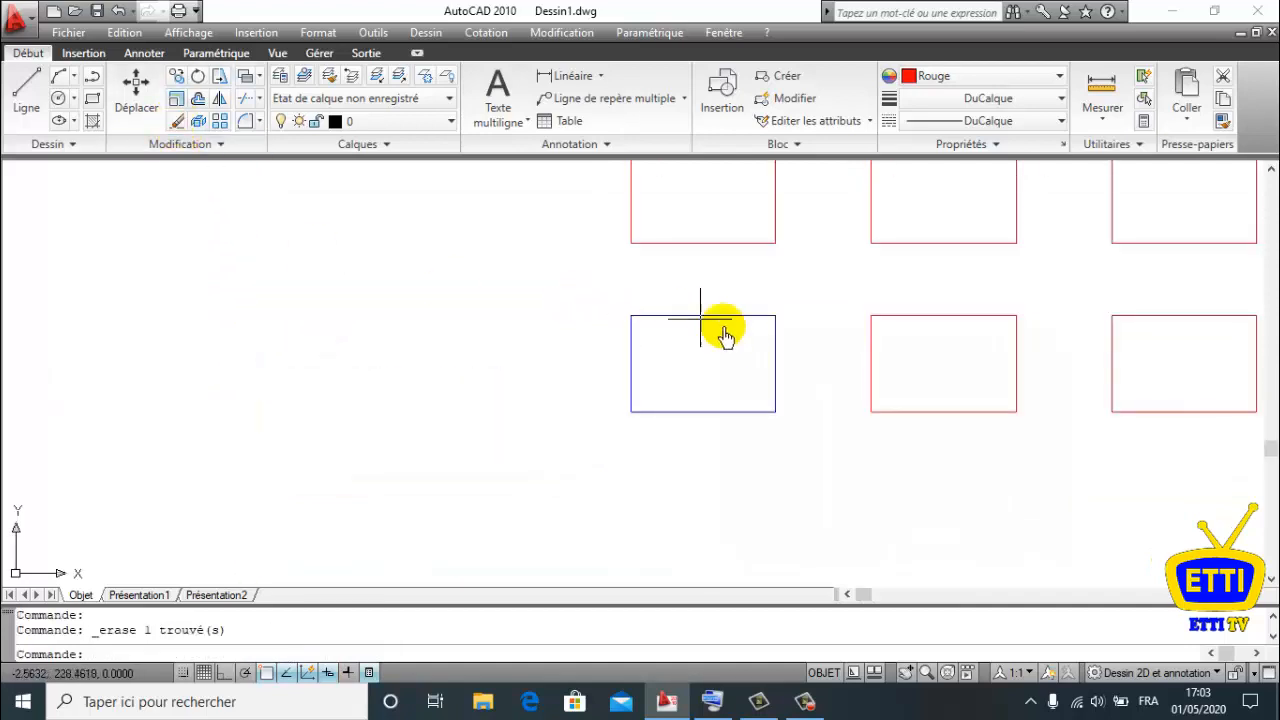
middle_click_drag(725, 333, 655, 397)
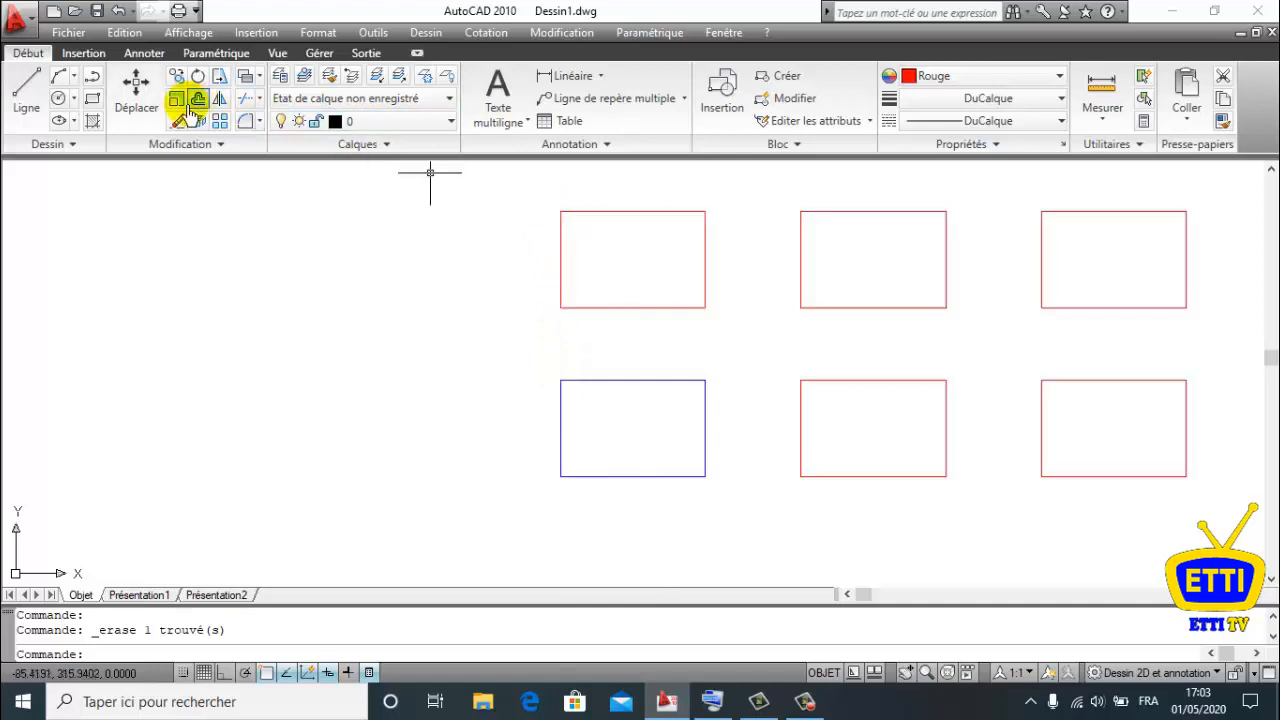
- Set the current color to DuCalque and draw a rectangle over the blue source rectangle, matching its opposite corners
left_click(945, 78)
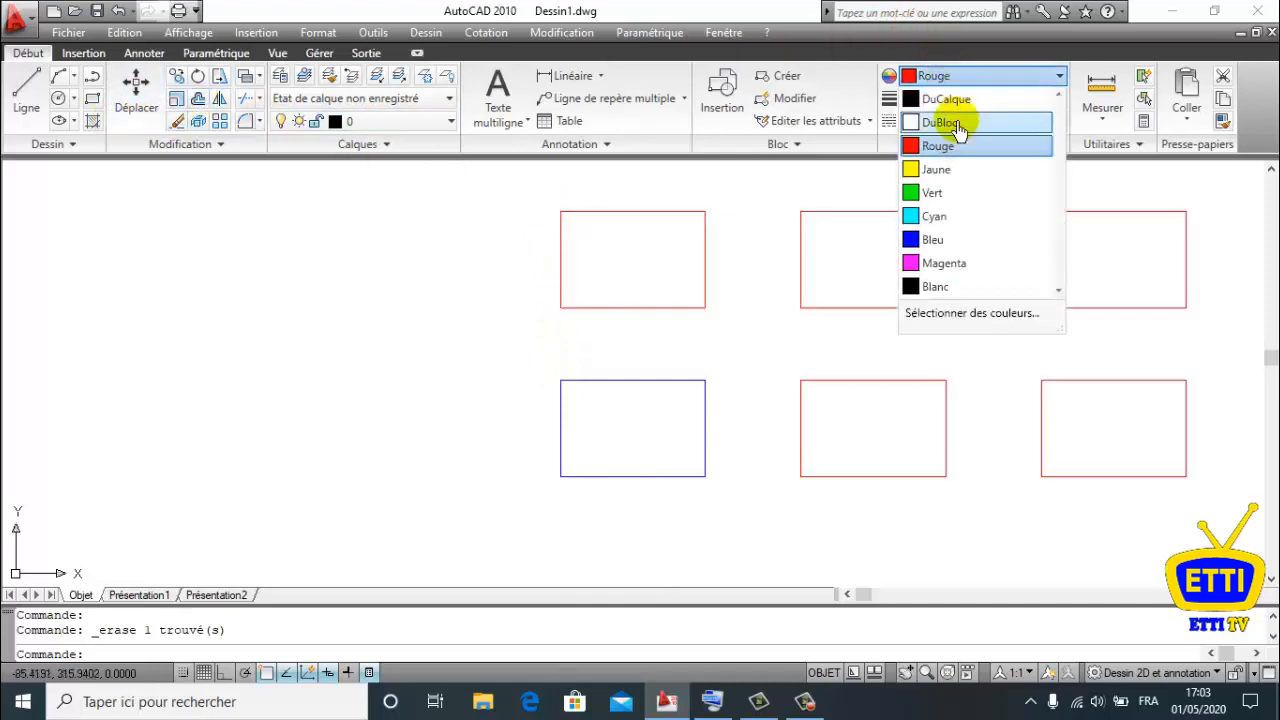
left_click(946, 99)
left_click(88, 101)
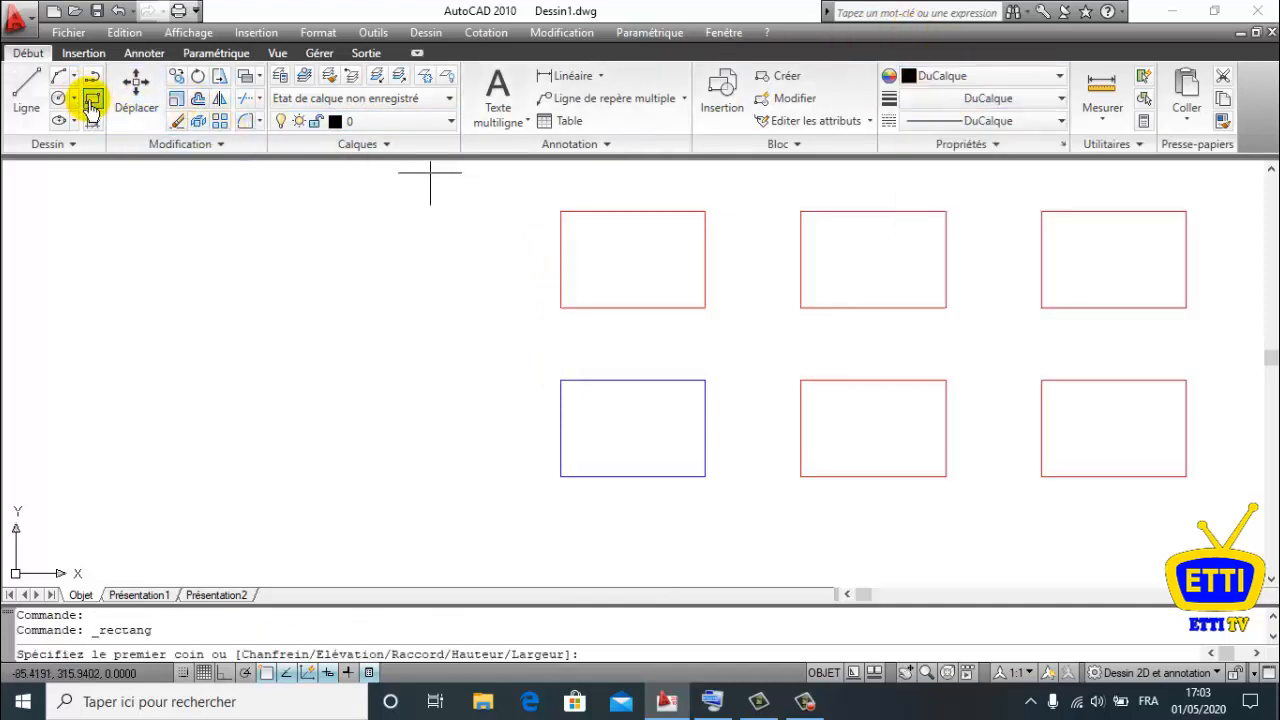
left_click(561, 381)
left_click(708, 485)
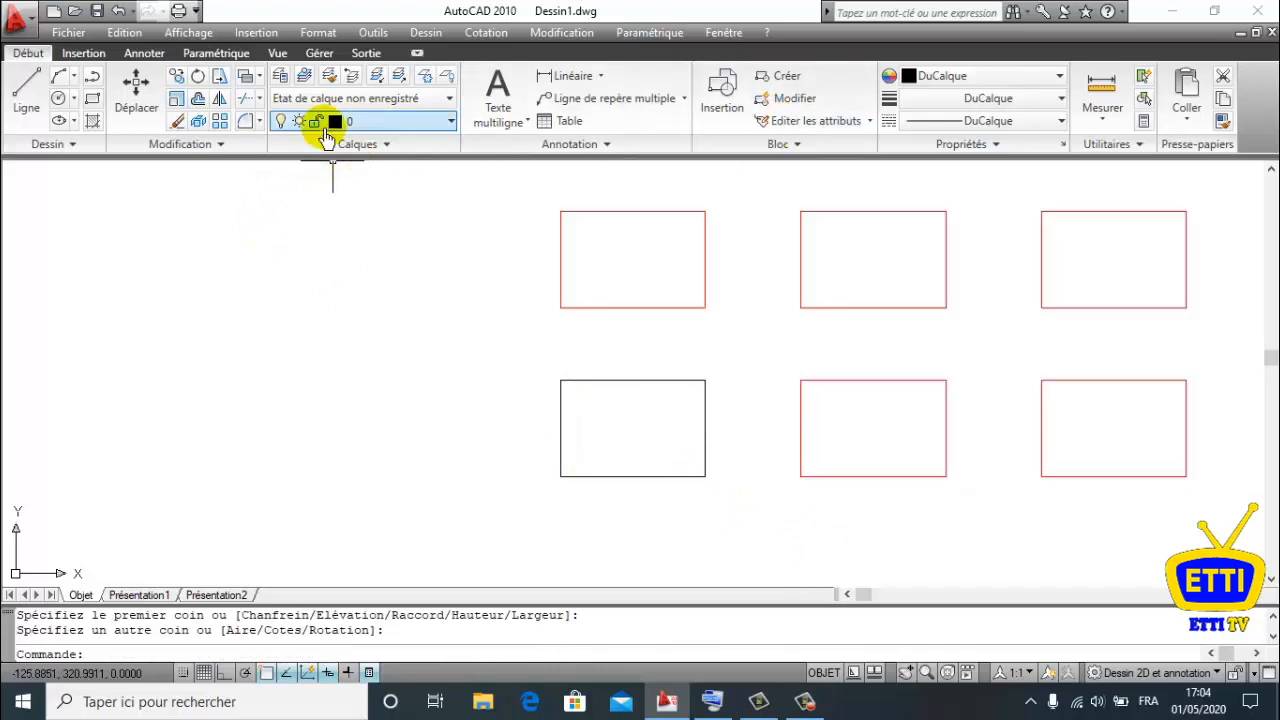
- Move the black rectangle from its upper-left corner to the same corner of the red rectangle directly above it
left_click(145, 105)
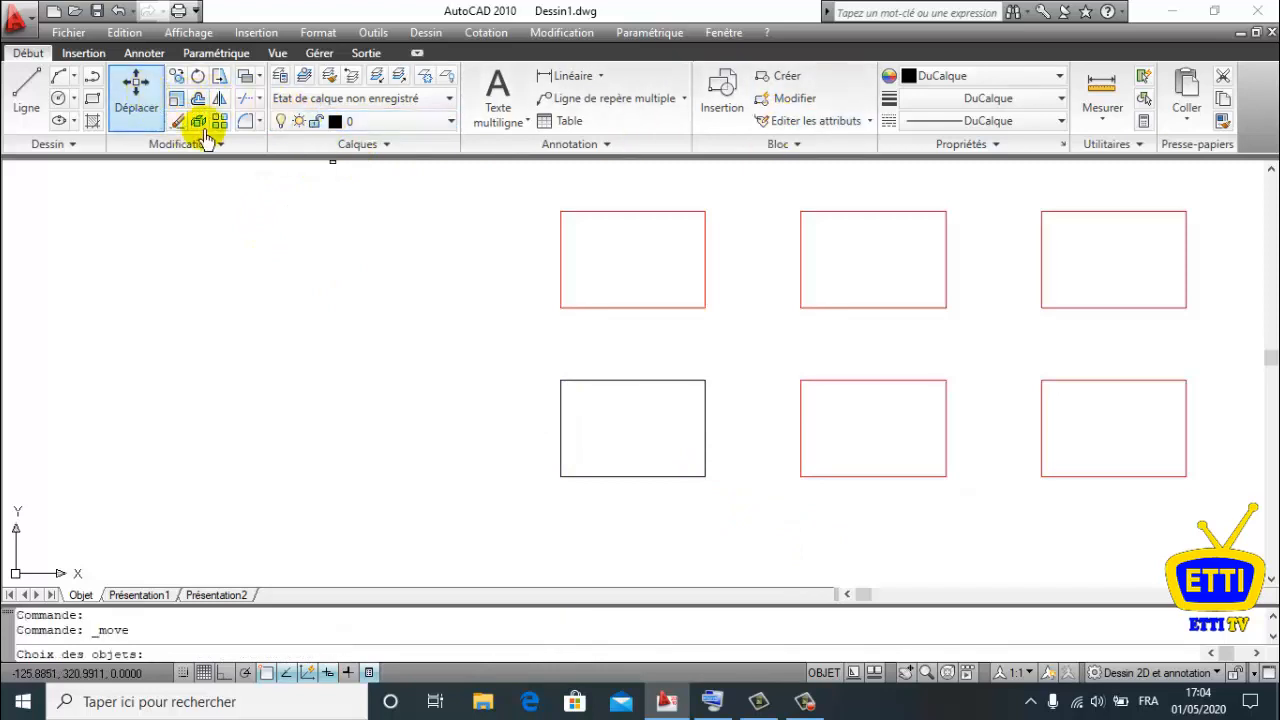
left_click(599, 381)
key("Return")
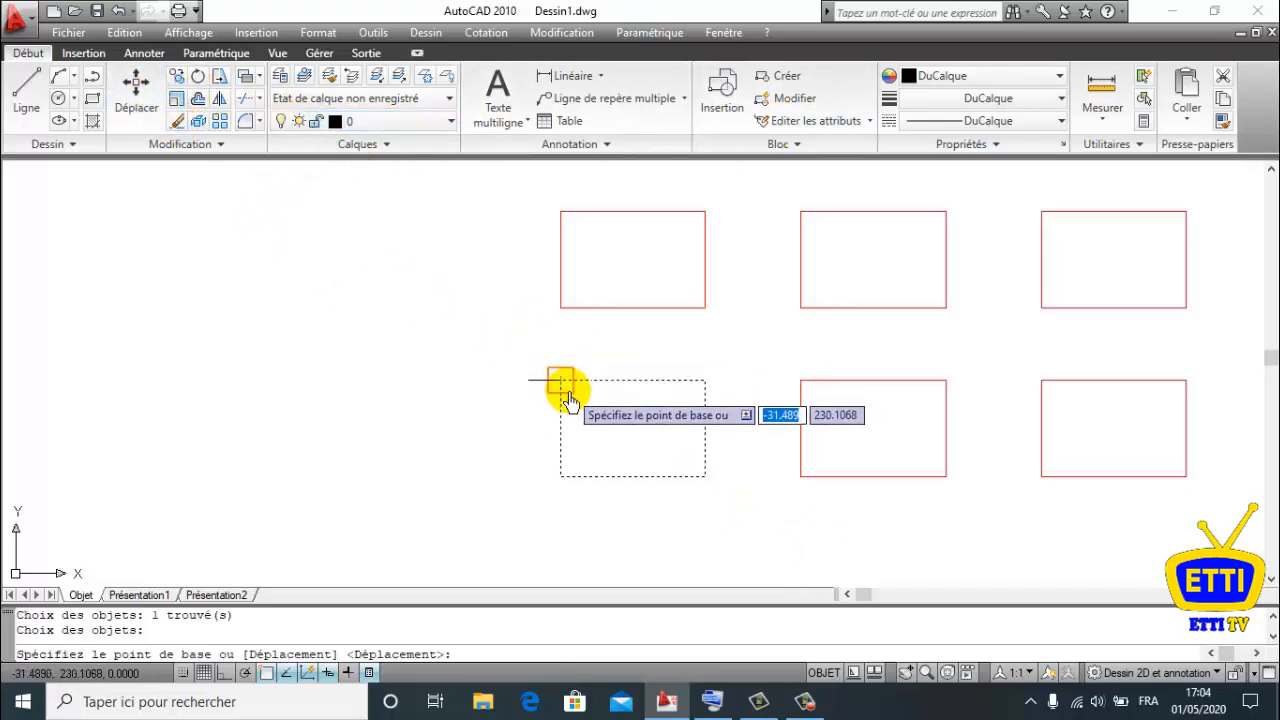
left_click(561, 381)
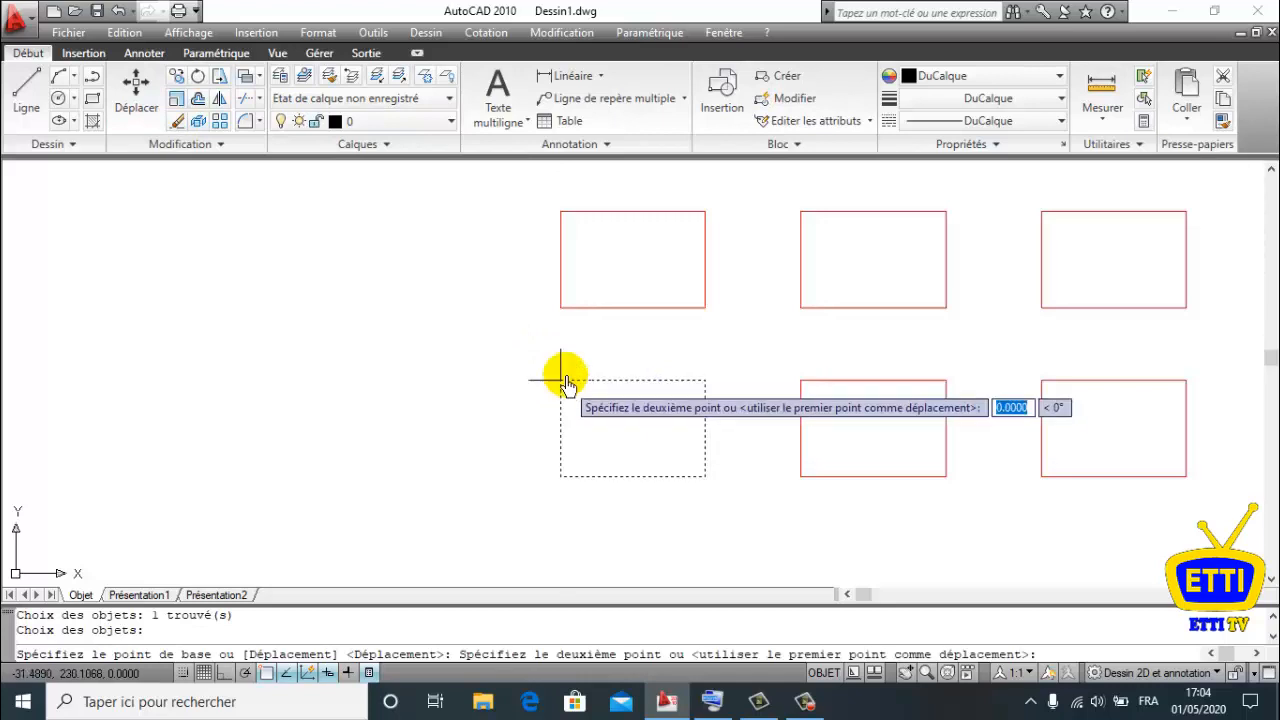
left_click(561, 211)
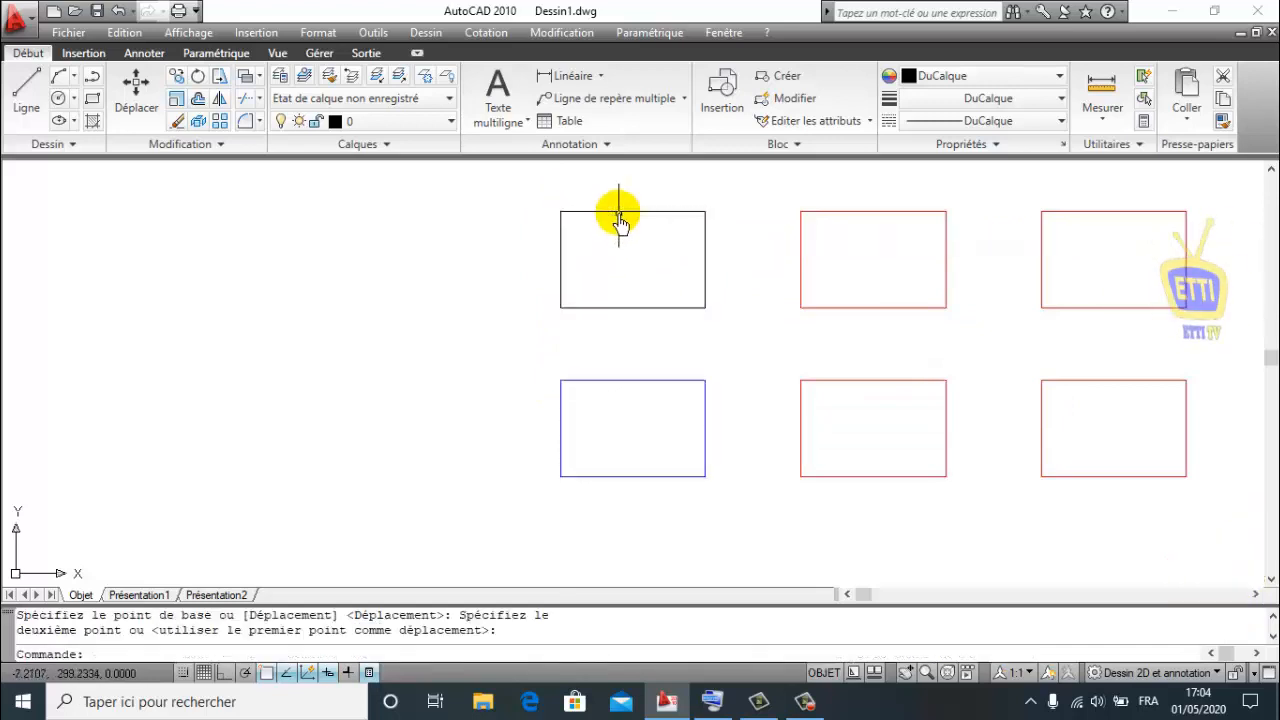
- Erase the black rectangle overlapping the second row's first rectangle
left_click(619, 213)
key("Delete")
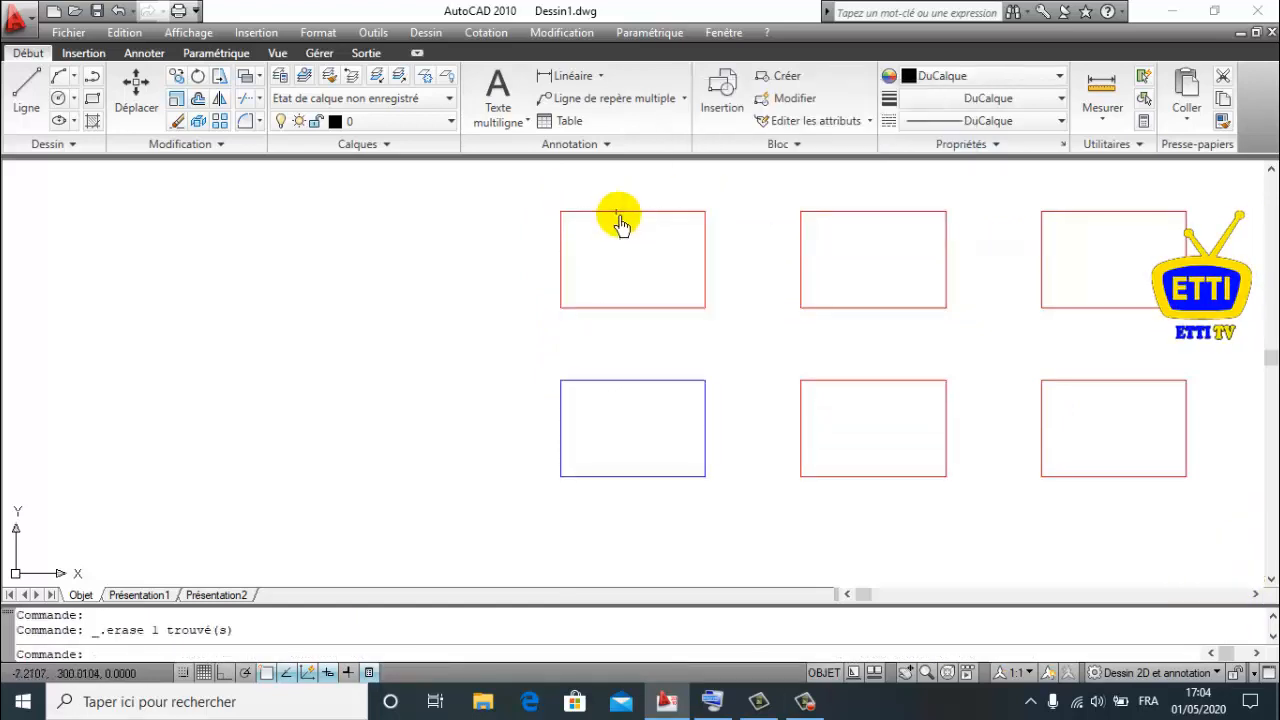
scroll(619, 222, "down", 5)
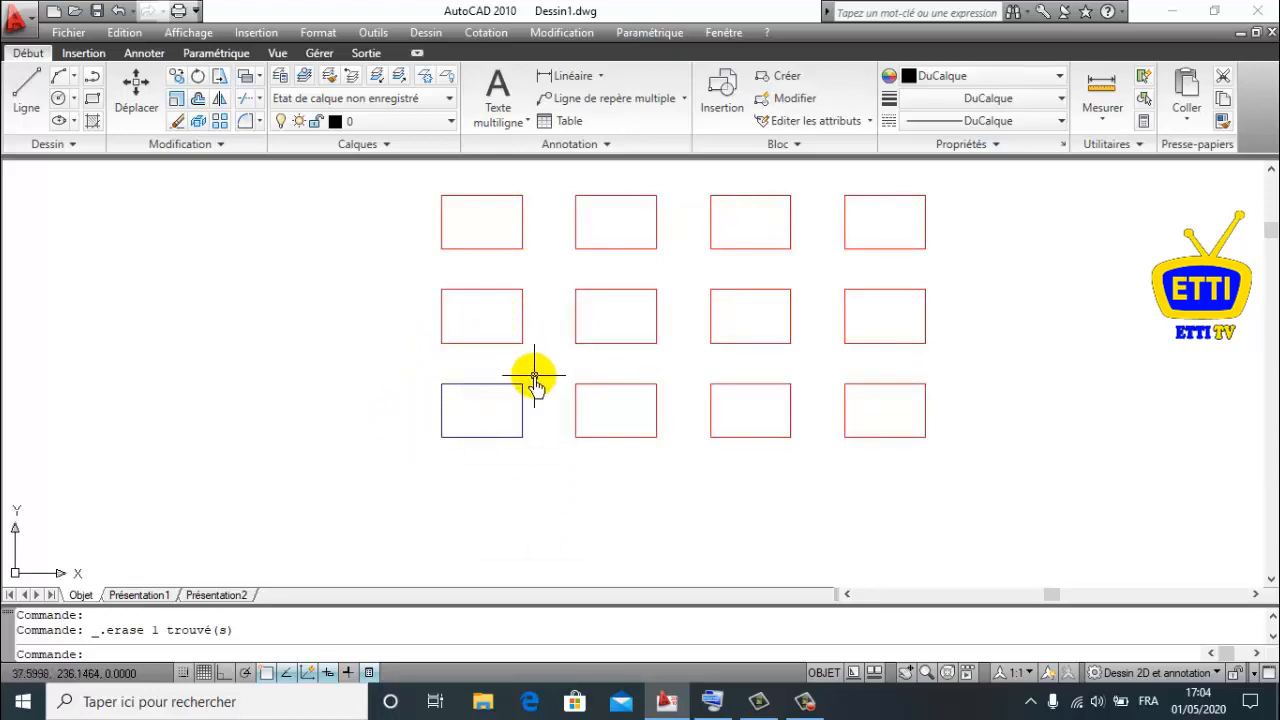
- Add an aligned dimension between the lower-left corners of the blue rectangle and its neighbor in the next column, and erase it
left_click(484, 32)
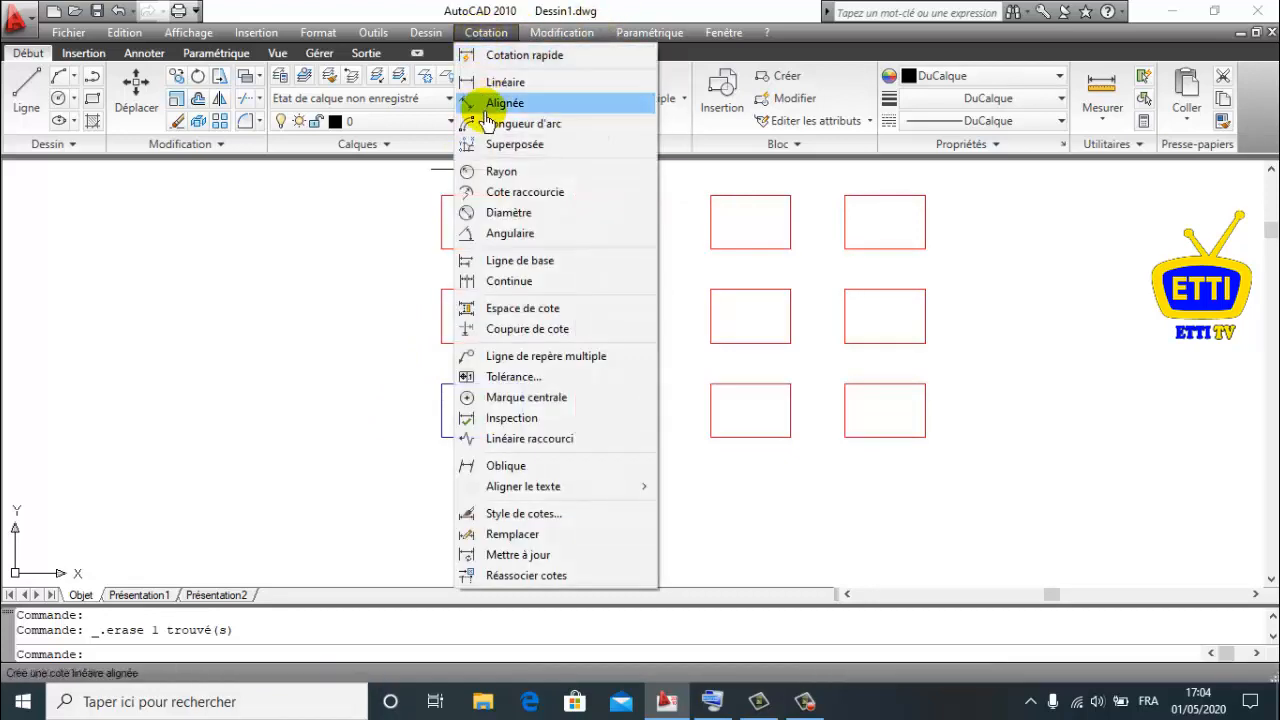
left_click(476, 103)
scroll(432, 458, "up", 3)
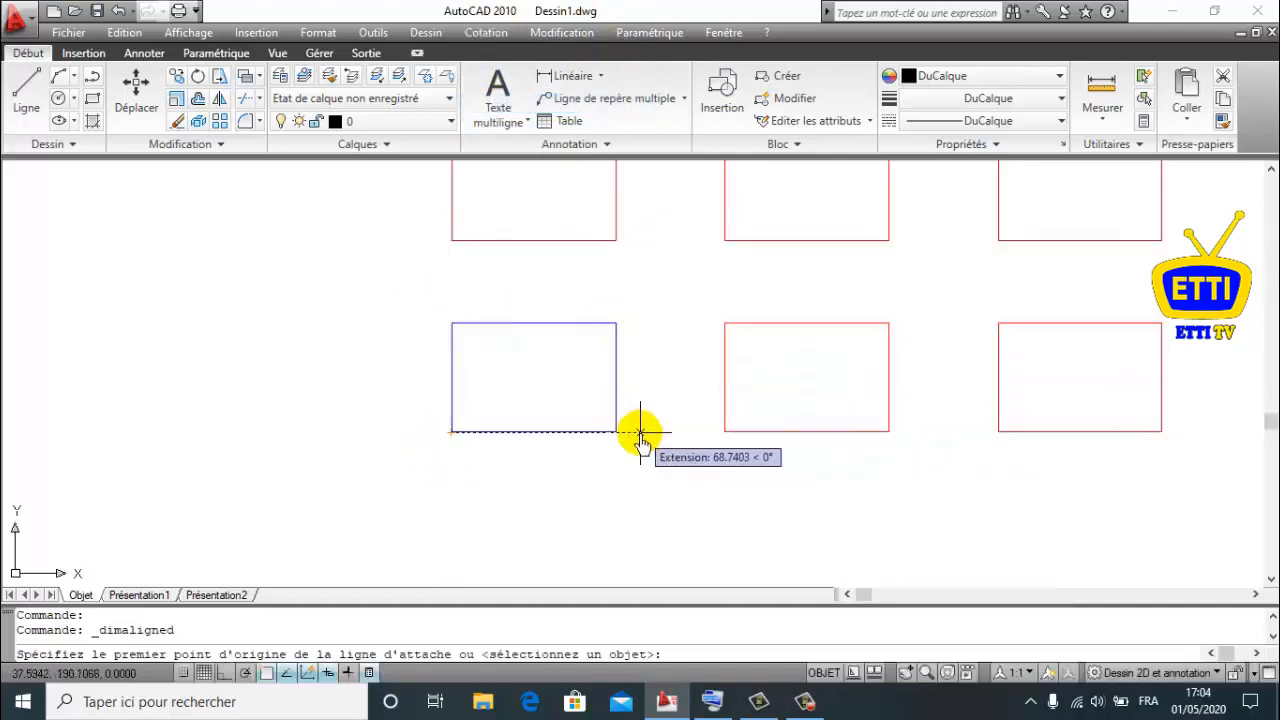
left_click(452, 431)
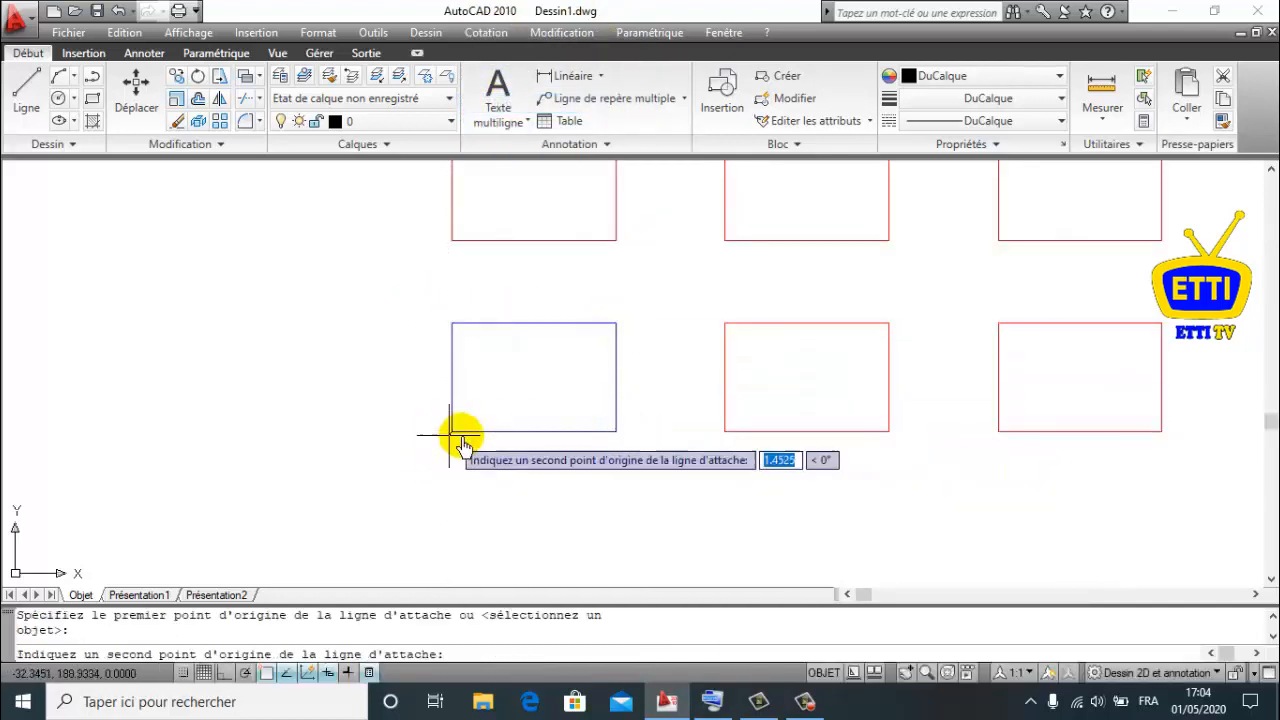
left_click(724, 431)
left_click(706, 500)
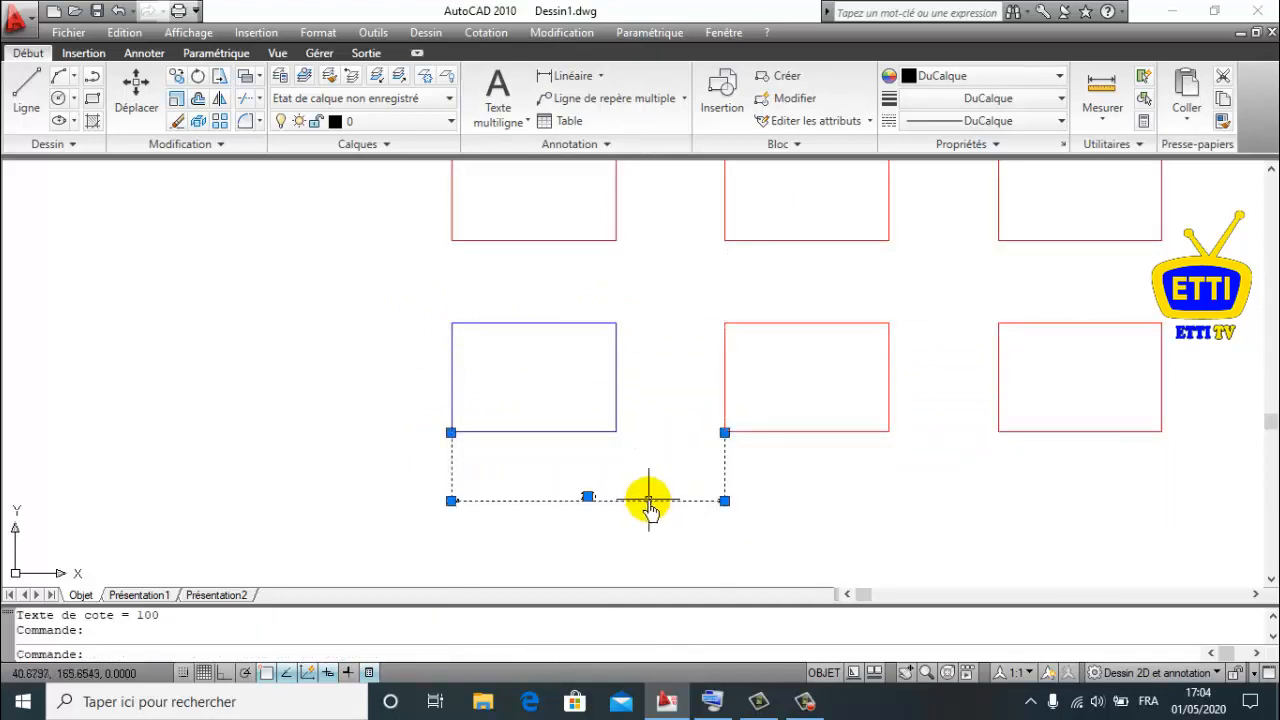
scroll(577, 280, "down", 4)
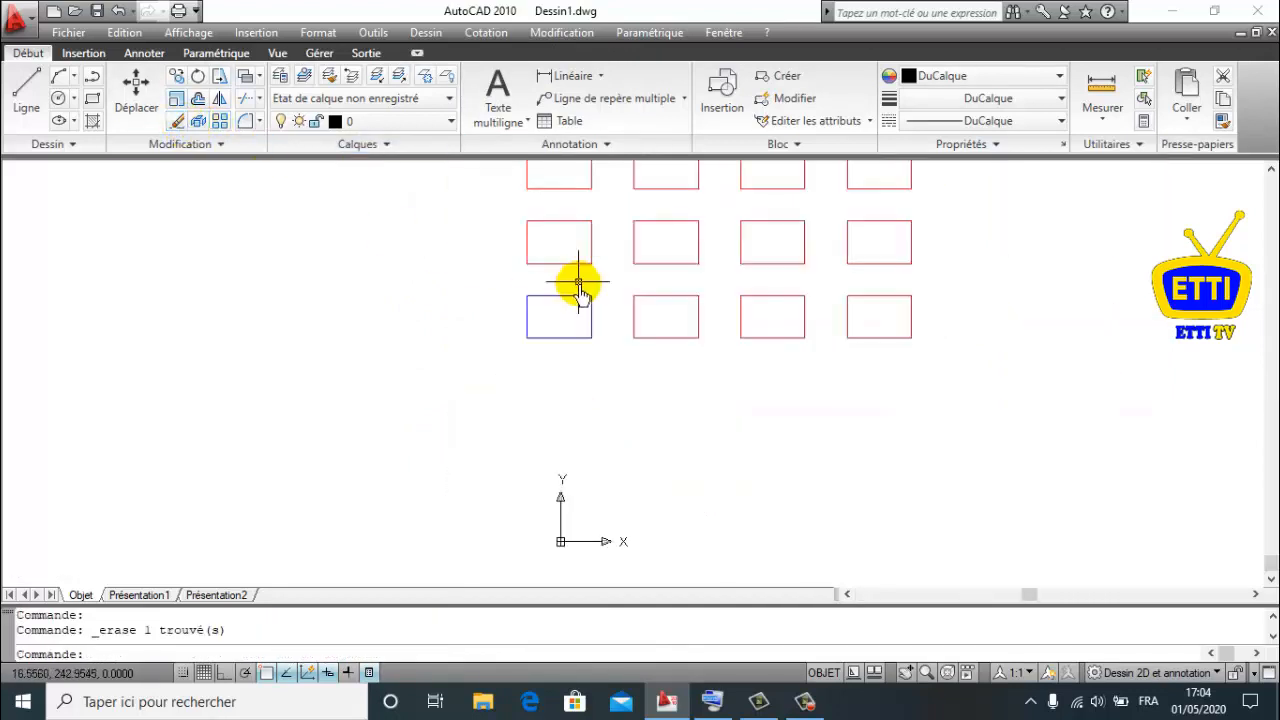
- Erase all the red rectangles of the array, keeping only the blue source rectangle
mouse_move(611, 299)
middle_mouse_down()
mouse_move(589, 441)
mouse_move(509, 394)
middle_mouse_up()
scroll(603, 395, "up", 3)
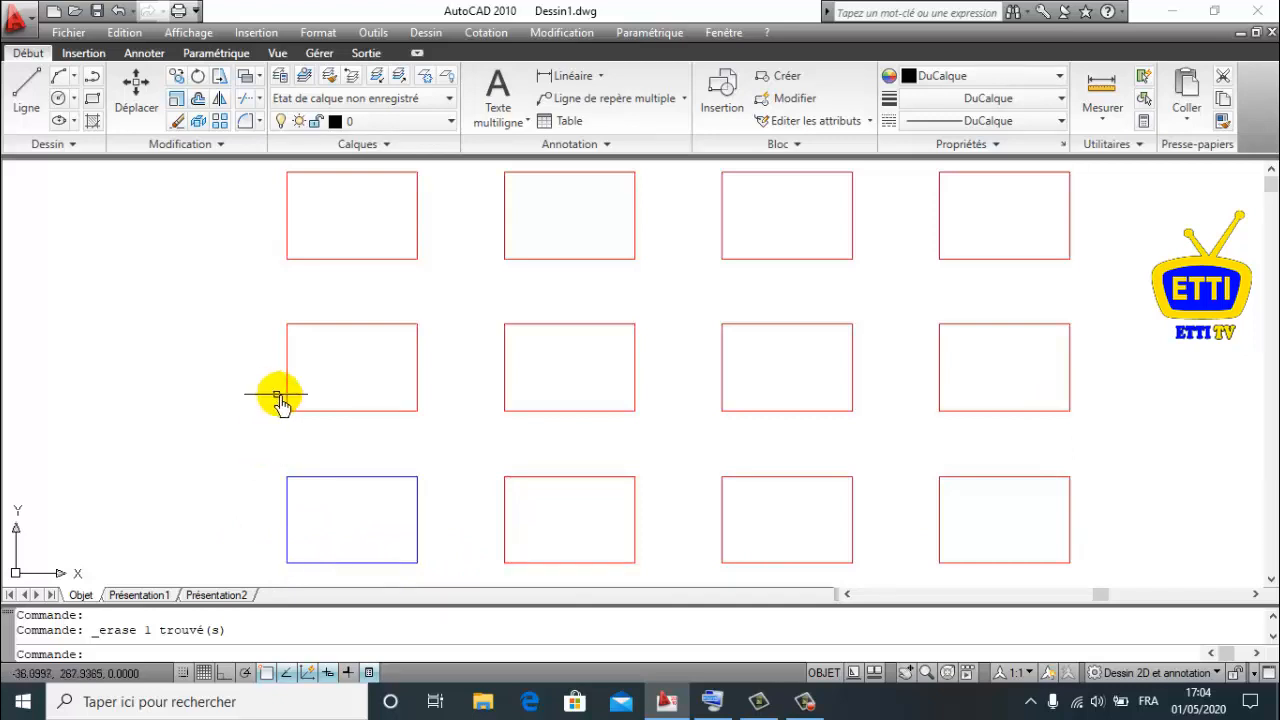
scroll(349, 409, "down", 2)
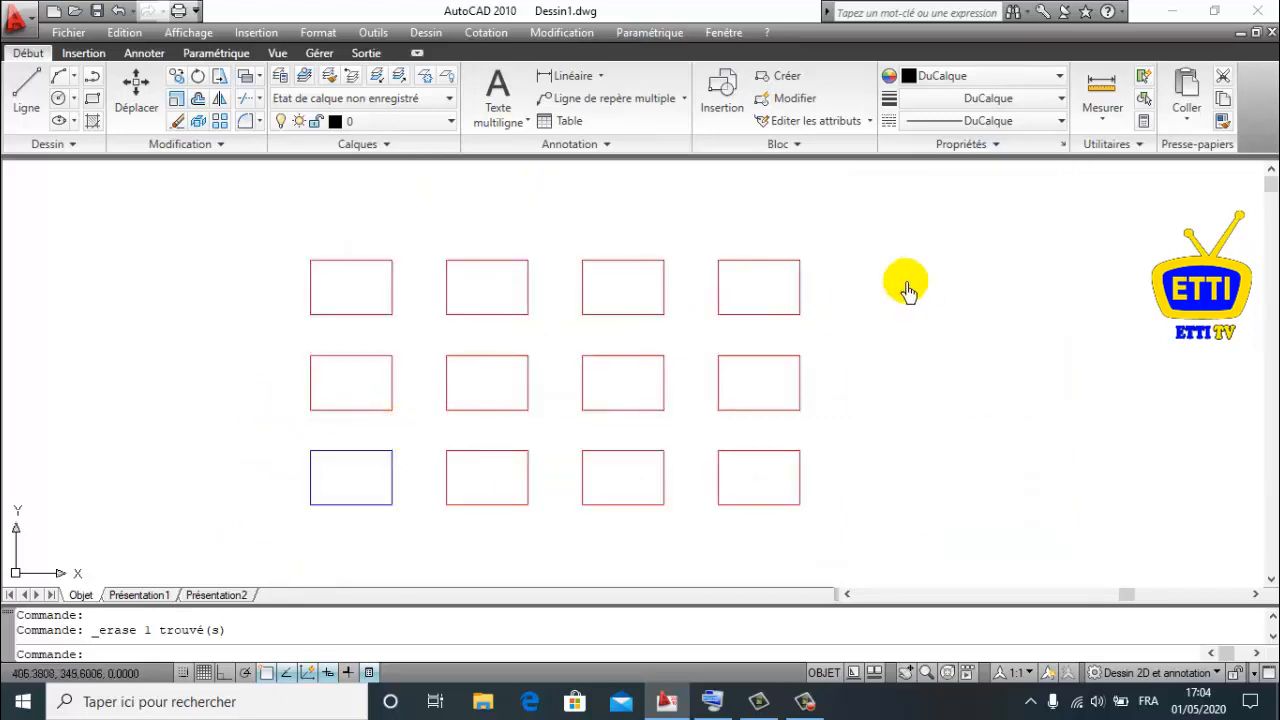
left_click(873, 251)
left_click(434, 556)
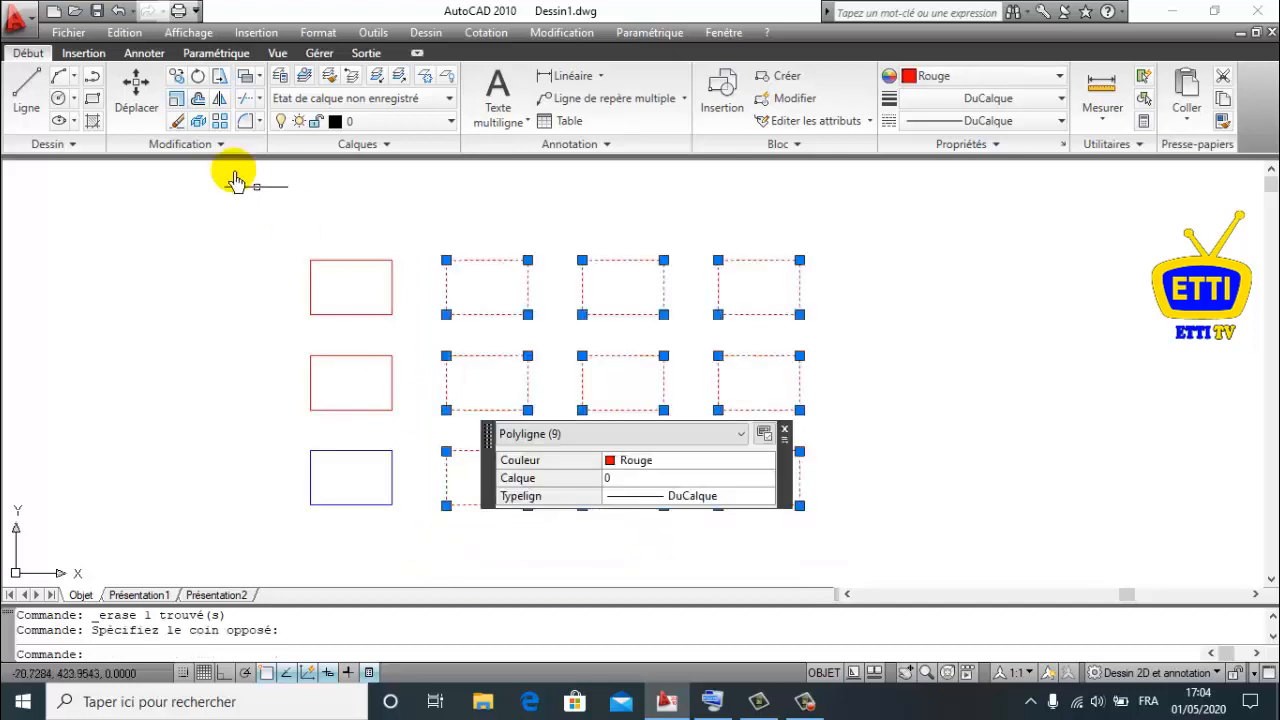
left_click(177, 120)
left_click(489, 241)
left_click(229, 391)
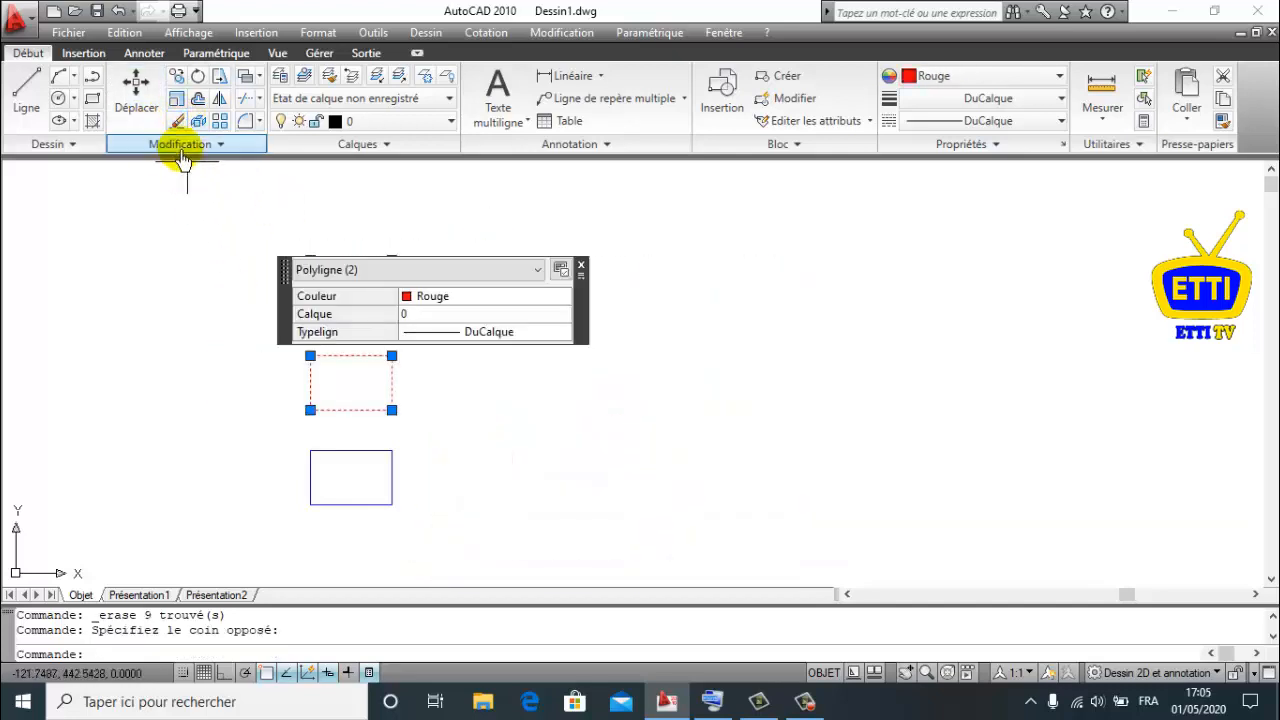
left_click(177, 120)
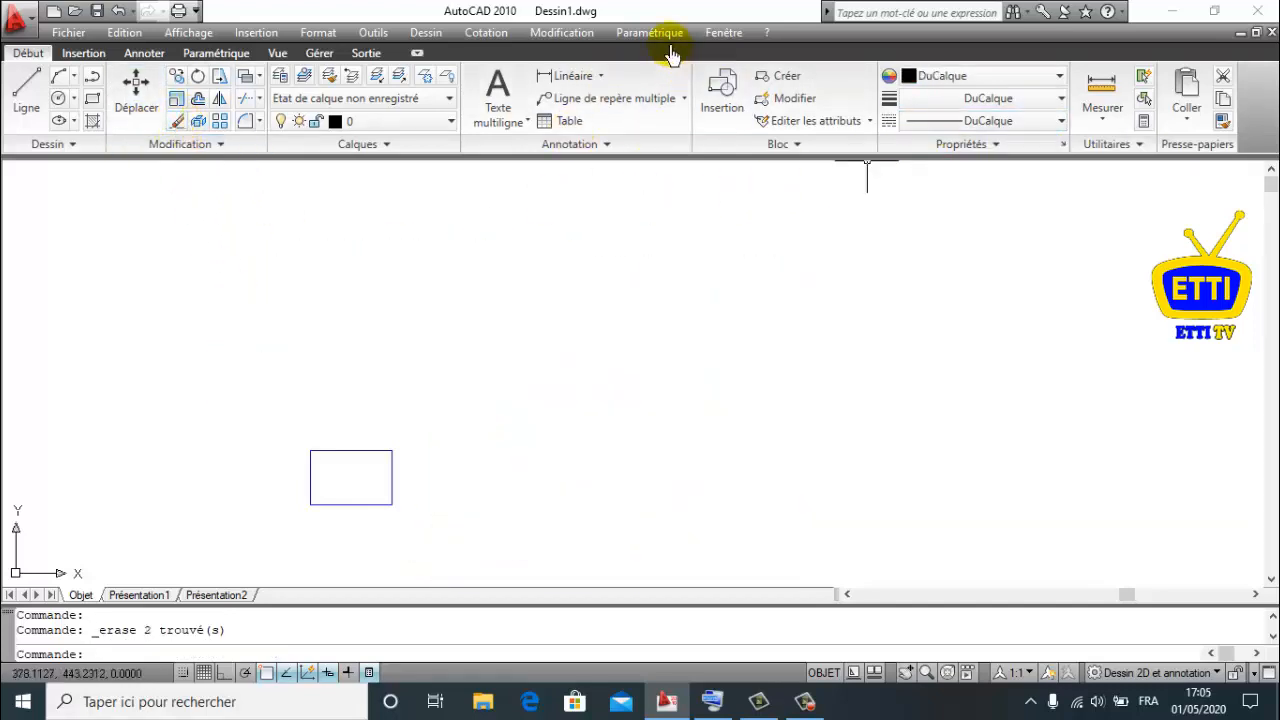
- Create a rectangular array of the blue rectangle with 3 rows, 4 columns, offsets 70 and 100, and an array angle of 20
left_click(562, 33)
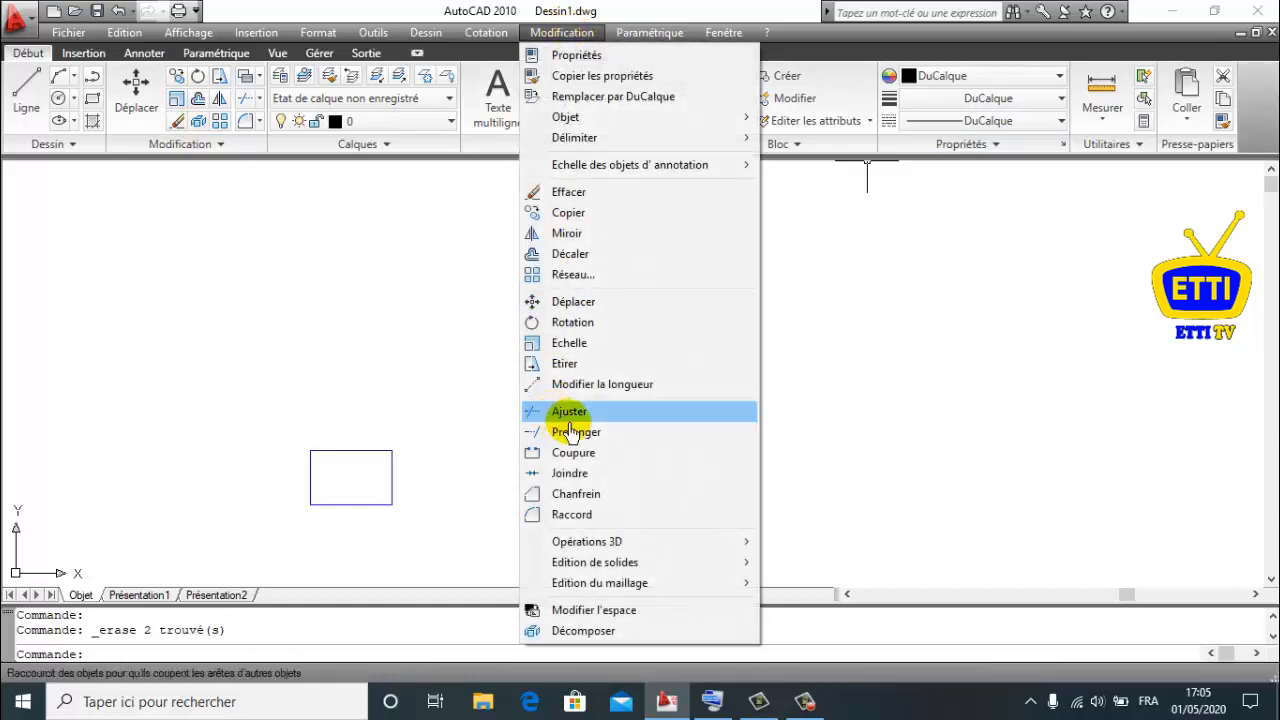
left_click(598, 276)
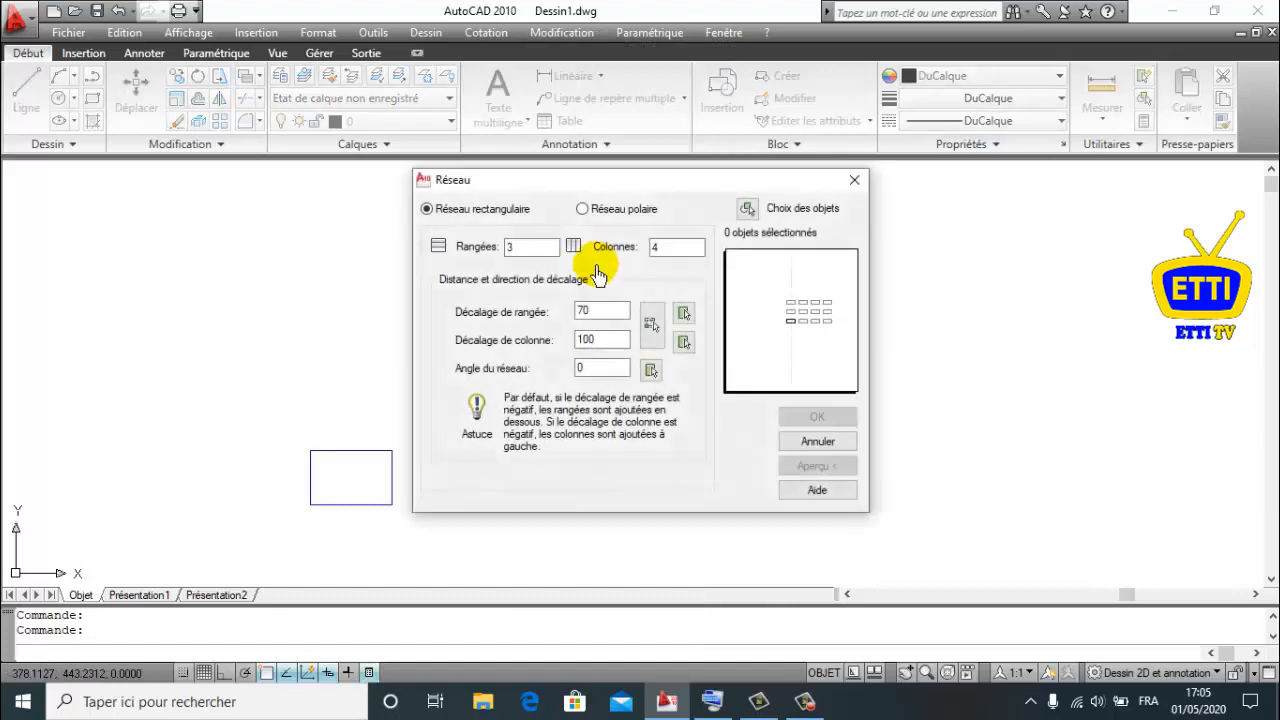
double_click(590, 368)
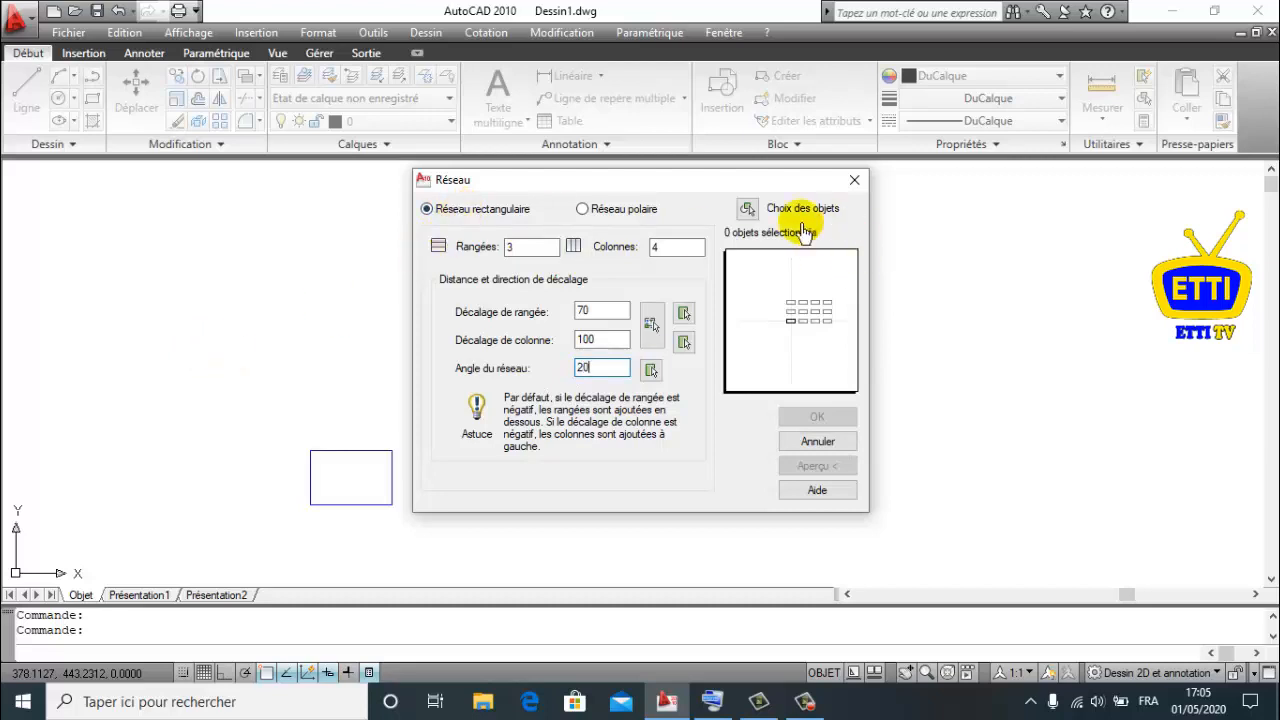
left_click(747, 209)
left_click(426, 421)
left_click(253, 507)
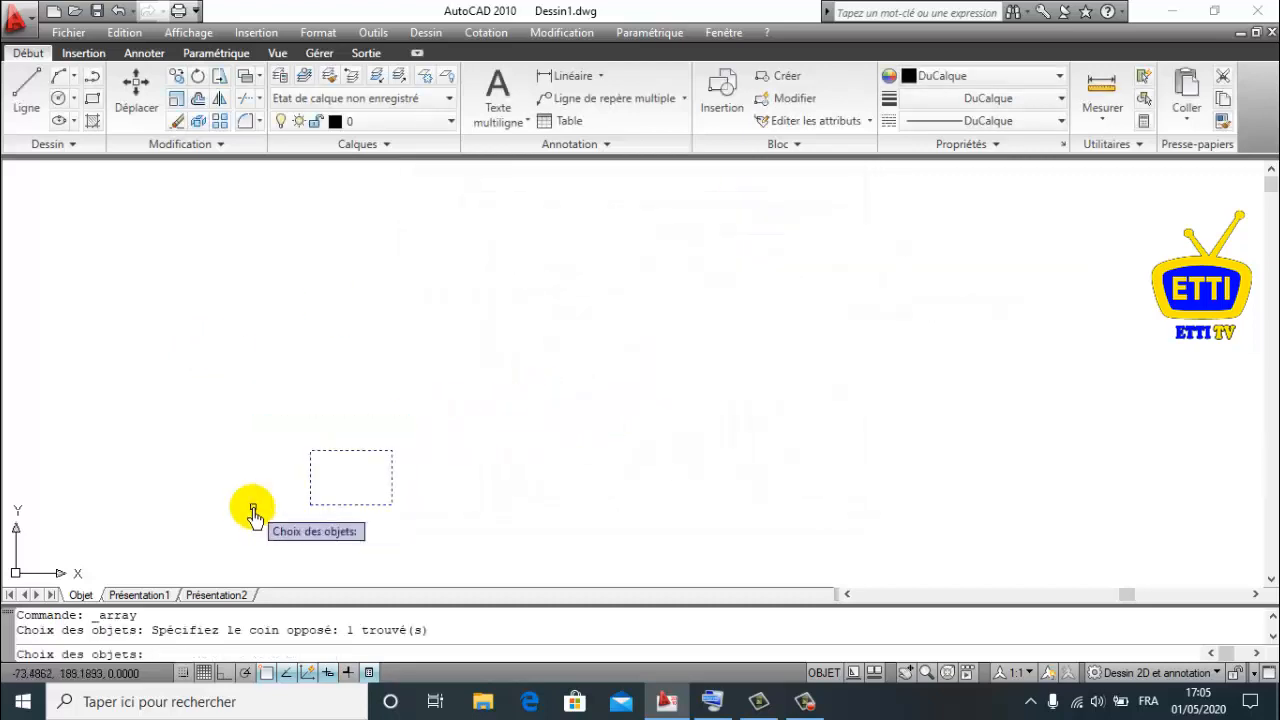
key("Return")
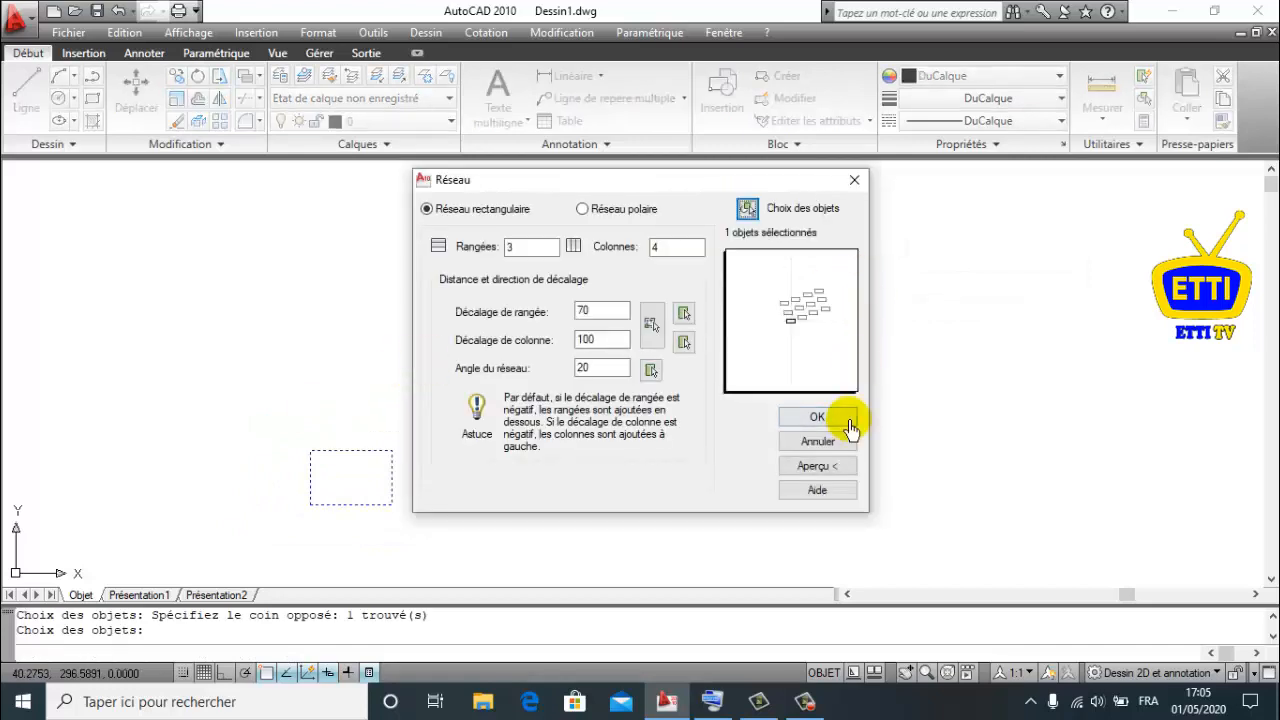
left_click(845, 422)
- Change the color of the angled array's lowest rectangle, the source object, to Rouge
scroll(522, 430, "down", 2)
middle_click_drag(523, 437, 734, 471)
scroll(713, 515, "up", 2)
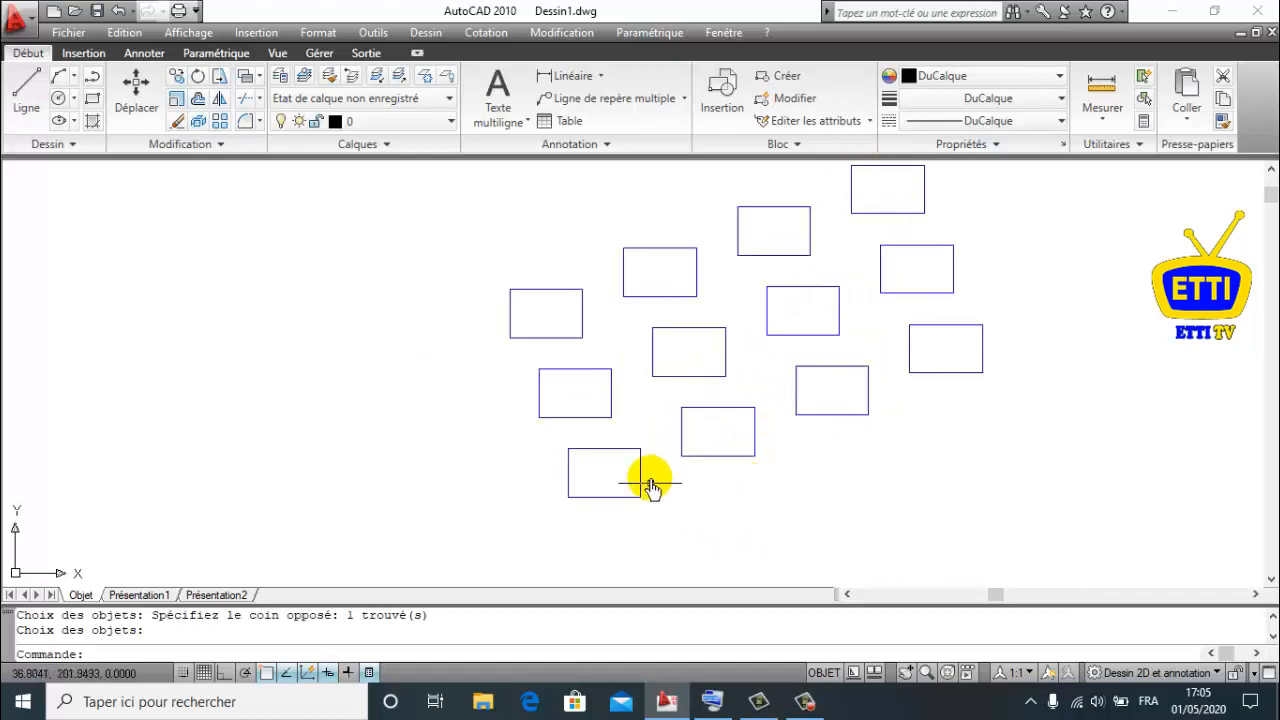
left_click_drag(637, 444, 600, 506)
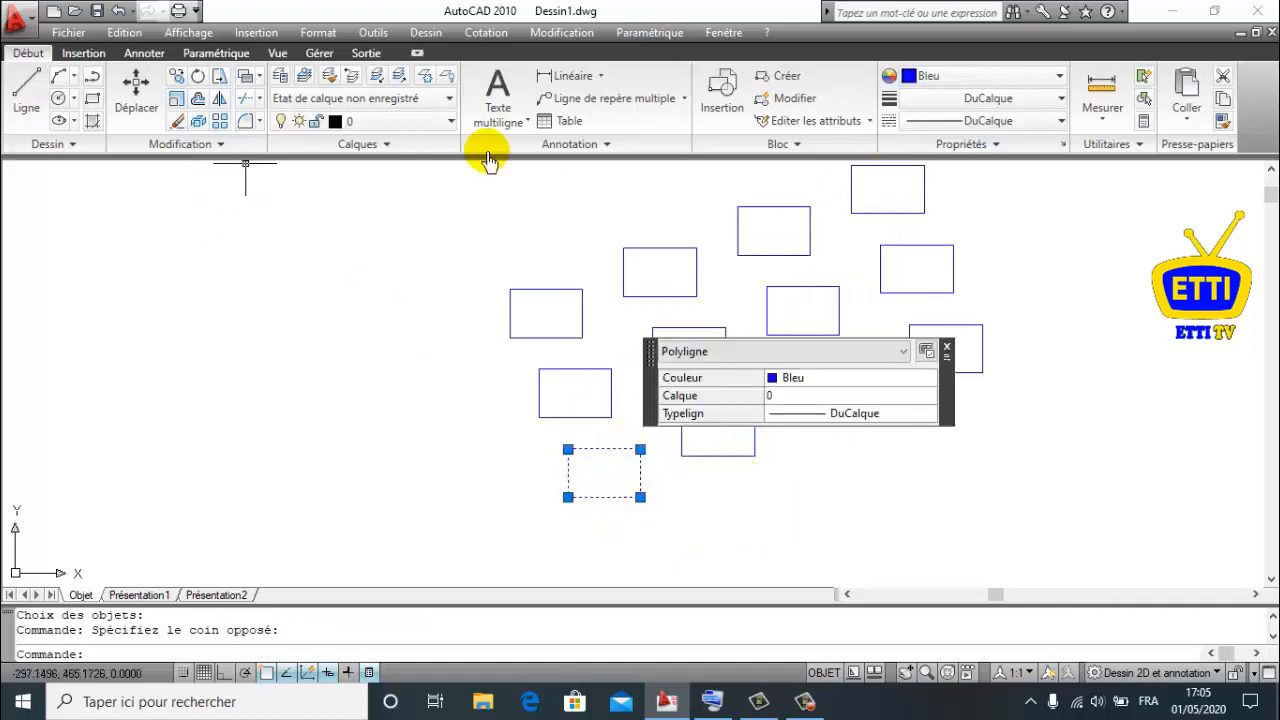
left_click(958, 83)
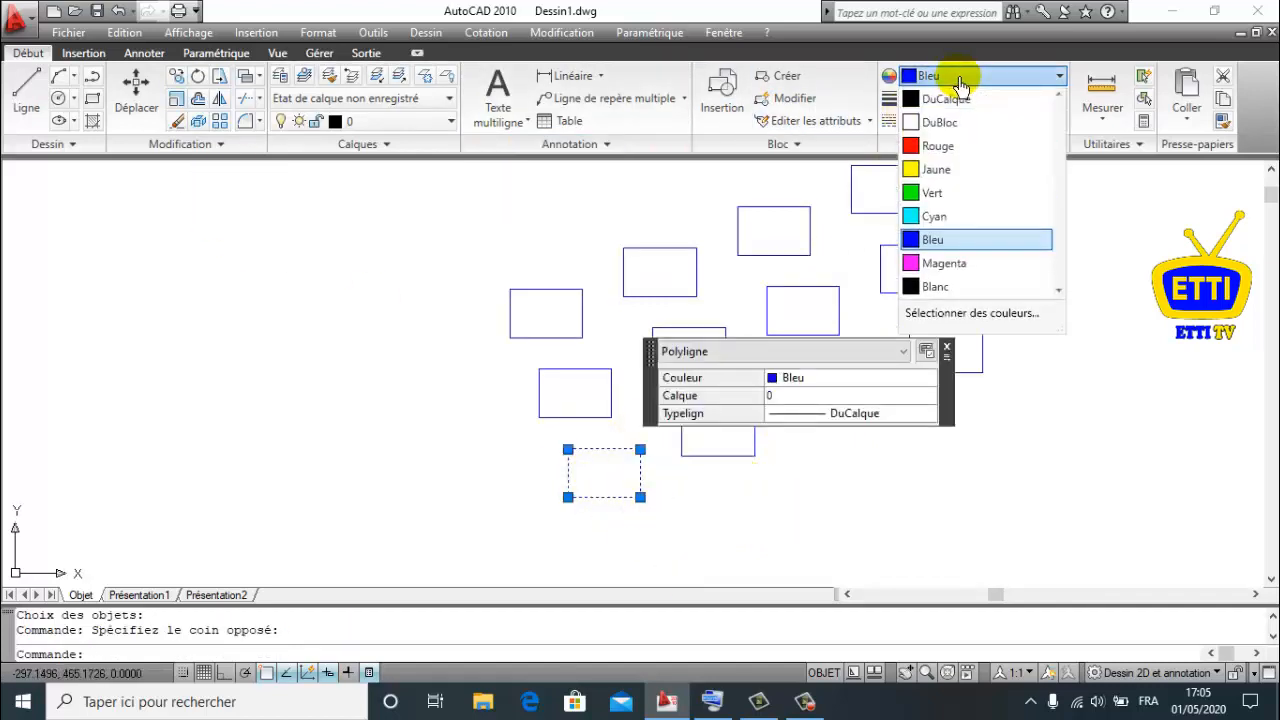
left_click(961, 146)
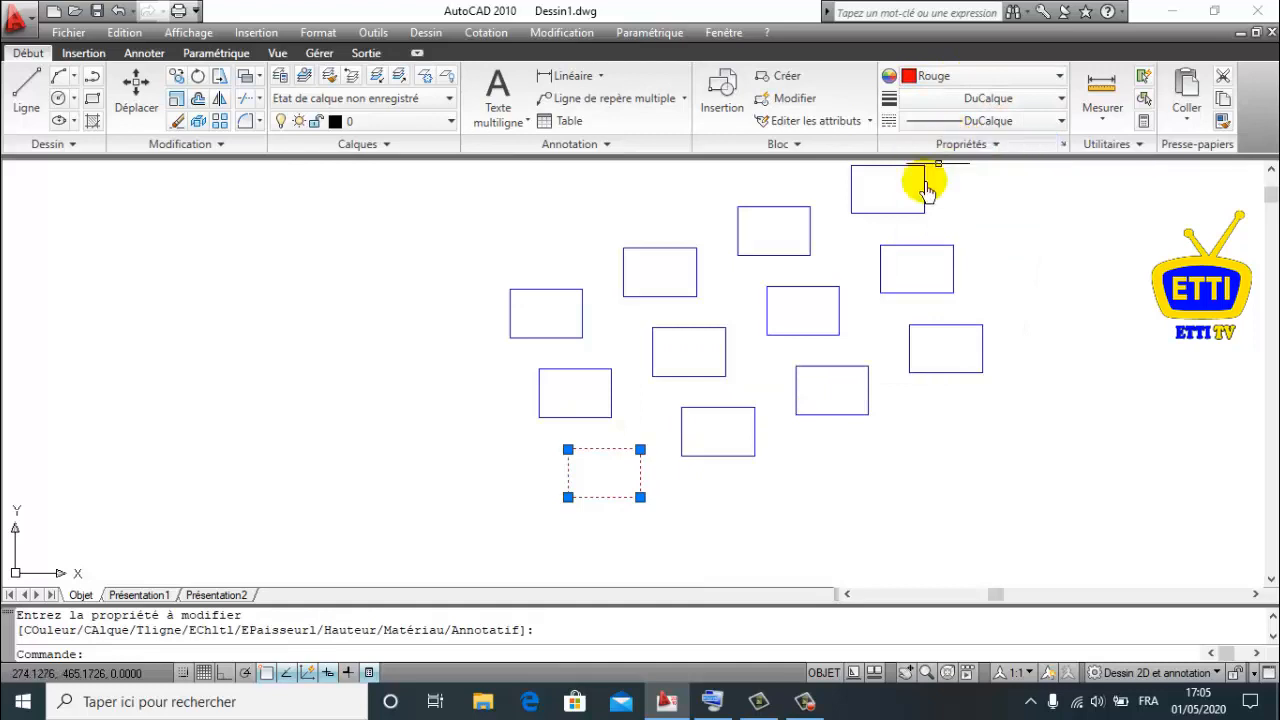
key("Escape")
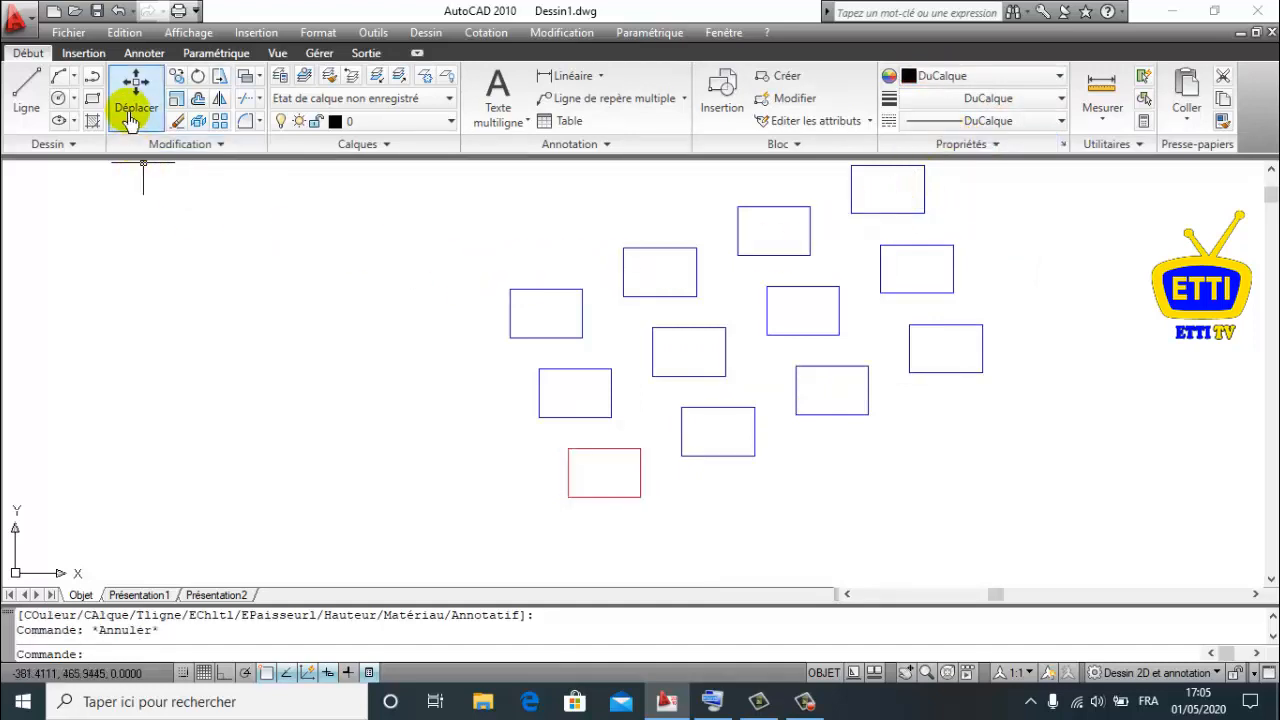
- With Ortho on, draw a horizontal line about 315 units long rightward from the red rectangle's lower-right corner
left_click(26, 85)
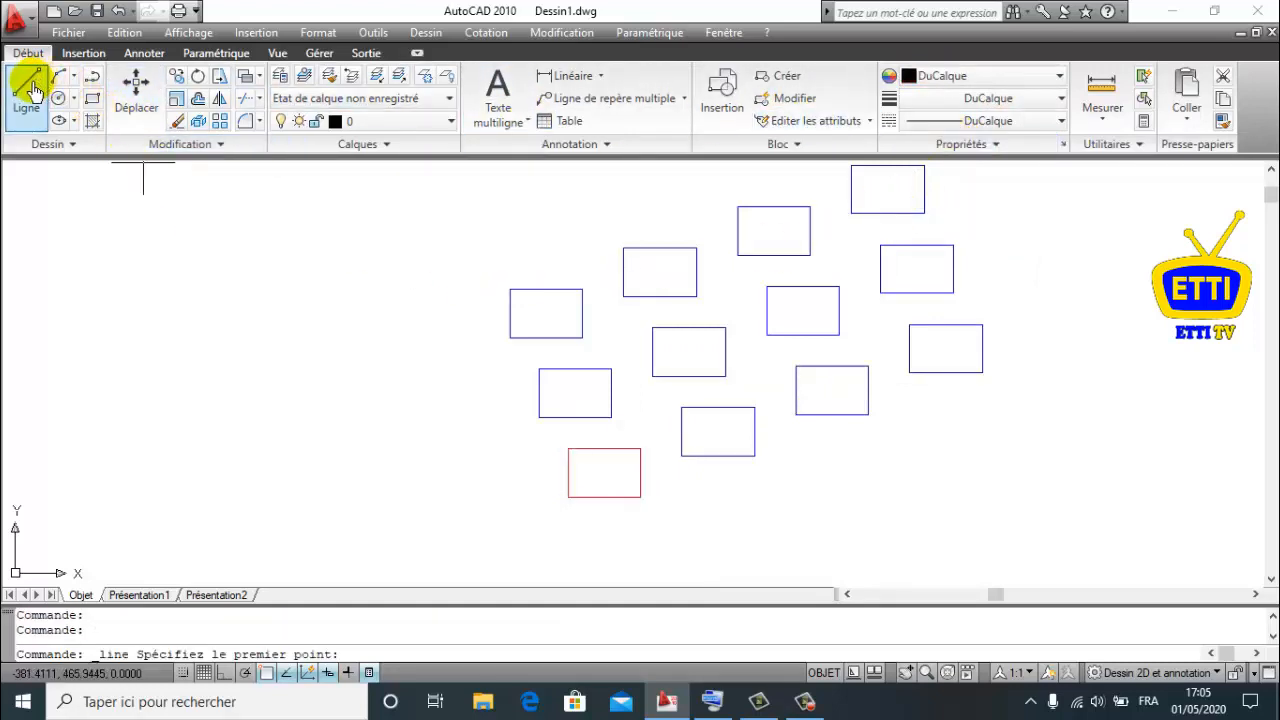
left_click(640, 497)
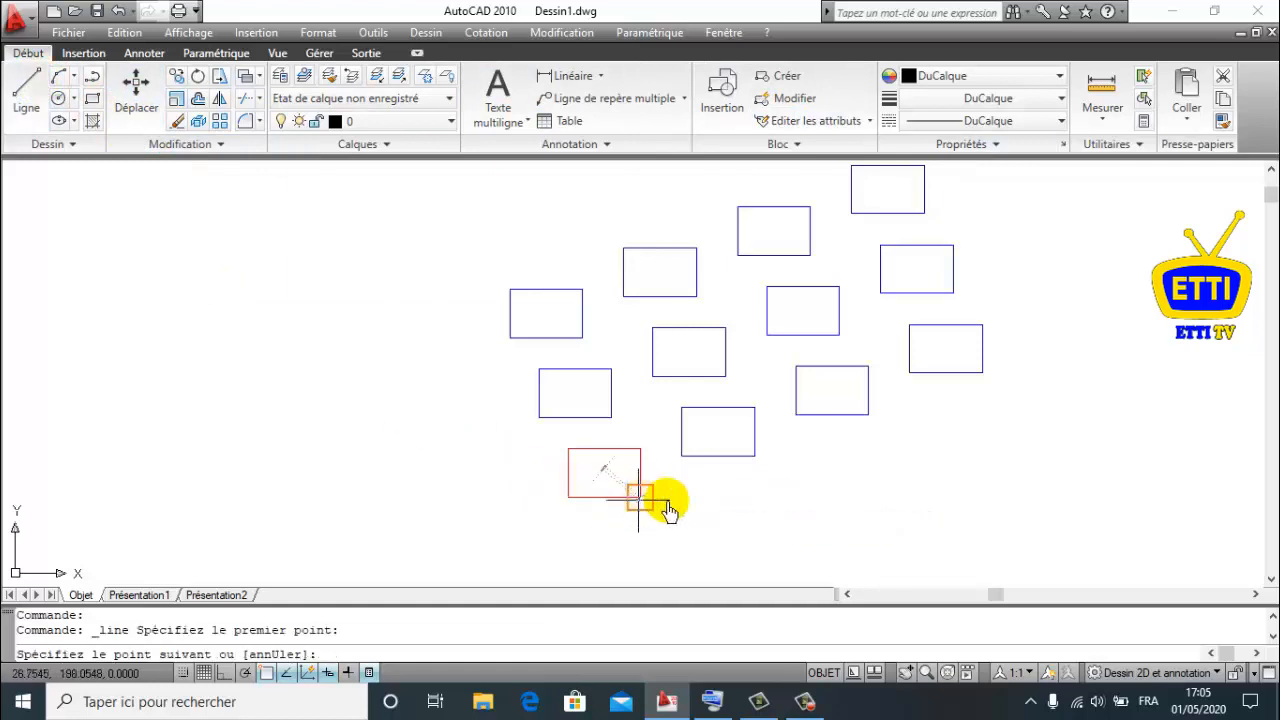
left_click(225, 673)
left_click(1022, 497)
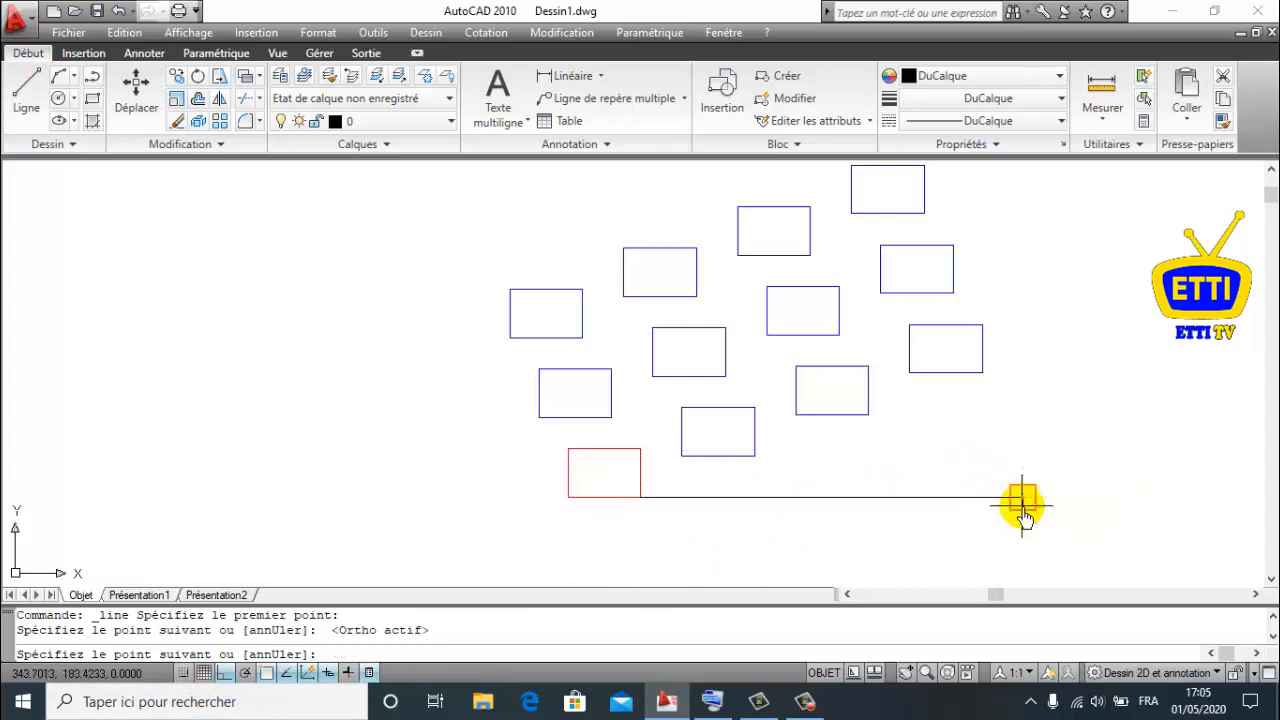
key("Return")
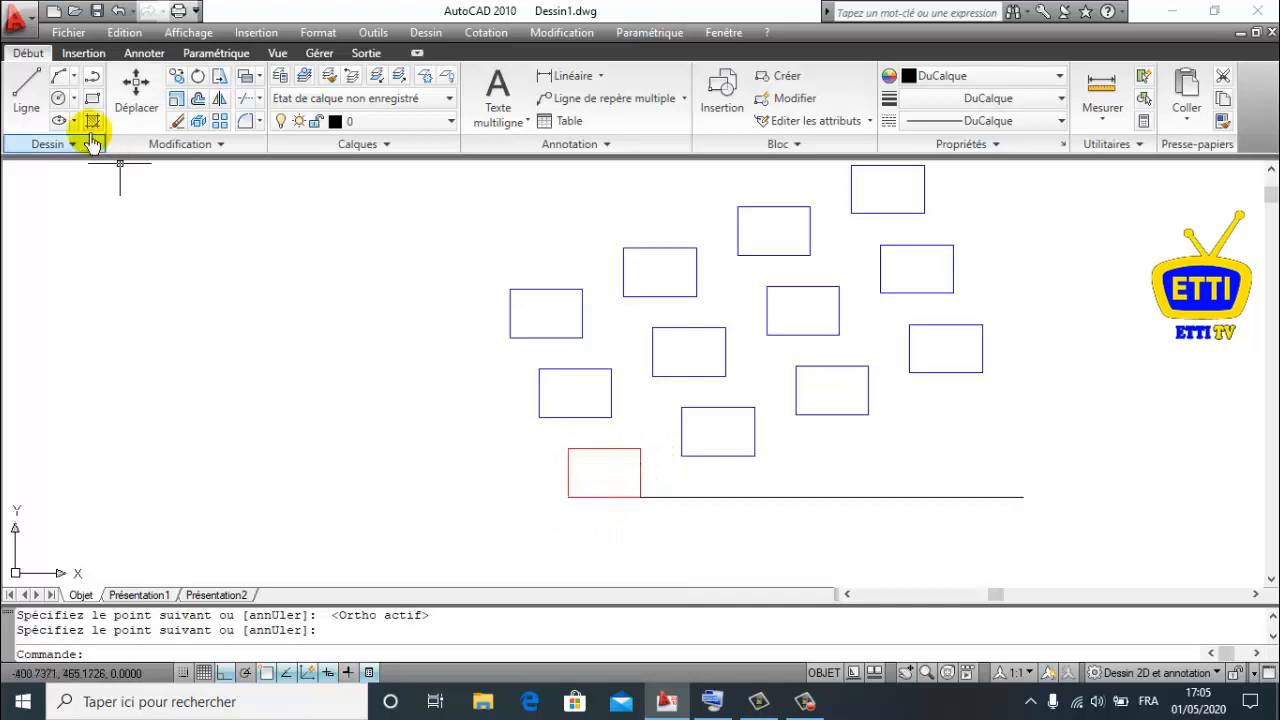
- Draw a line from the red rectangle's lower-right corner to the lower-right corner of the adjacent blue rectangle in the same row
left_click(26, 92)
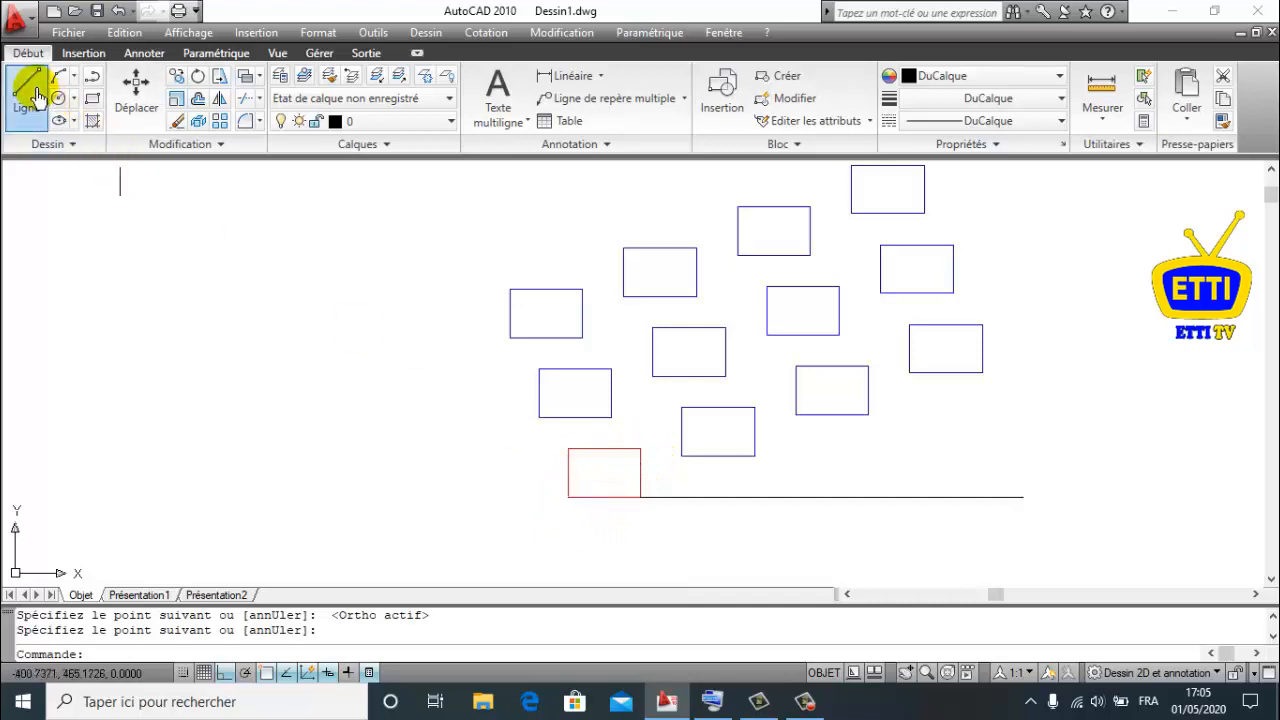
left_click(640, 498)
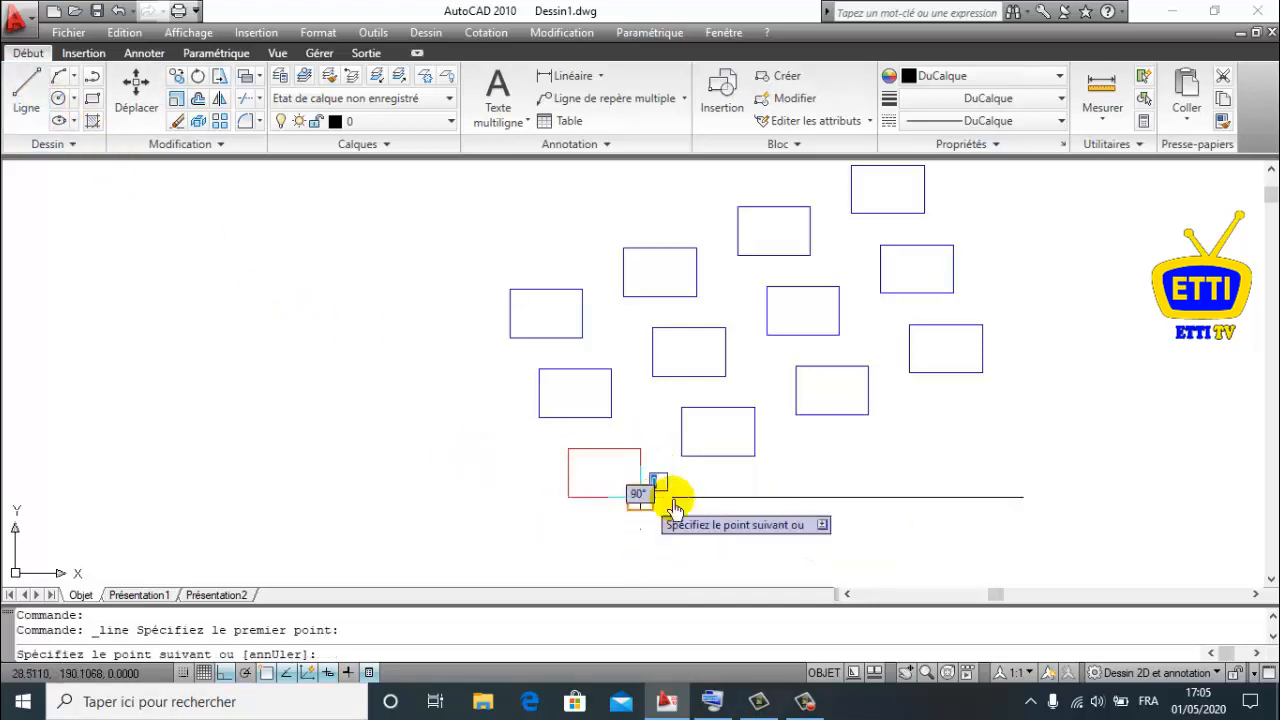
left_click(750, 459)
key("Return")
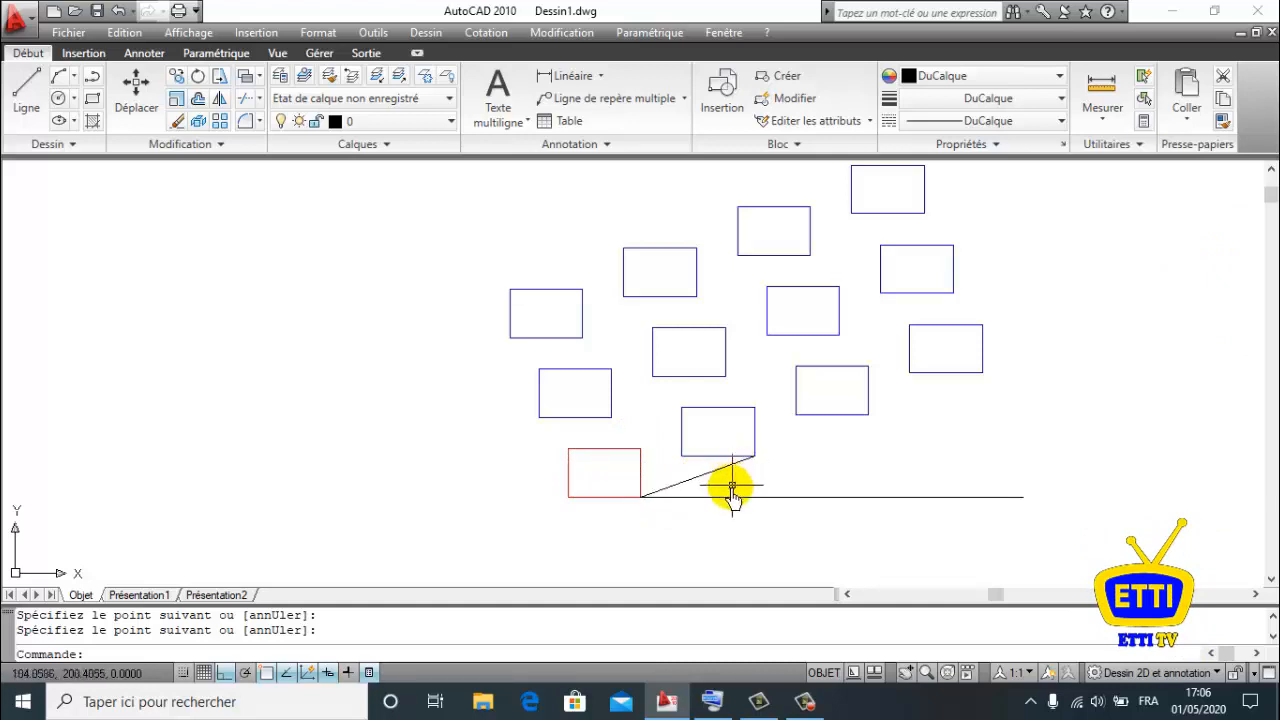
- Add an angular dimension between the slanted line and the horizontal line at the red rectangle's lower-right corner
scroll(732, 490, "up", 3)
middle_click_drag(700, 500, 586, 486)
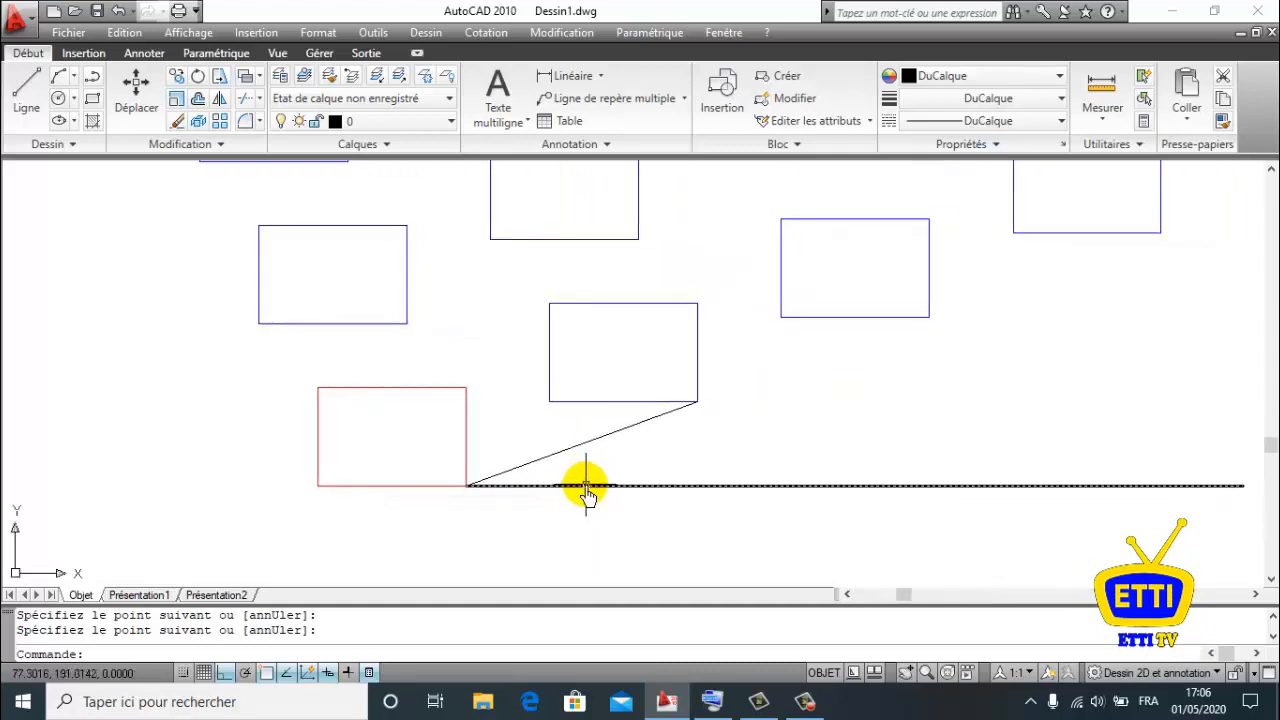
left_click(511, 35)
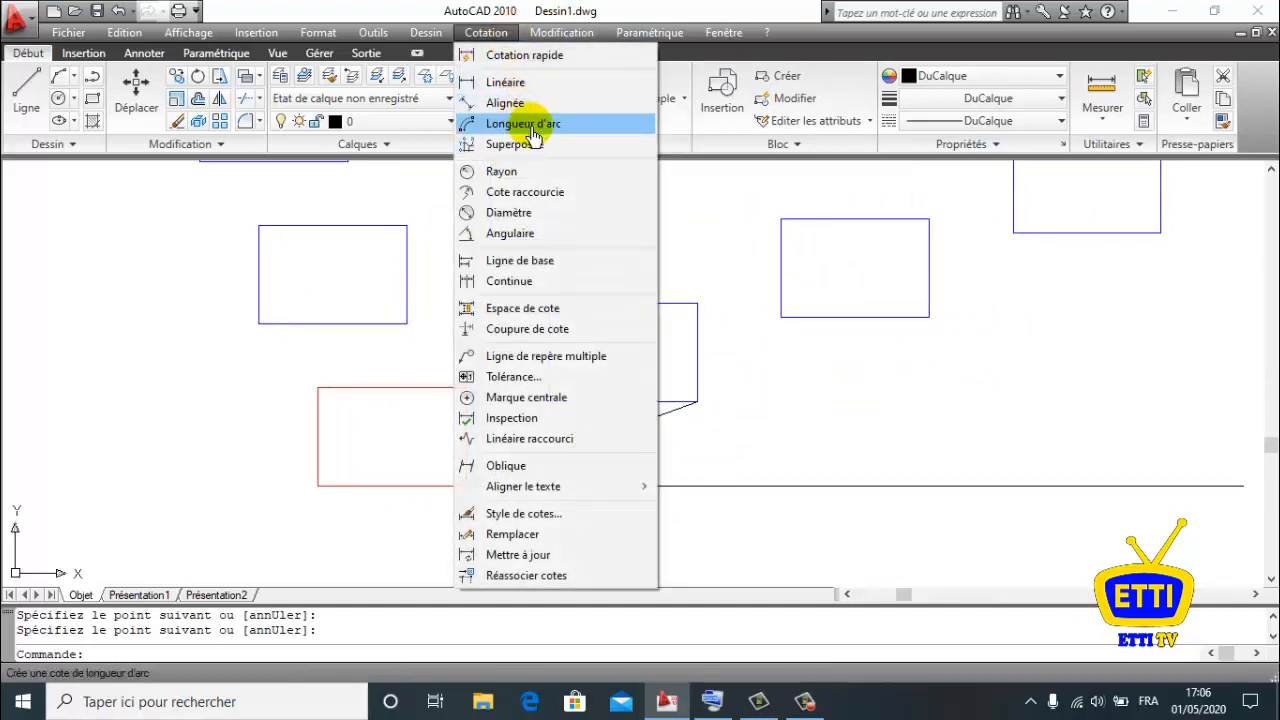
left_click(505, 233)
left_click(600, 439)
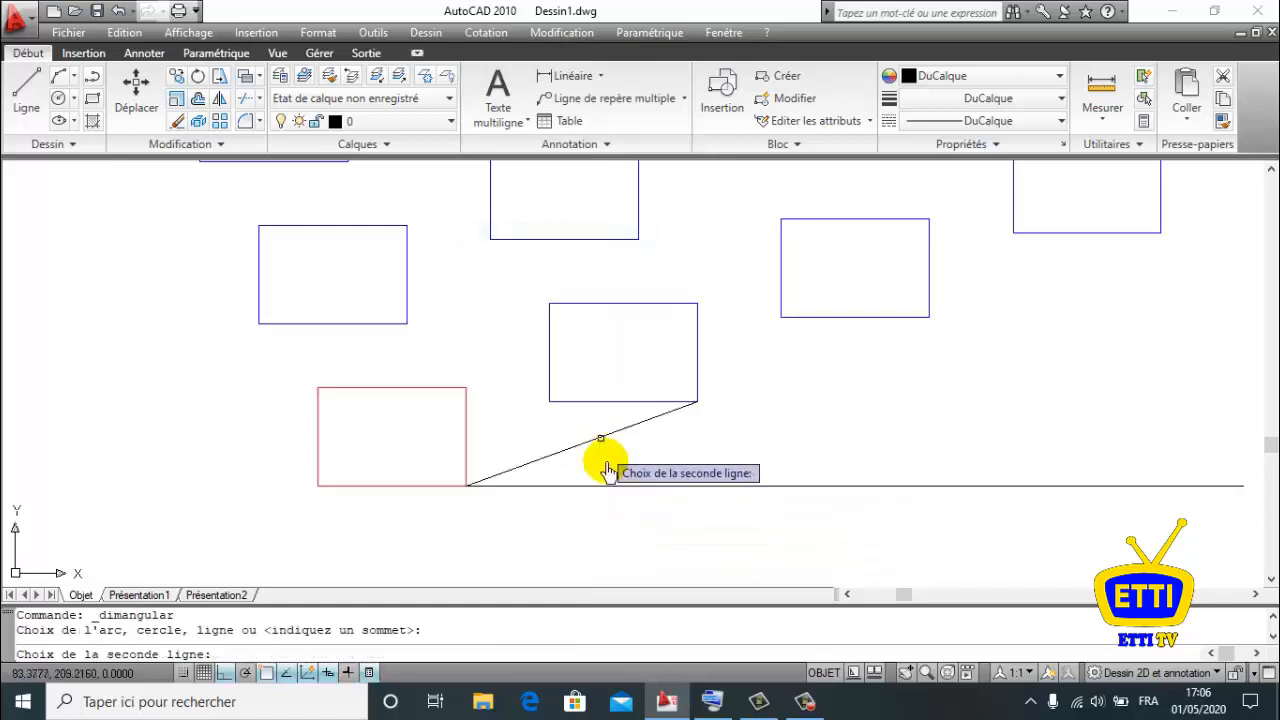
left_click(614, 486)
left_click(648, 468)
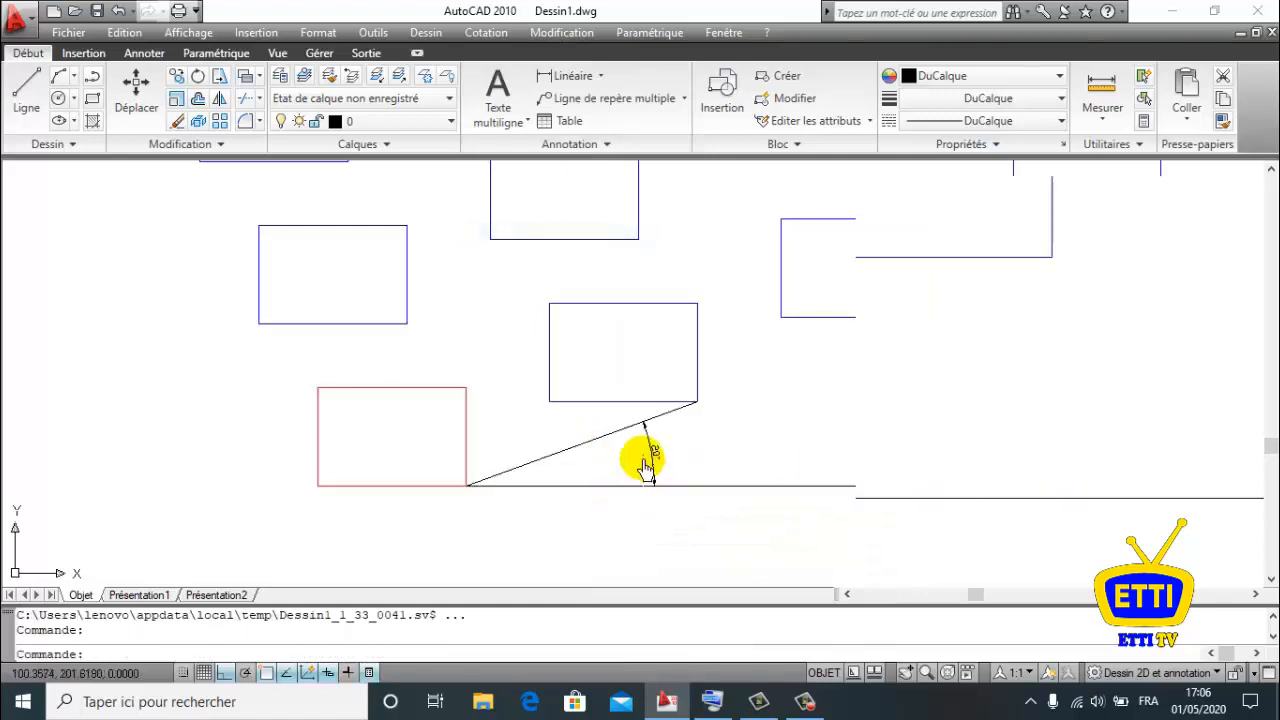
scroll(646, 466, "up", 5)
scroll(699, 430, "down", 5)
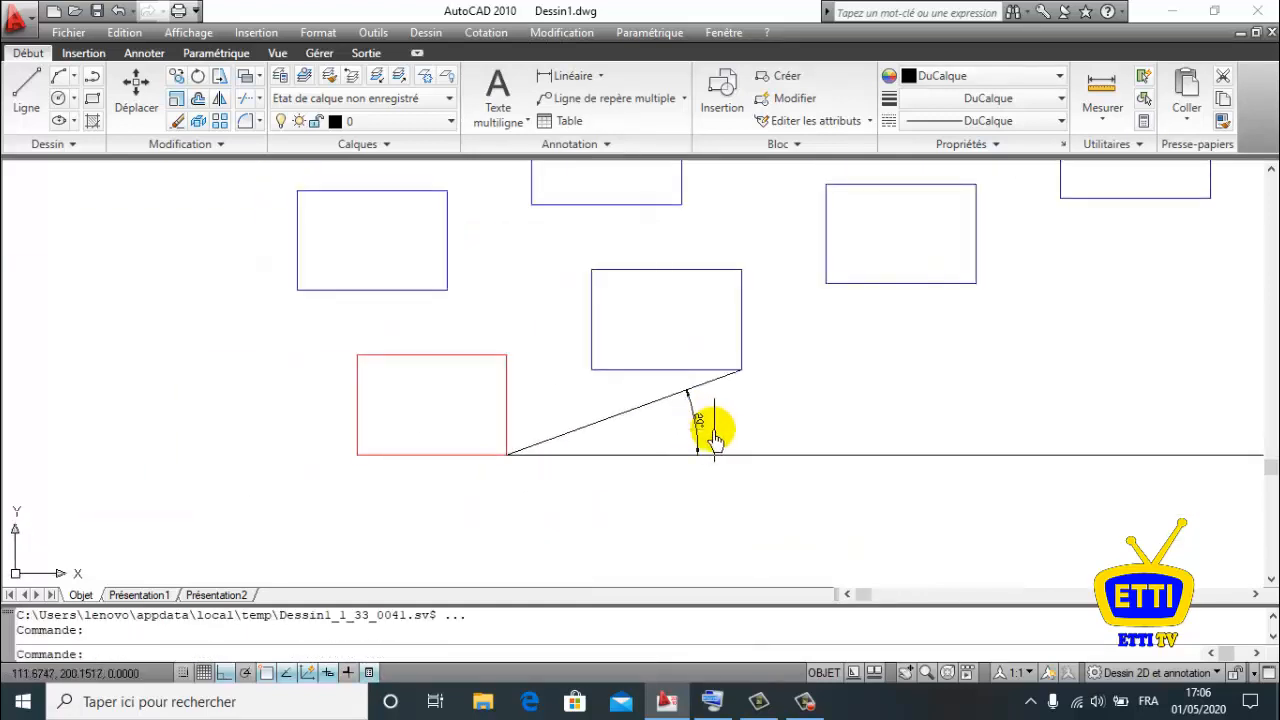
- Erase the angular dimension between the slanted and horizontal lines
left_click(712, 438)
left_click(690, 455)
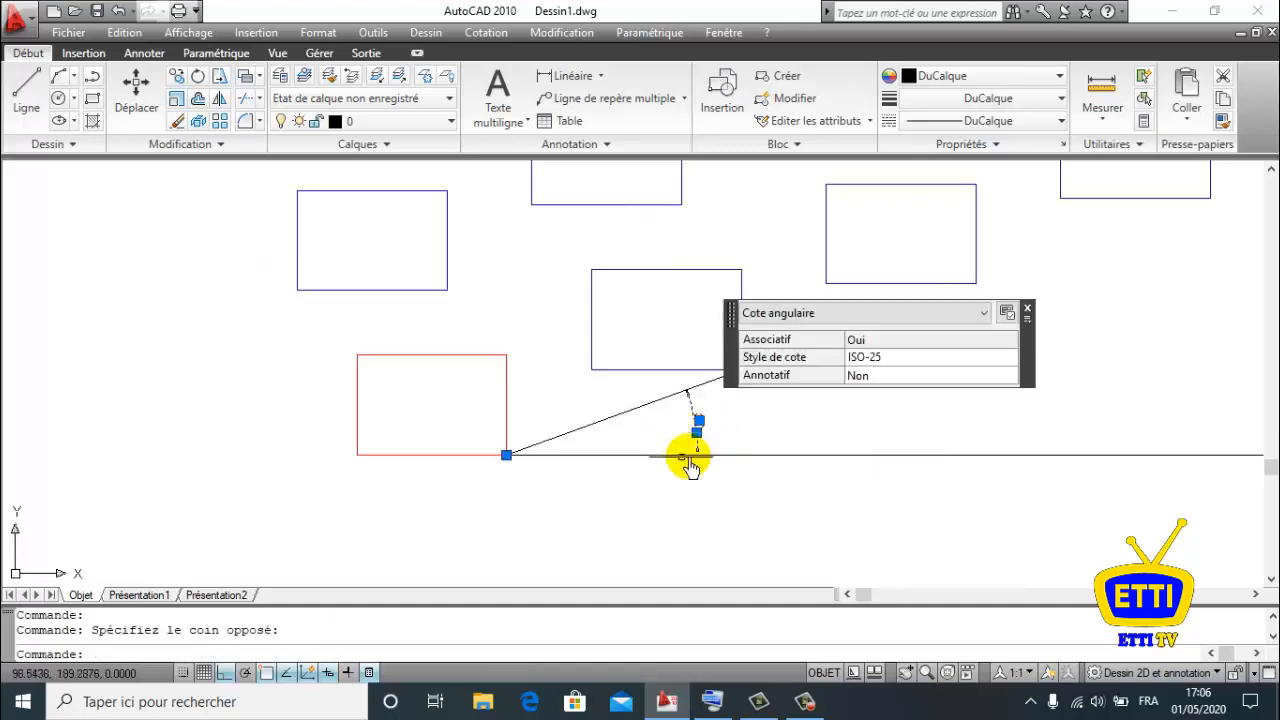
left_click(176, 124)
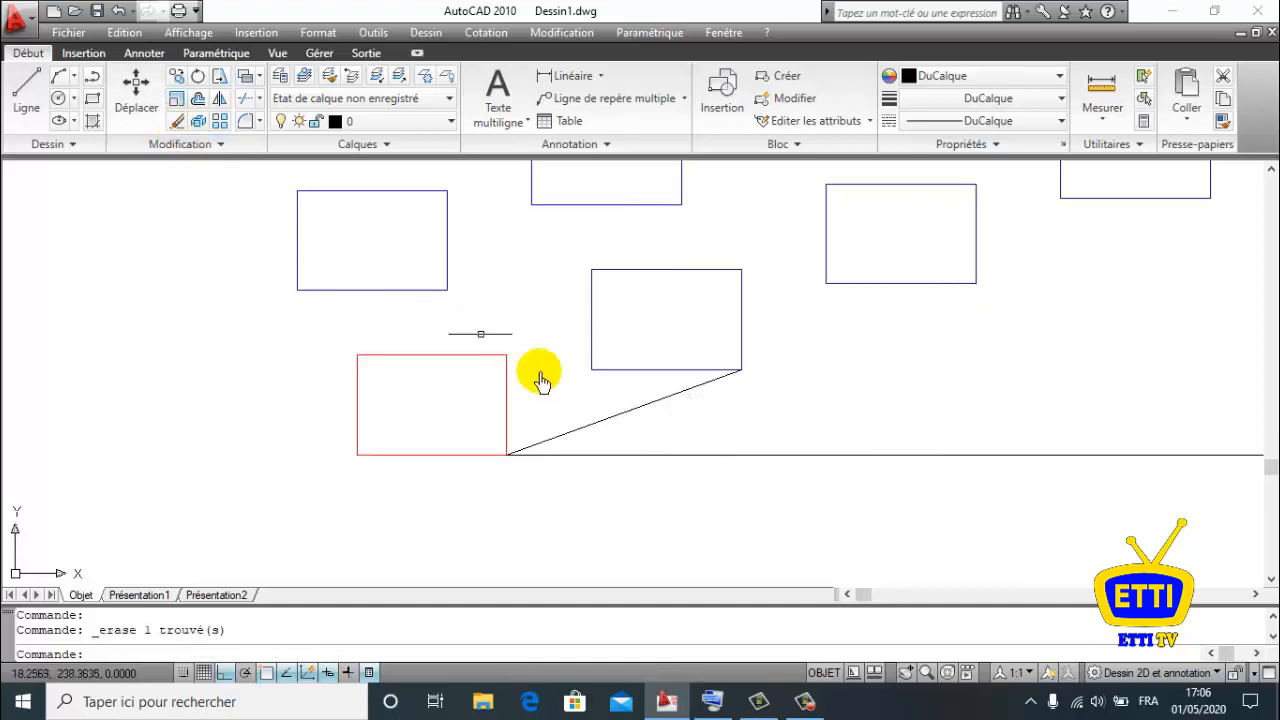
left_click(28, 100)
left_click(357, 355)
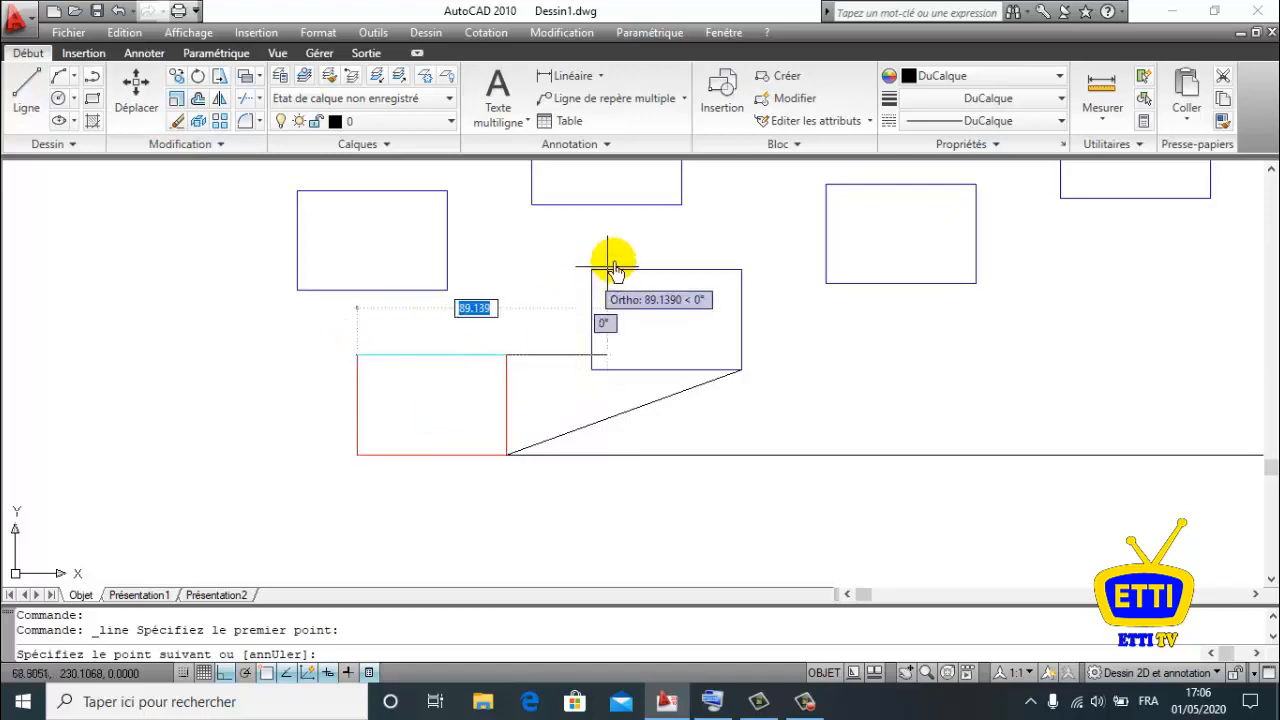
left_click(572, 276)
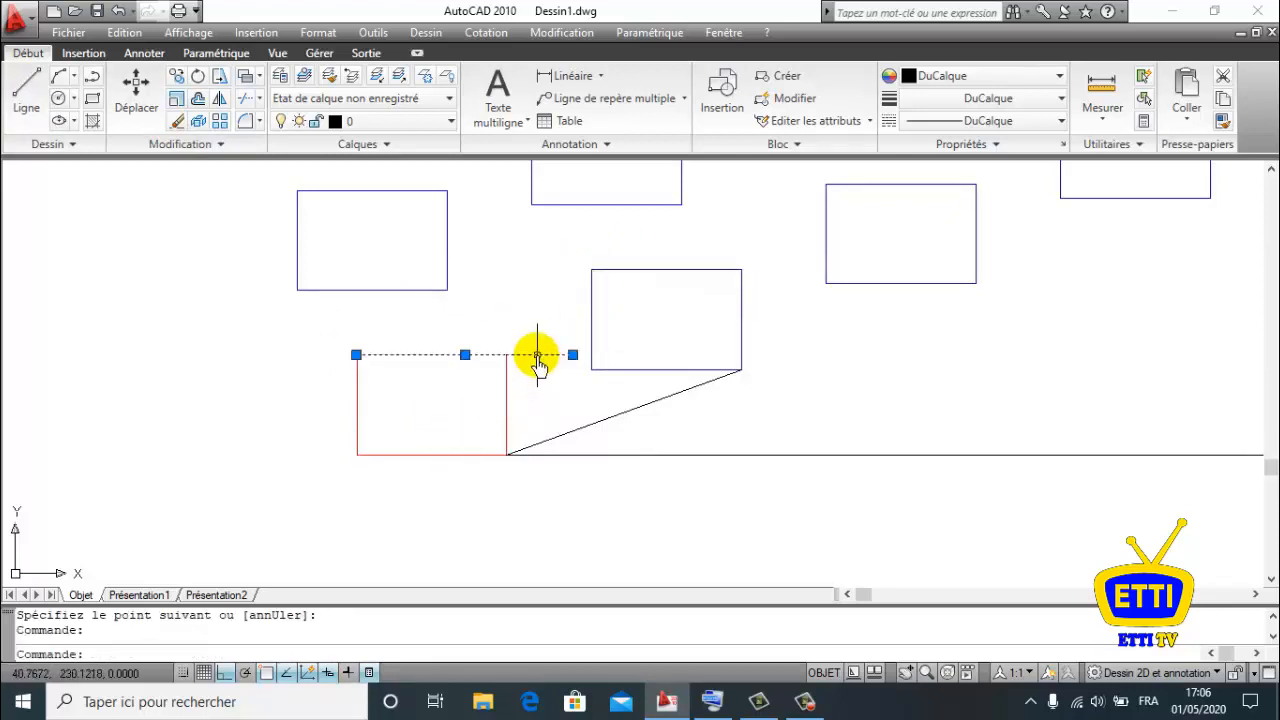
left_click(176, 123)
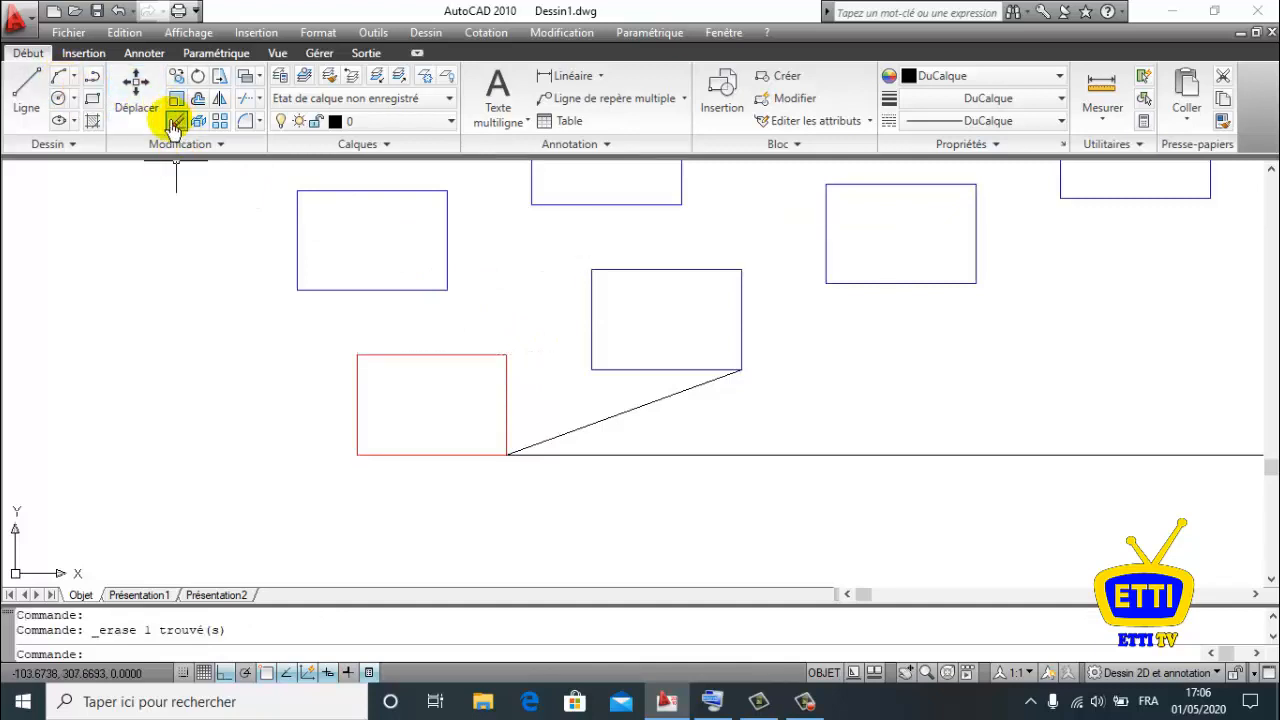
- Draw a line from the red rectangle's upper-left corner to the upper-left corner of the adjacent blue rectangle in the same row
left_click(27, 85)
left_click(357, 355)
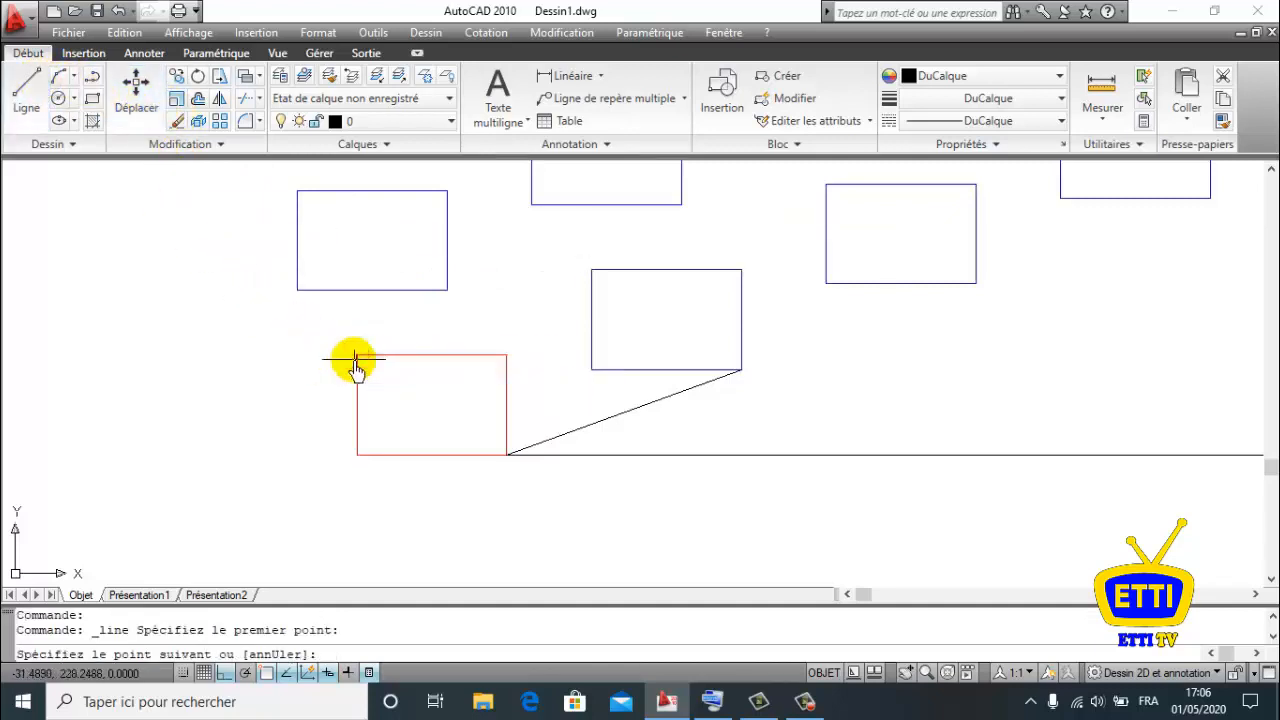
left_click(593, 271)
key("Return")
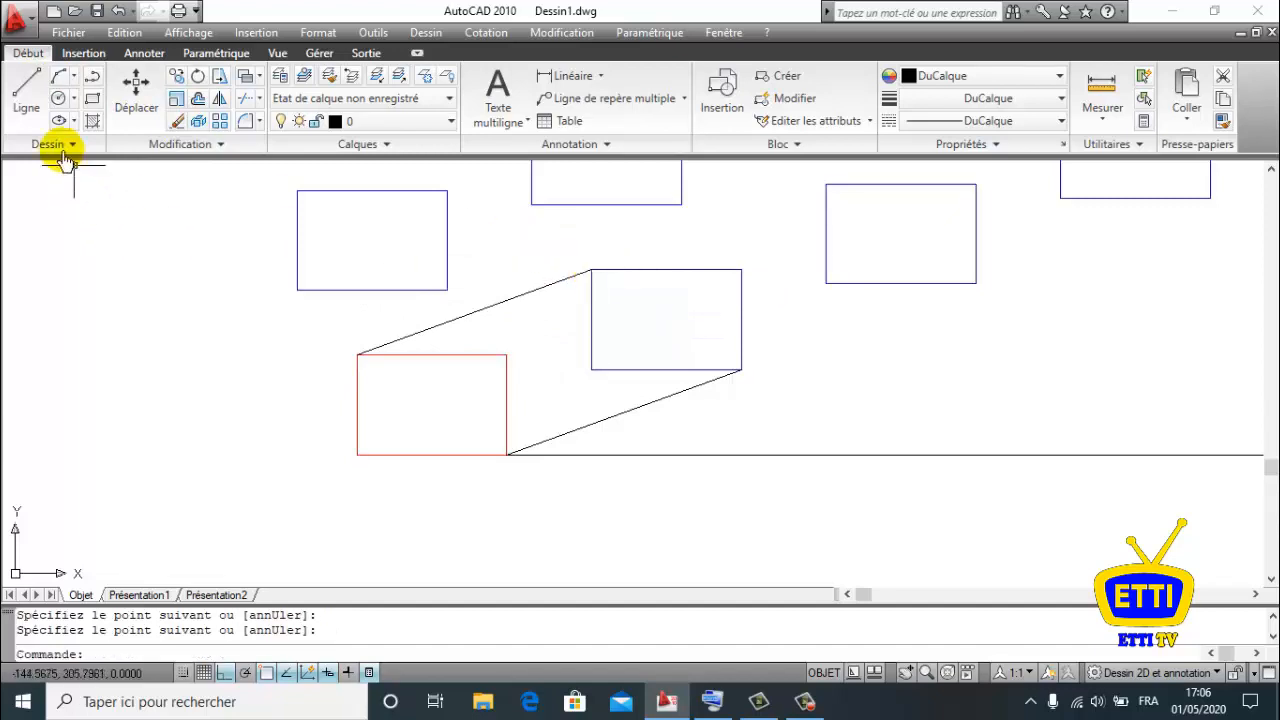
- With Ortho on, draw a long horizontal line from the red rectangle's upper-left corner rightward past the adjacent blue rectangle
left_click(27, 85)
left_click(357, 355)
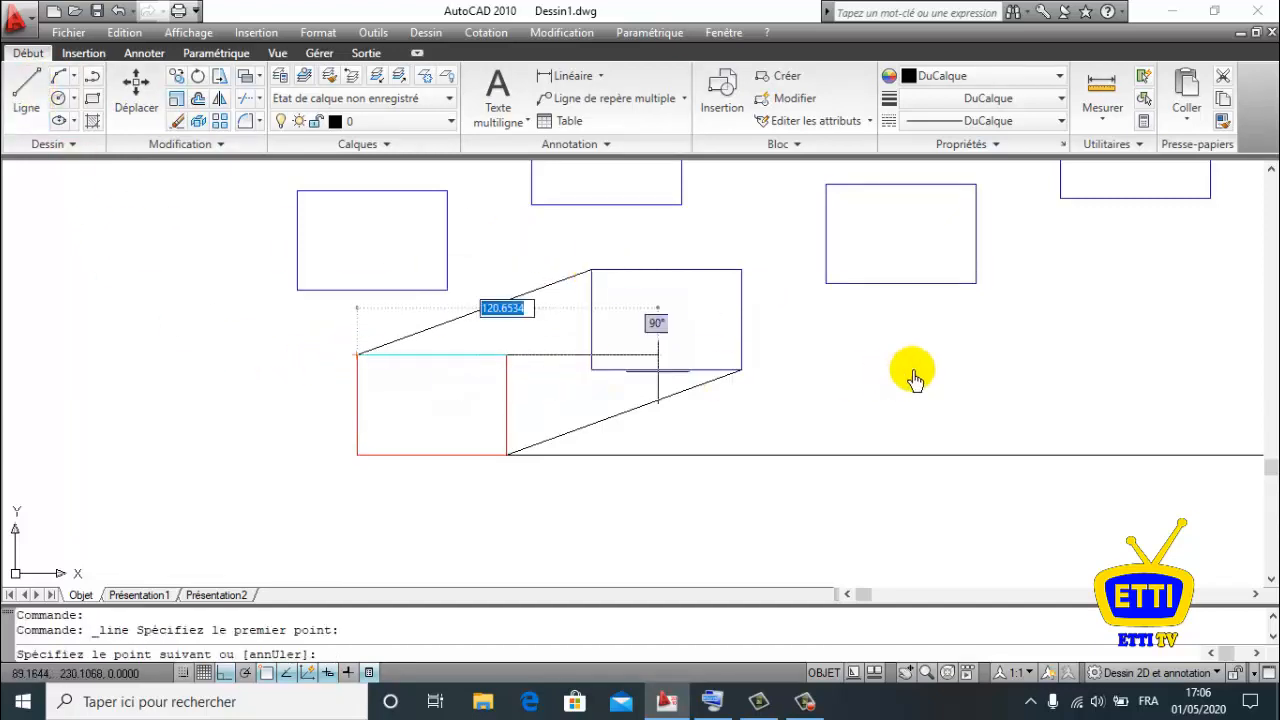
left_click(1100, 360)
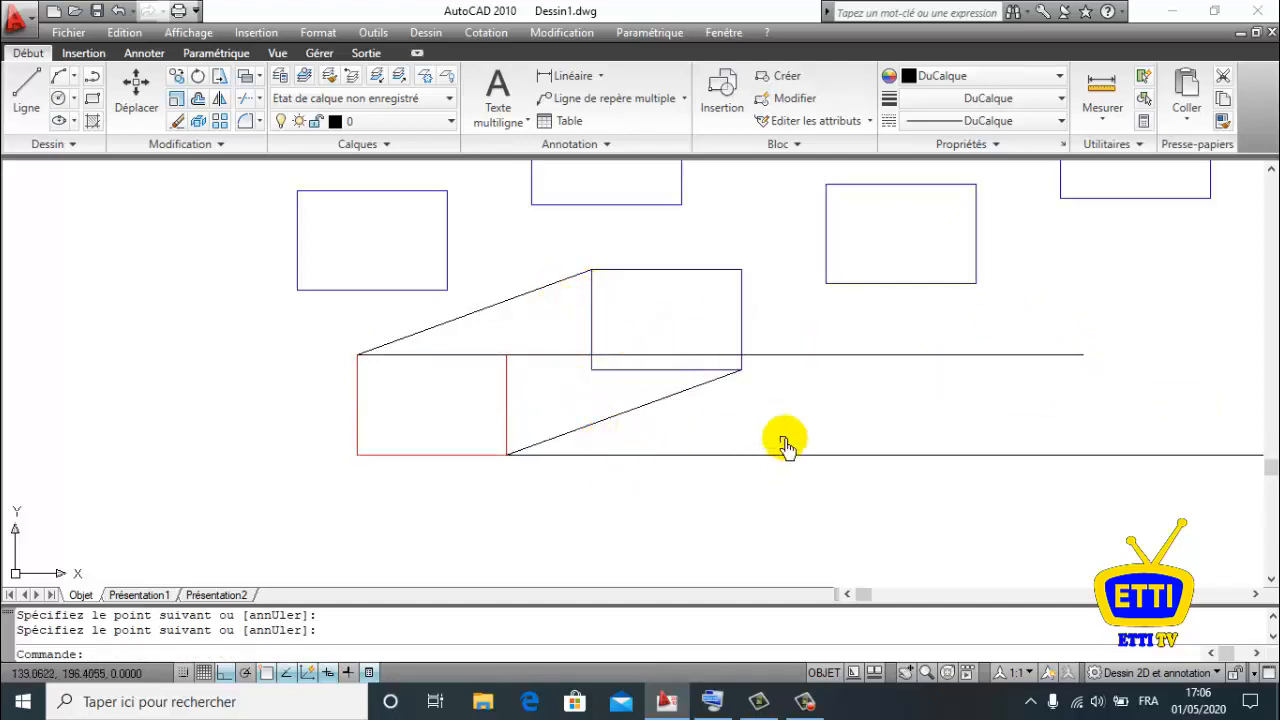
- Erase all the array rectangles and the construction lines from the drawing
scroll(785, 445, "down", 5)
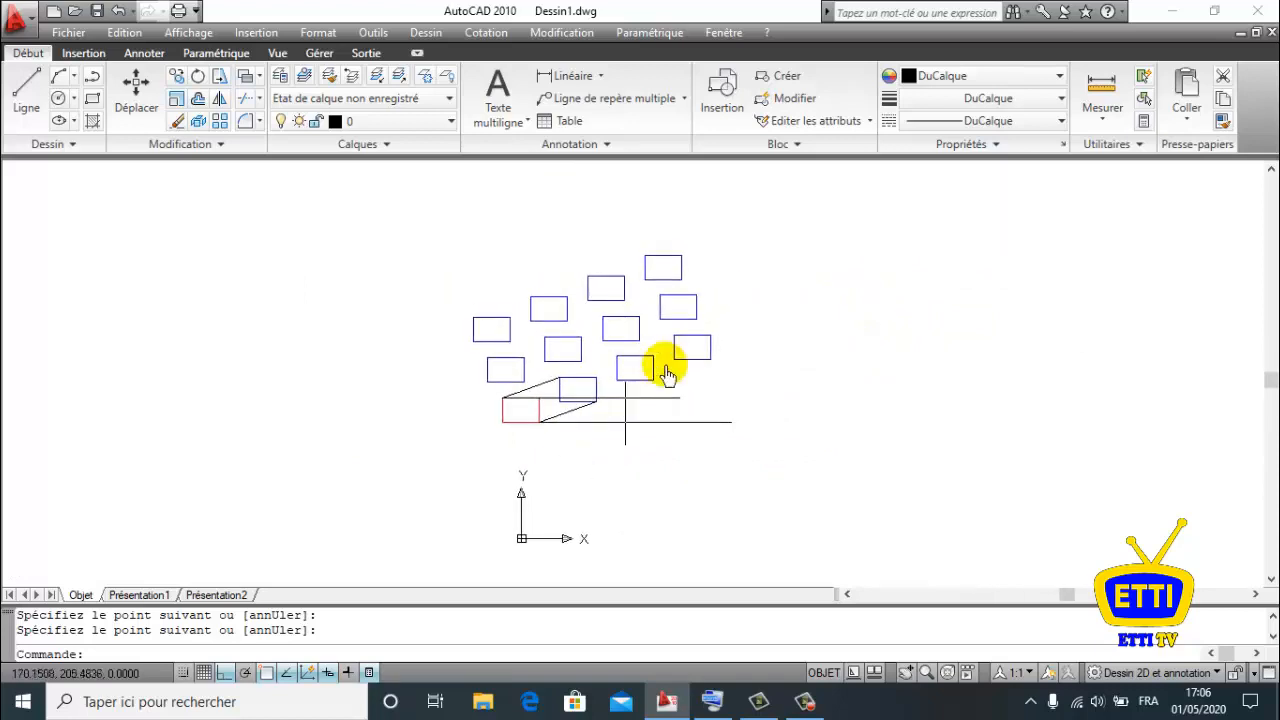
left_click(730, 234)
left_click(391, 484)
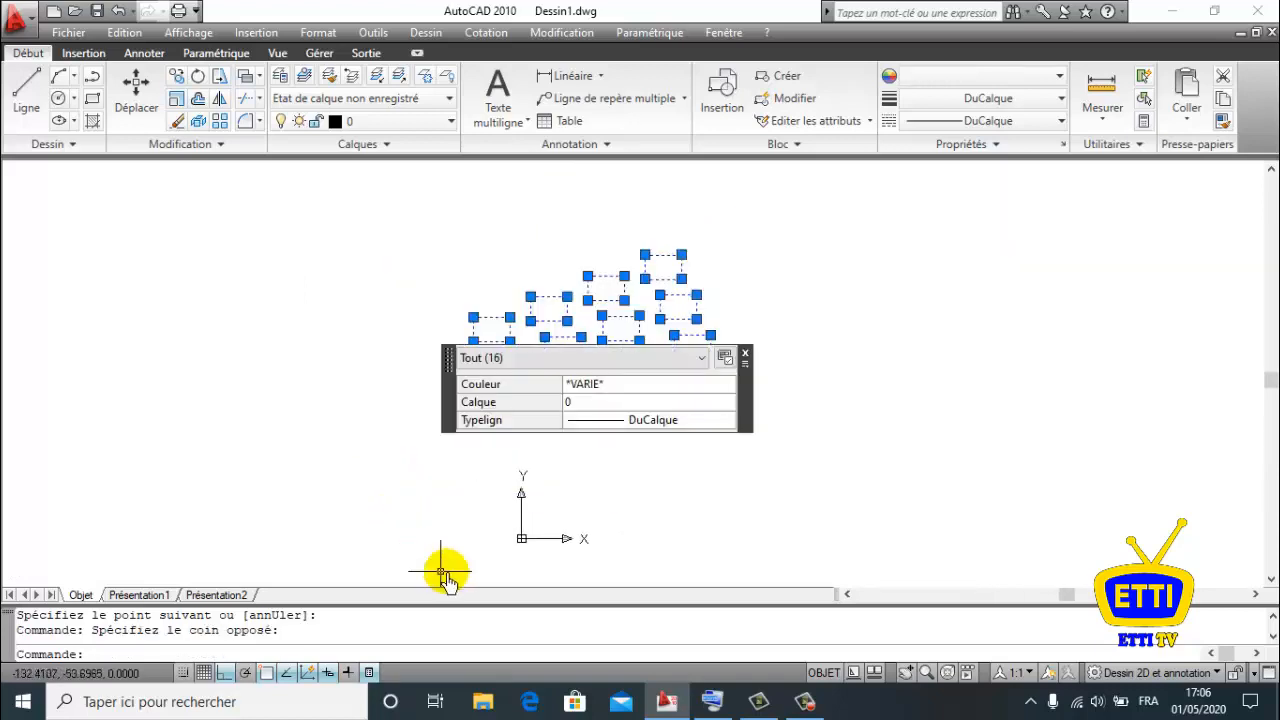
left_click(177, 121)
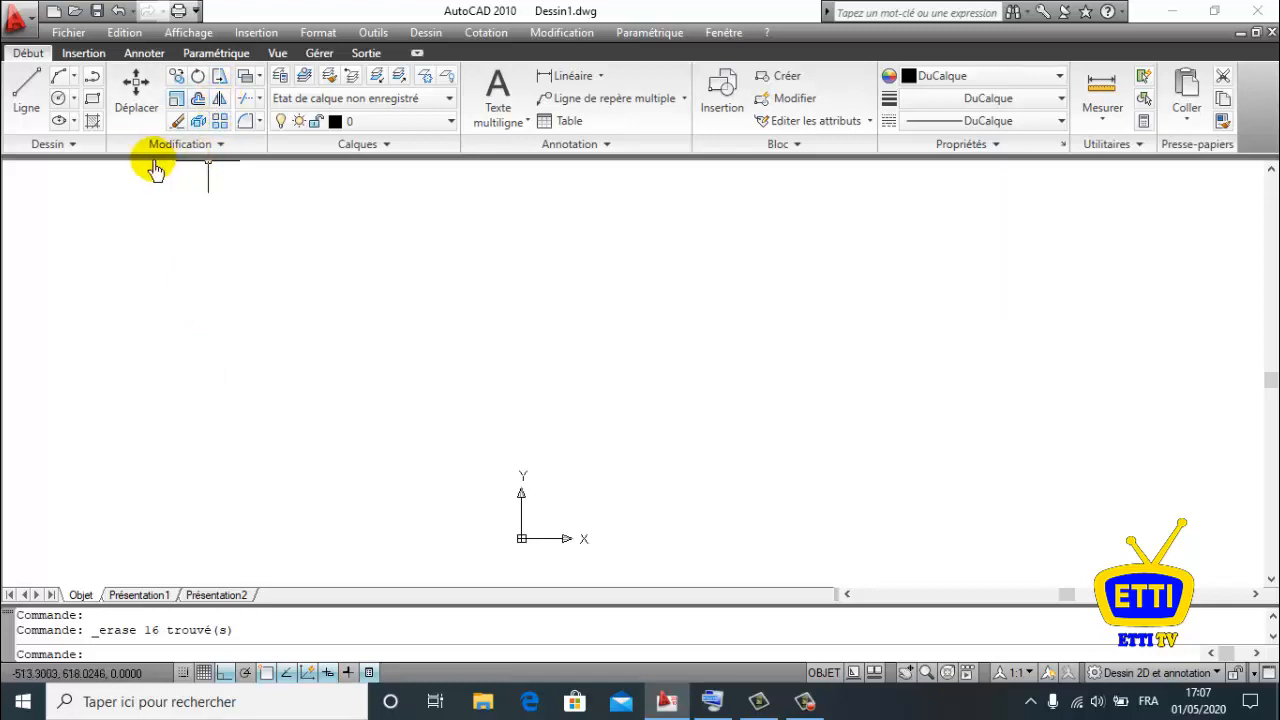
- Draw a large circle by center and radius, directly above the coordinate origin
left_click(59, 99)
left_click(523, 312)
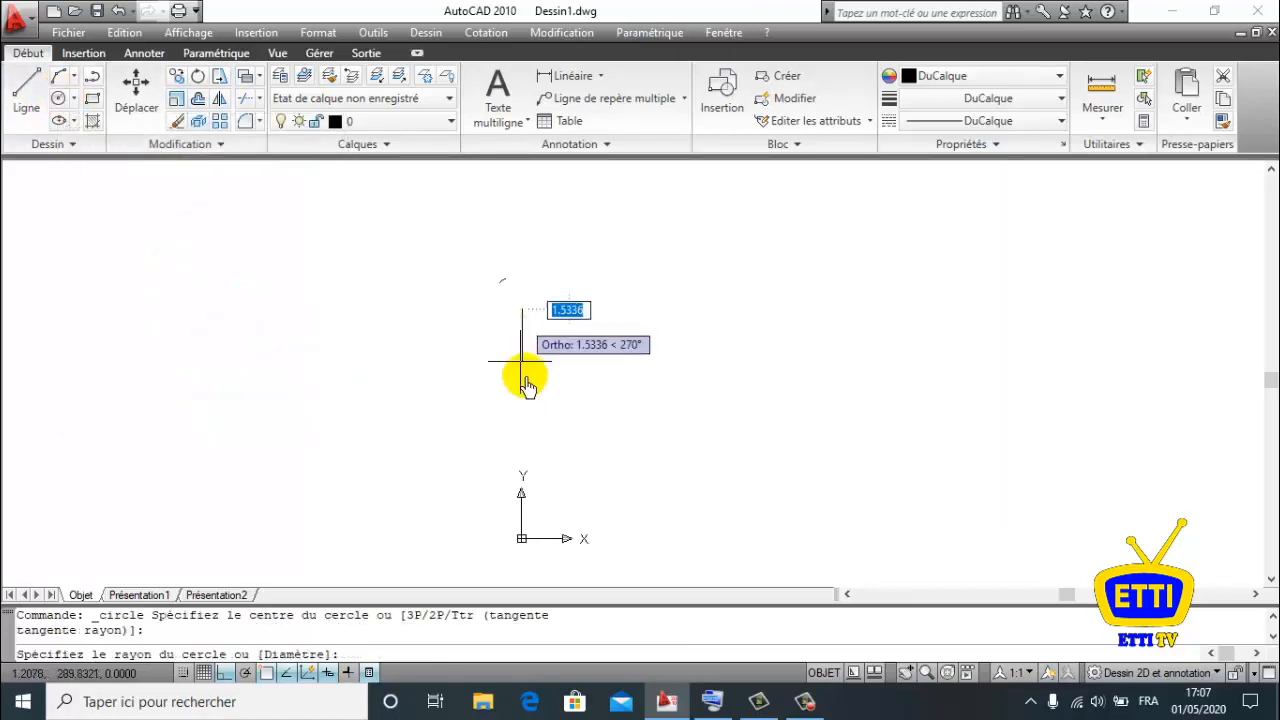
left_click(587, 394)
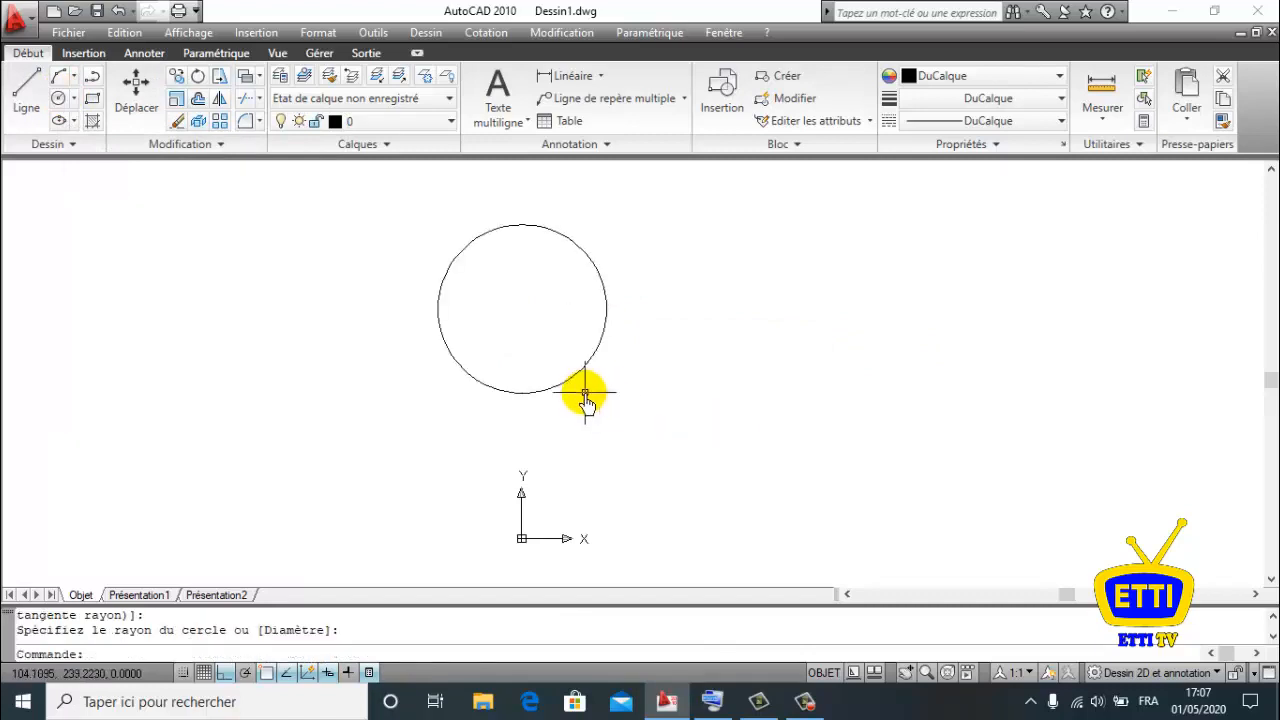
middle_click_drag(542, 327, 658, 455)
scroll(658, 455, "up", 2)
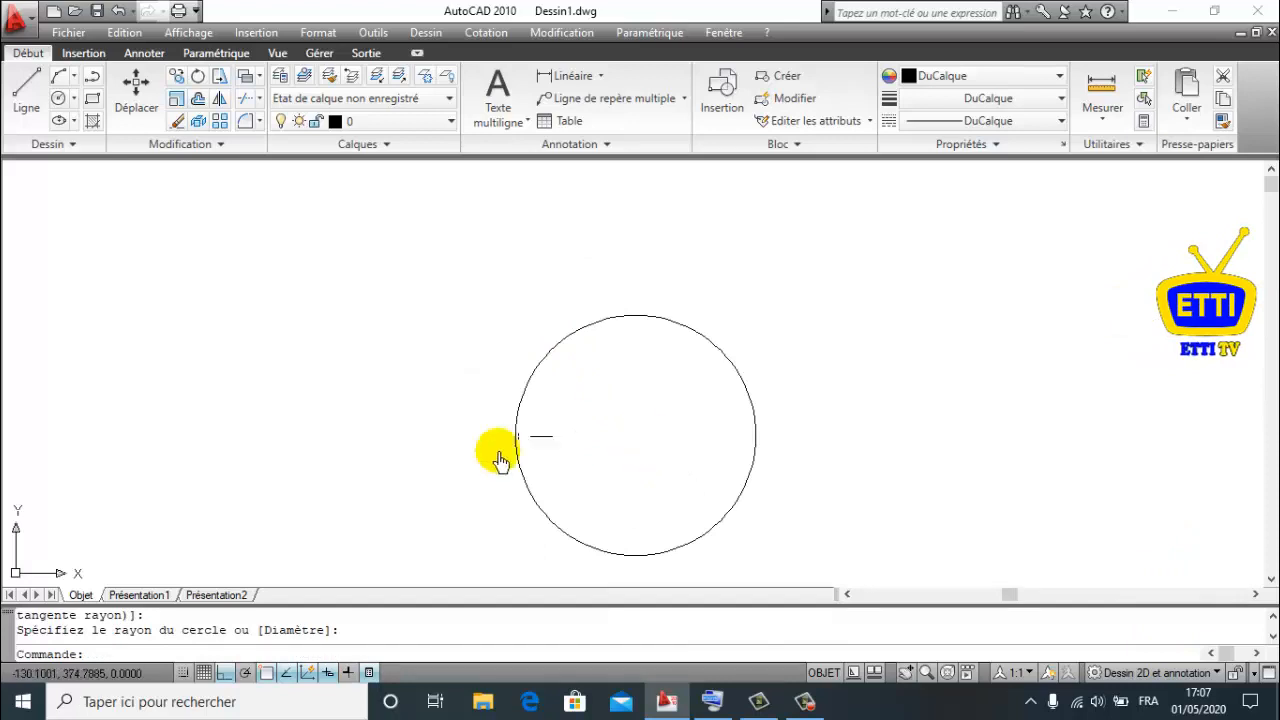
- Set the current color to Rouge and draw a small upright rectangle resting on the top of the circle
left_click(1028, 84)
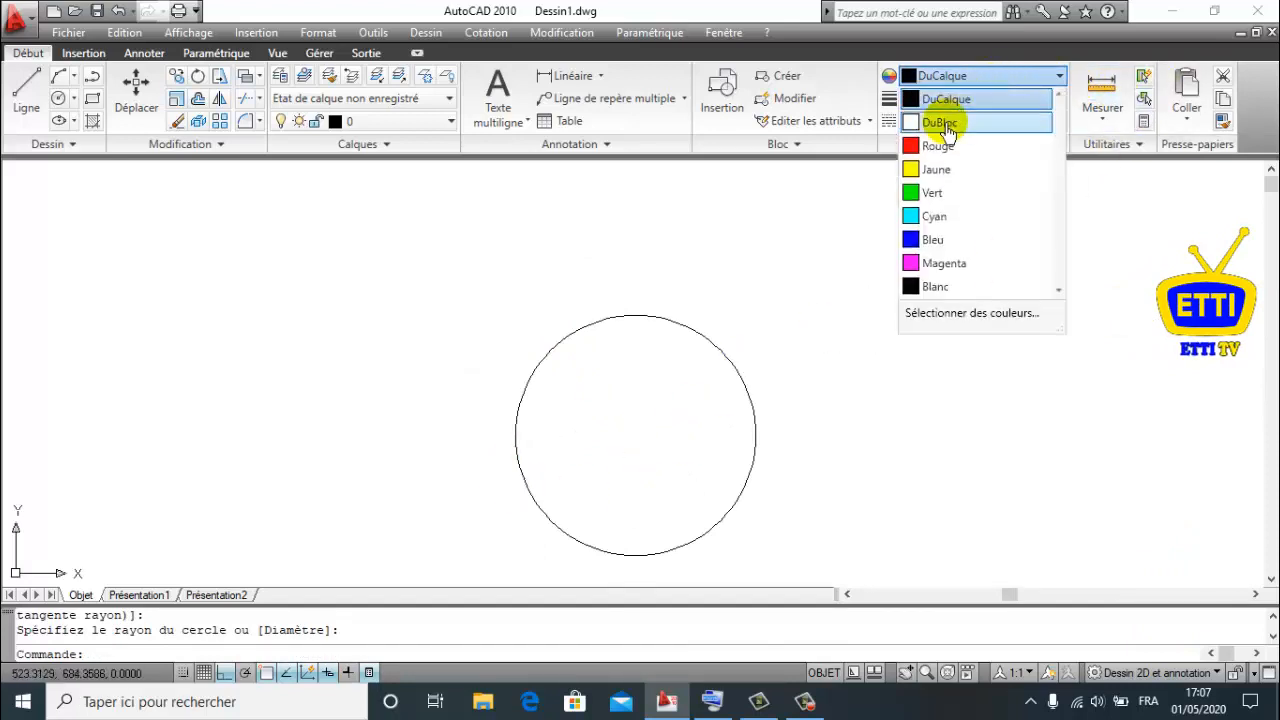
left_click(958, 143)
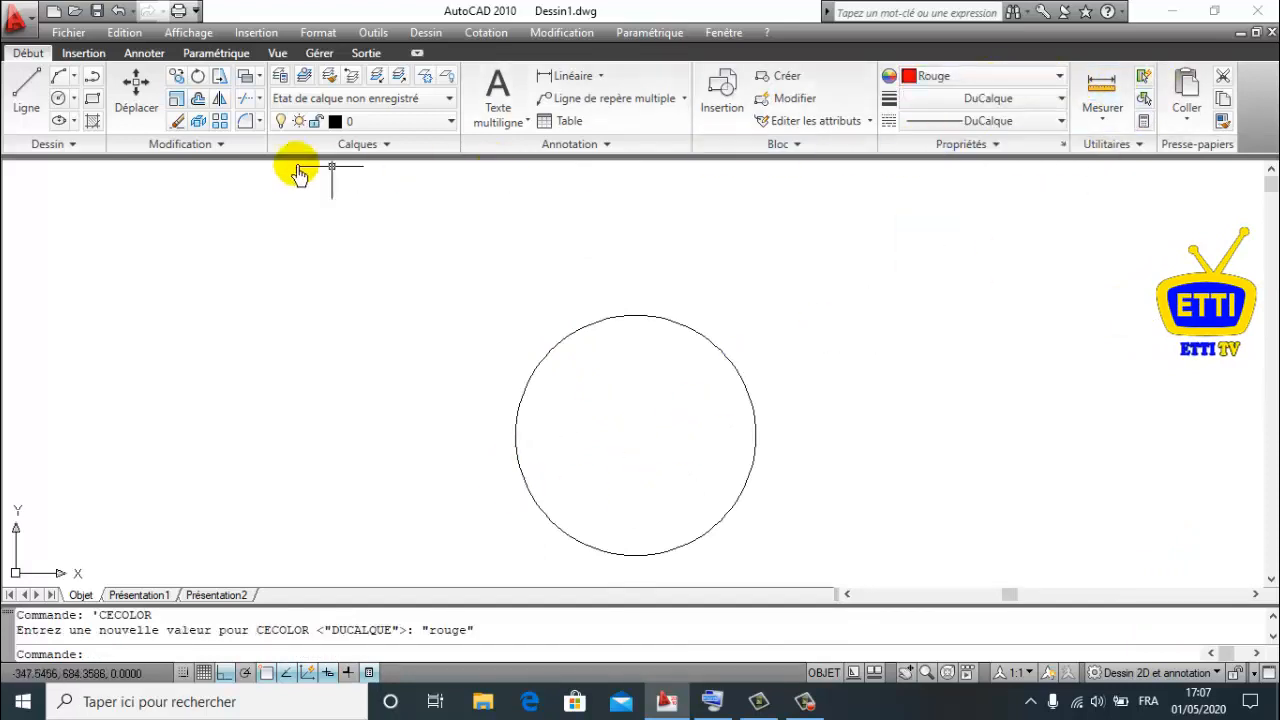
left_click(92, 100)
left_click(626, 273)
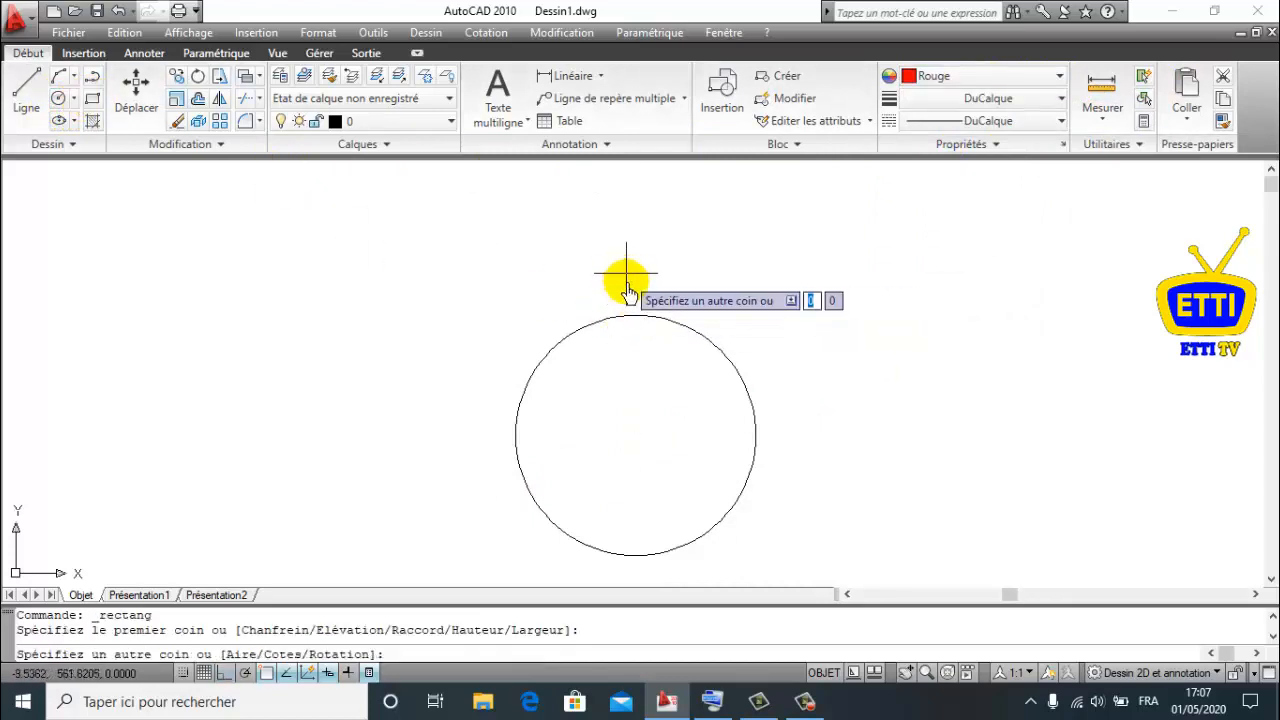
left_click(660, 314)
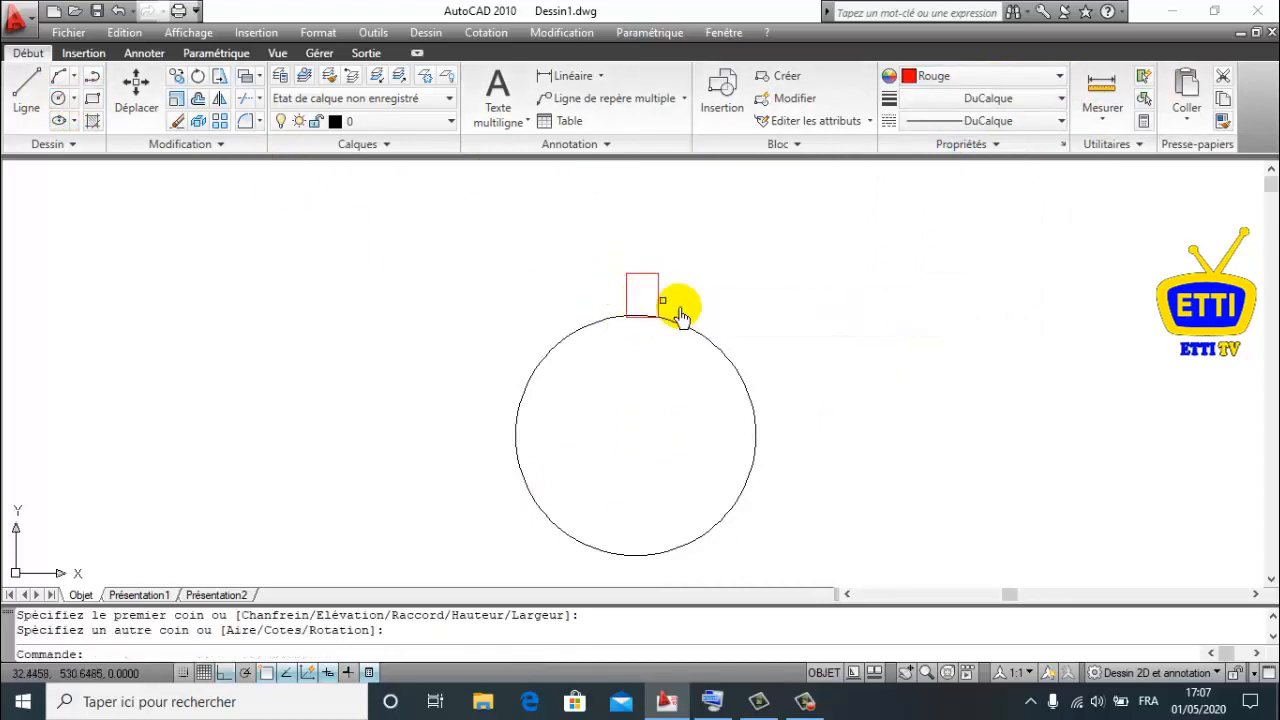
- Turn off object snap and erase the small red rectangle on top of the circle
left_click(657, 303)
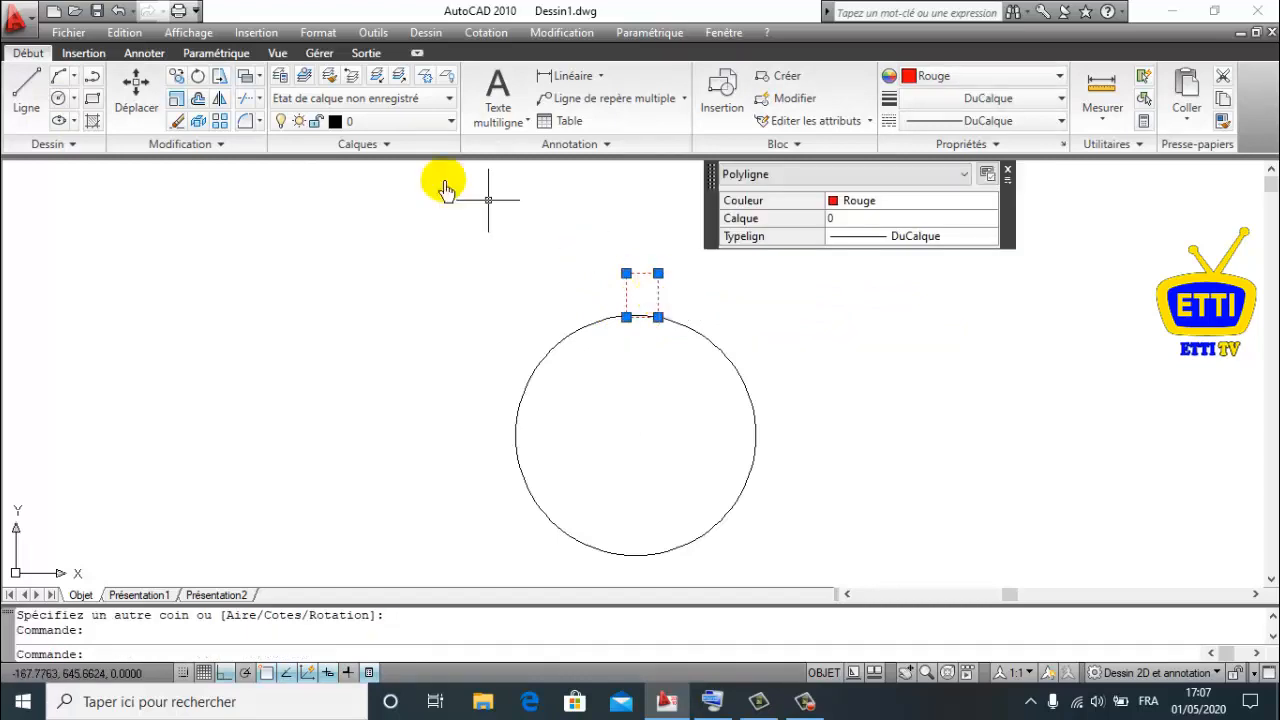
left_click(266, 672)
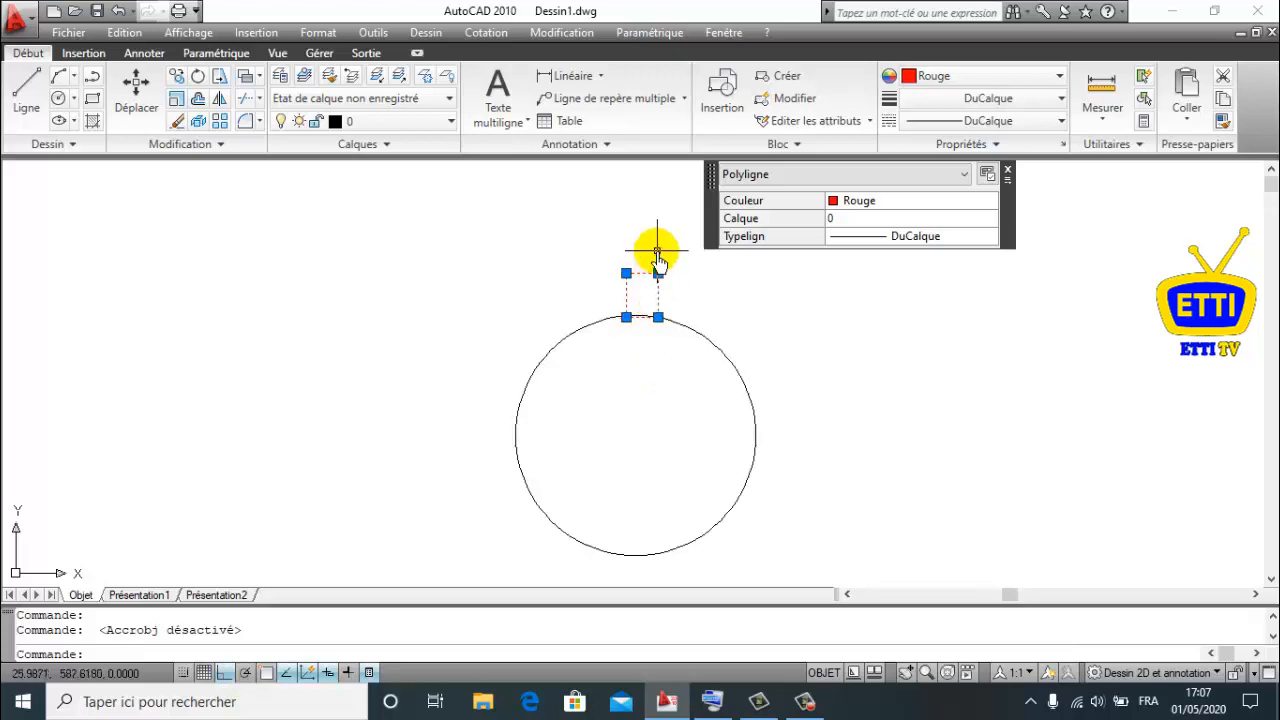
left_click(176, 121)
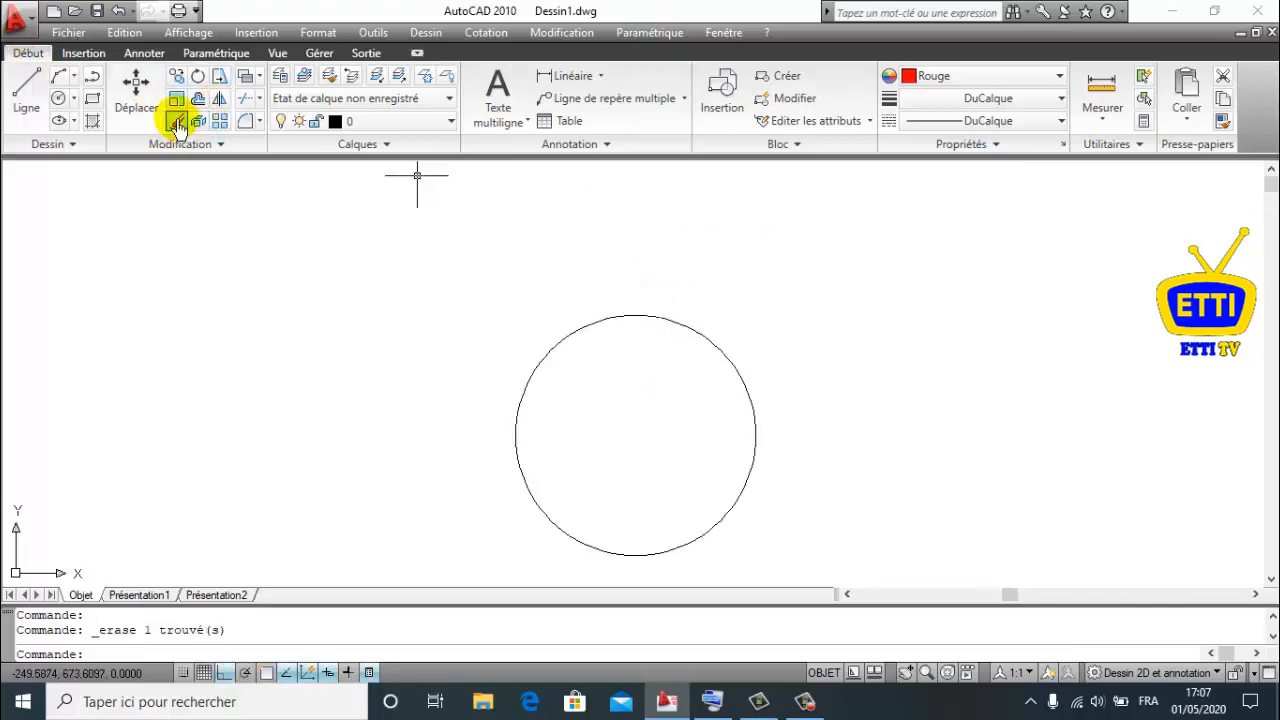
- Draw a small horizontal red rectangle just above the top of the circle, without touching it
left_click(93, 99)
left_click(604, 266)
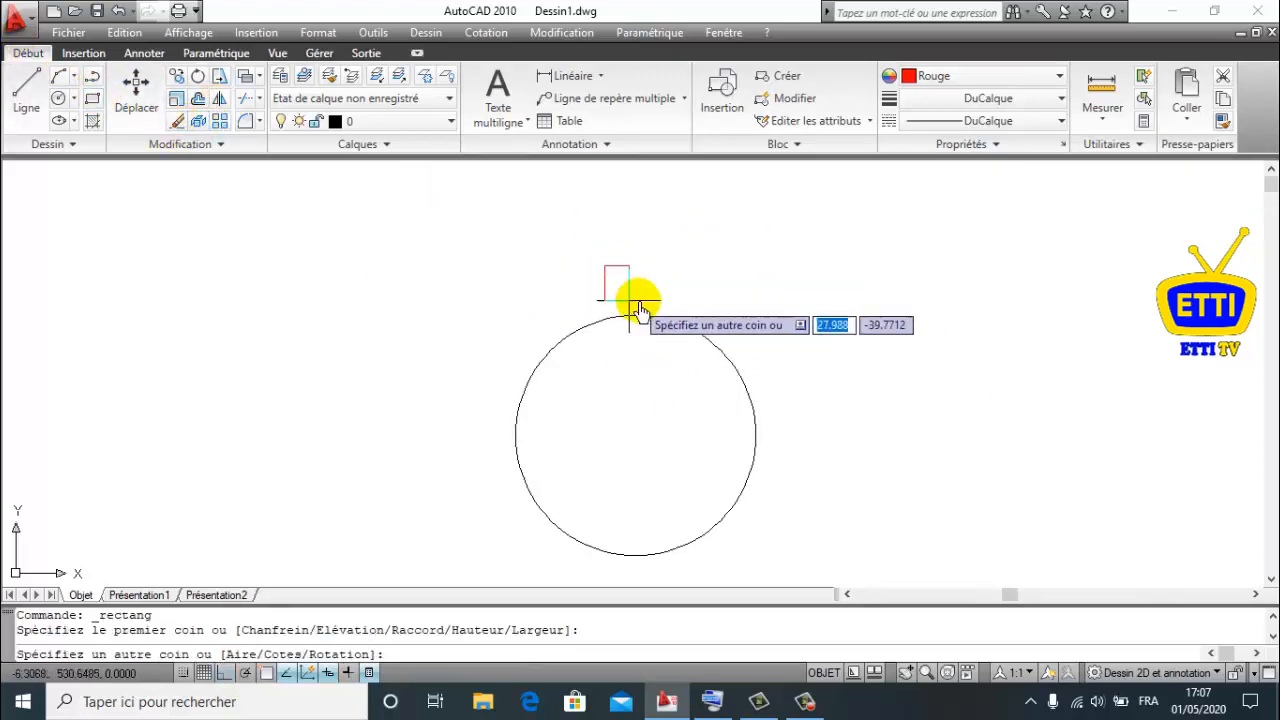
left_click(651, 297)
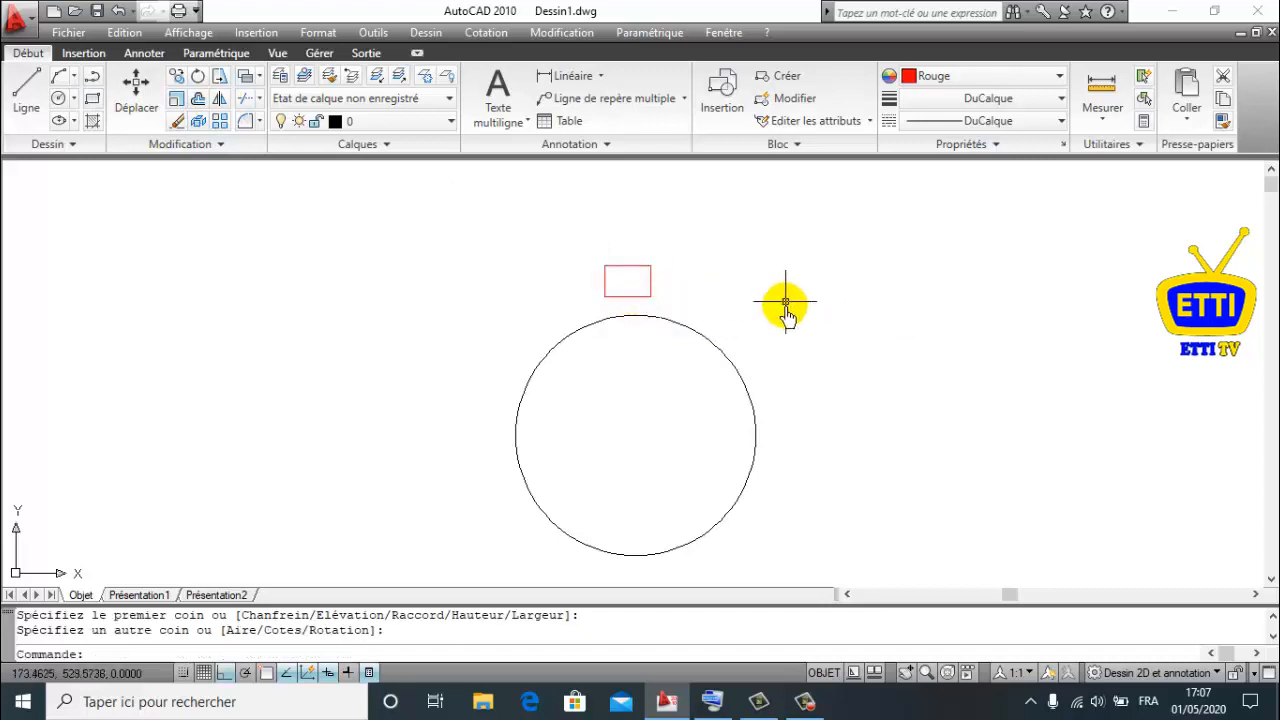
- Start a polar array, turn object snap on, and set the array centre at the circle's centre
middle_click_drag(766, 355, 622, 370)
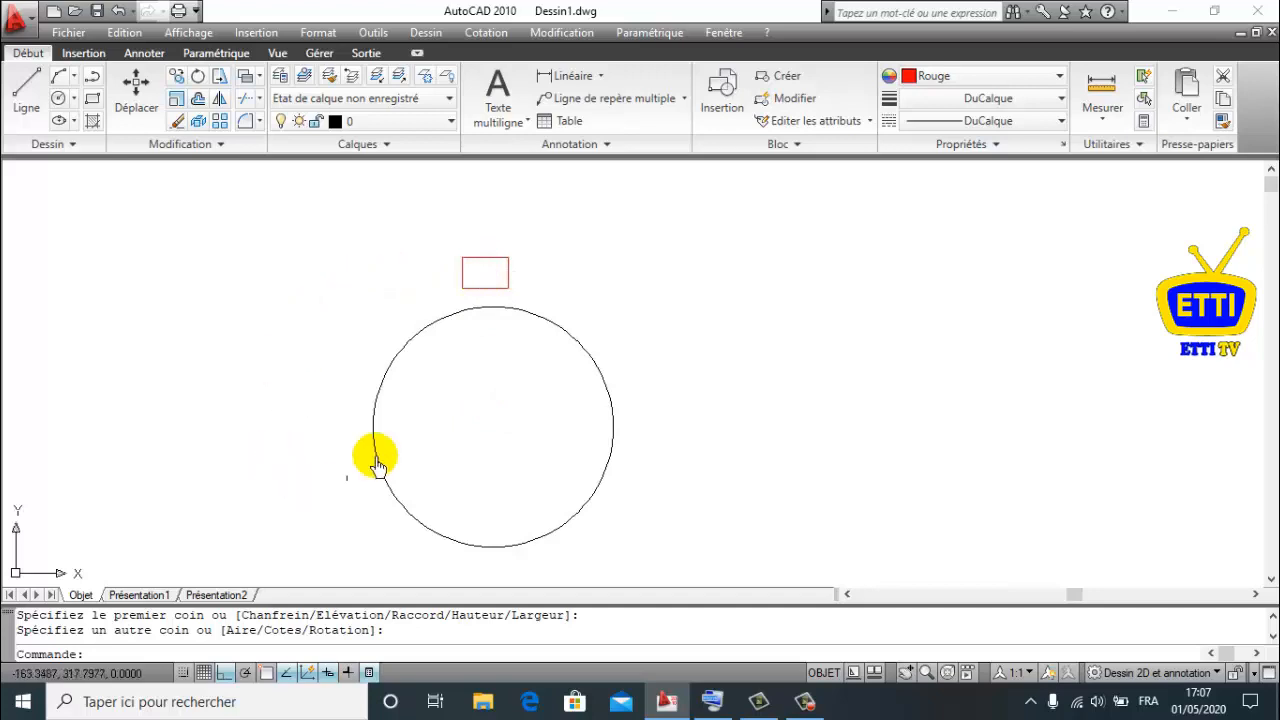
mouse_move(580, 429)
middle_mouse_down()
mouse_move(651, 400)
mouse_move(511, 386)
middle_mouse_up()
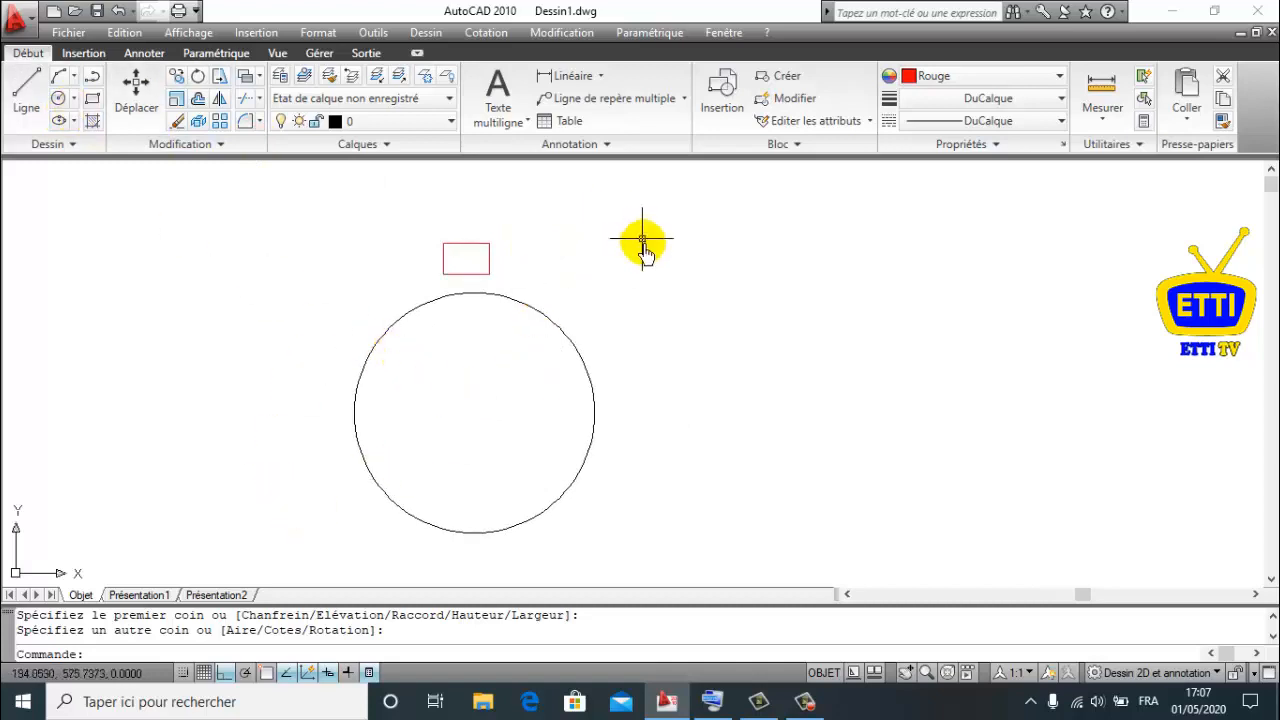
left_click(576, 38)
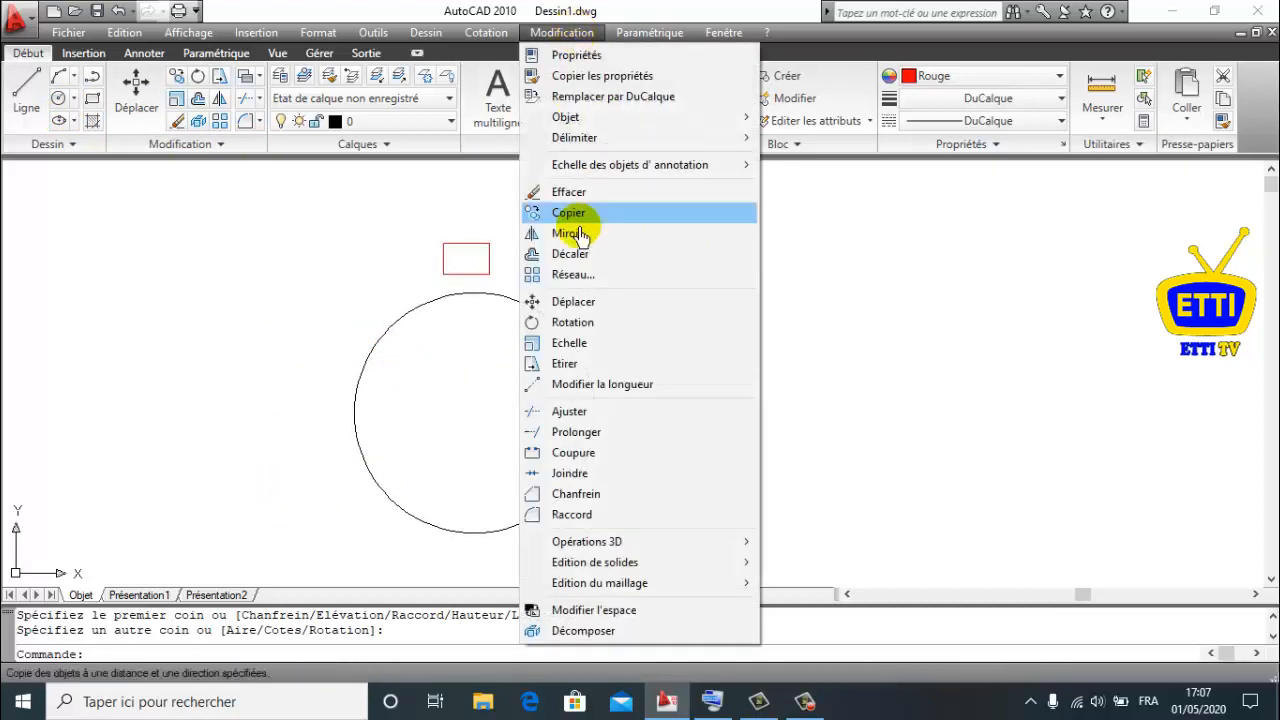
left_click(609, 277)
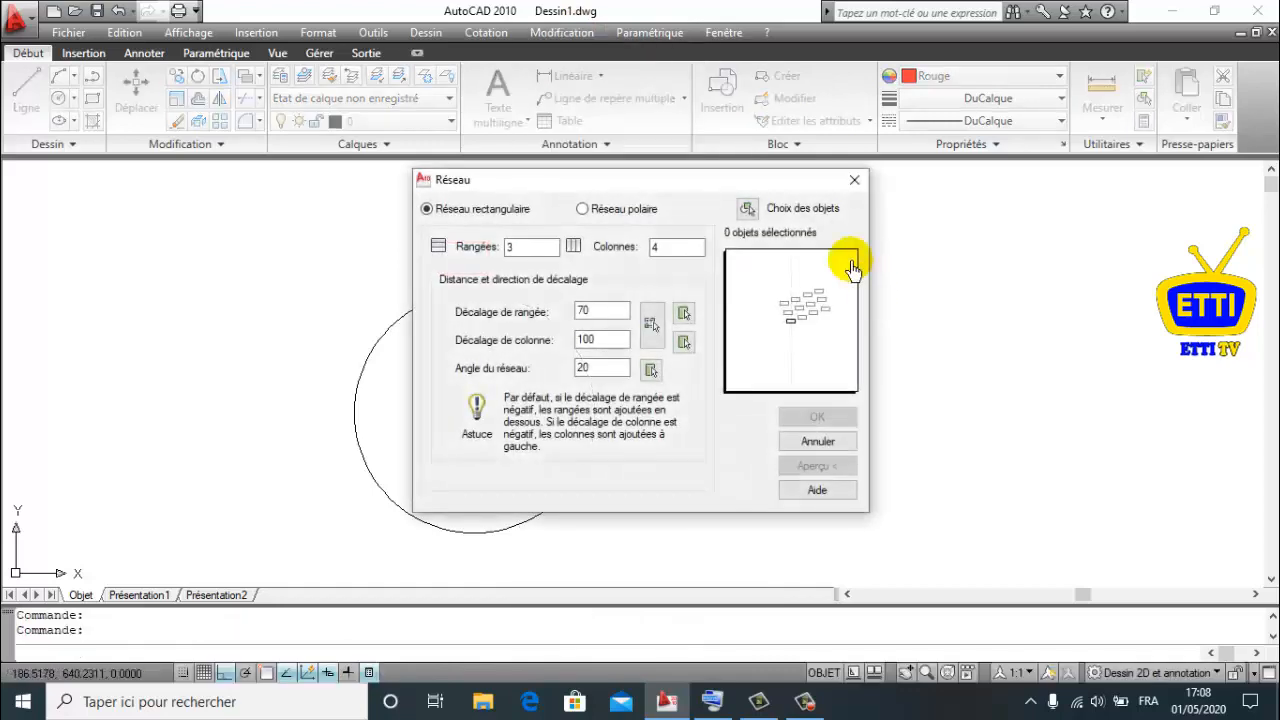
left_click_drag(666, 193, 933, 180)
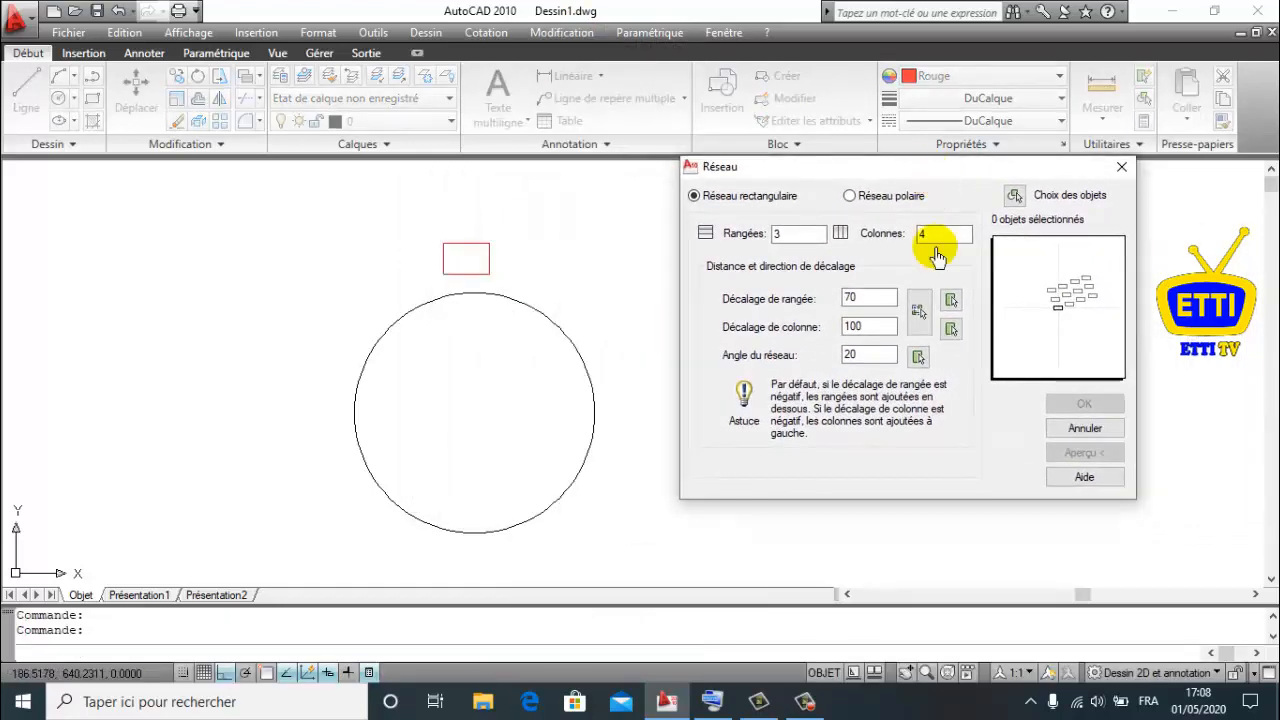
left_click(855, 197)
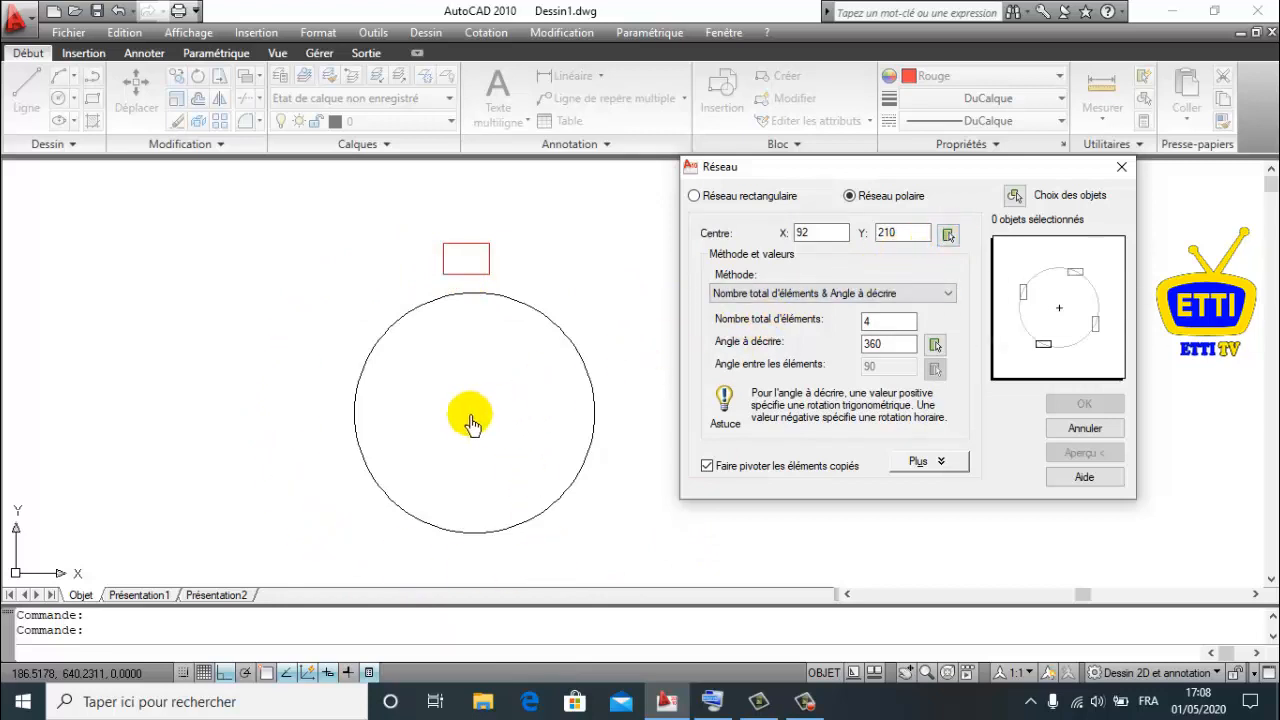
left_click(949, 237)
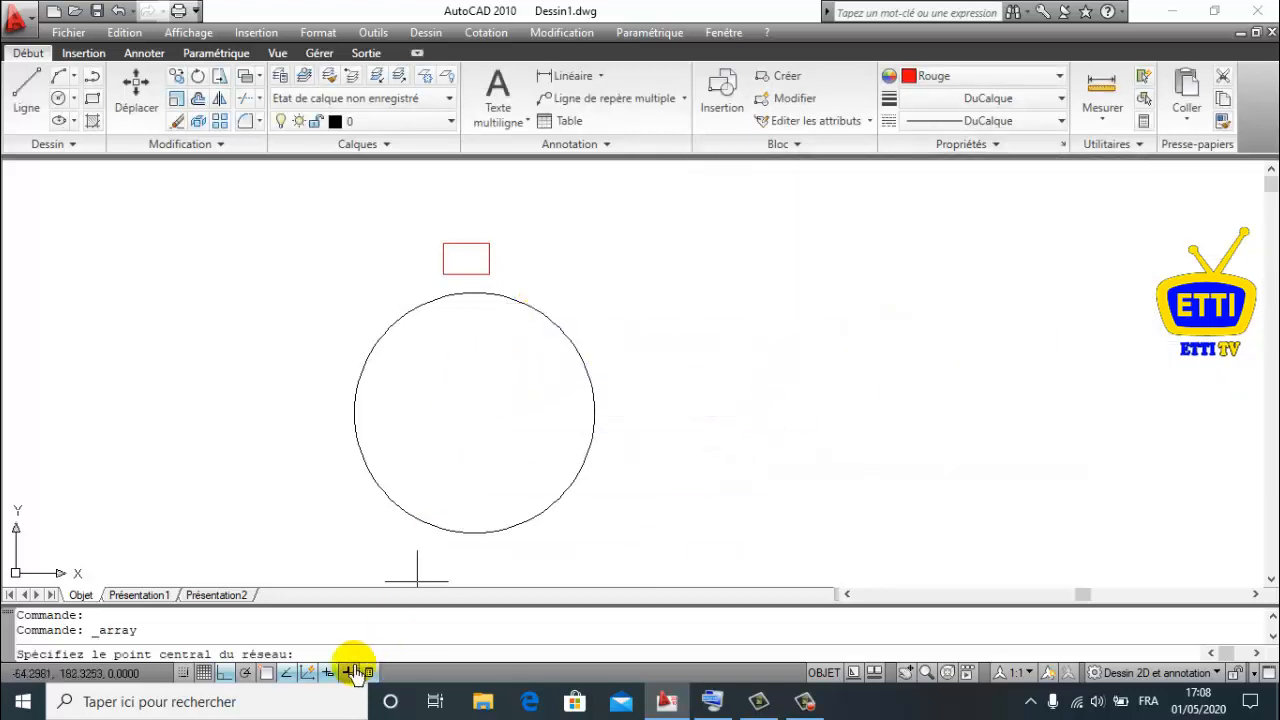
left_click(266, 673)
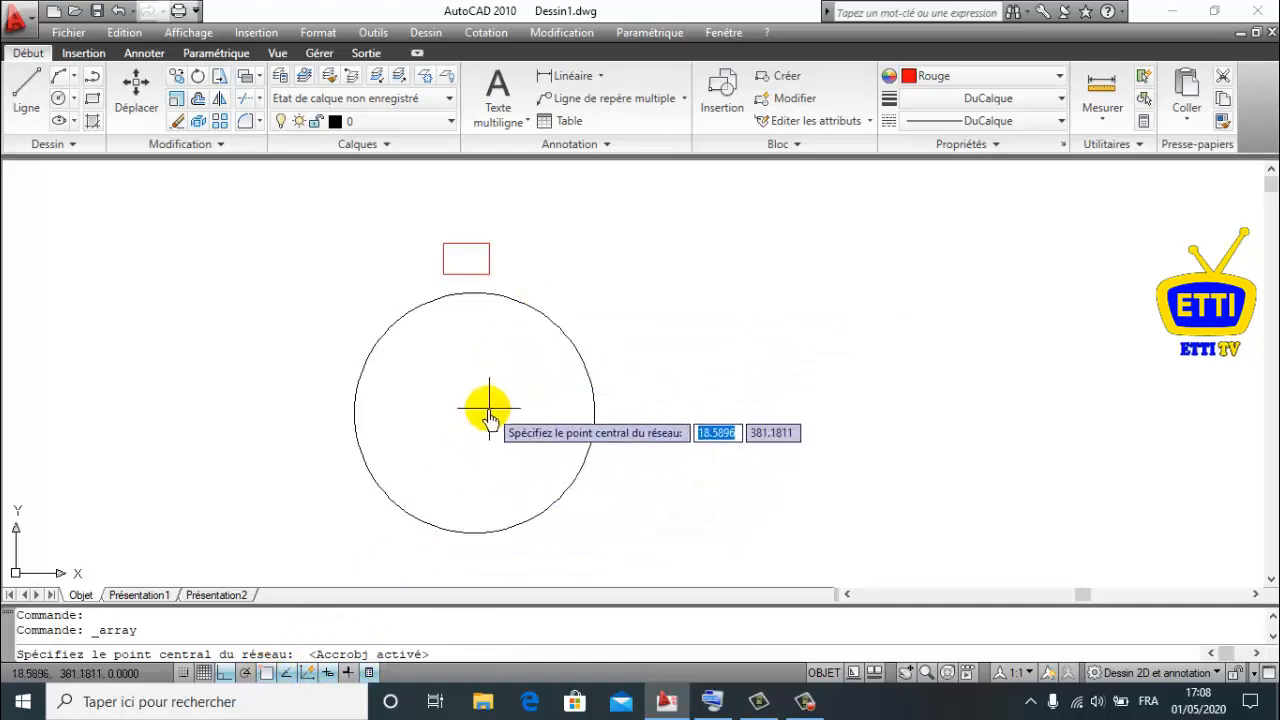
left_click(472, 414)
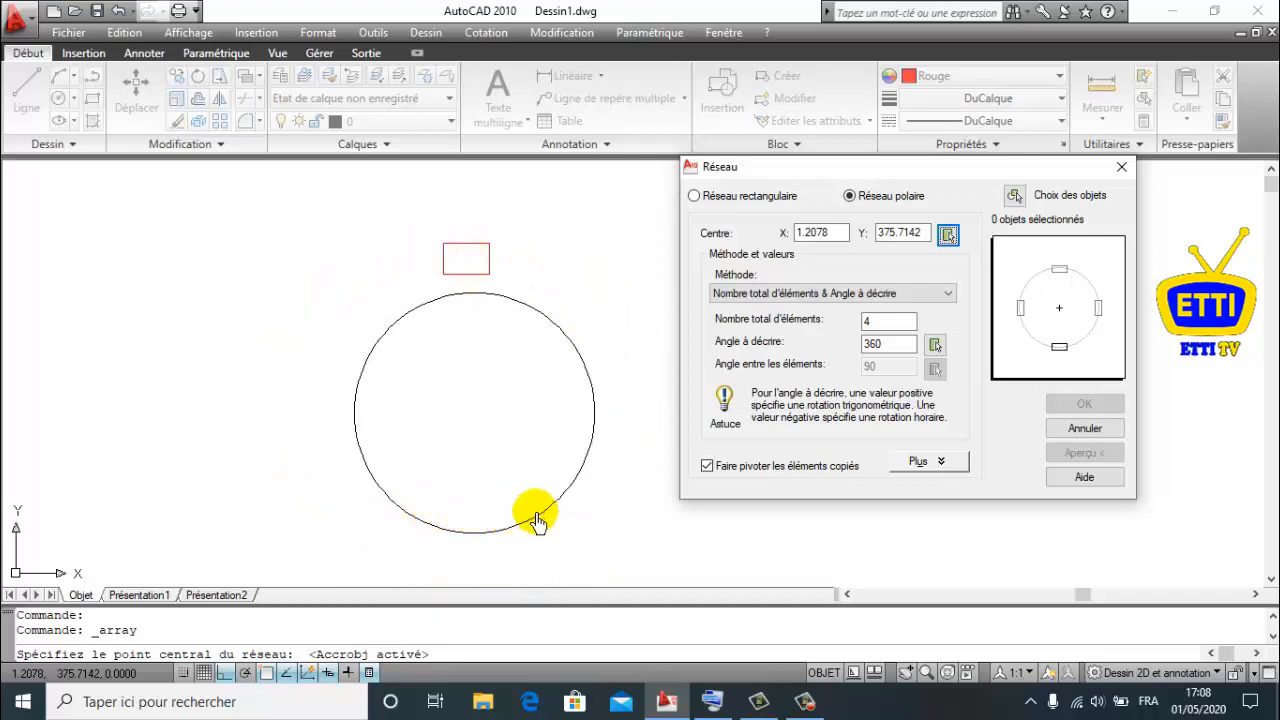
- Create a polar array of the red rectangle with 3 items over 360 degrees around the circle
left_click(877, 325)
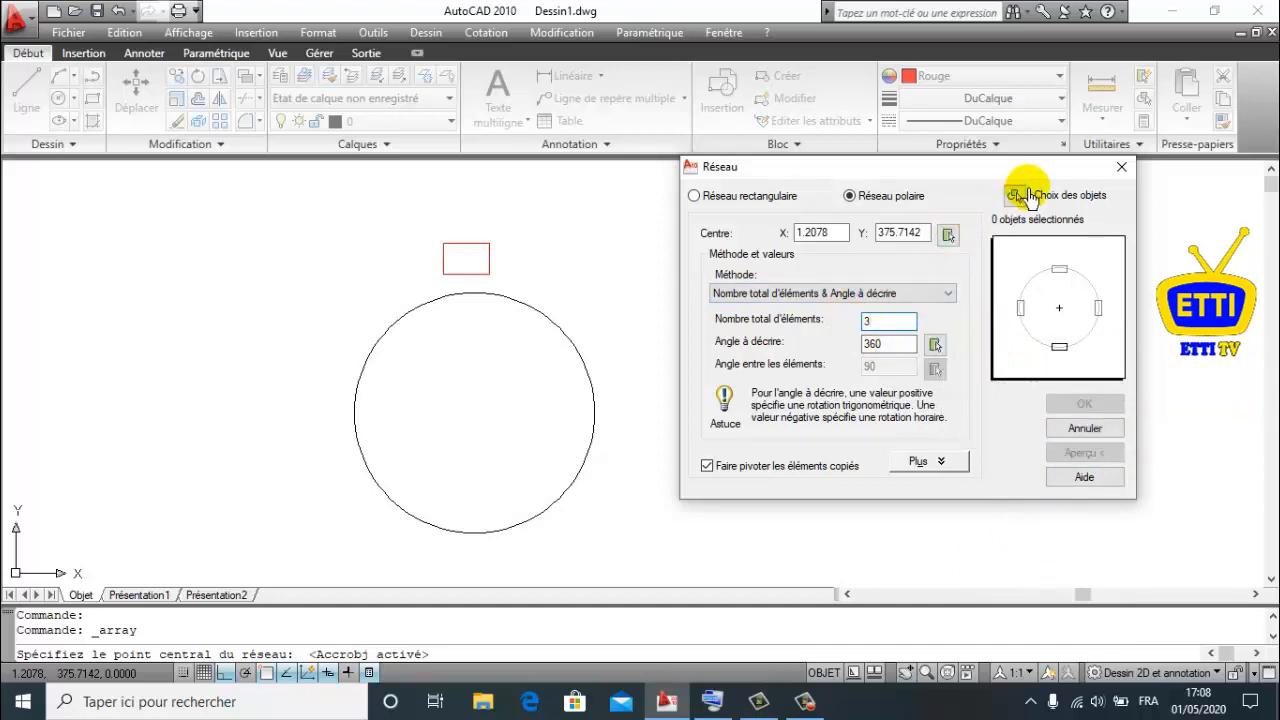
left_click(1015, 196)
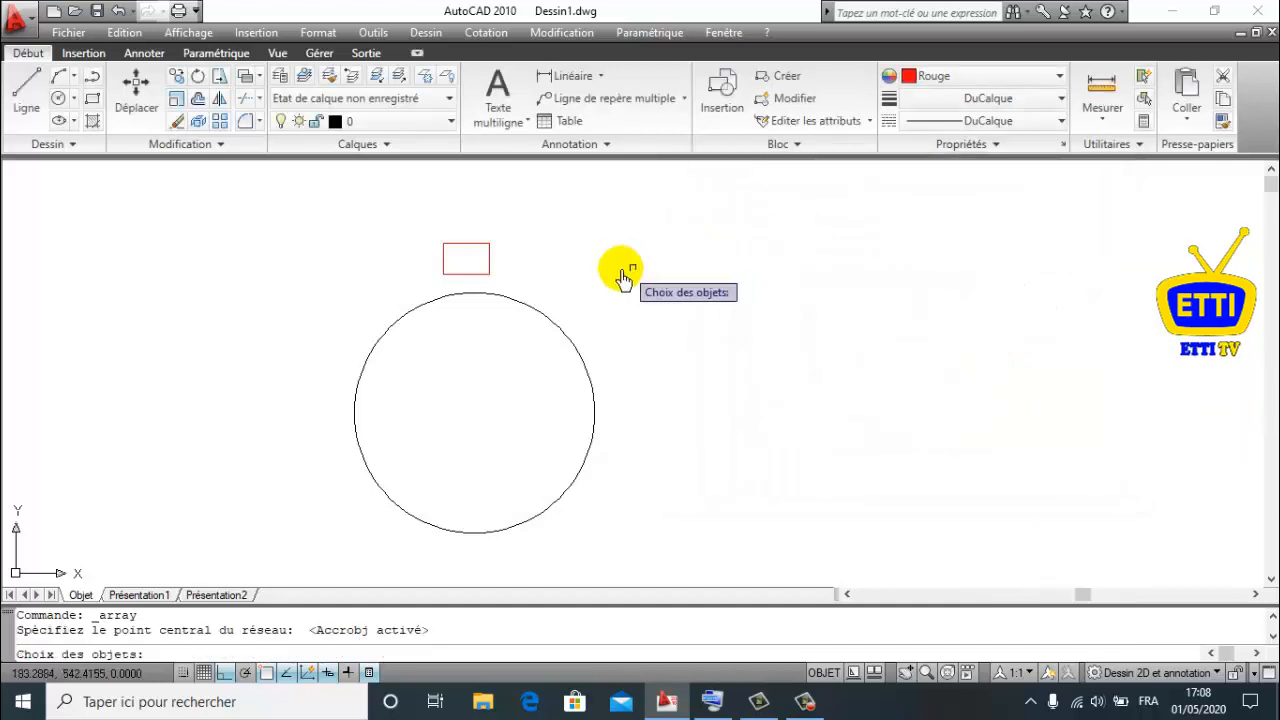
left_click(479, 271)
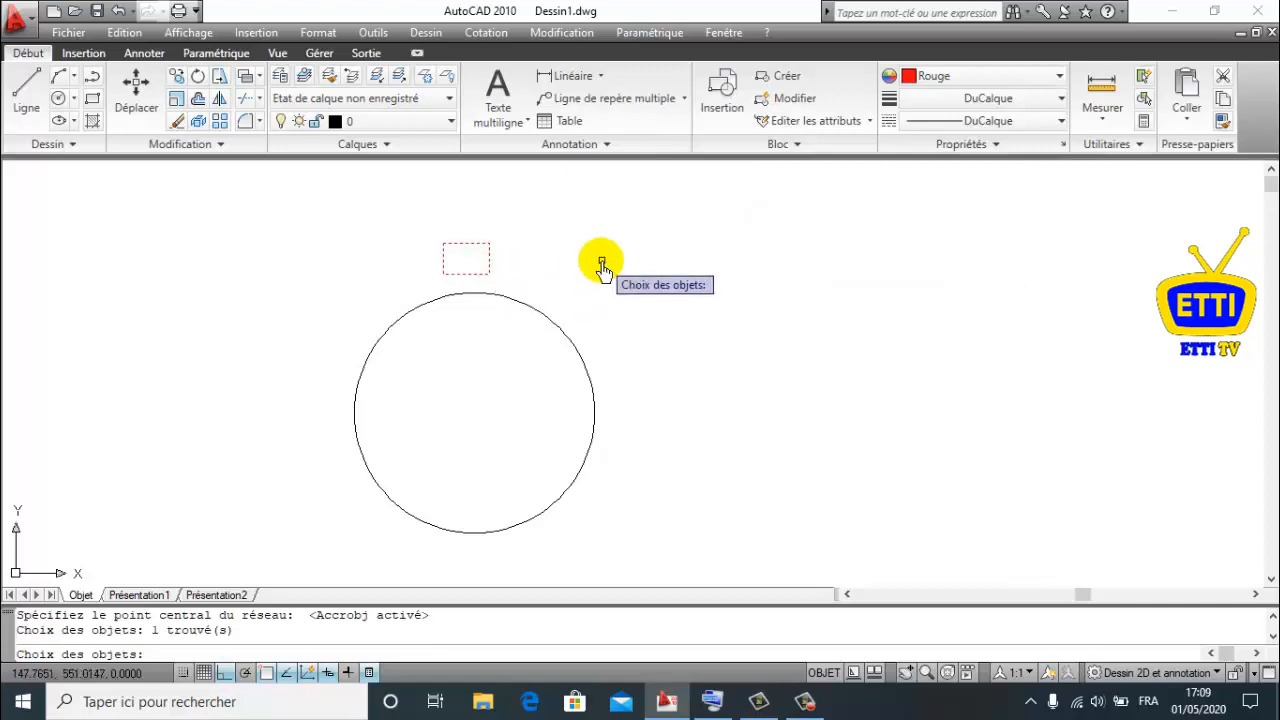
key("Return")
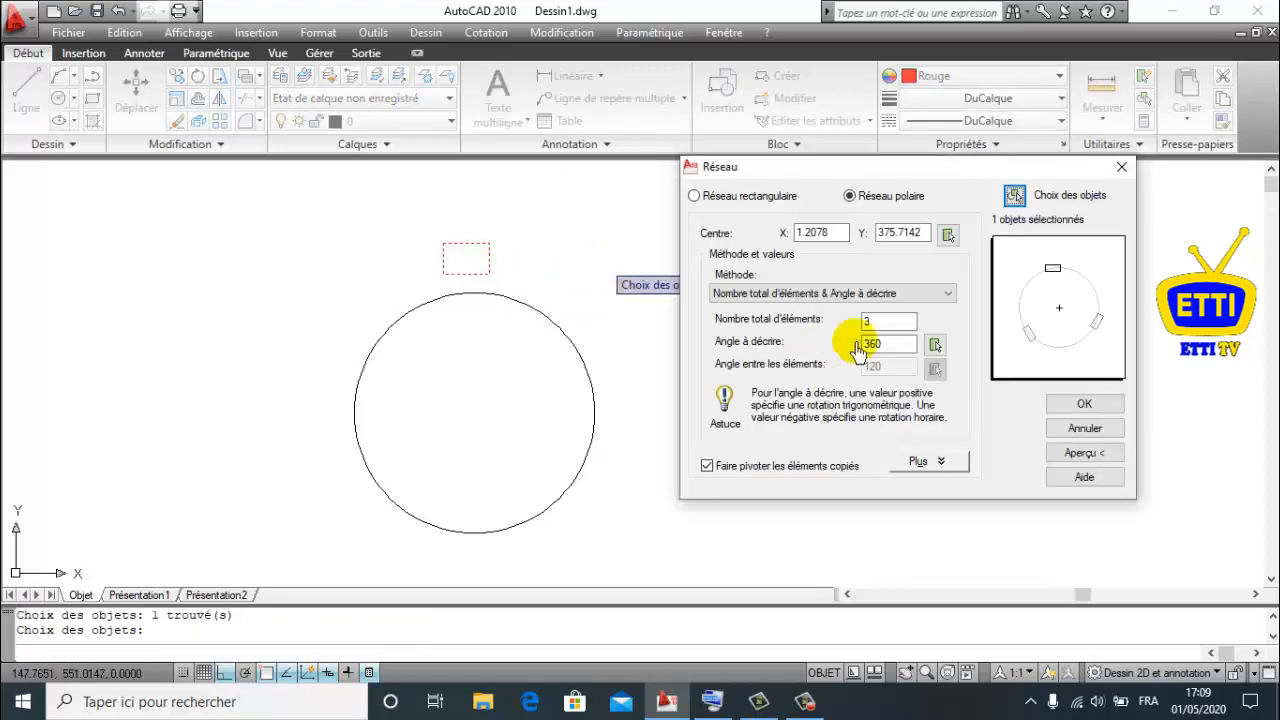
left_click(1065, 405)
middle_click_drag(680, 471, 762, 425)
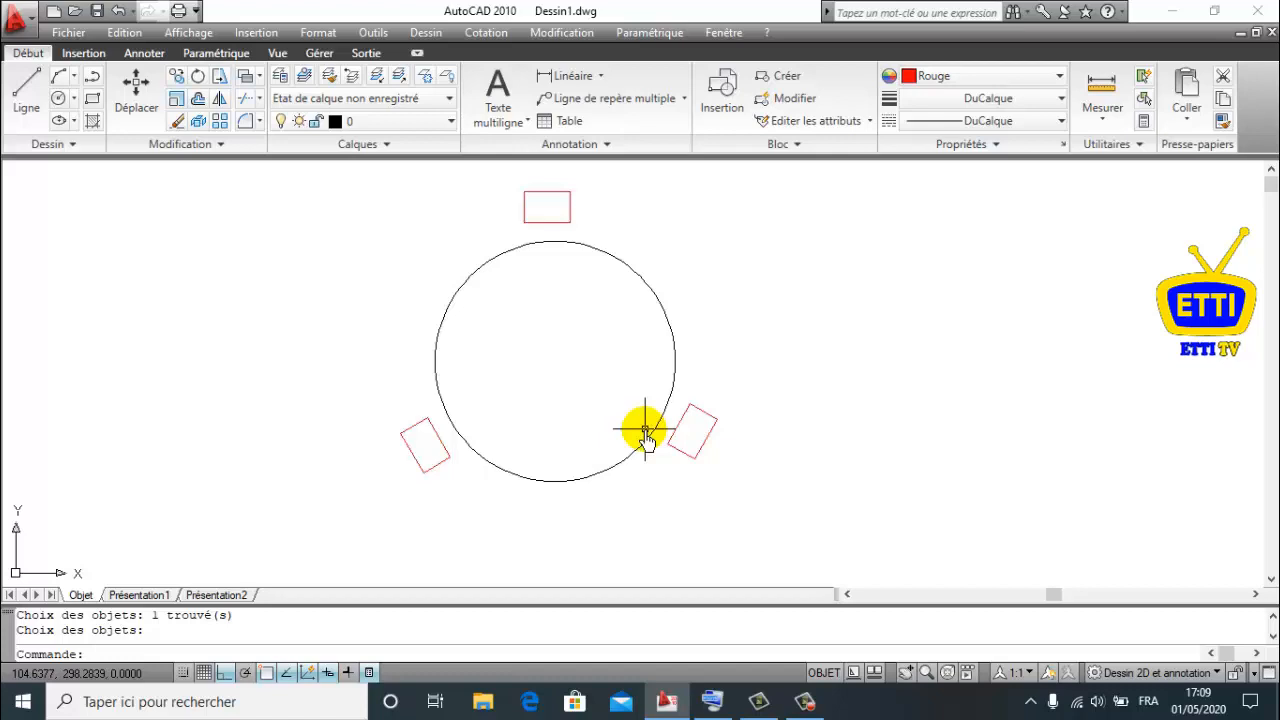
- Erase the two rotated rectangle copies beside the lower part of the circle, keeping the original above it
left_click(740, 393)
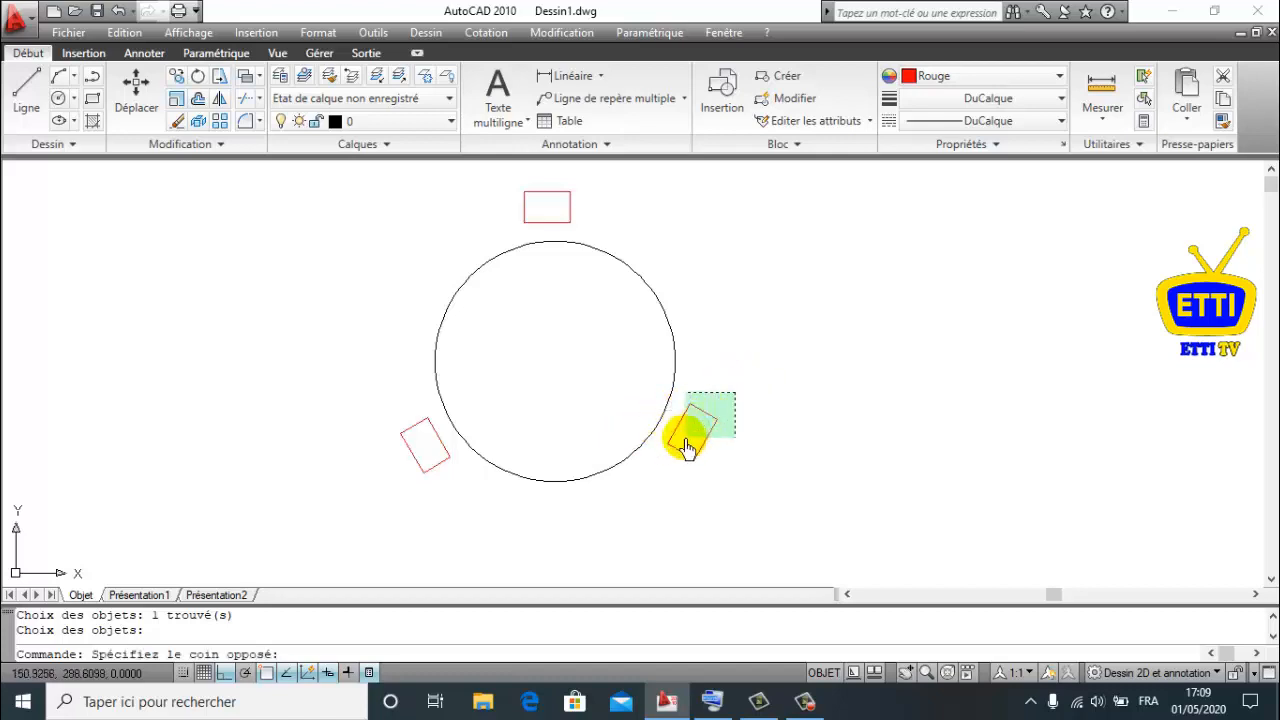
left_click(665, 452)
left_click(436, 410)
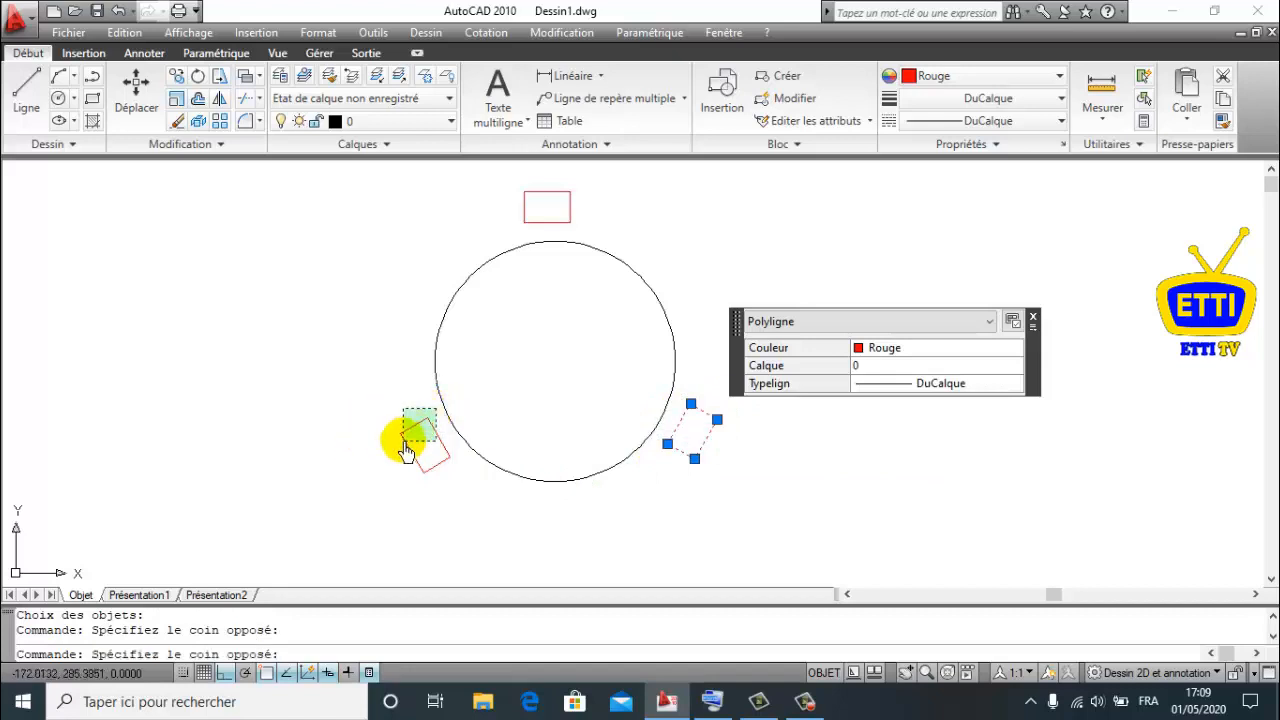
left_click(398, 452)
left_click(177, 121)
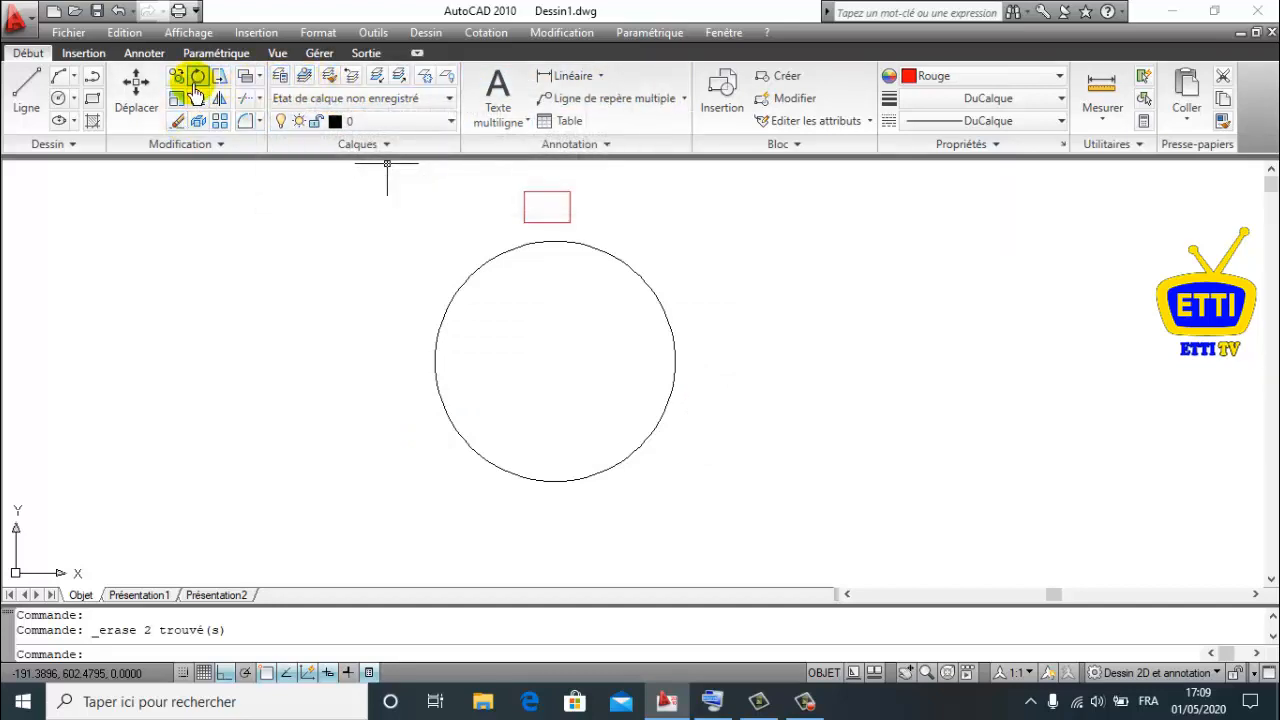
- Set up a new polar array around the same centre with 5 items and an angle to fill of 200 degrees
left_click(565, 33)
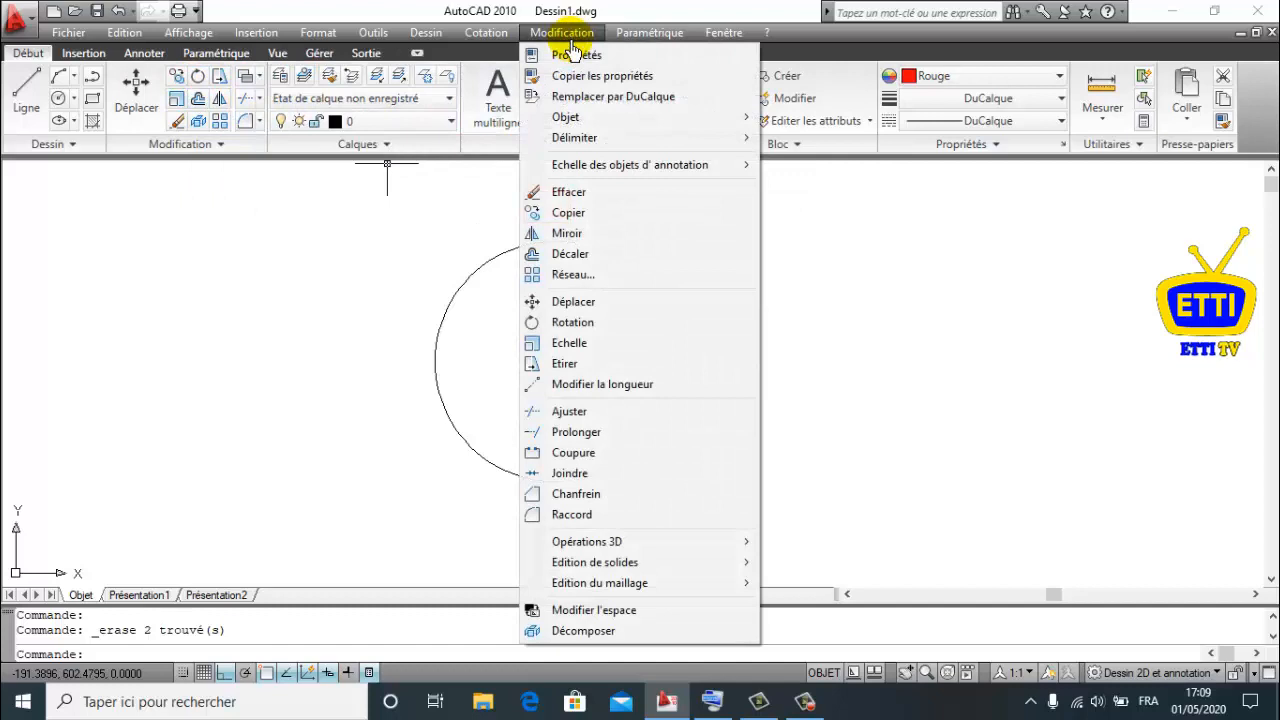
left_click(587, 285)
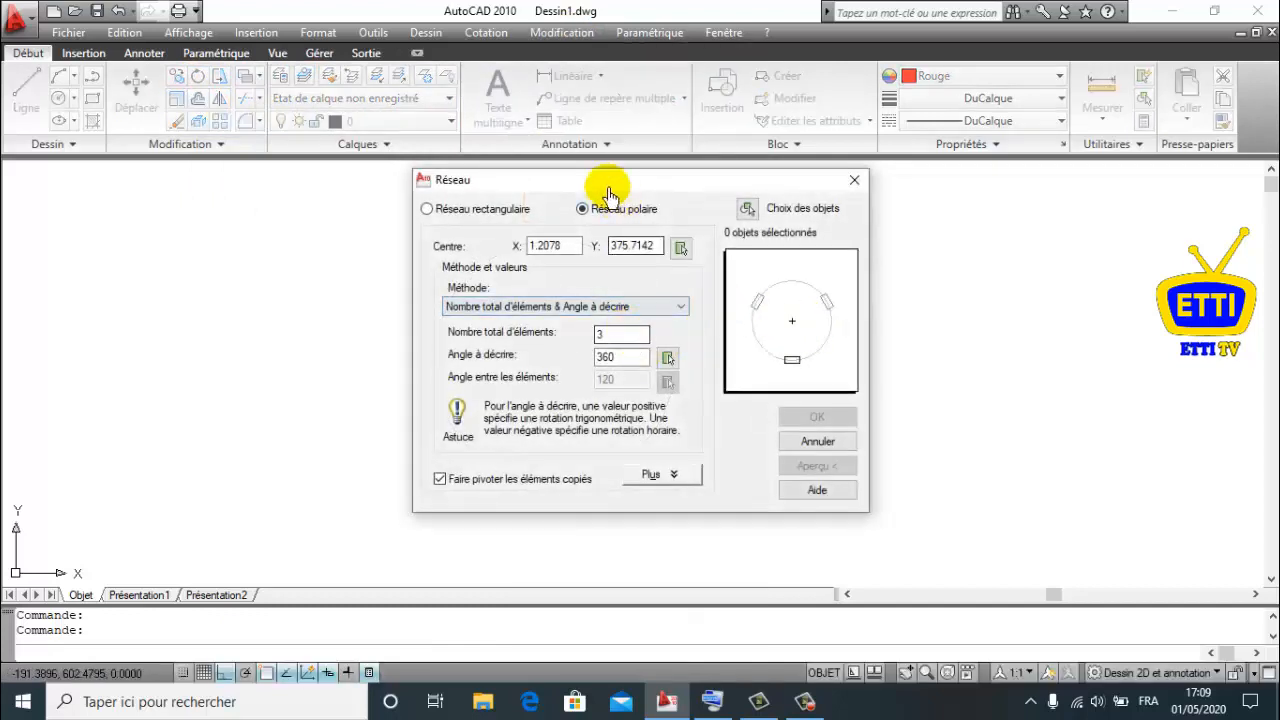
left_click_drag(609, 193, 902, 280)
double_click(903, 421)
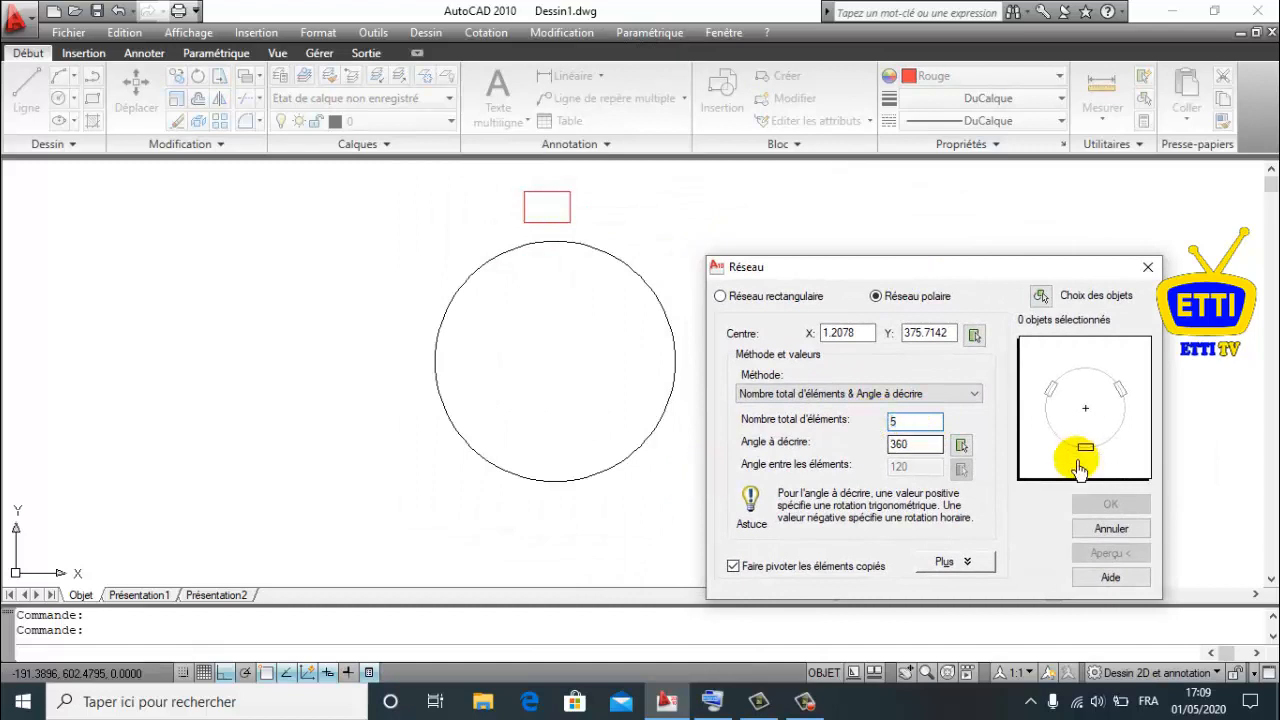
double_click(917, 448)
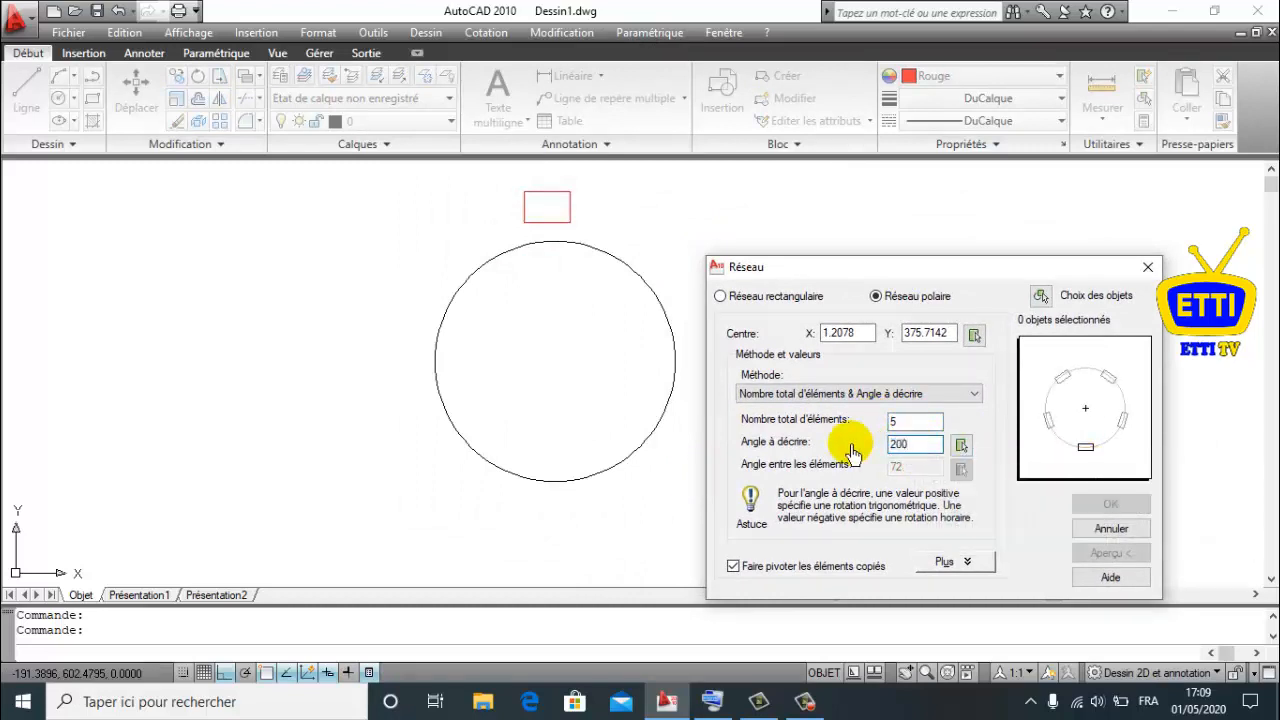
type("200")
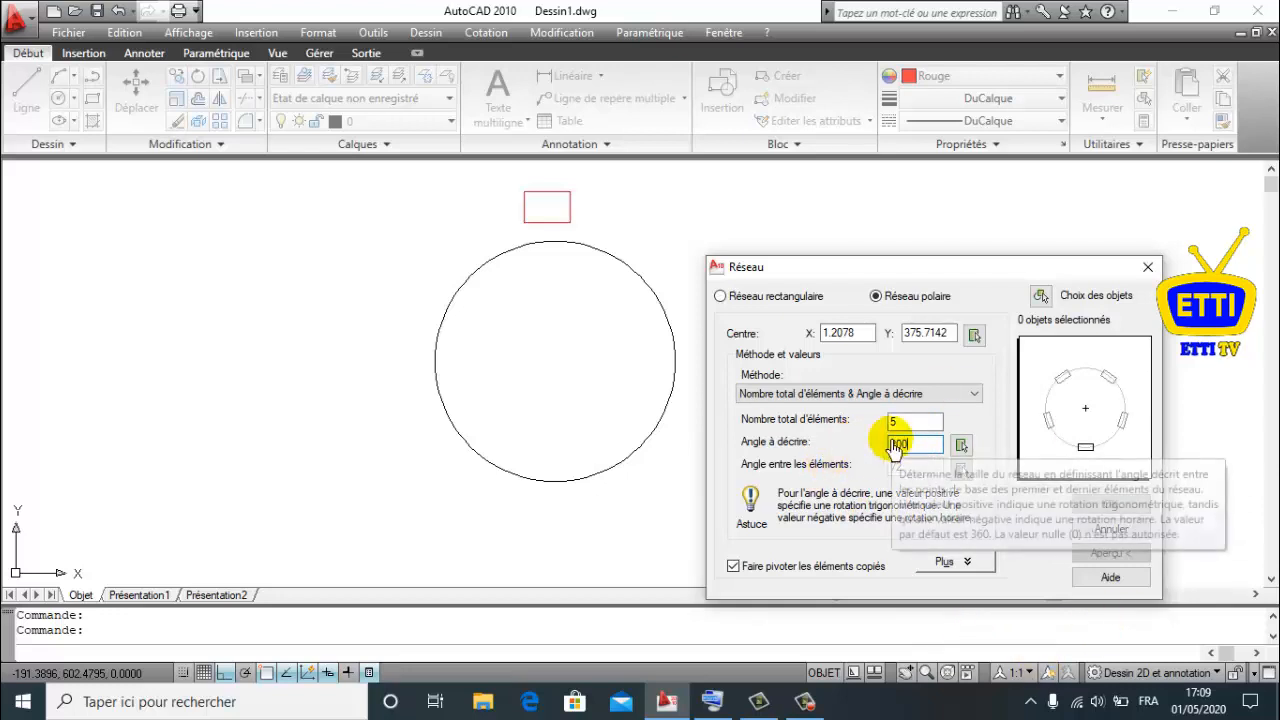
- Choose the red rectangle above the circle as the array object and create the polar array
left_click(1041, 298)
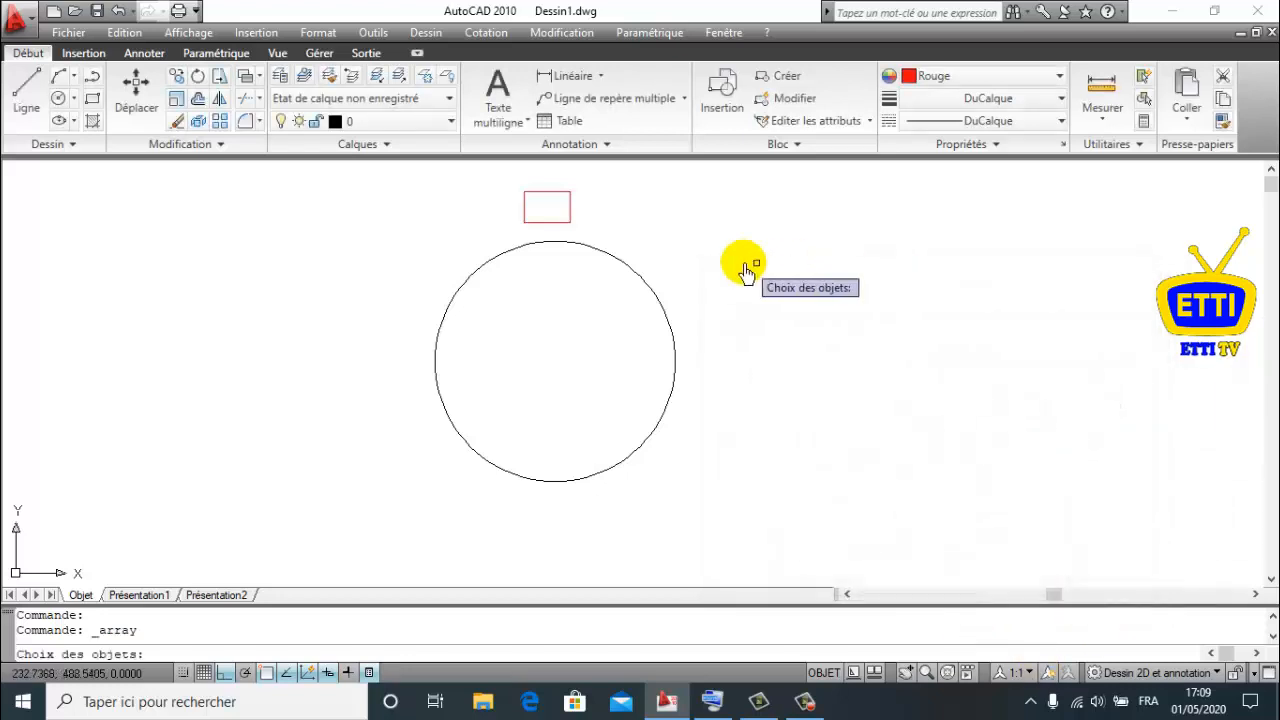
left_click(561, 222)
key("Return")
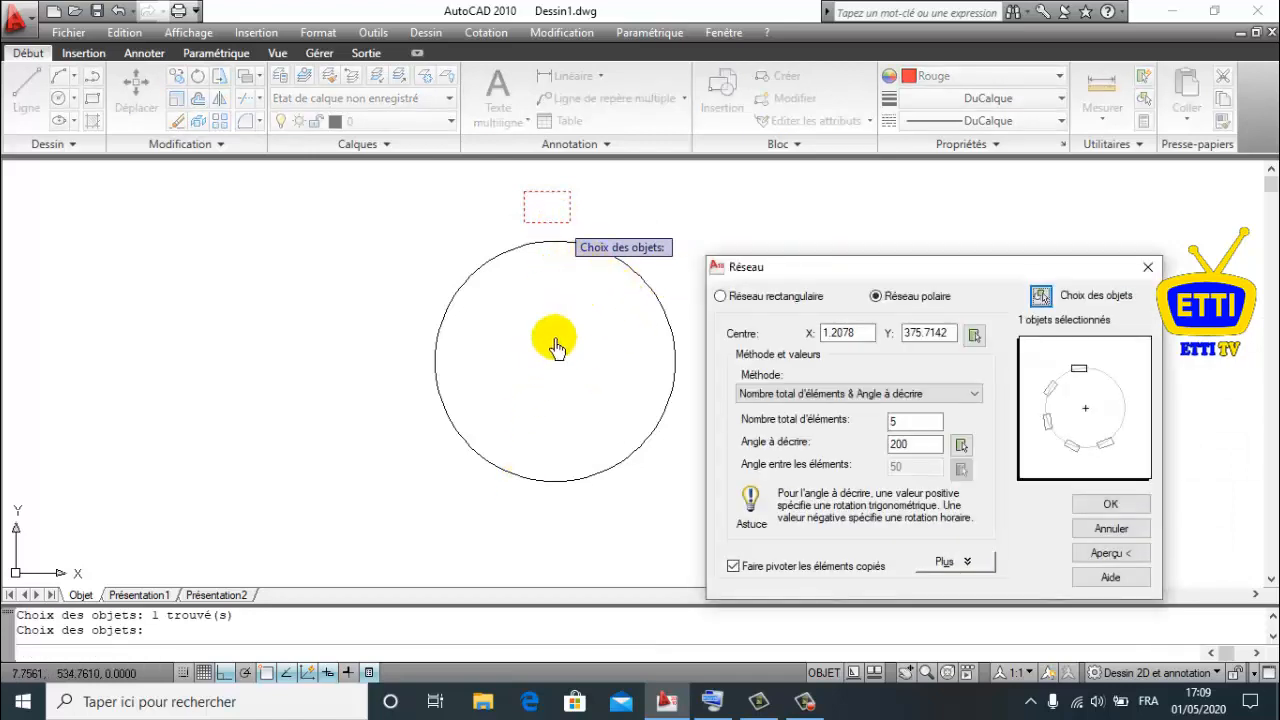
left_click(1104, 505)
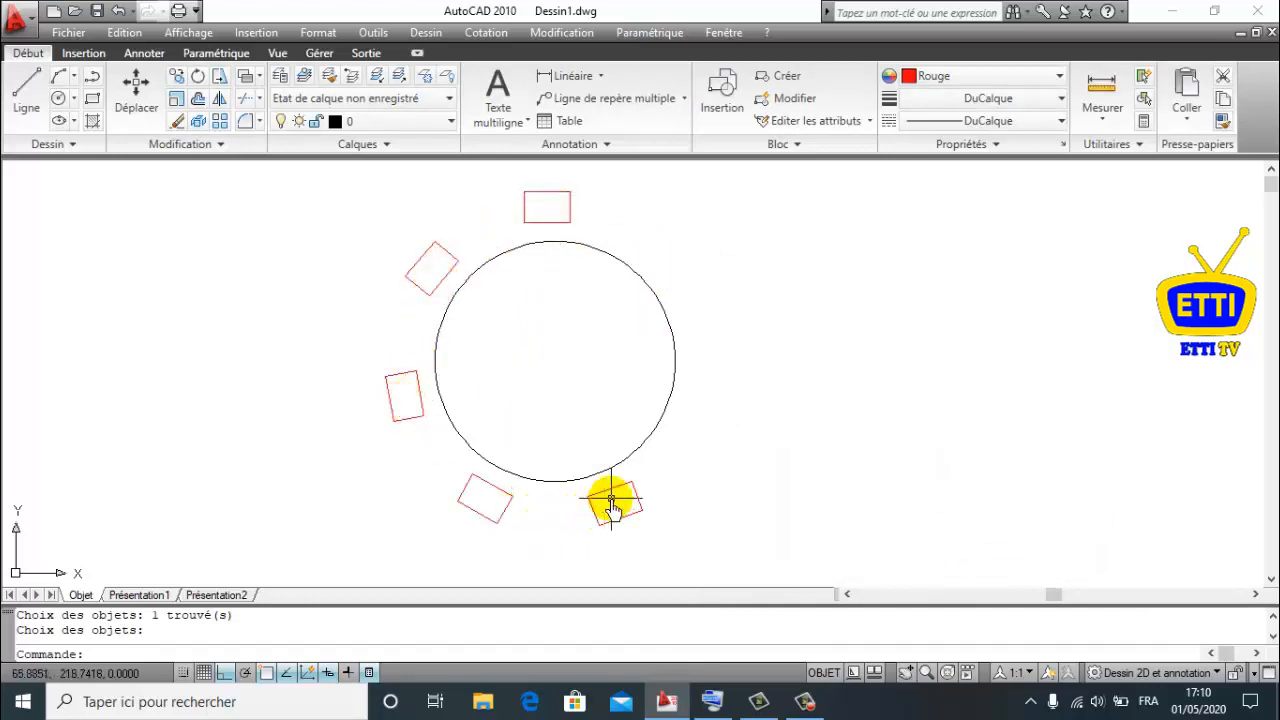
- Set the current color to Bleu and, with ortho off for the second segment, draw lines from the original rectangle's lower-right corner through the circle's centre to the last copy's upper-left corner
left_click(978, 77)
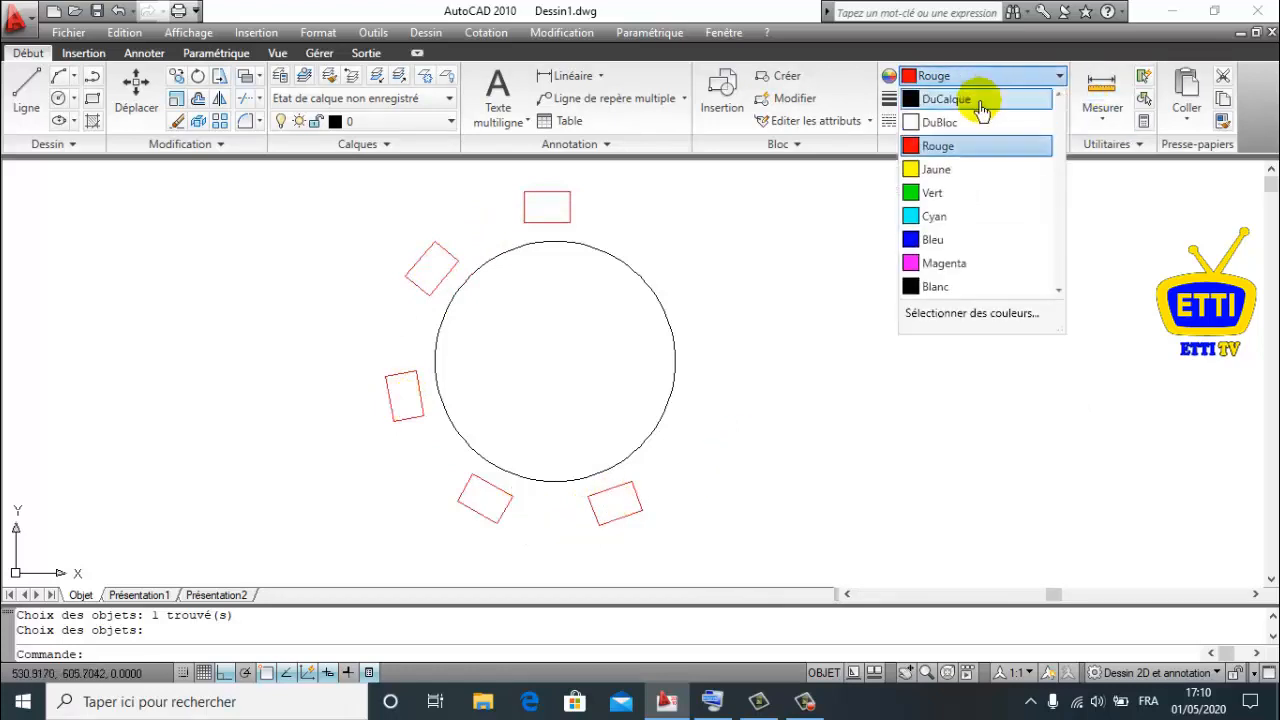
left_click(935, 240)
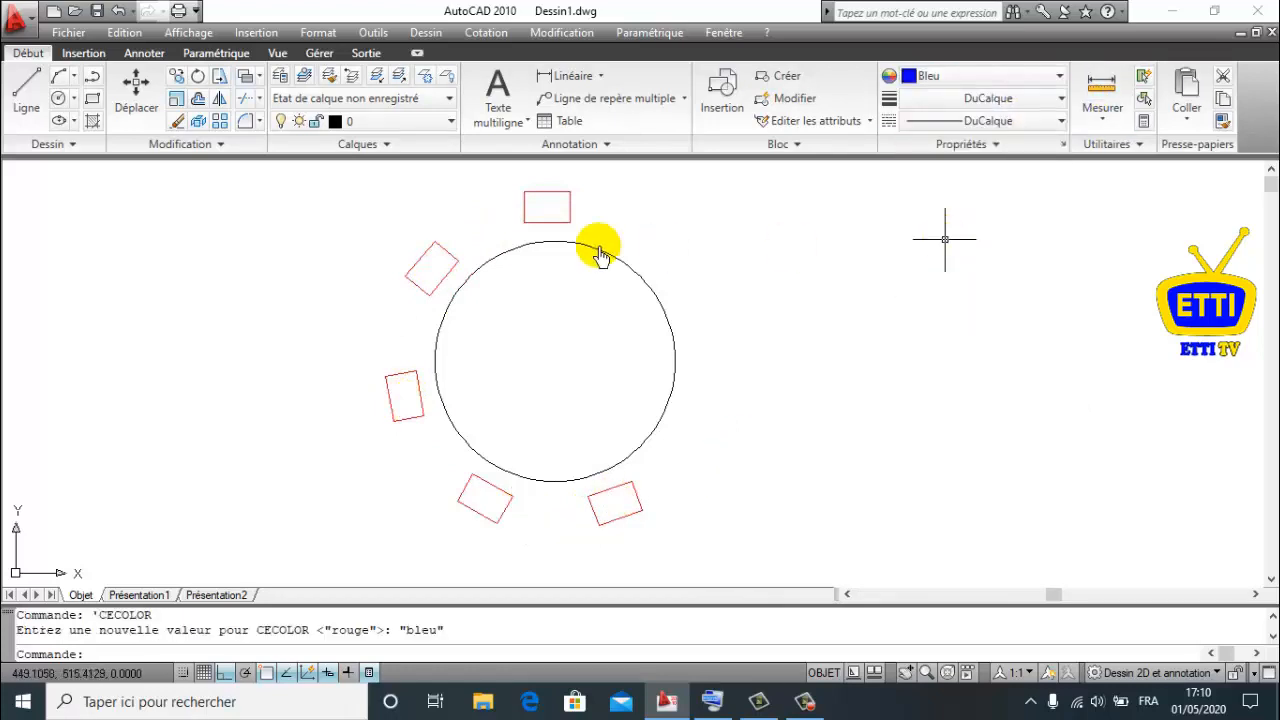
left_click(24, 100)
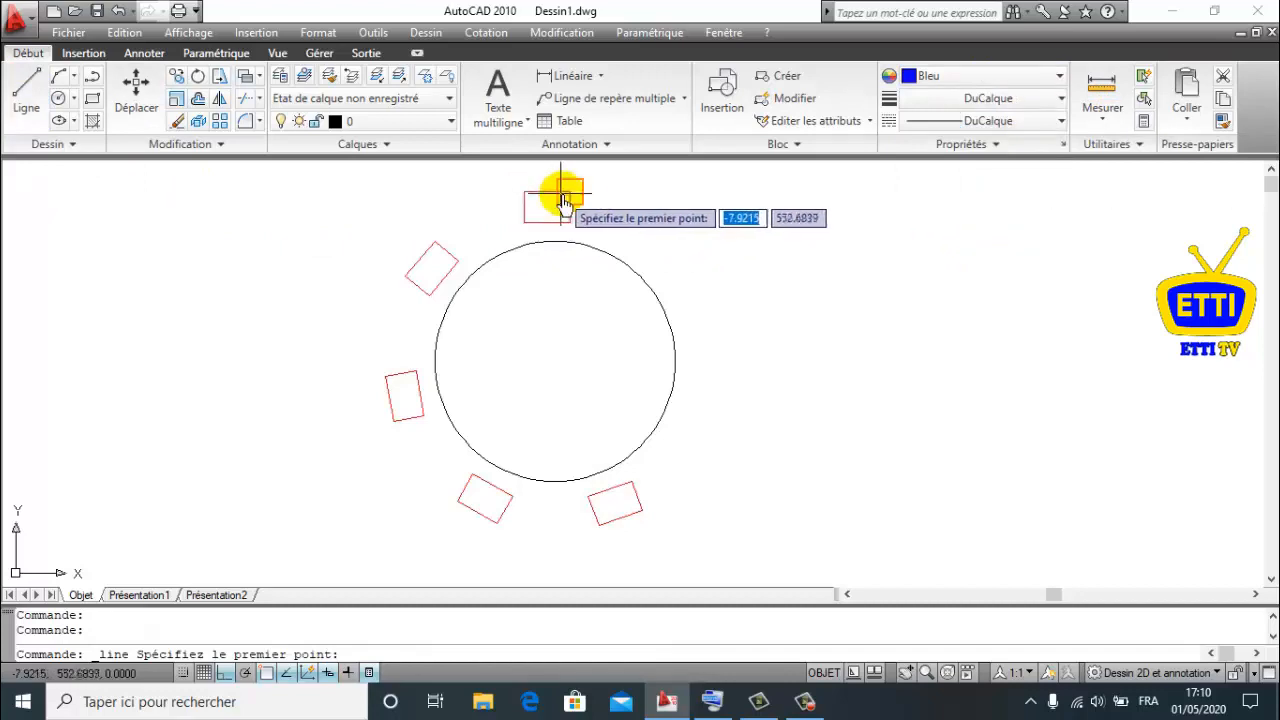
left_click(570, 222)
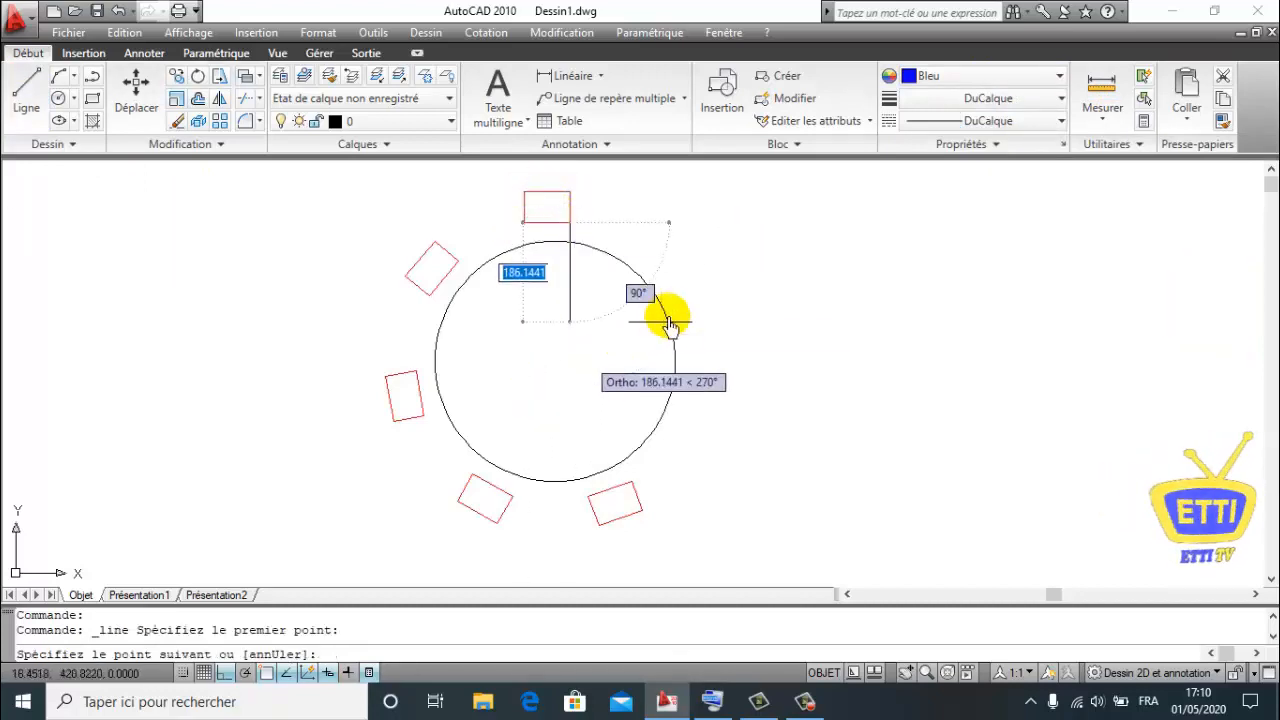
left_click(555, 361)
key("F8")
middle_click_drag(592, 496, 549, 431)
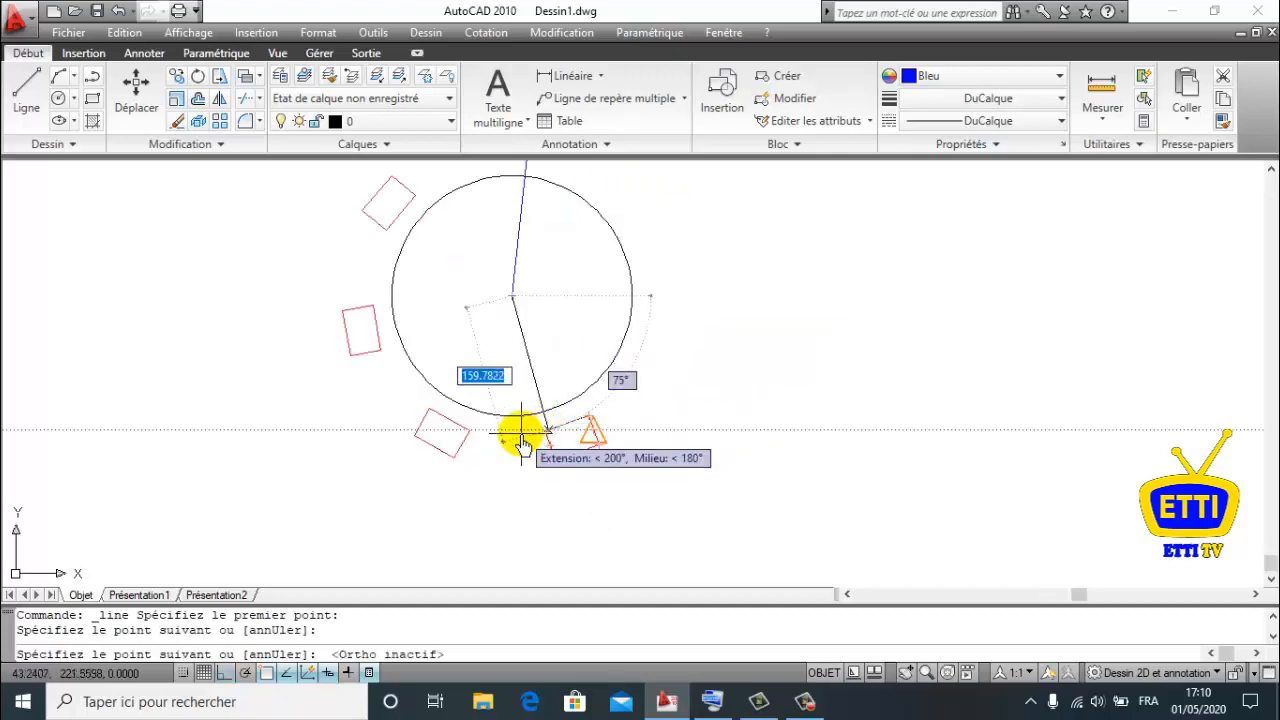
left_click(545, 432)
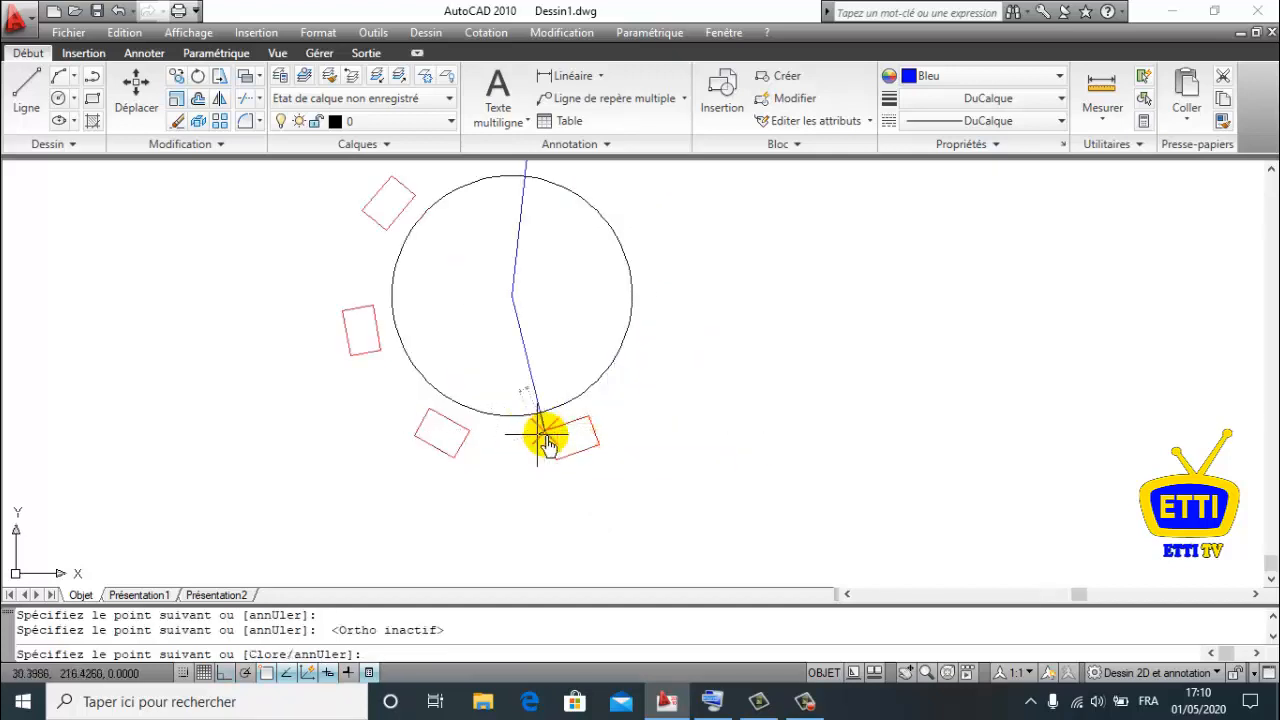
key("Return")
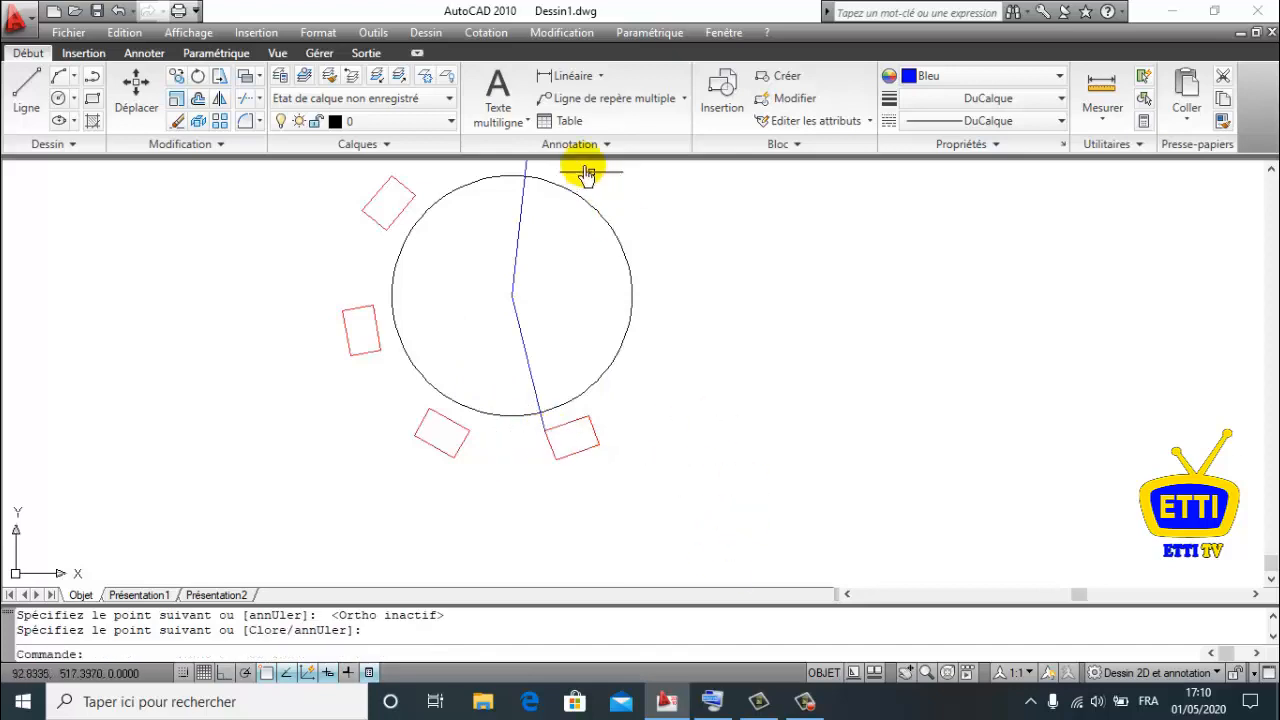
- Add an angular dimension between the two blue lines, placing its arc inside the right half of the circle
left_click(490, 36)
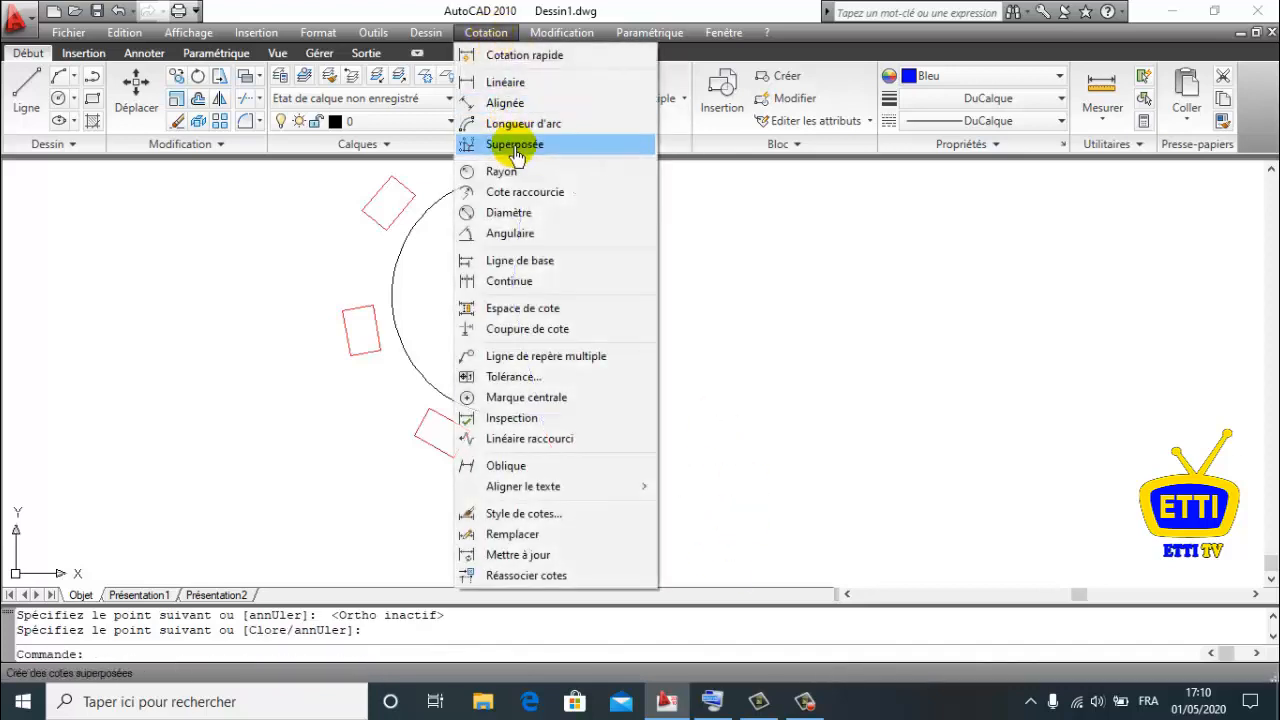
left_click(525, 233)
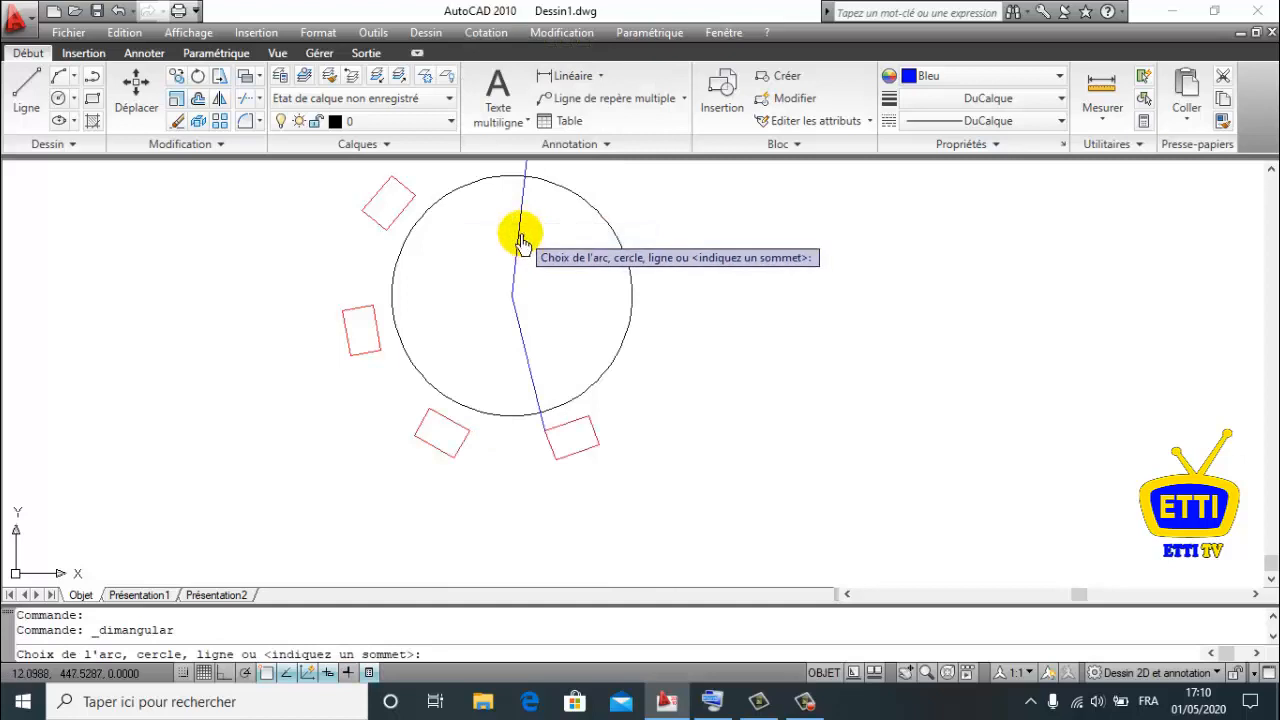
left_click(516, 243)
left_click(526, 345)
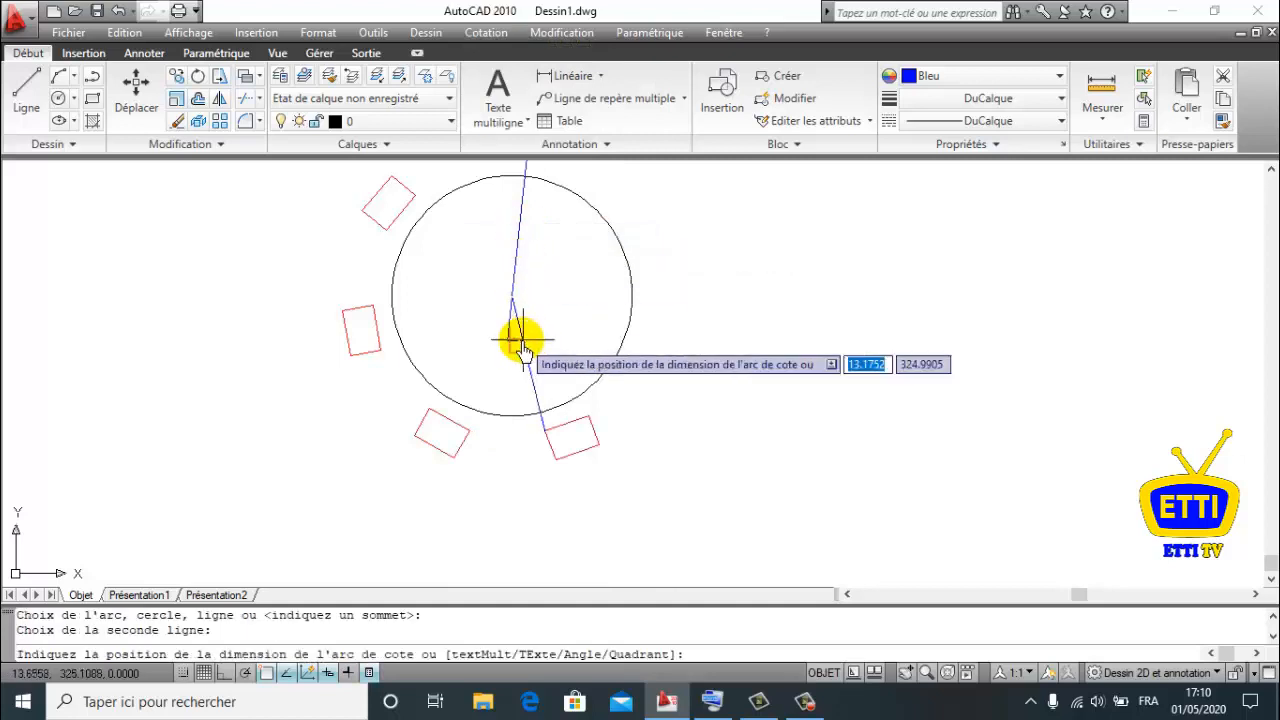
left_click(578, 285)
- Examine the angular dimension's text and the rectangle corners that the blue lines start and end on
scroll(587, 286, "up", 5)
scroll(575, 330, "down", 3)
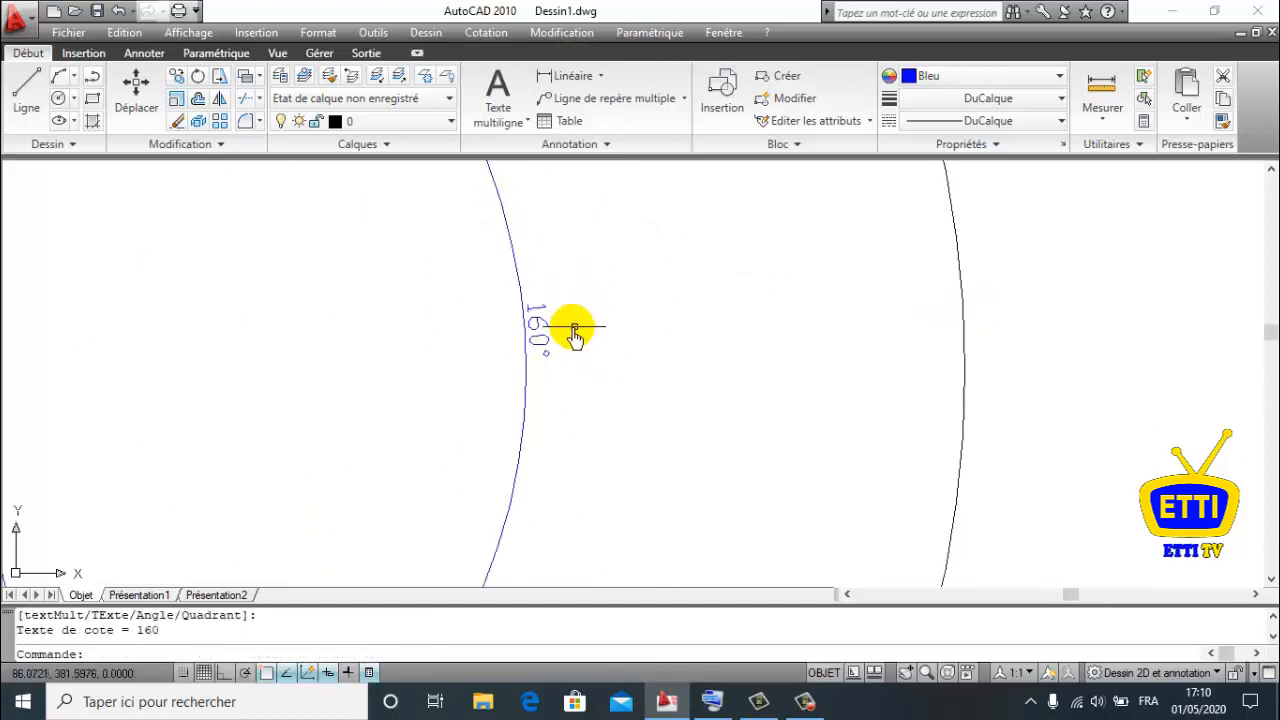
mouse_move(557, 337)
middle_mouse_down()
mouse_move(900, 371)
mouse_move(545, 390)
middle_mouse_up()
scroll(886, 371, "down", 3)
scroll(582, 290, "up", 4)
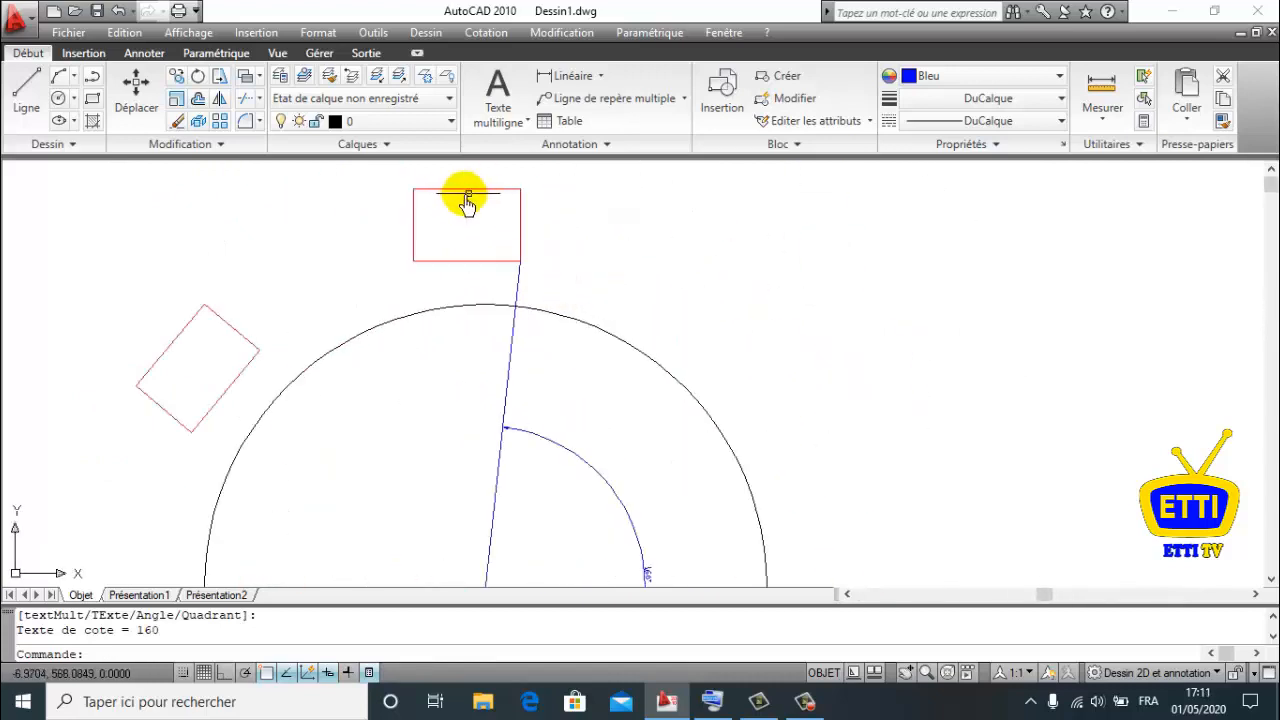
scroll(500, 335, "down", 4)
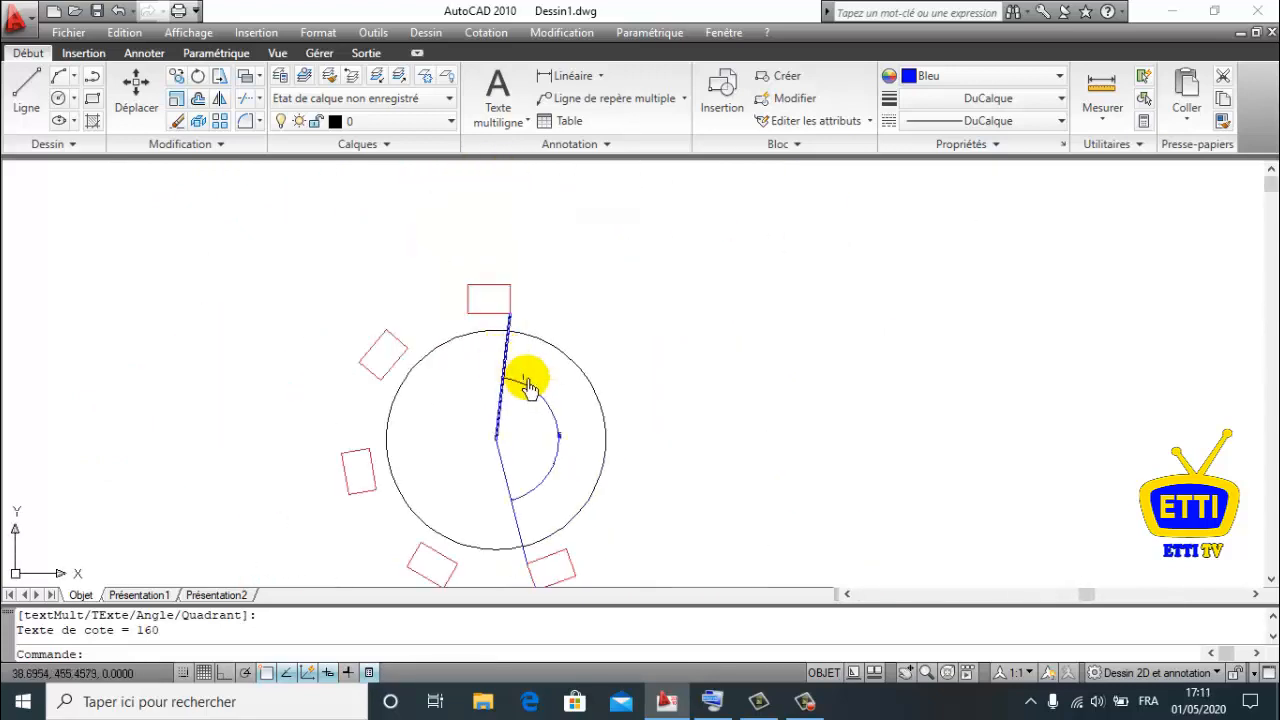
middle_click_drag(528, 377, 509, 260)
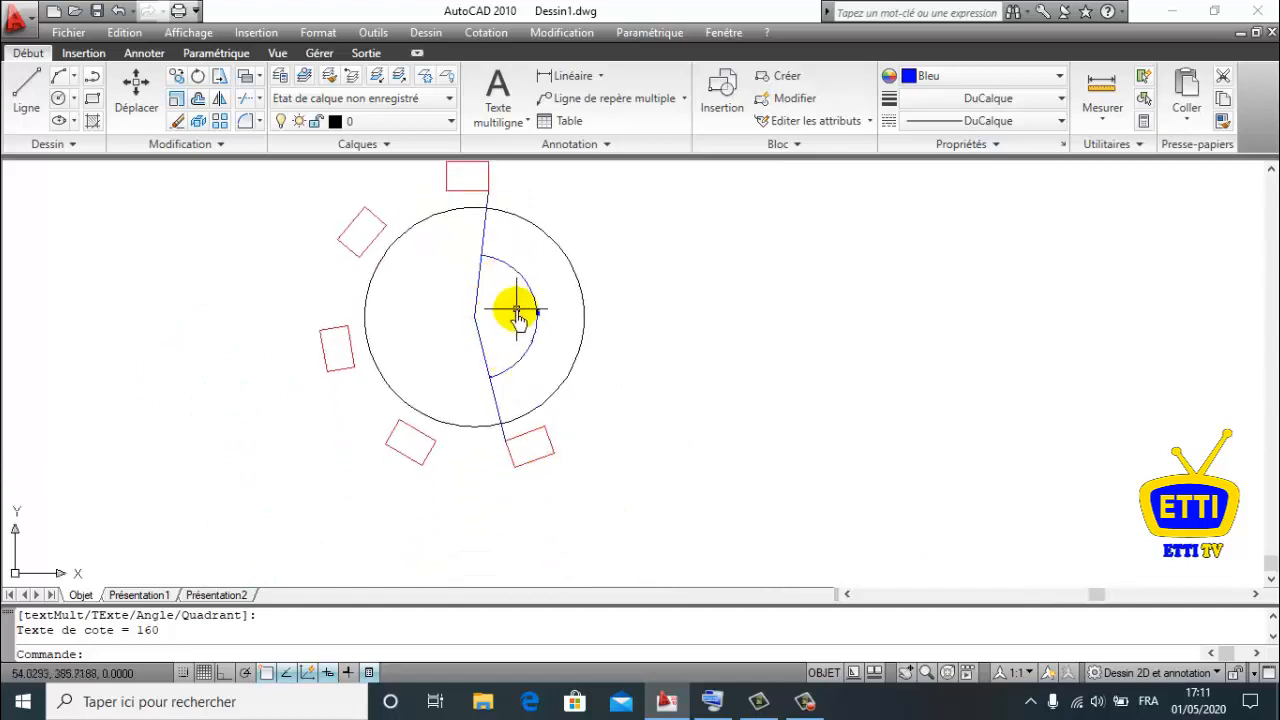
middle_click_drag(514, 309, 606, 503)
scroll(572, 418, "up", 3)
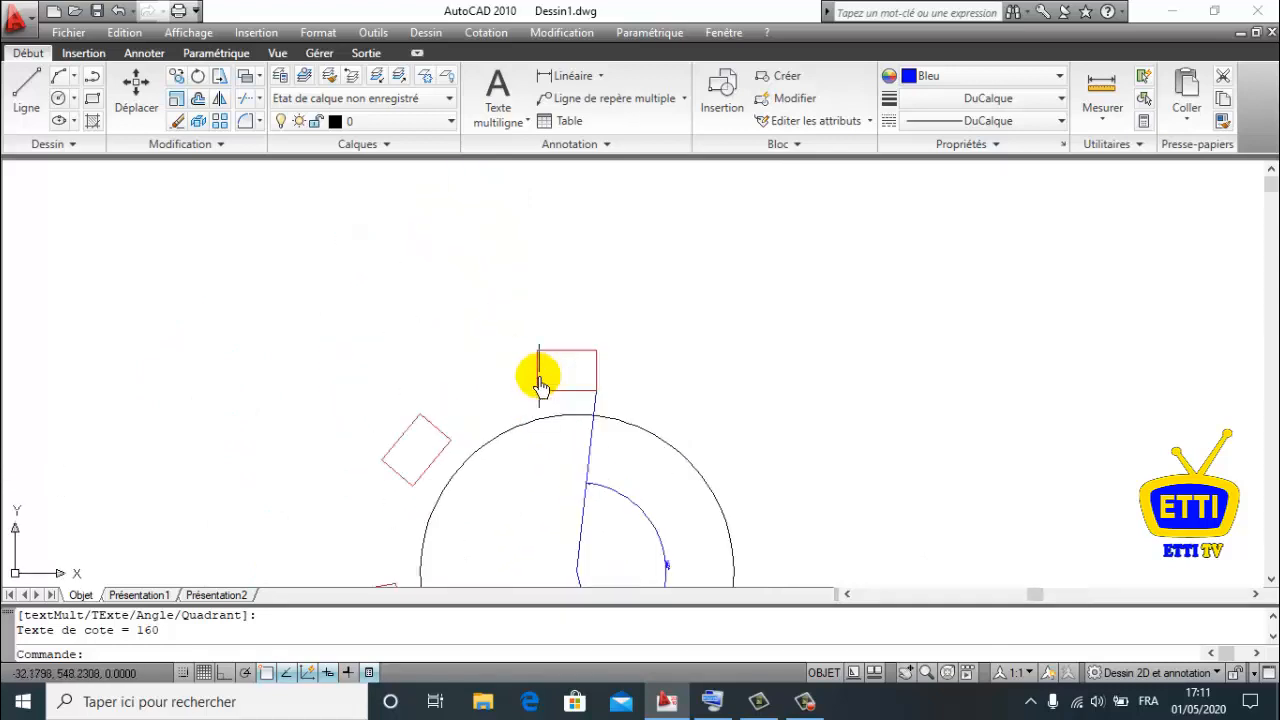
scroll(594, 423, "down", 2)
middle_click_drag(594, 423, 591, 302)
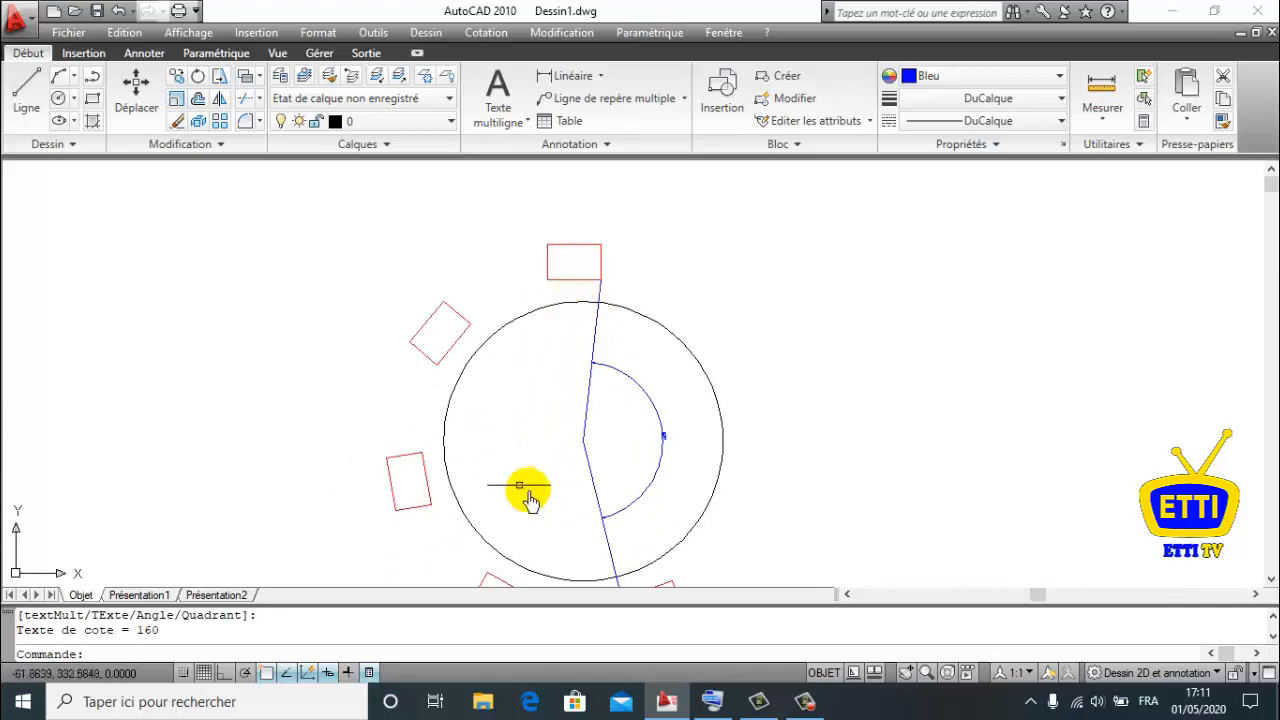
- Erase the angular dimension and both blue lines inside the circle
mouse_move(605, 518)
middle_mouse_down()
mouse_move(549, 377)
mouse_move(623, 514)
mouse_move(665, 537)
middle_mouse_up()
left_click(560, 427)
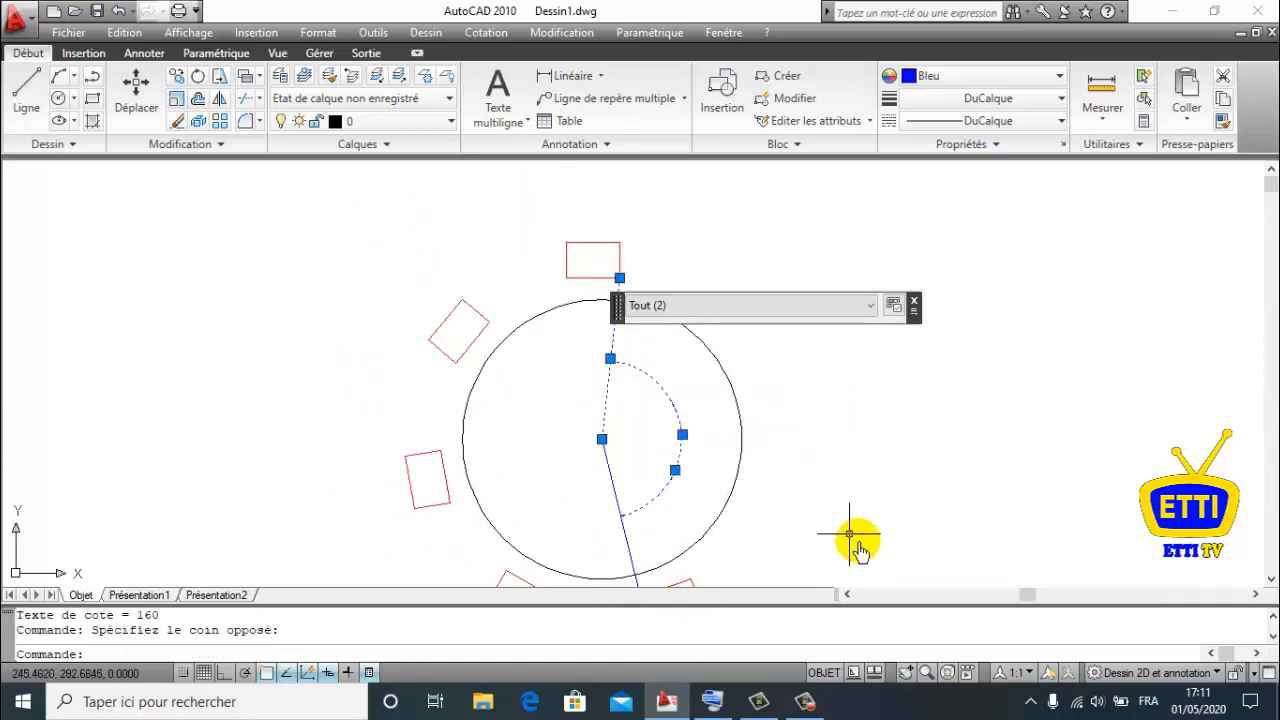
left_click(177, 124)
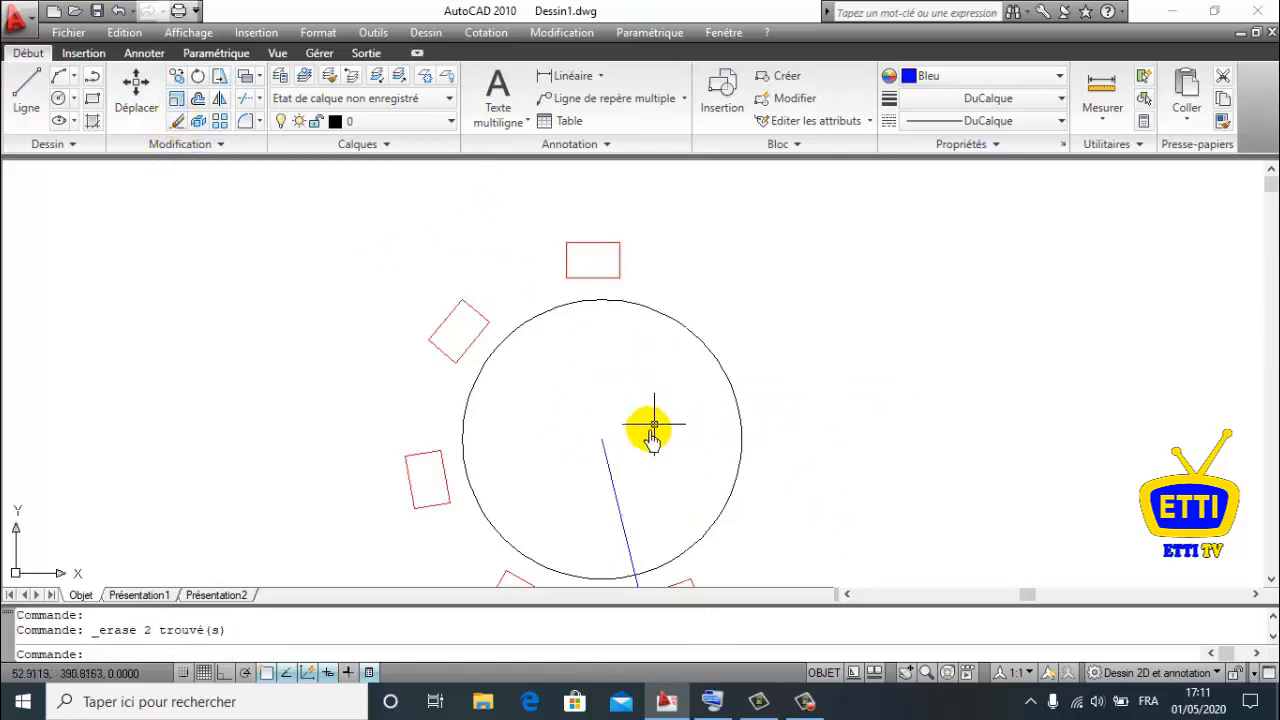
left_click(609, 467)
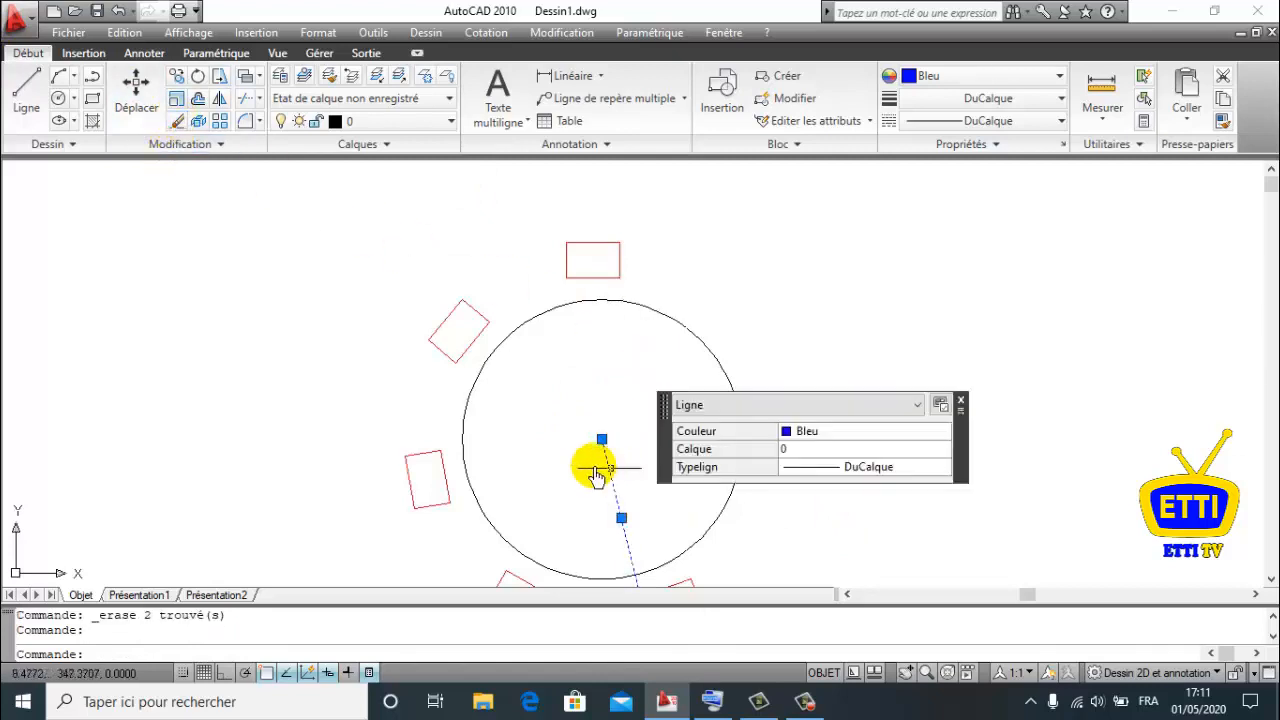
left_click(177, 121)
- With object snap on, draw lines from the original rectangle's upper-left corner through the circle's centre to the last copy's lower-right corner
left_click(40, 82)
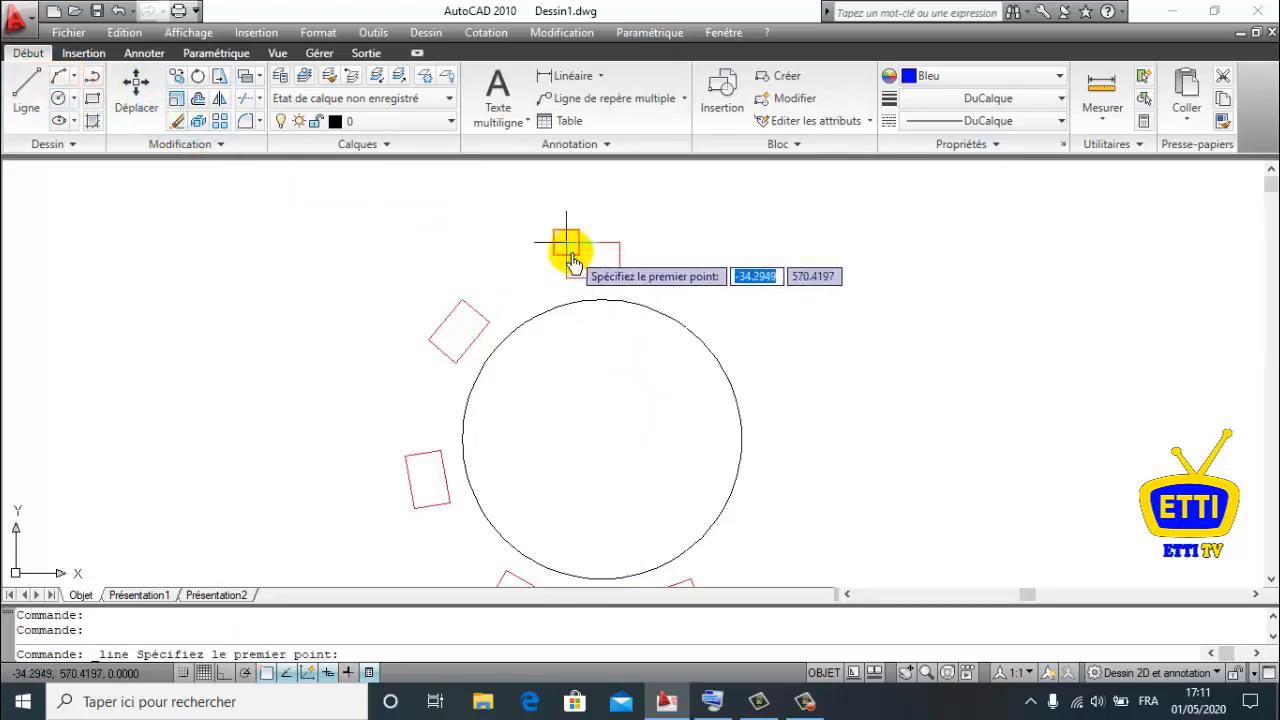
left_click(566, 244)
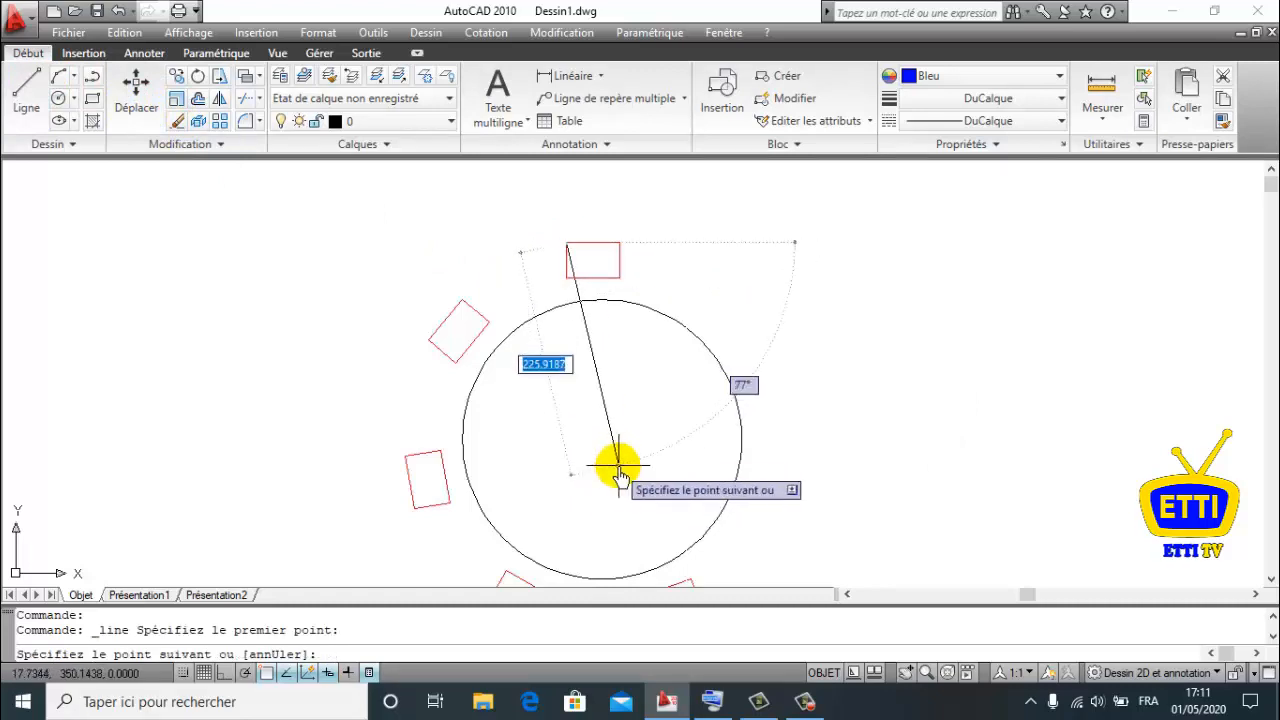
scroll(603, 475, "down", 4)
middle_click_drag(606, 477, 602, 363)
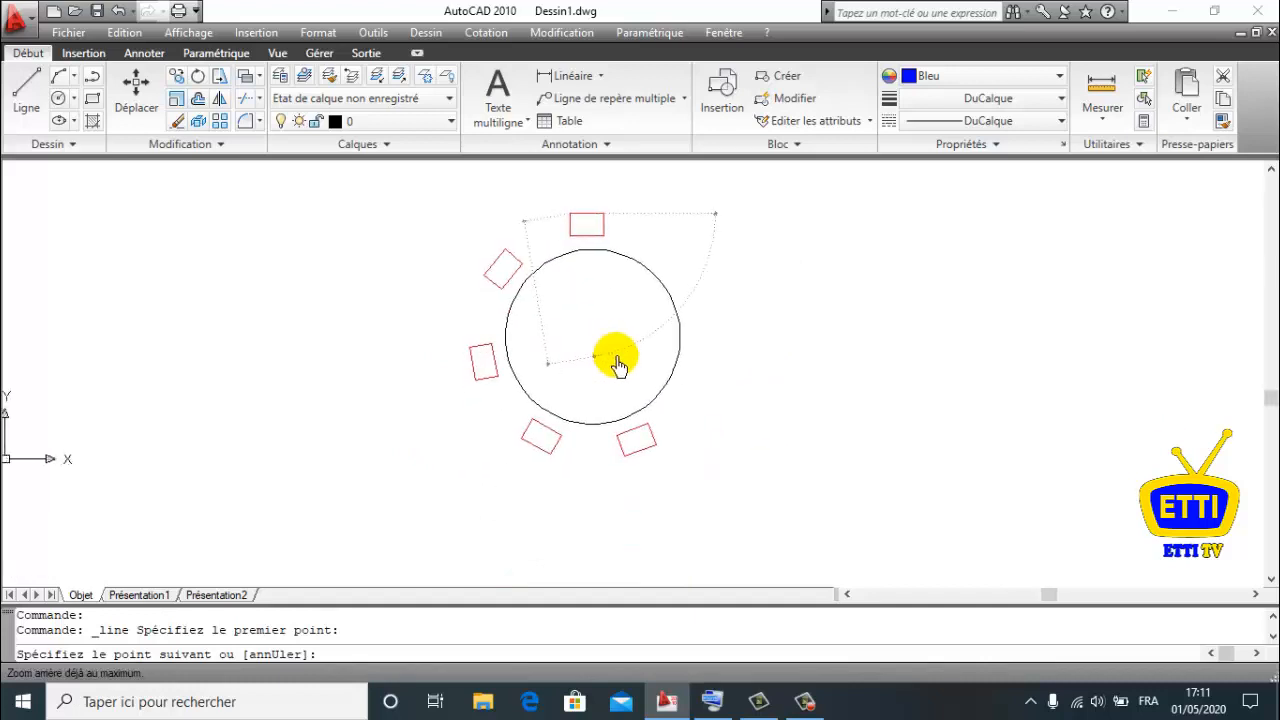
scroll(617, 360, "up", 3)
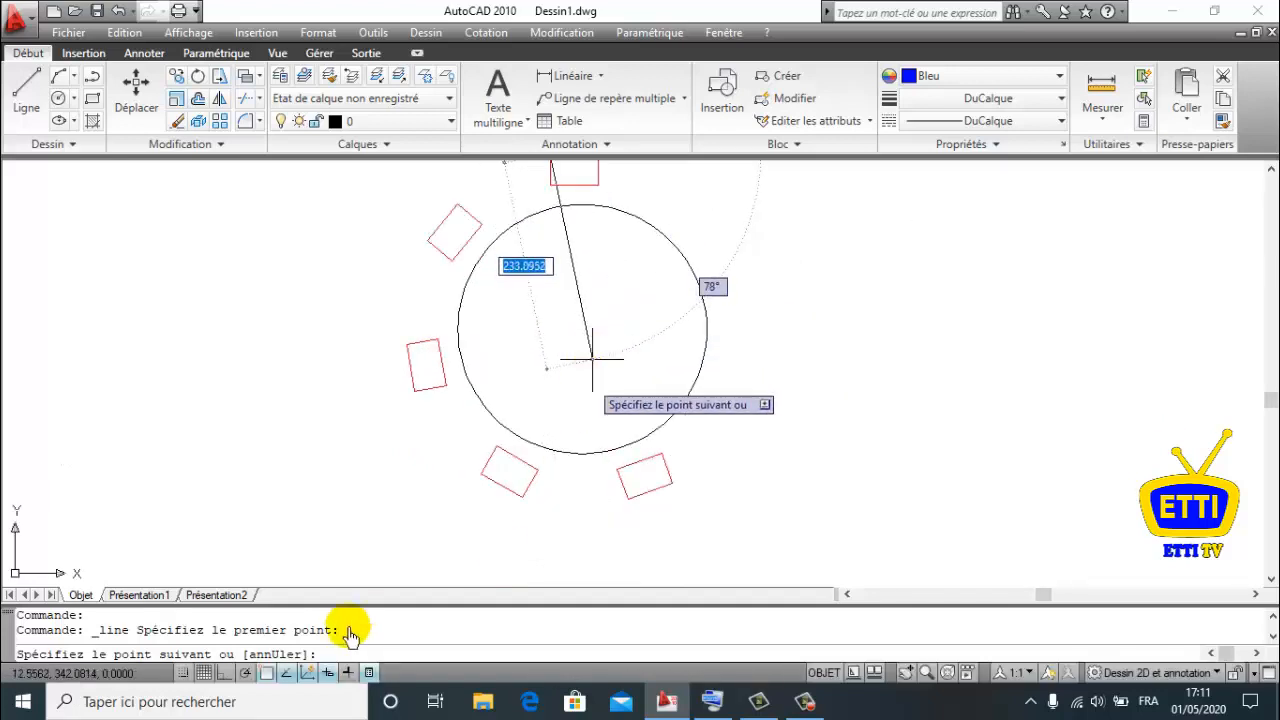
left_click(270, 680)
left_click(270, 680)
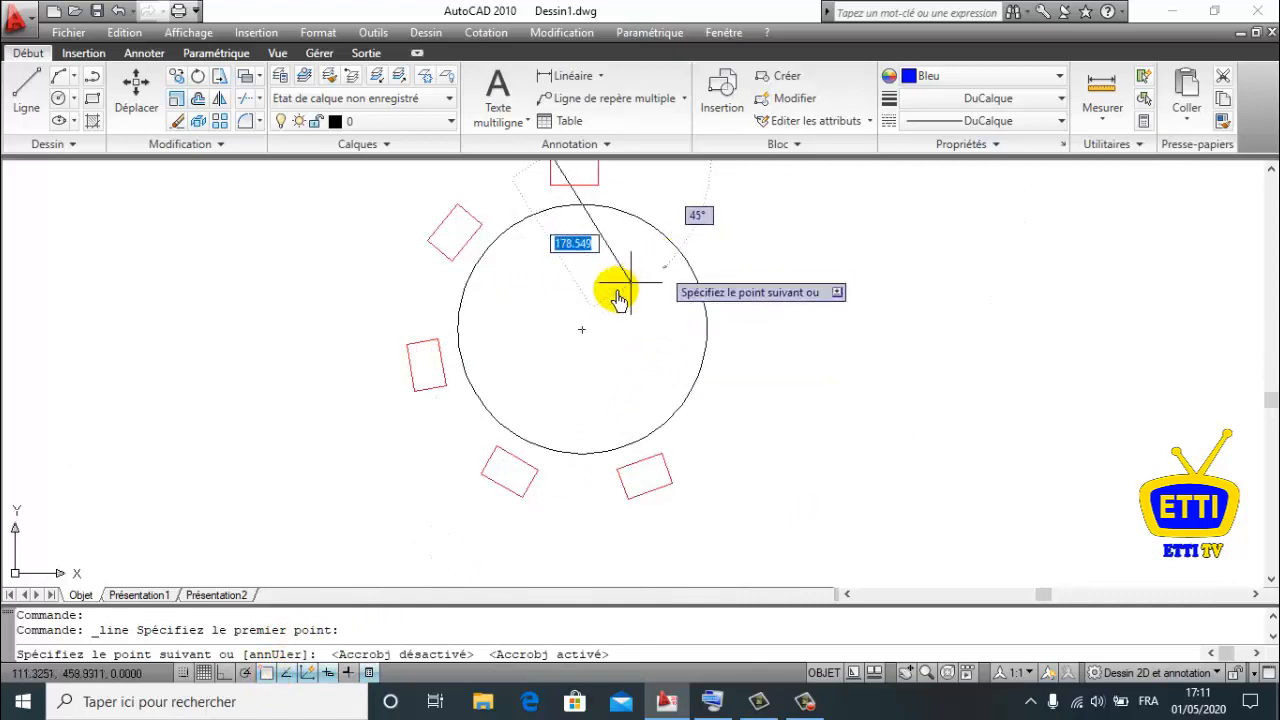
left_click(582, 331)
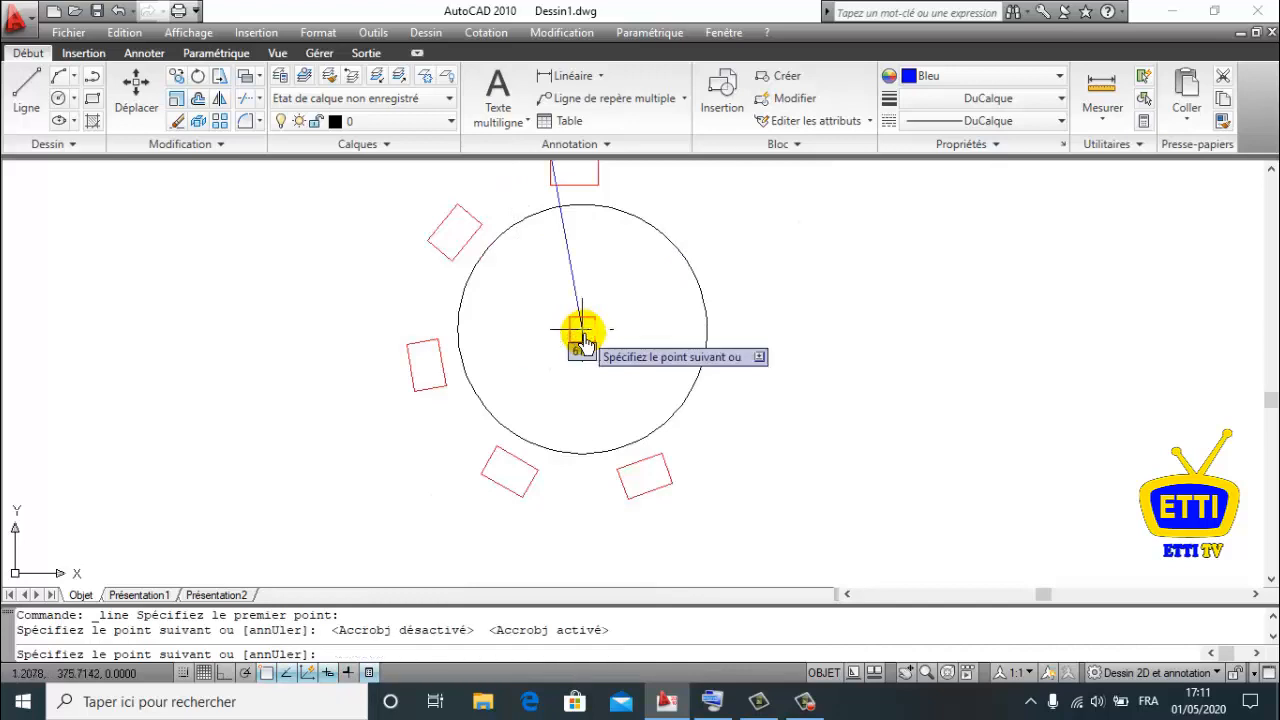
left_click(670, 481)
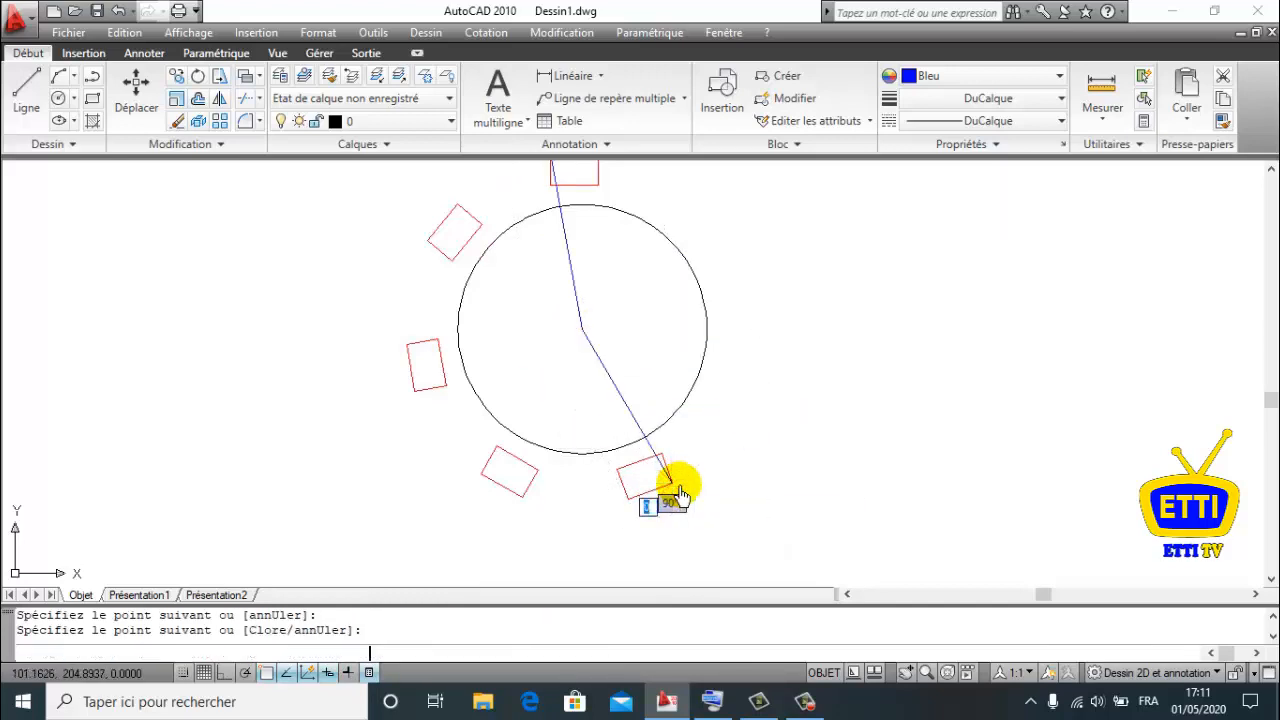
- Add an angular dimension between the two new blue lines, with its arc on the right side of the centre, and check its text
middle_click_drag(741, 300, 727, 398)
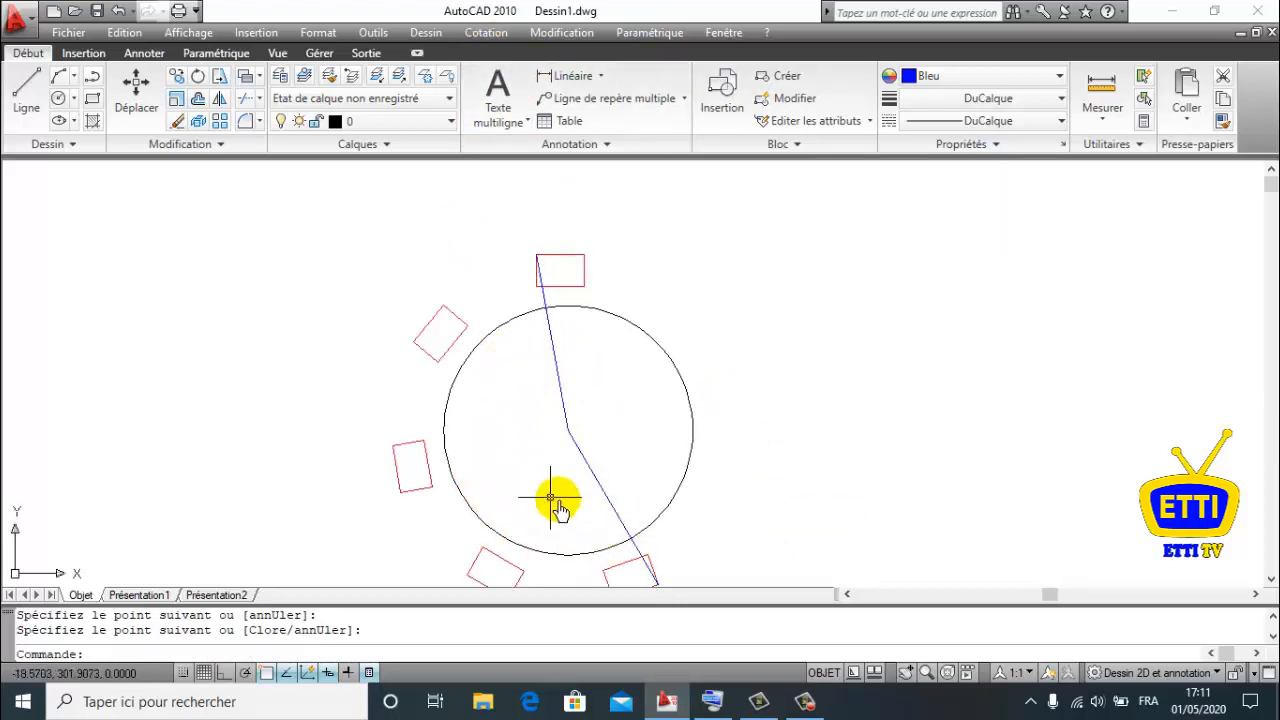
left_click(486, 32)
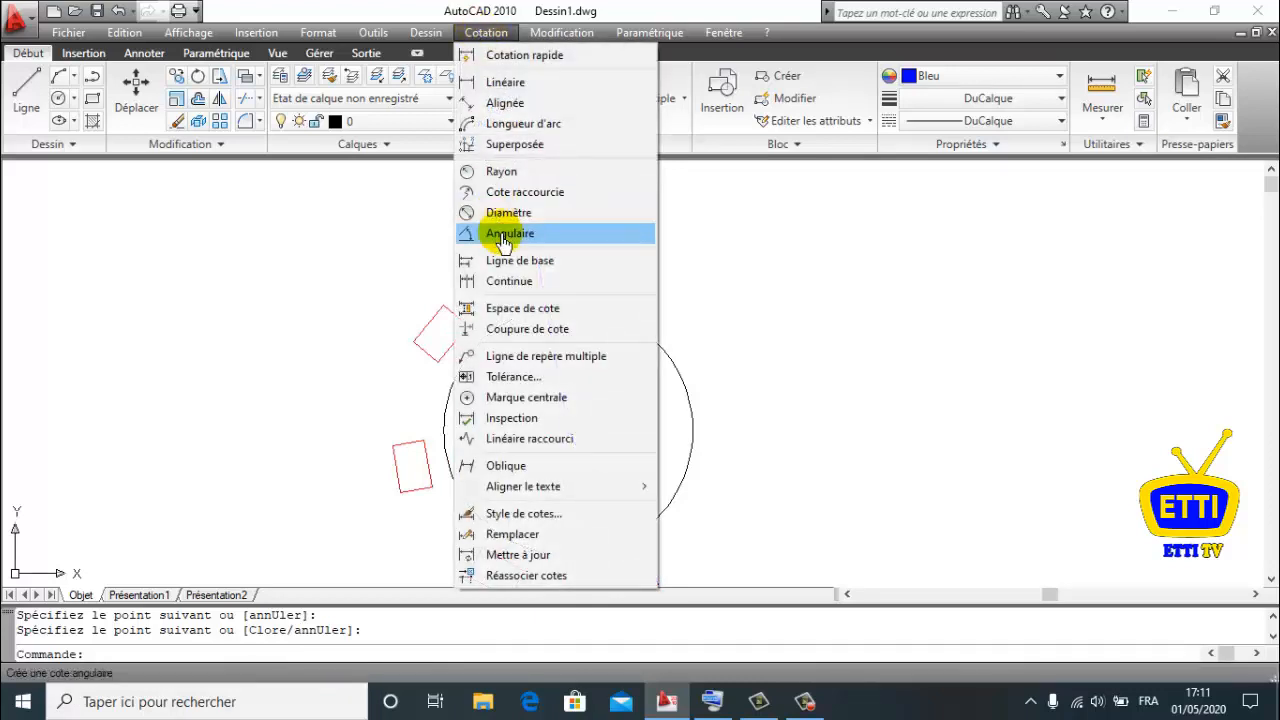
left_click(478, 232)
left_click(576, 460)
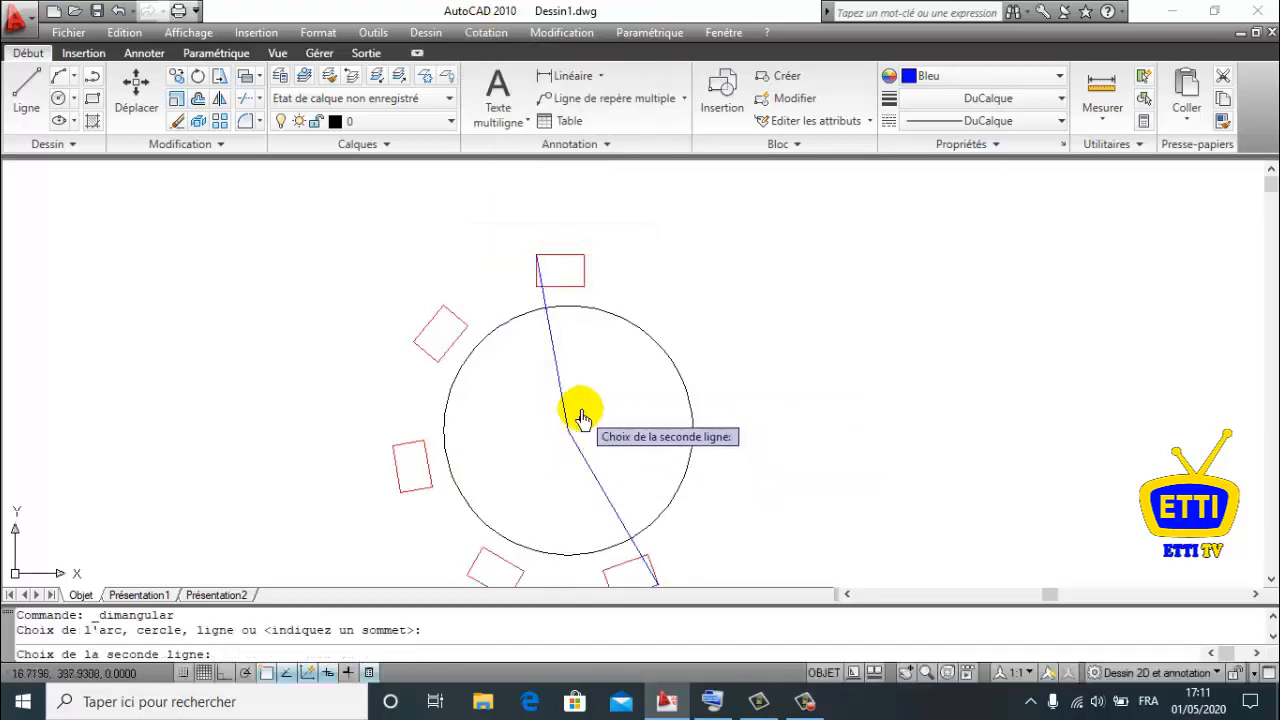
left_click(557, 380)
left_click(623, 380)
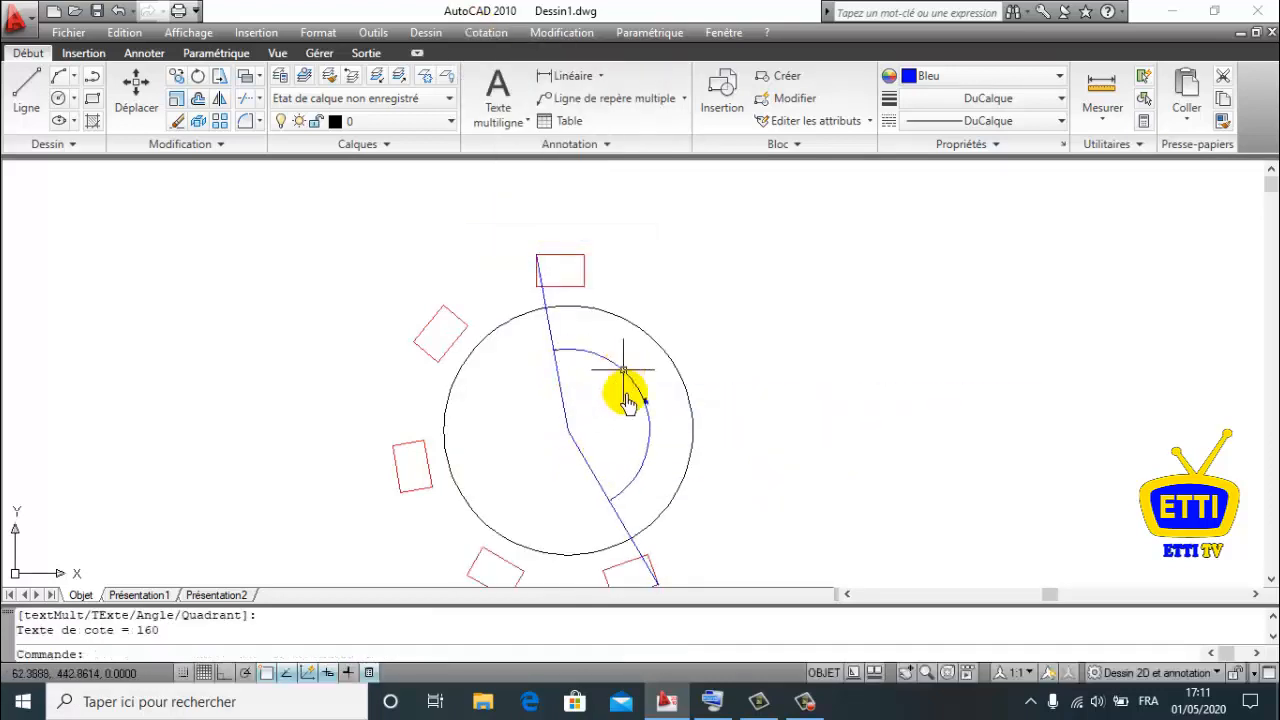
scroll(654, 457, "up", 4)
scroll(652, 456, "down", 5)
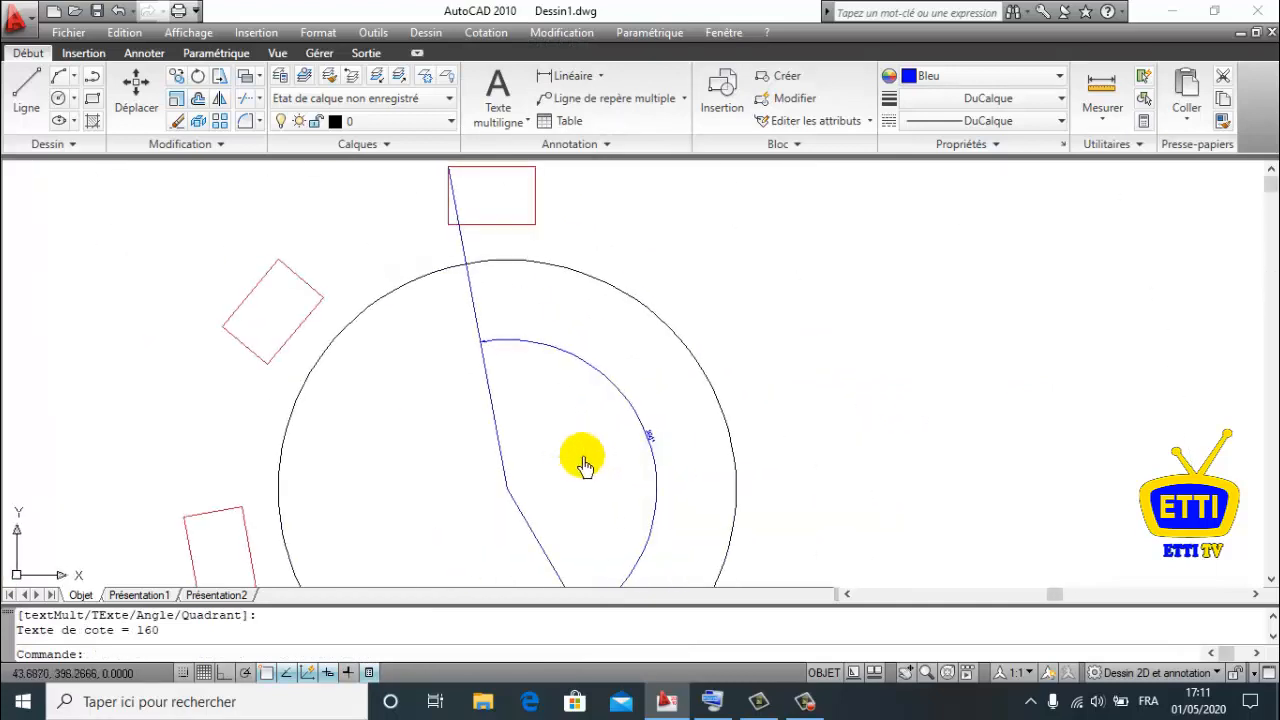
- Select both blue lines together with their angular dimension and erase them
middle_click_drag(586, 460, 928, 364)
scroll(882, 510, "down", 3)
middle_click_drag(923, 437, 749, 391)
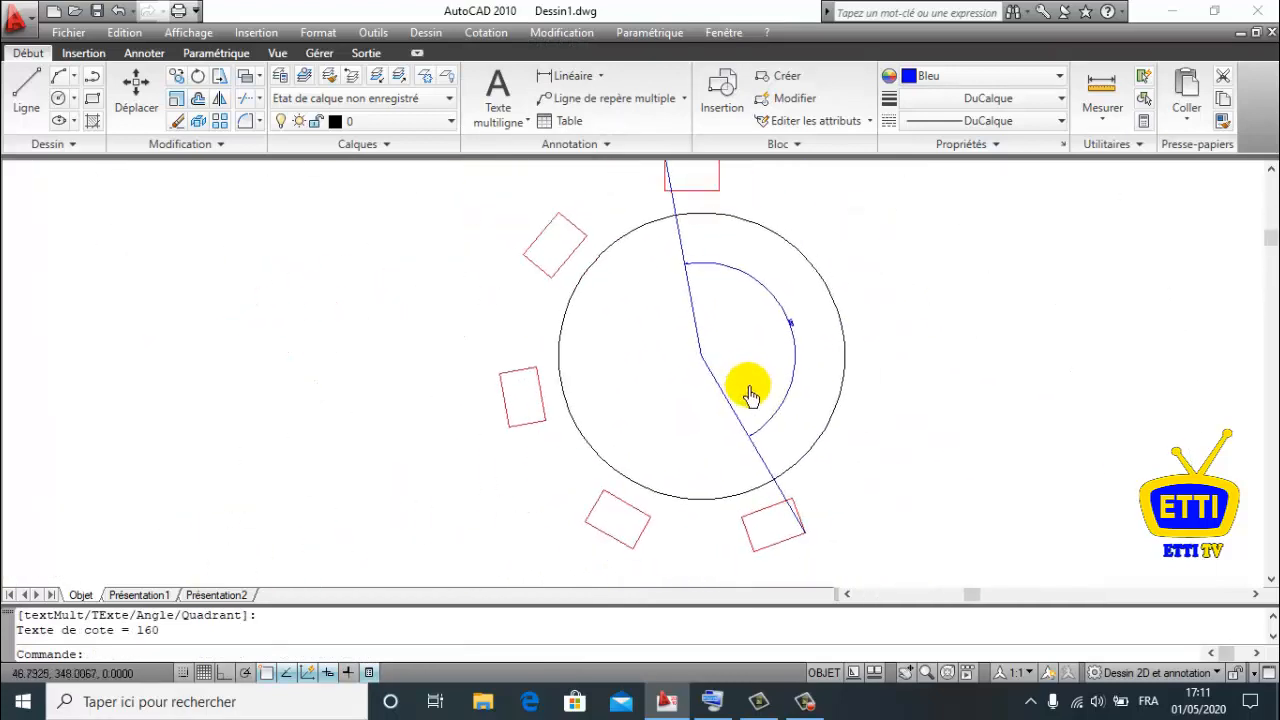
scroll(749, 391, "down", 2)
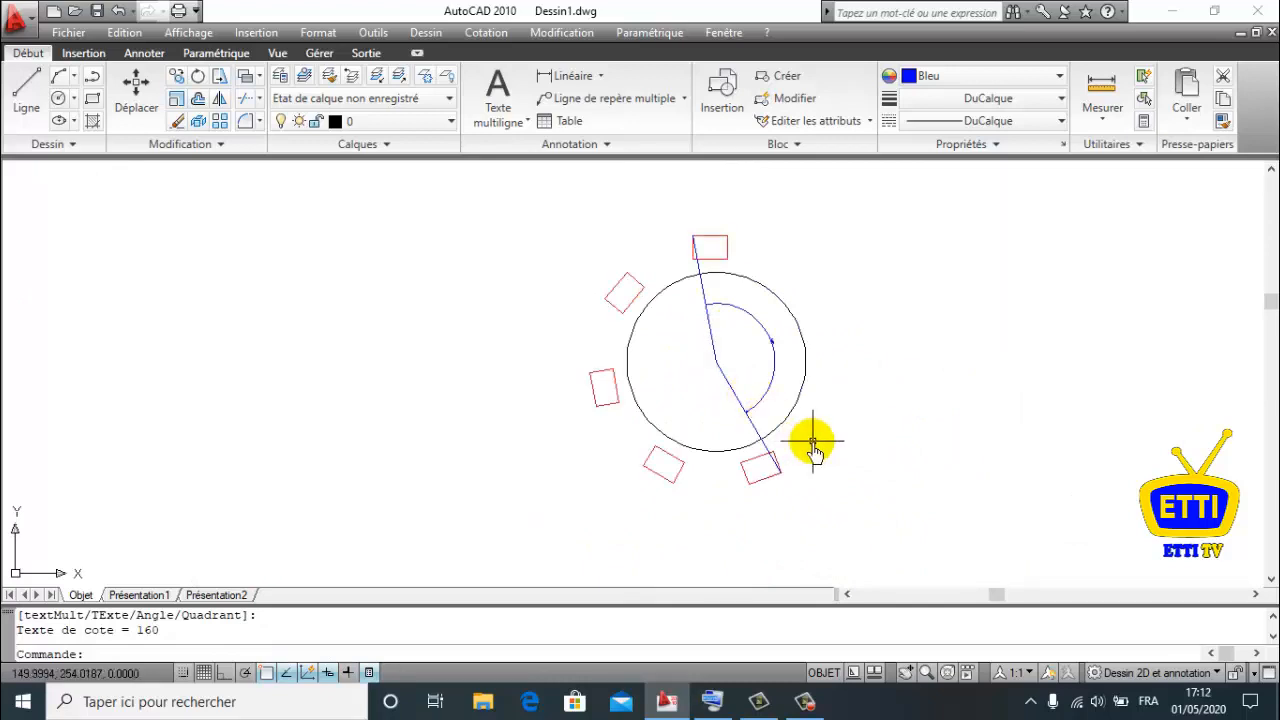
left_click(763, 318)
left_click(709, 386)
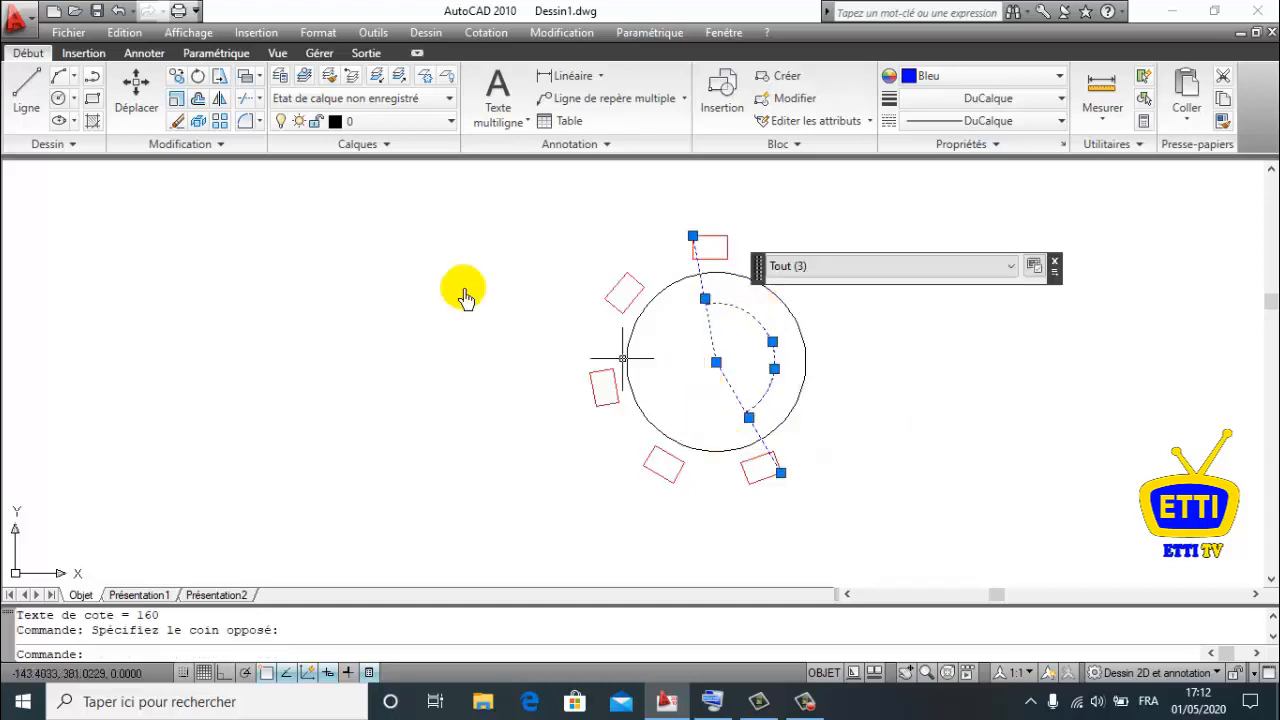
left_click(187, 124)
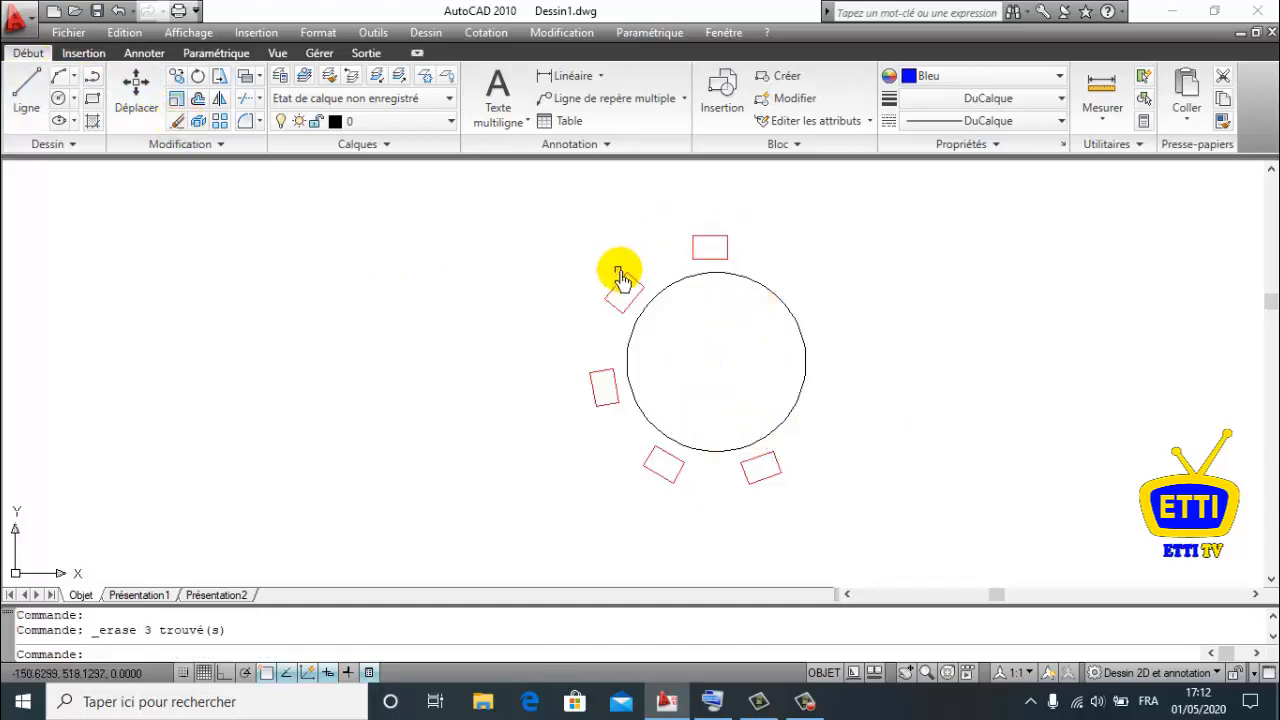
- Erase the two rotated rectangle copies beside the circle's left side
left_click(644, 262)
left_click(586, 320)
left_click(177, 121)
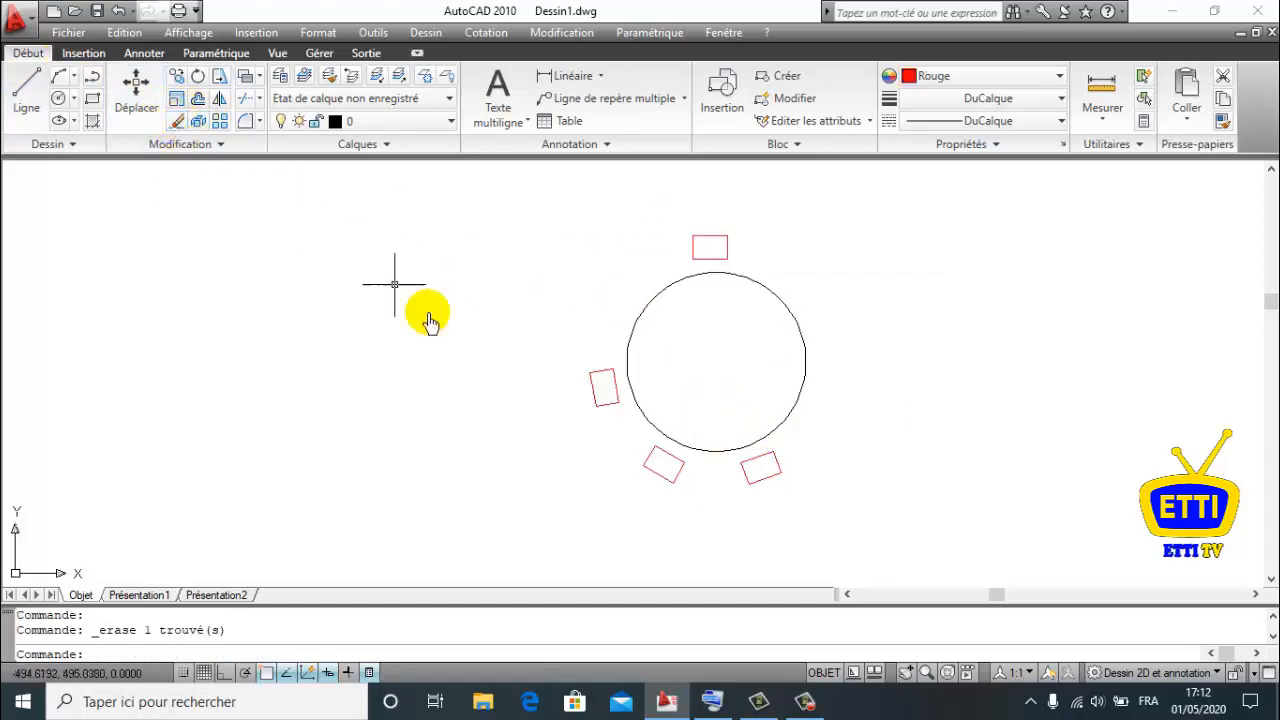
left_click(608, 349)
left_click(578, 420)
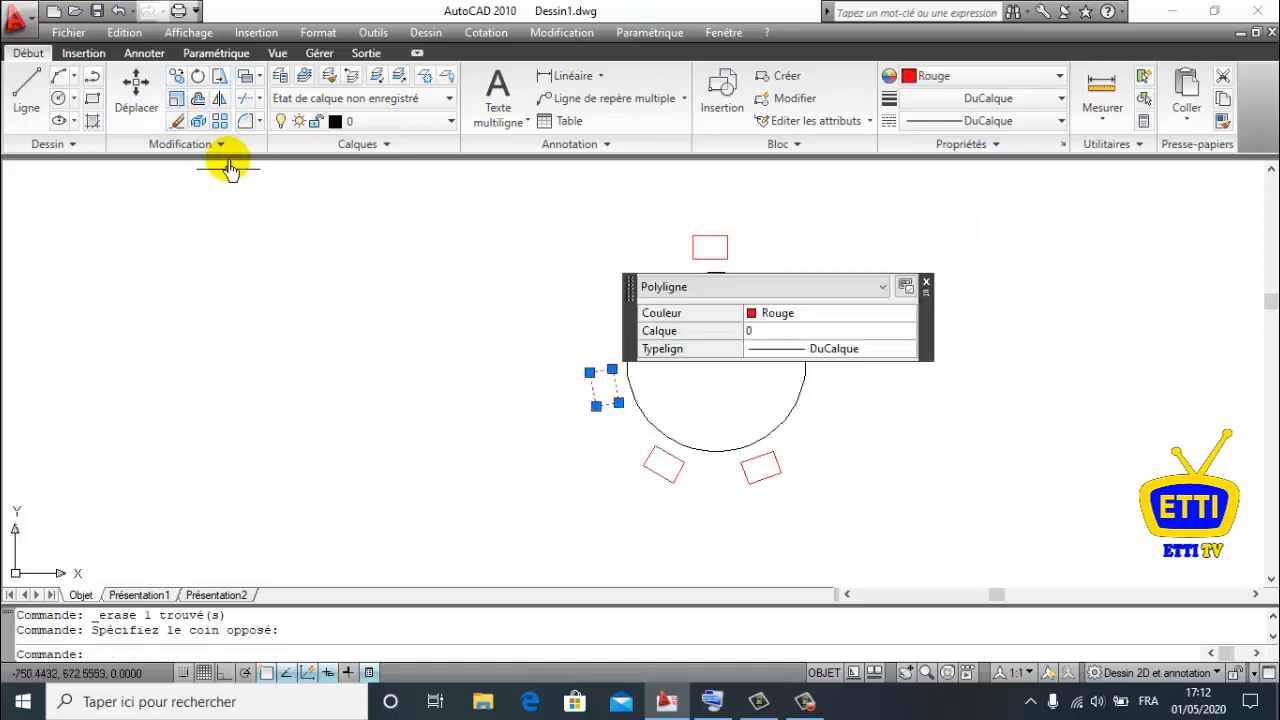
left_click(177, 124)
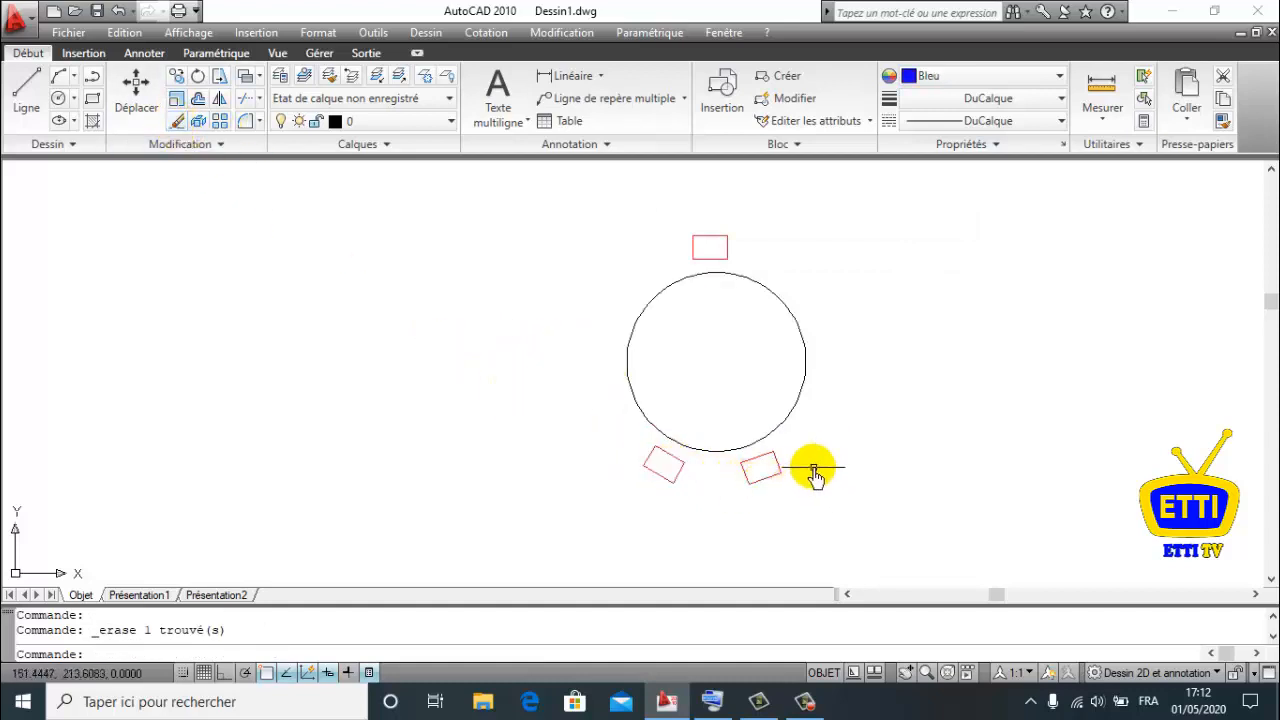
- Erase the two rotated rectangle copies below the circle, leaving only the original rectangle above it
left_click(808, 455)
left_click(780, 497)
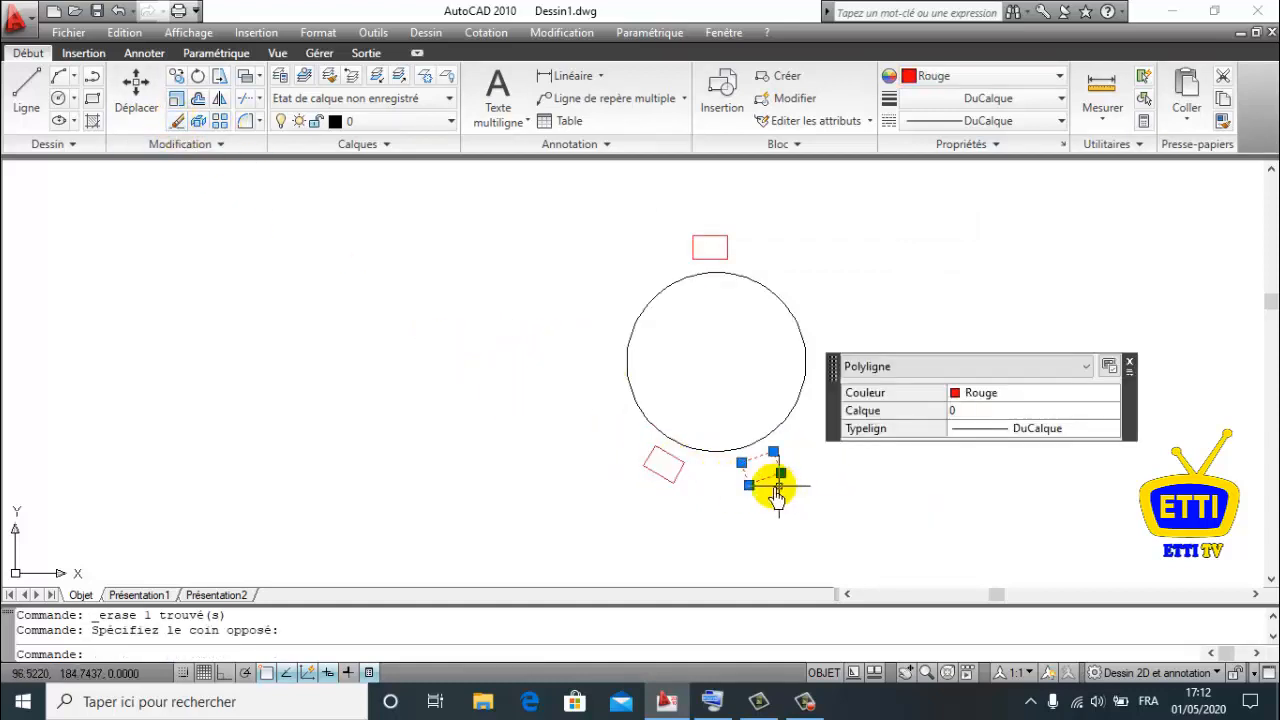
left_click(180, 123)
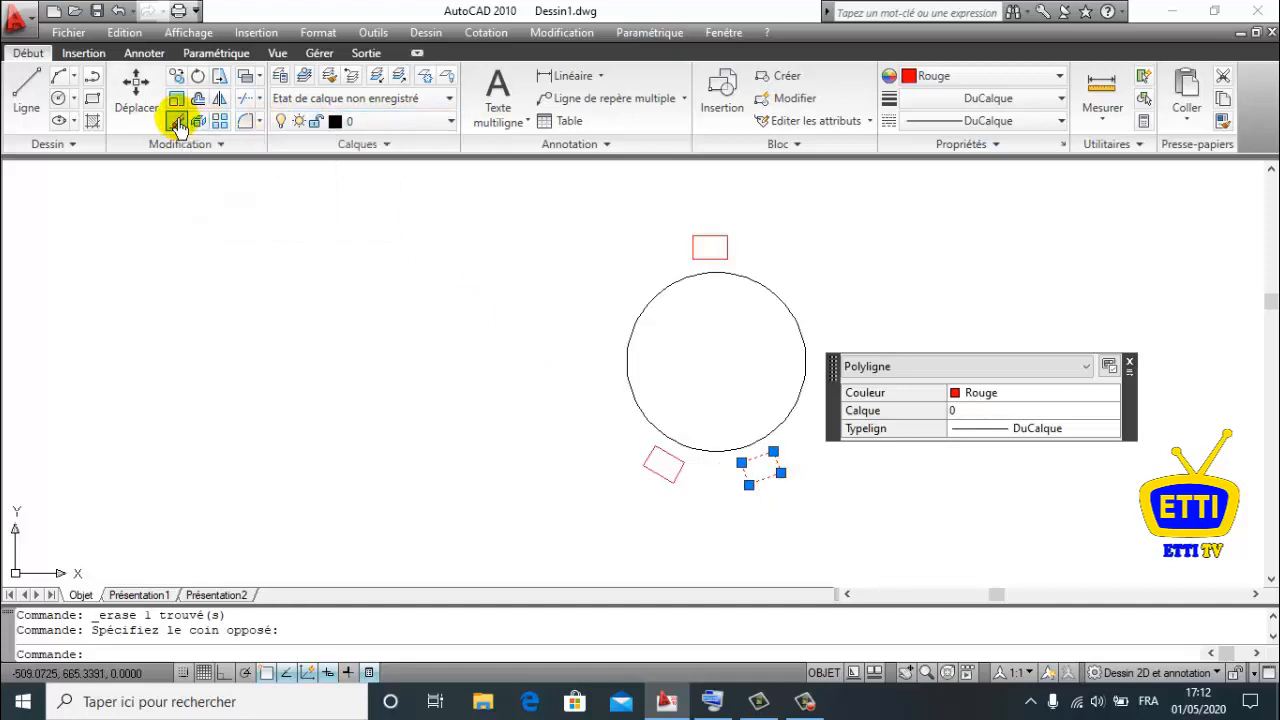
left_click(681, 466)
left_click(180, 121)
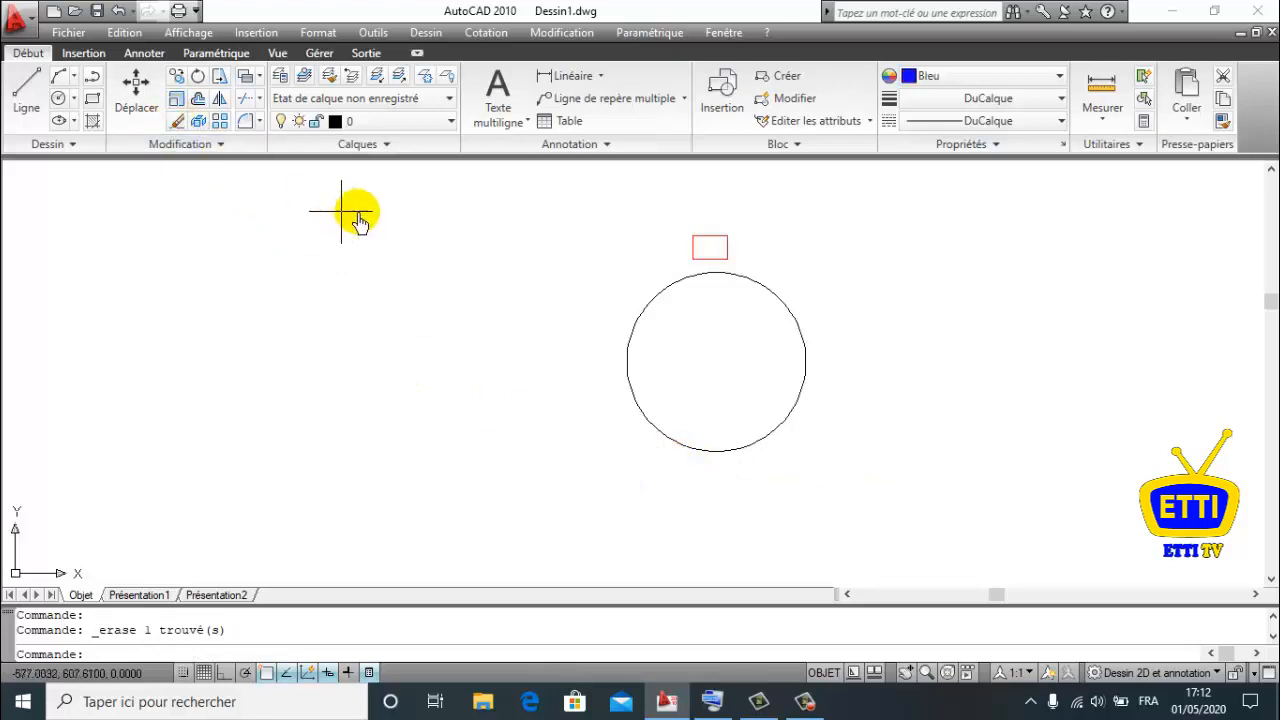
middle_click_drag(749, 314, 571, 357)
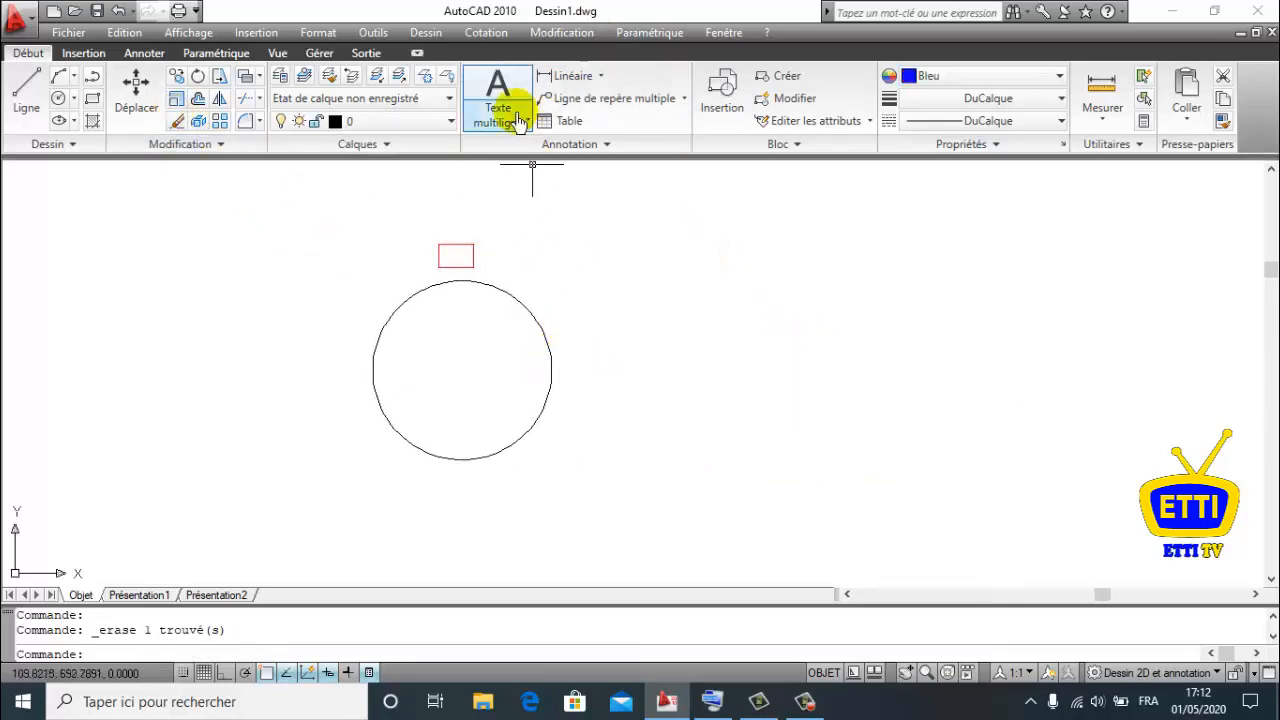
- Set up a polar array by total number of items and angle between items, with 6 items at 27 degrees
left_click(549, 33)
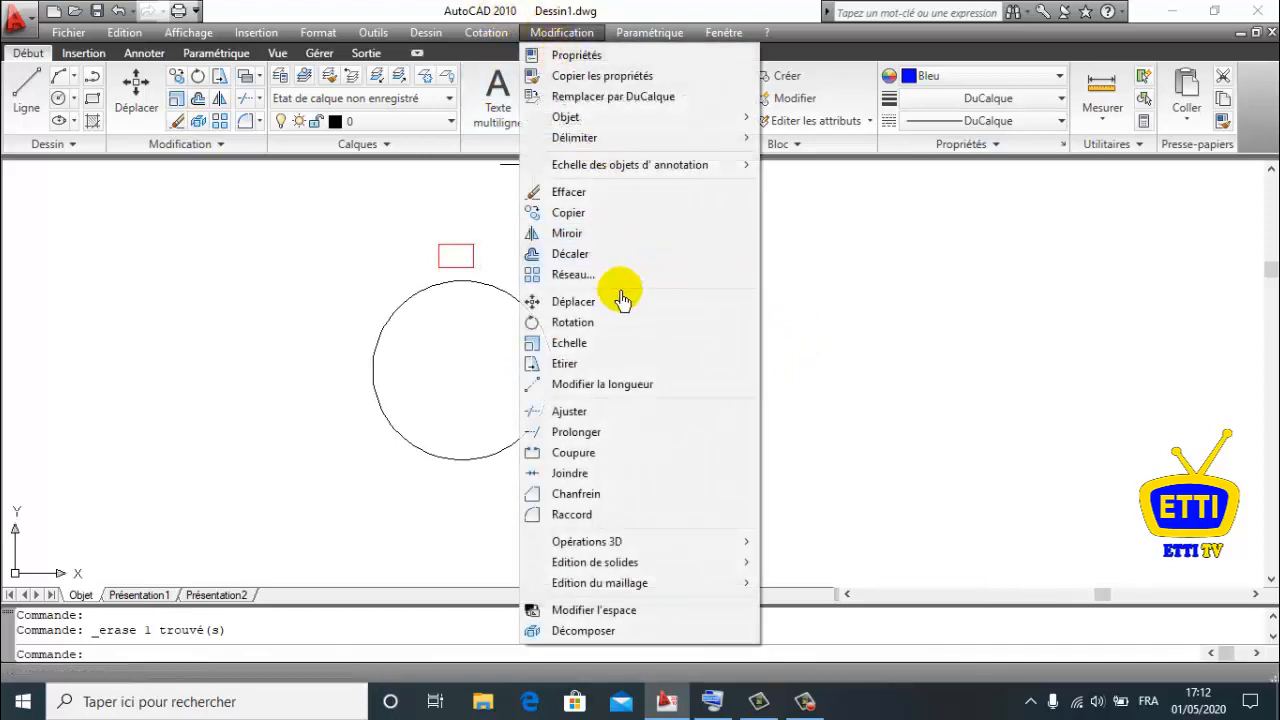
left_click(617, 276)
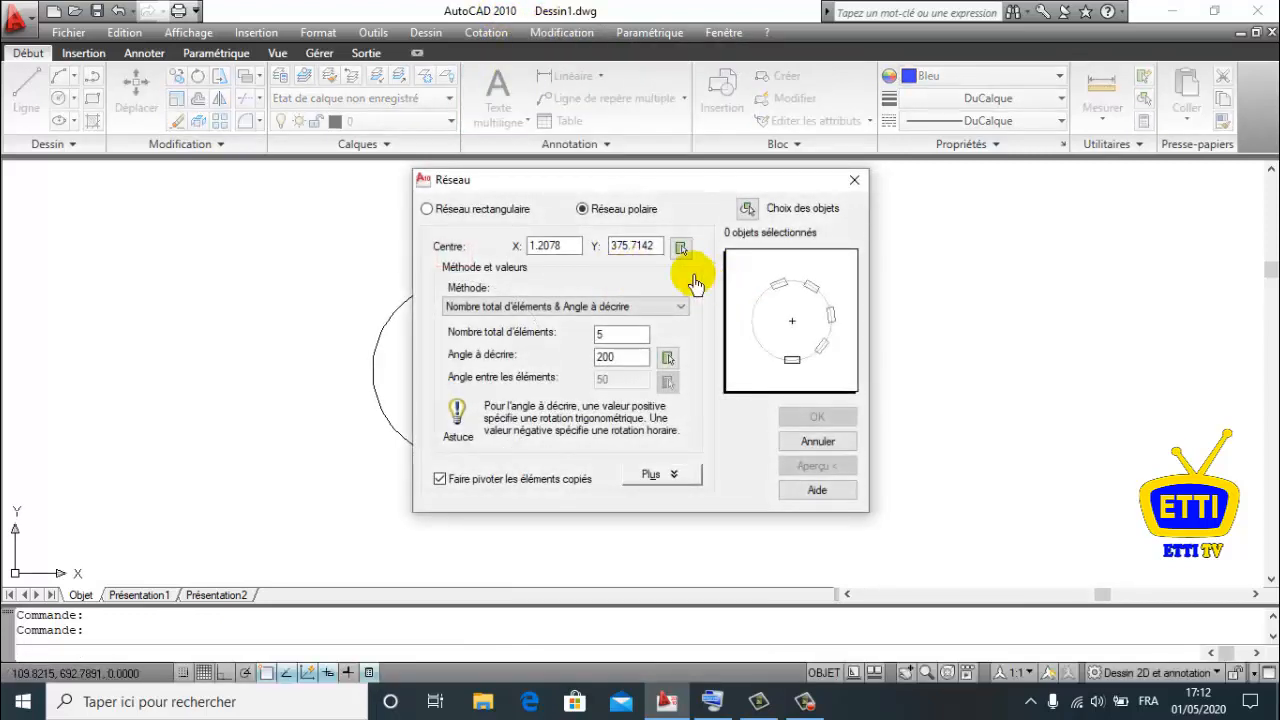
left_click(600, 310)
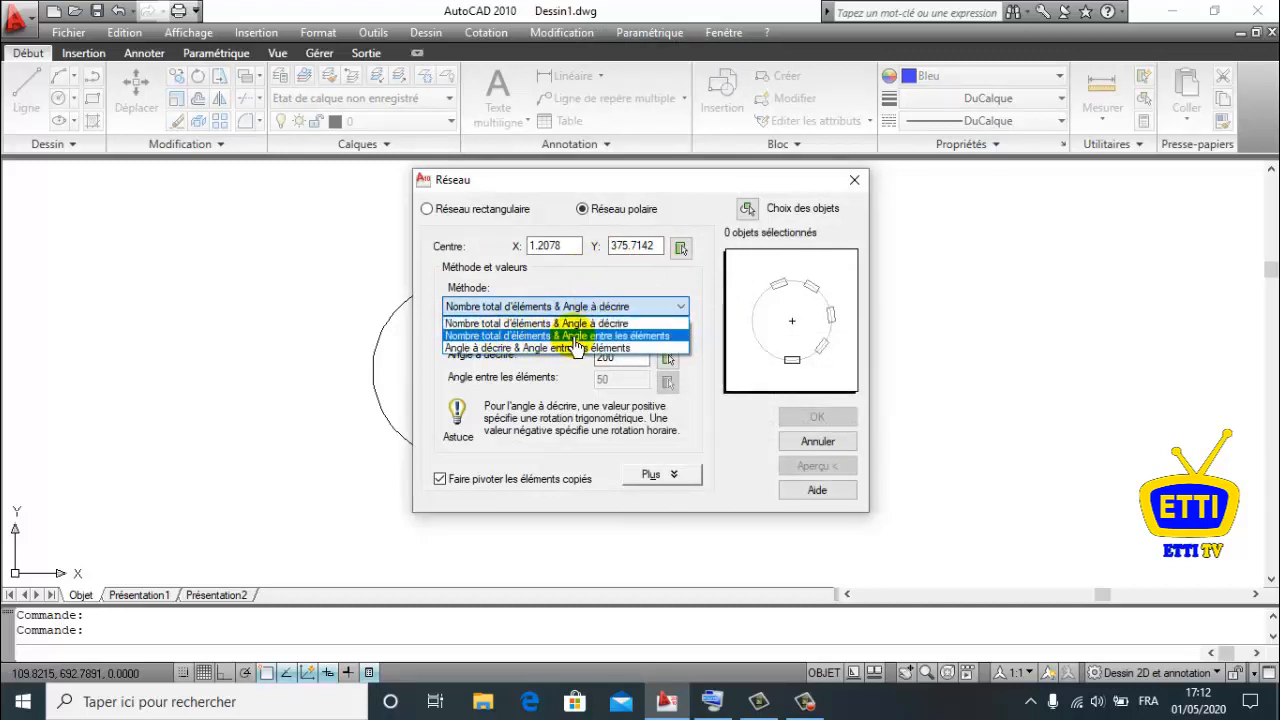
left_click(676, 345)
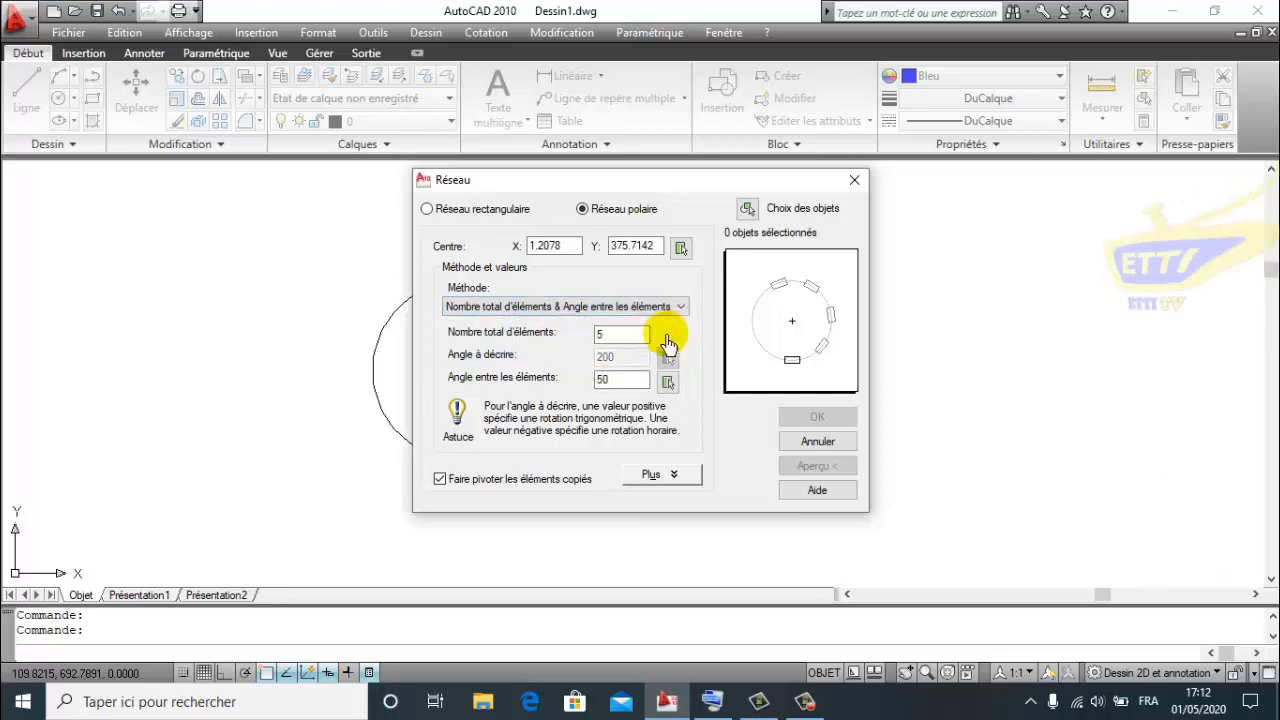
double_click(618, 342)
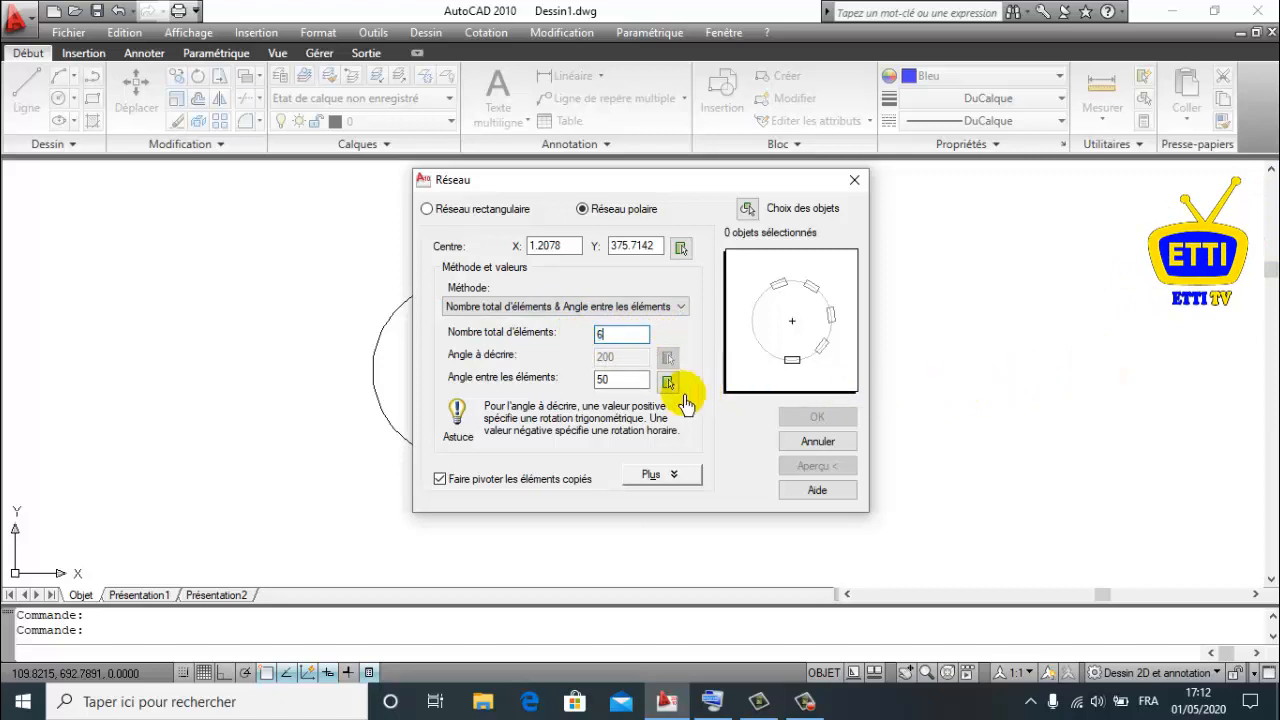
double_click(620, 381)
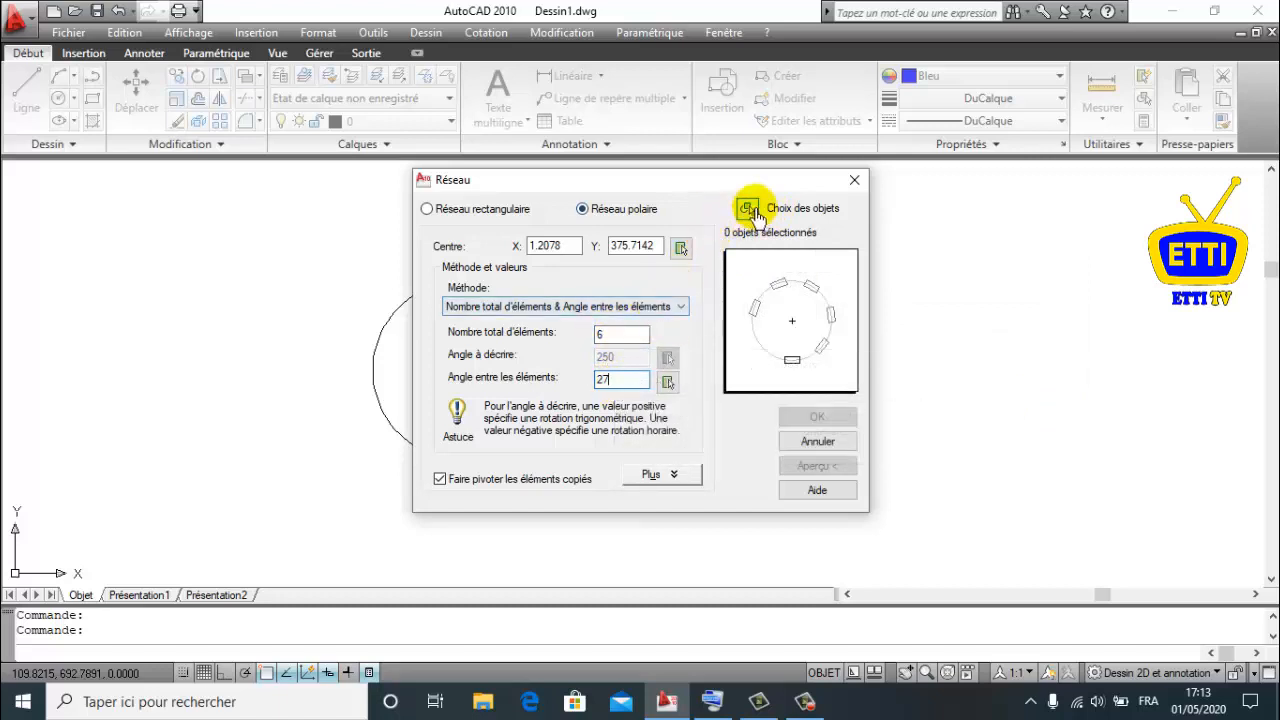
- Select the red rectangle above the circle as the array object and create the polar array
left_click(747, 210)
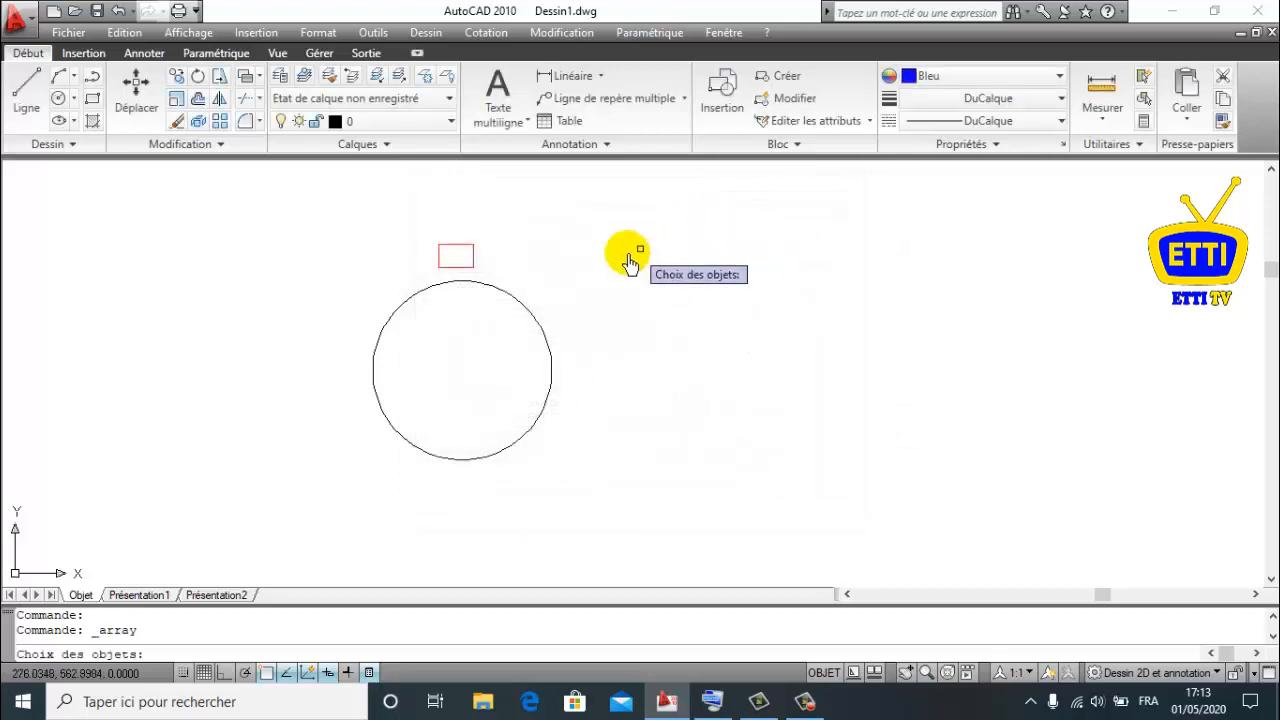
left_click(441, 262)
key("Return")
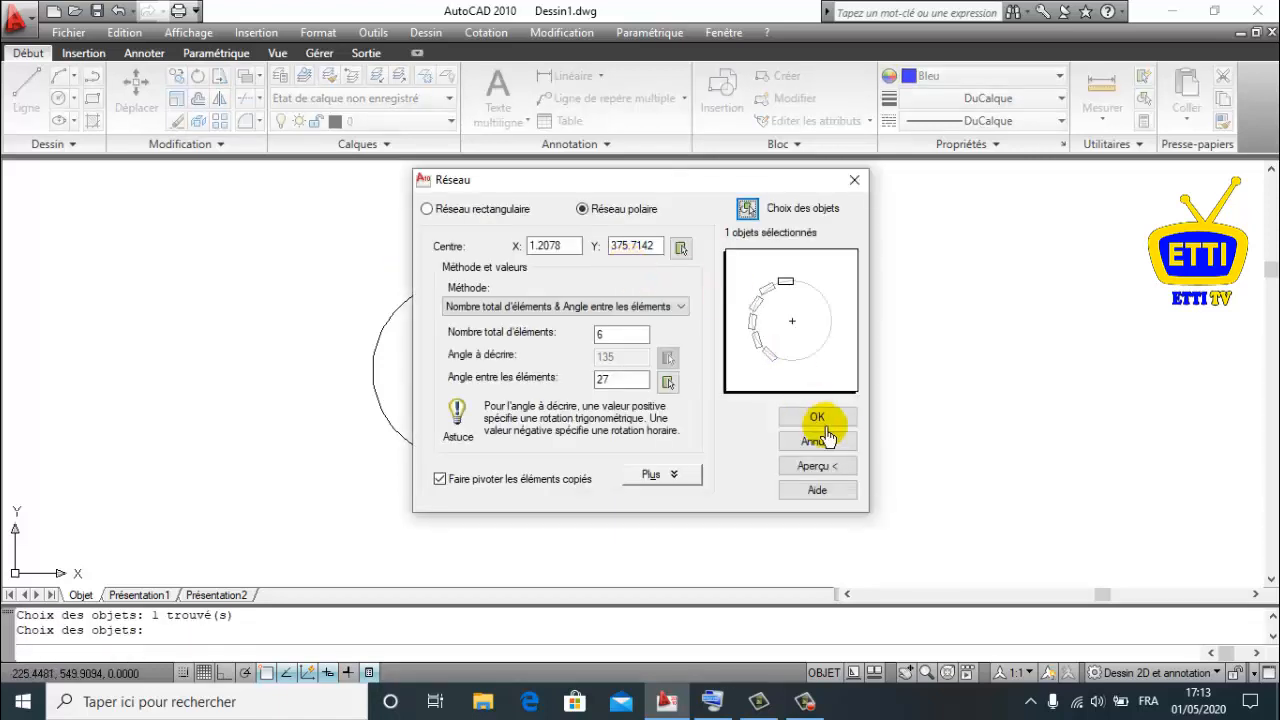
left_click(817, 417)
middle_click_drag(480, 371, 620, 409)
scroll(709, 314, "up", 2)
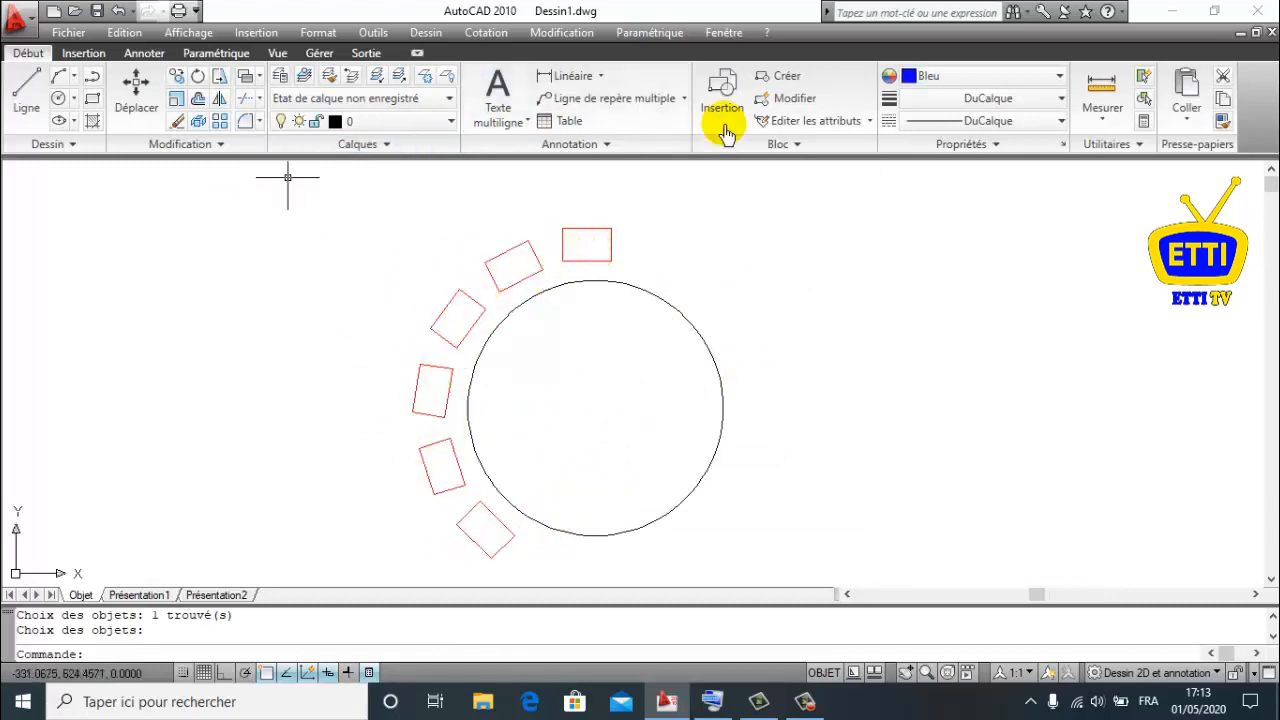
- Draw connected lines from the original rectangle's lower-right corner to the circle's centre and on to the matching corner of the first copy
left_click(30, 88)
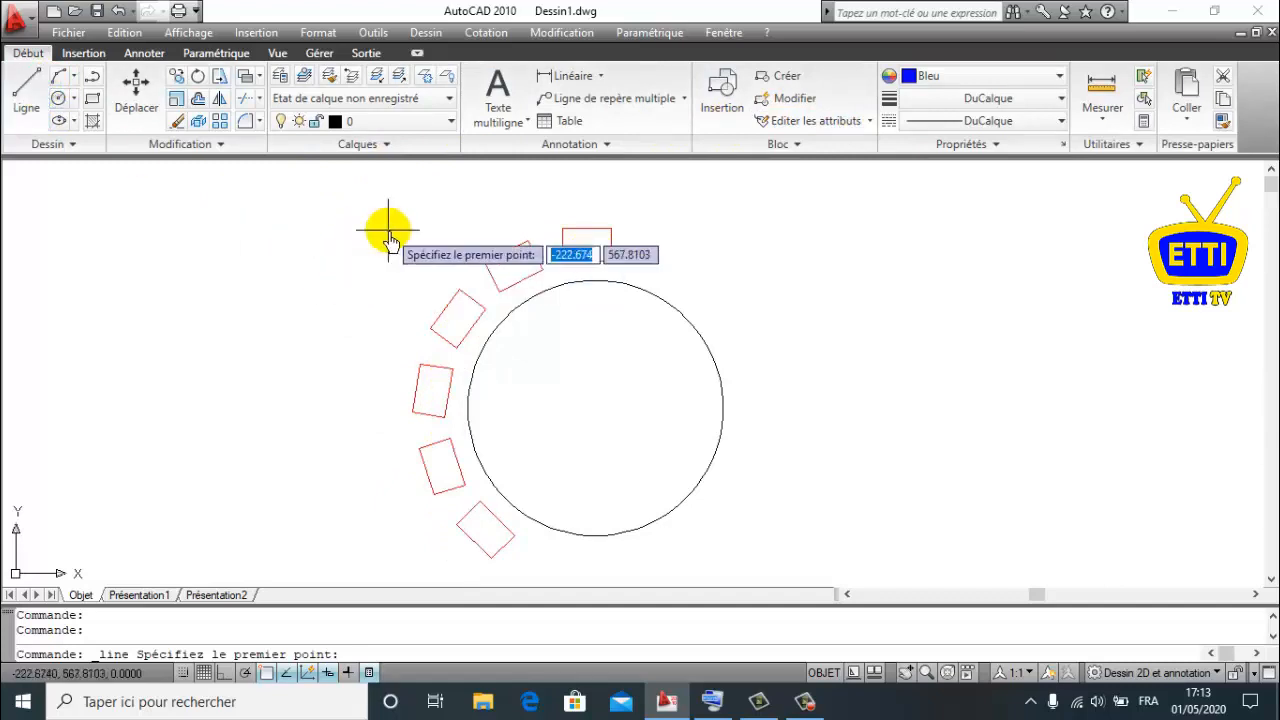
left_click(610, 259)
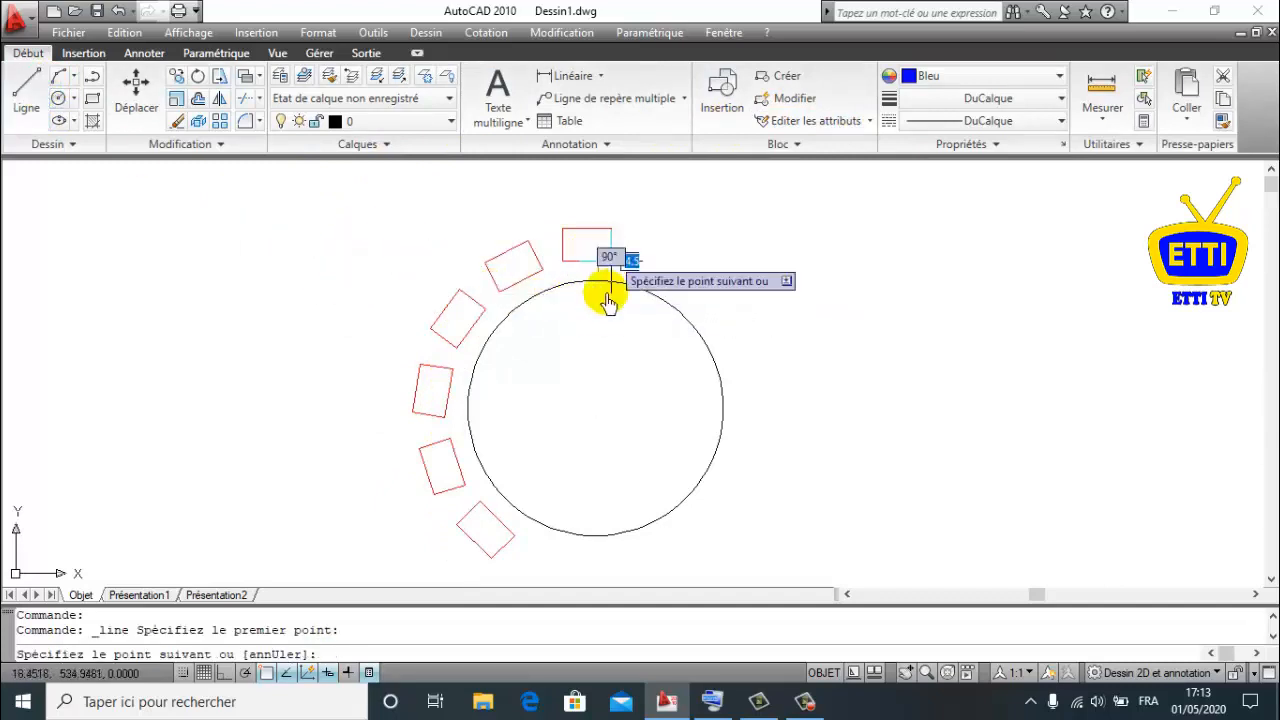
left_click(595, 405)
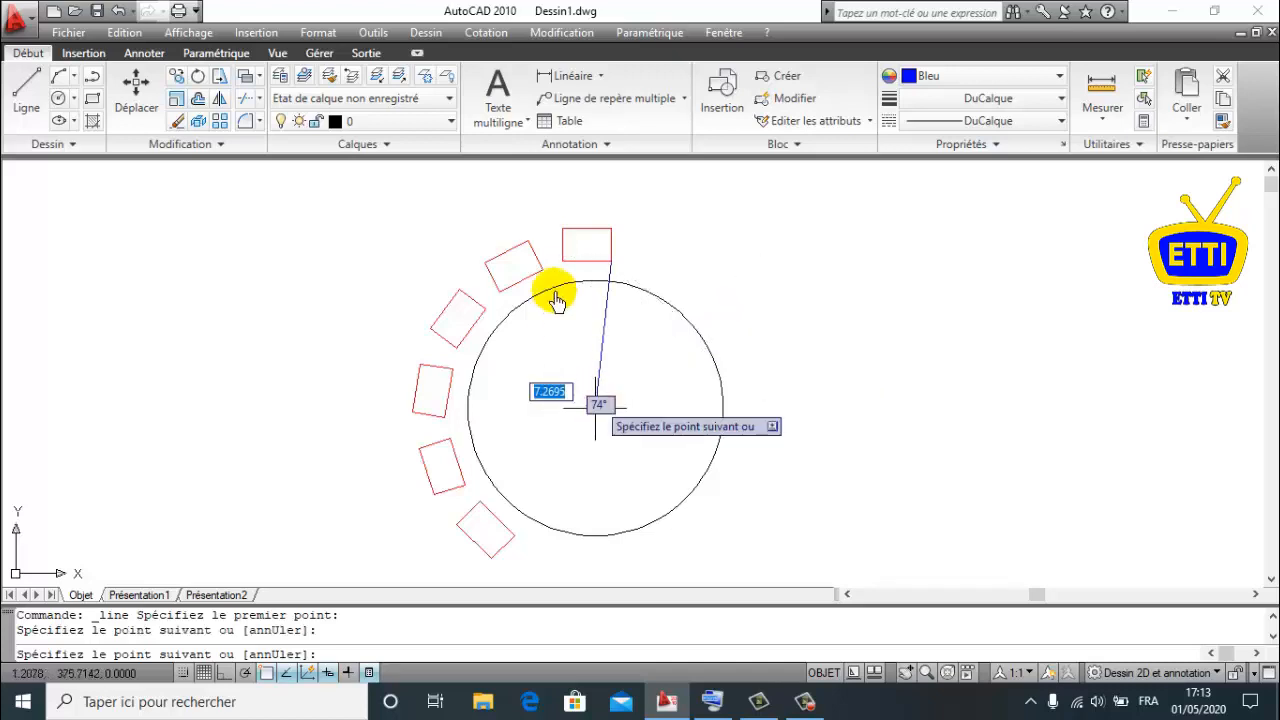
scroll(530, 262, "up", 3)
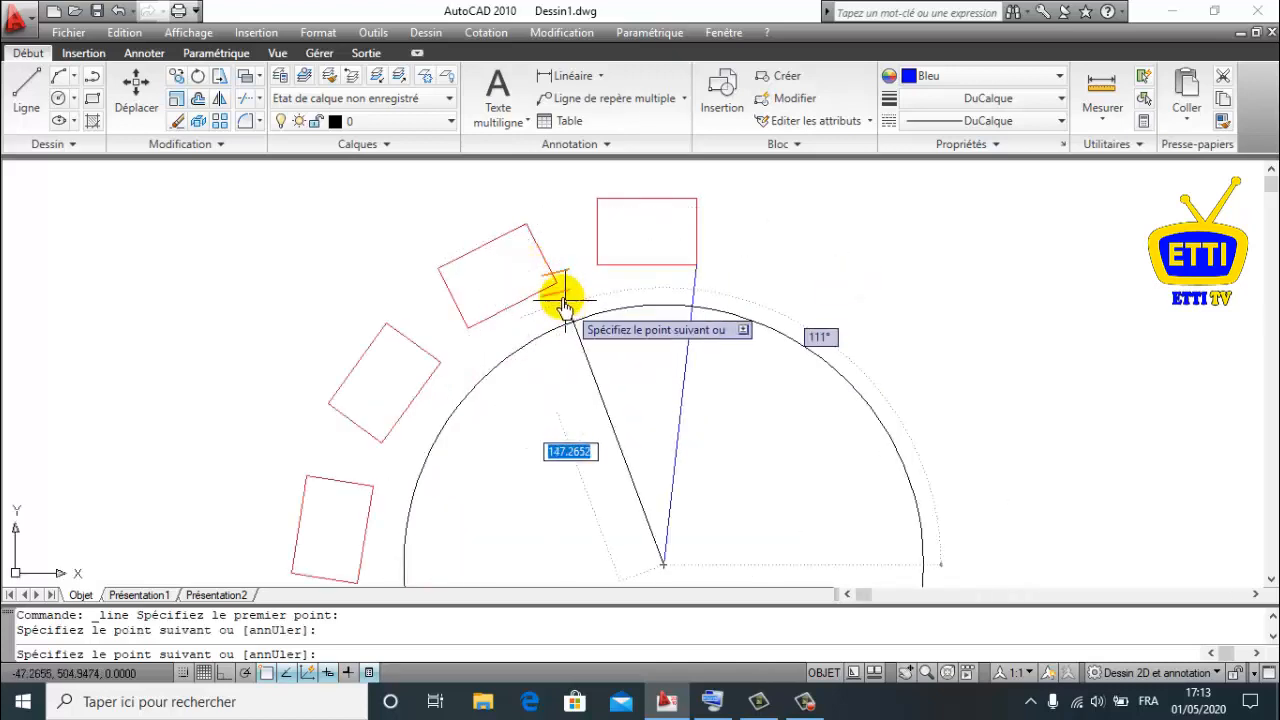
left_click(556, 286)
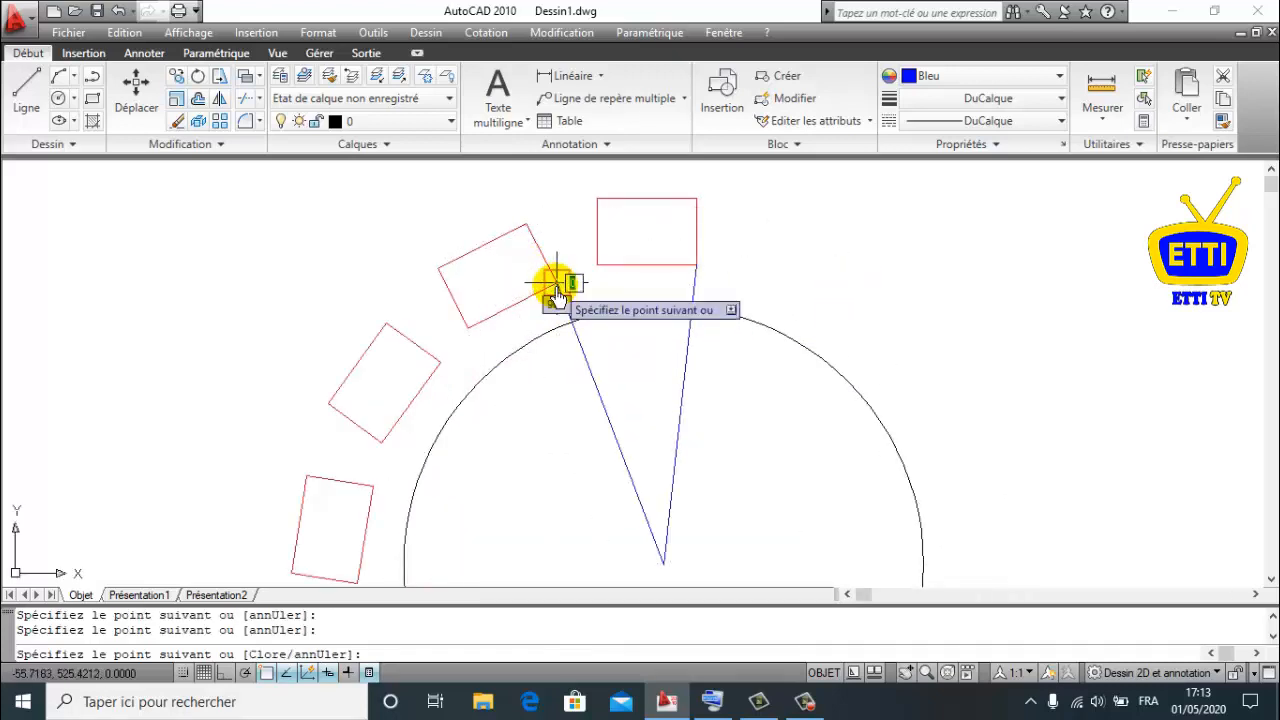
key("Return")
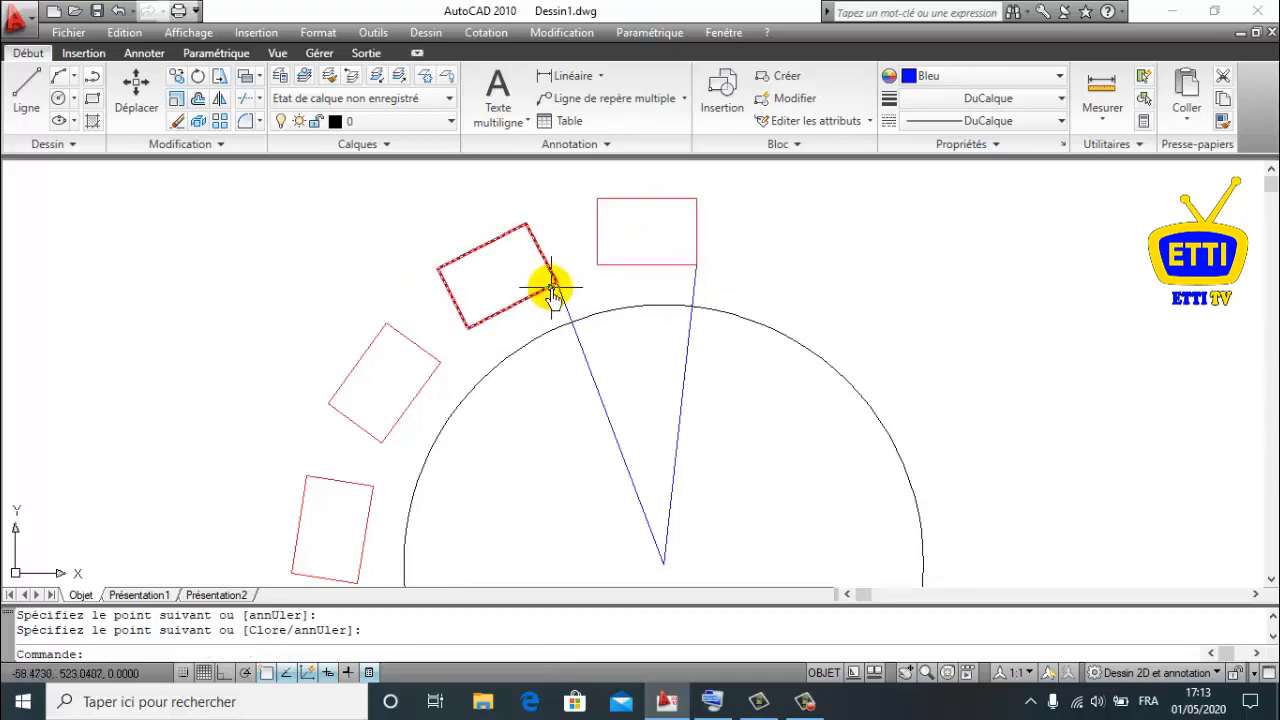
- Add an angular dimension between the two blue lines, with its arc inside the circle, and check its text
left_click(490, 32)
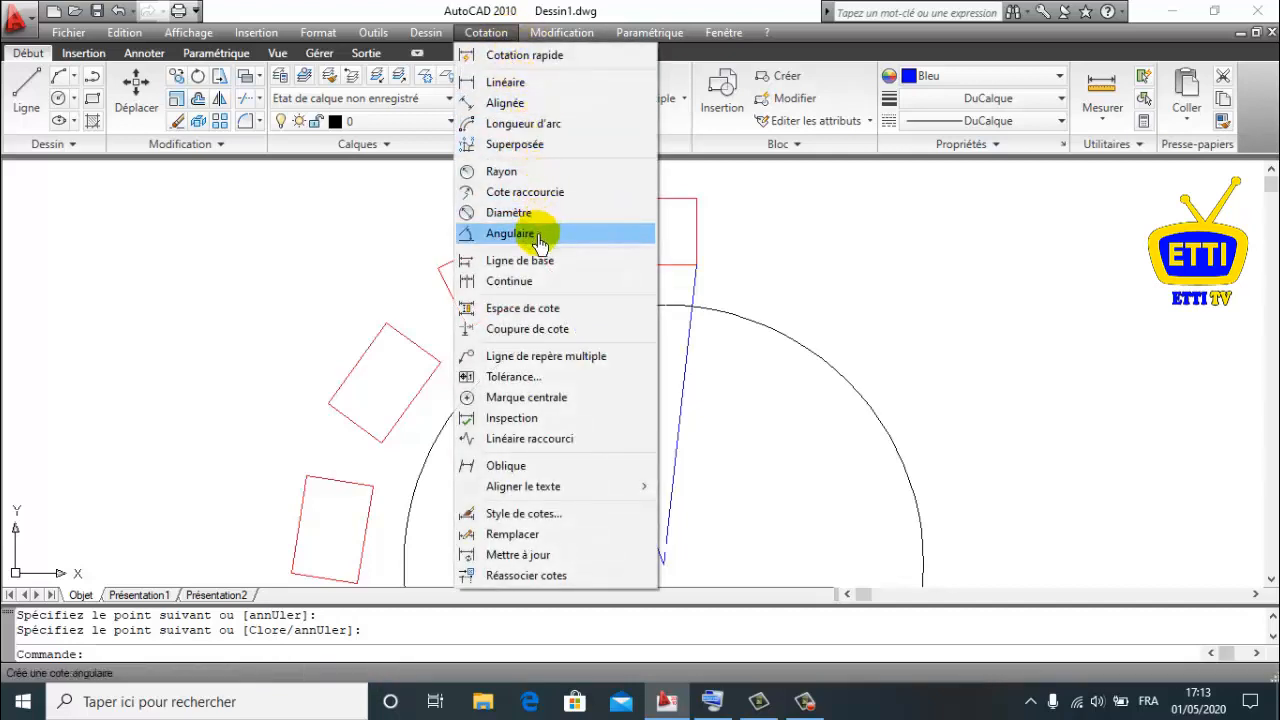
left_click(505, 233)
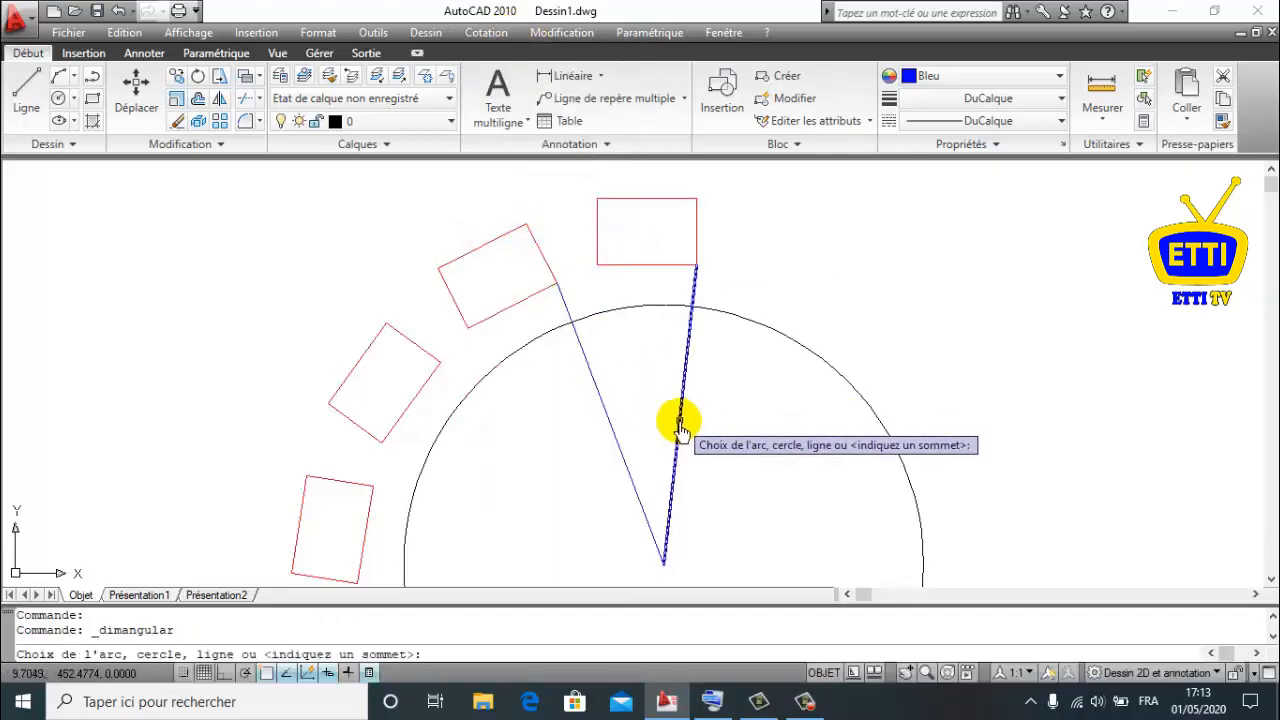
left_click(678, 424)
left_click(619, 449)
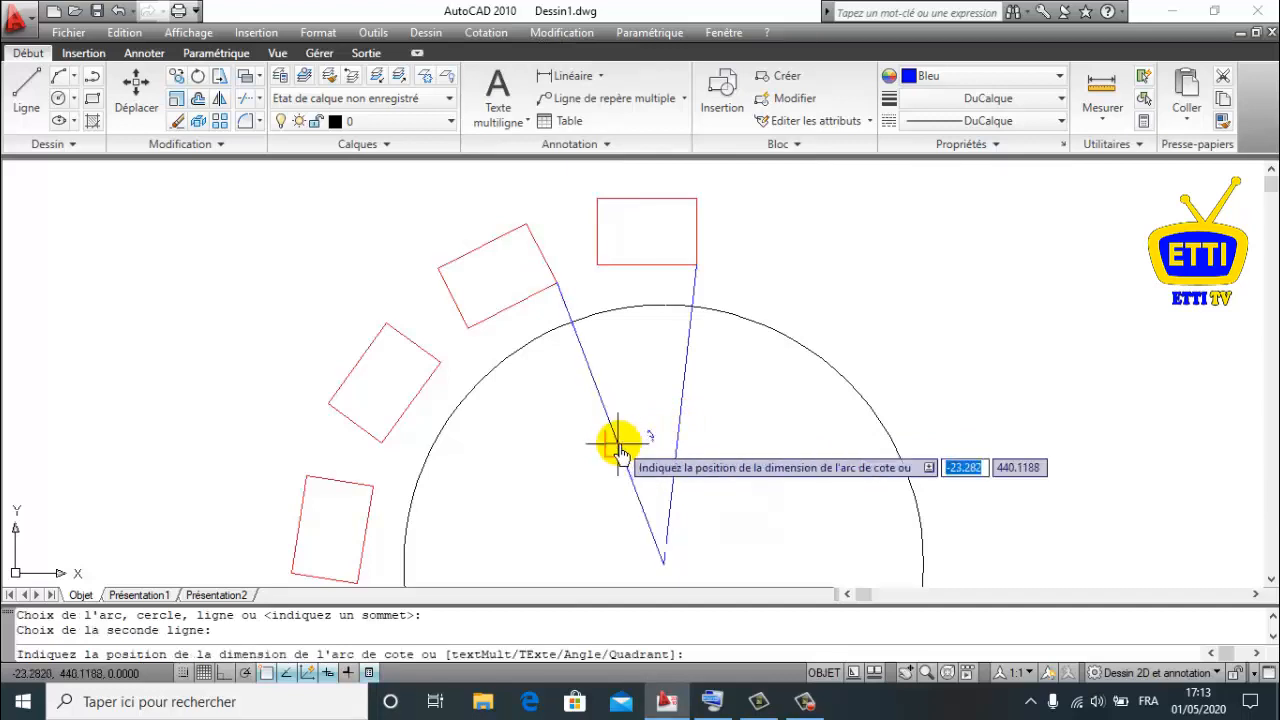
left_click(634, 363)
scroll(640, 360, "up", 4)
scroll(640, 372, "down", 6)
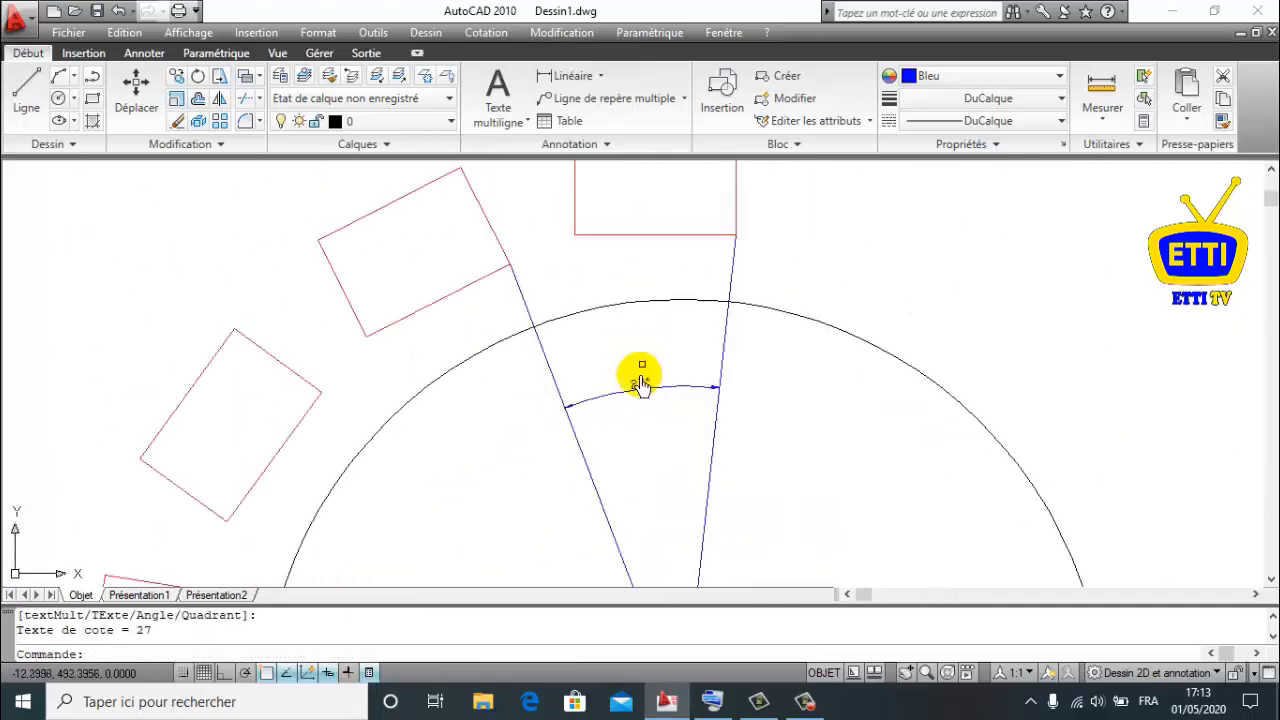
scroll(660, 332, "up", 3)
- Draw a line from the circle's centre to the matching corner of the second rotated copy
left_click(35, 93)
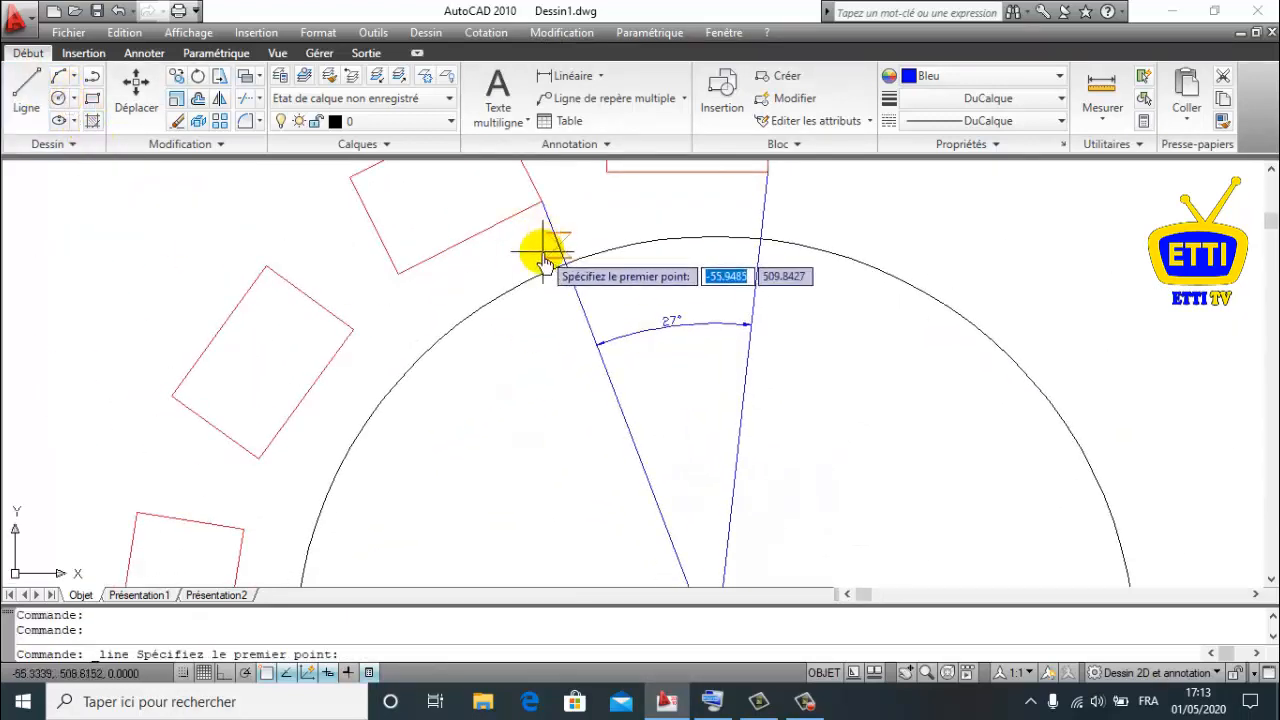
scroll(543, 251, "down", 5)
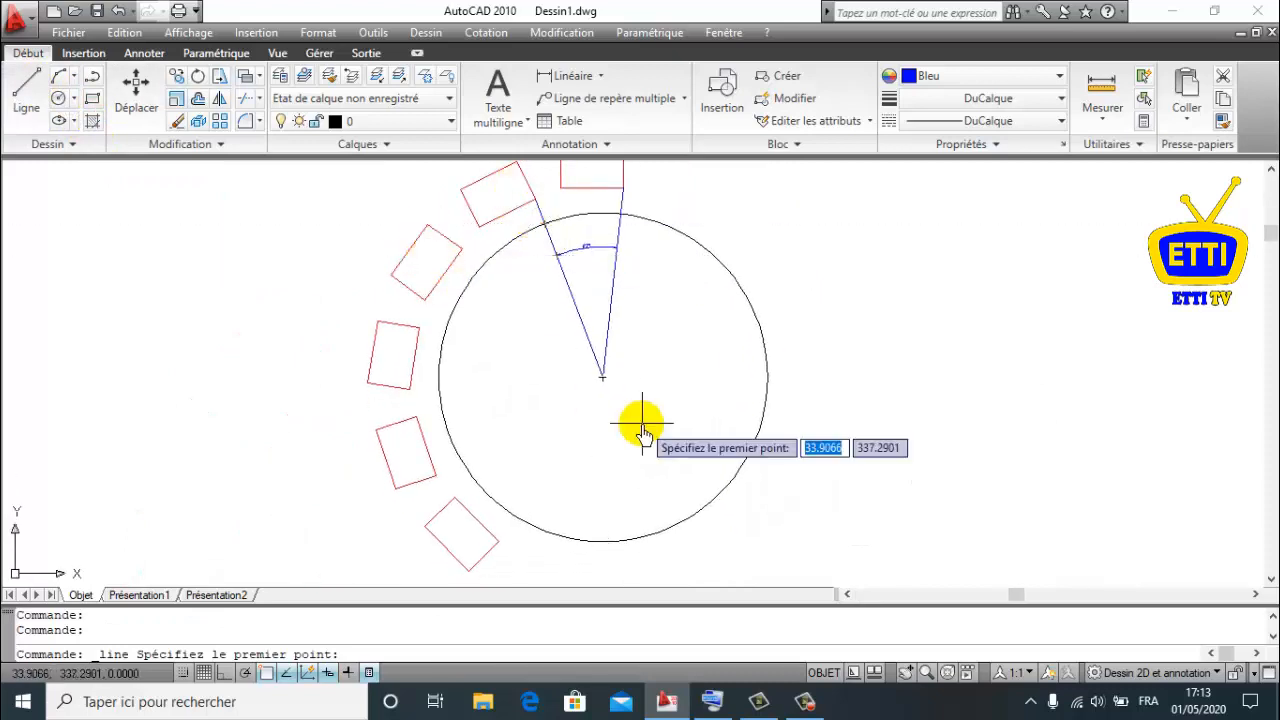
left_click(602, 377)
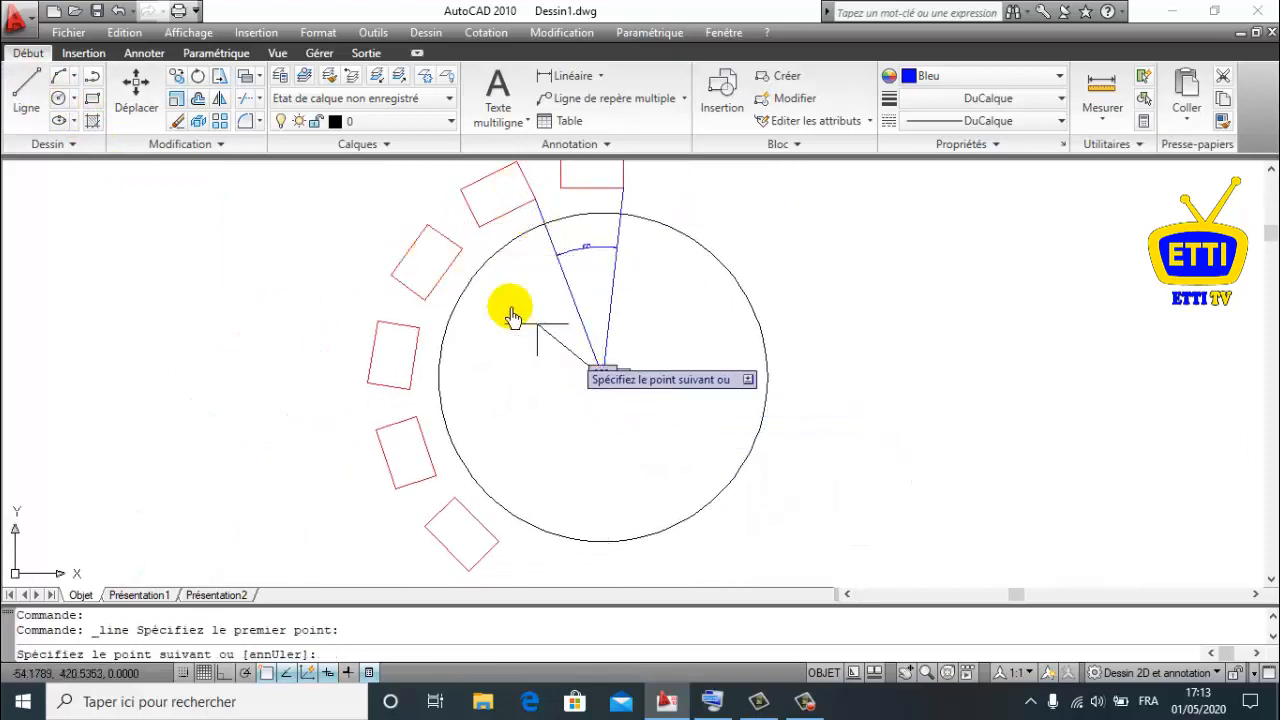
left_click(460, 241)
key("Return")
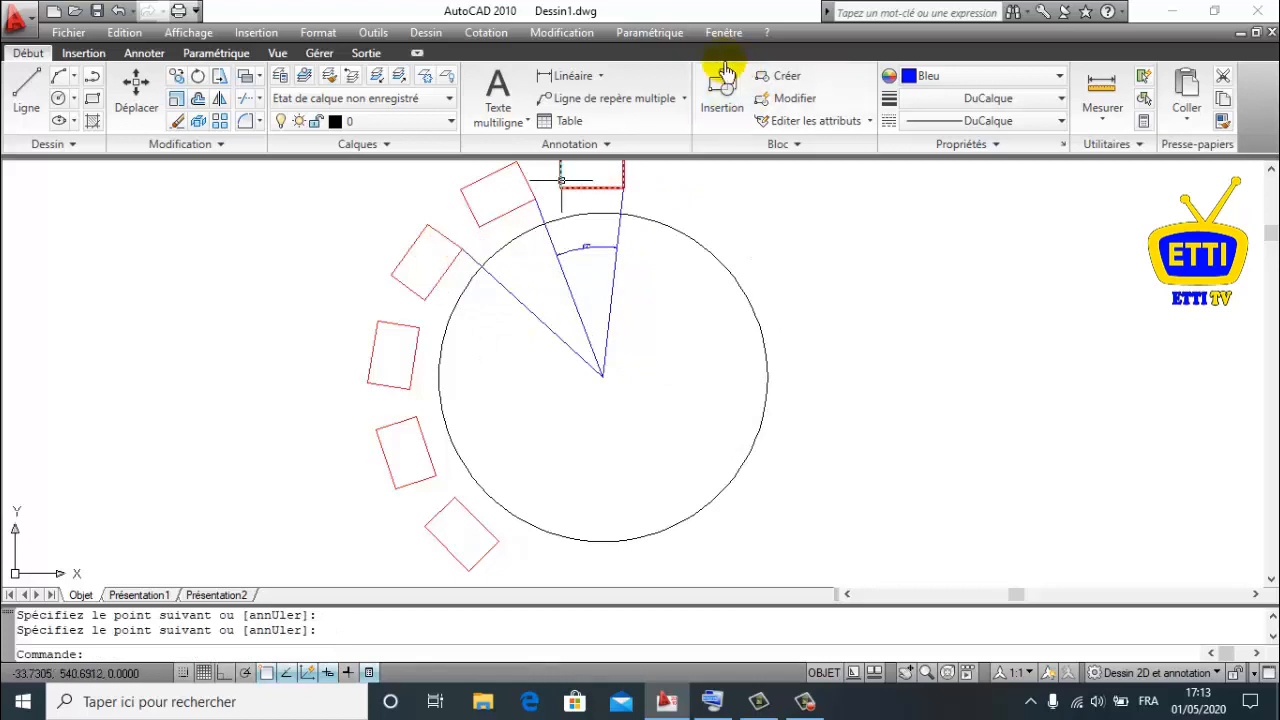
- Add an angular dimension between the lines to the first and second copies, and check its text
left_click(488, 32)
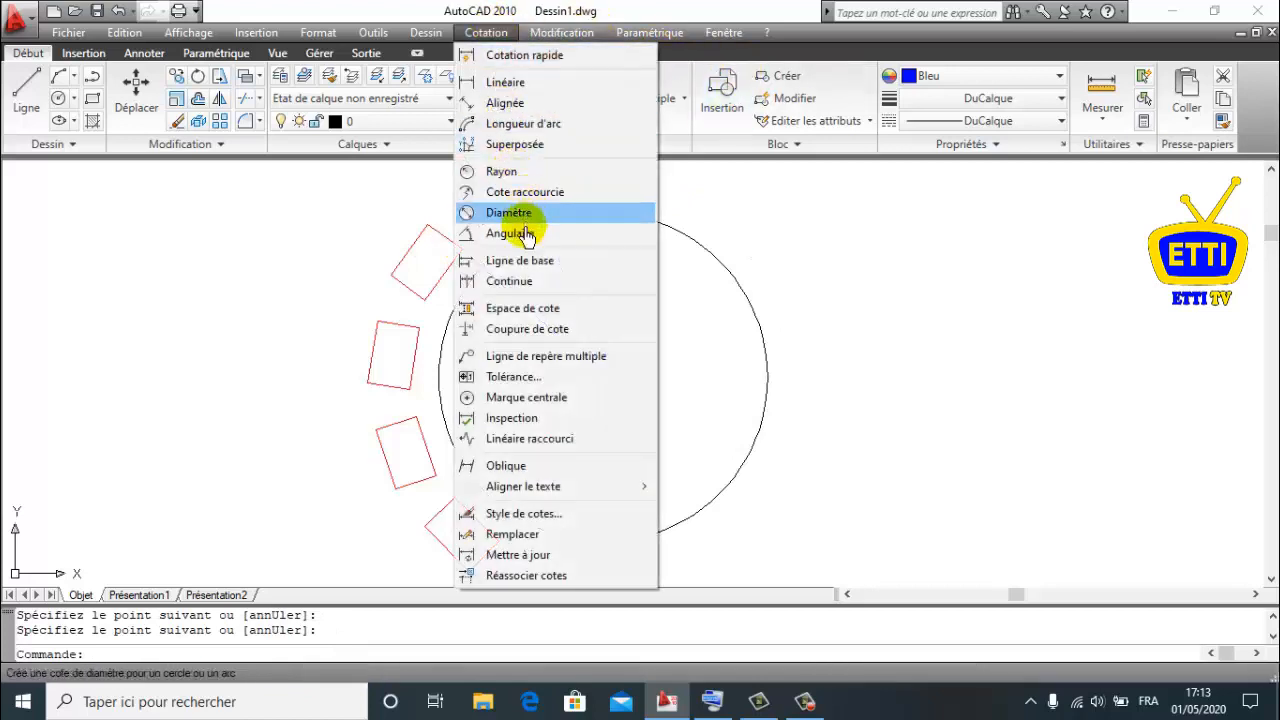
left_click(519, 243)
scroll(614, 280, "up", 4)
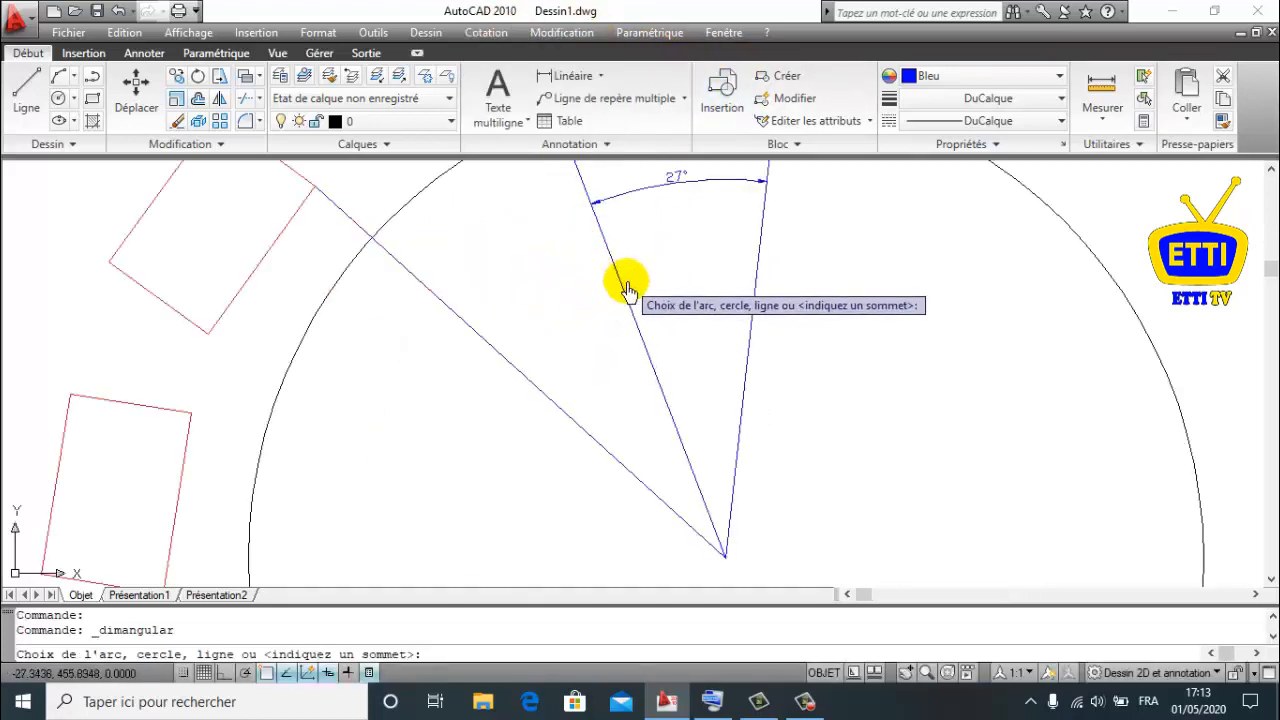
left_click(622, 290)
left_click(529, 380)
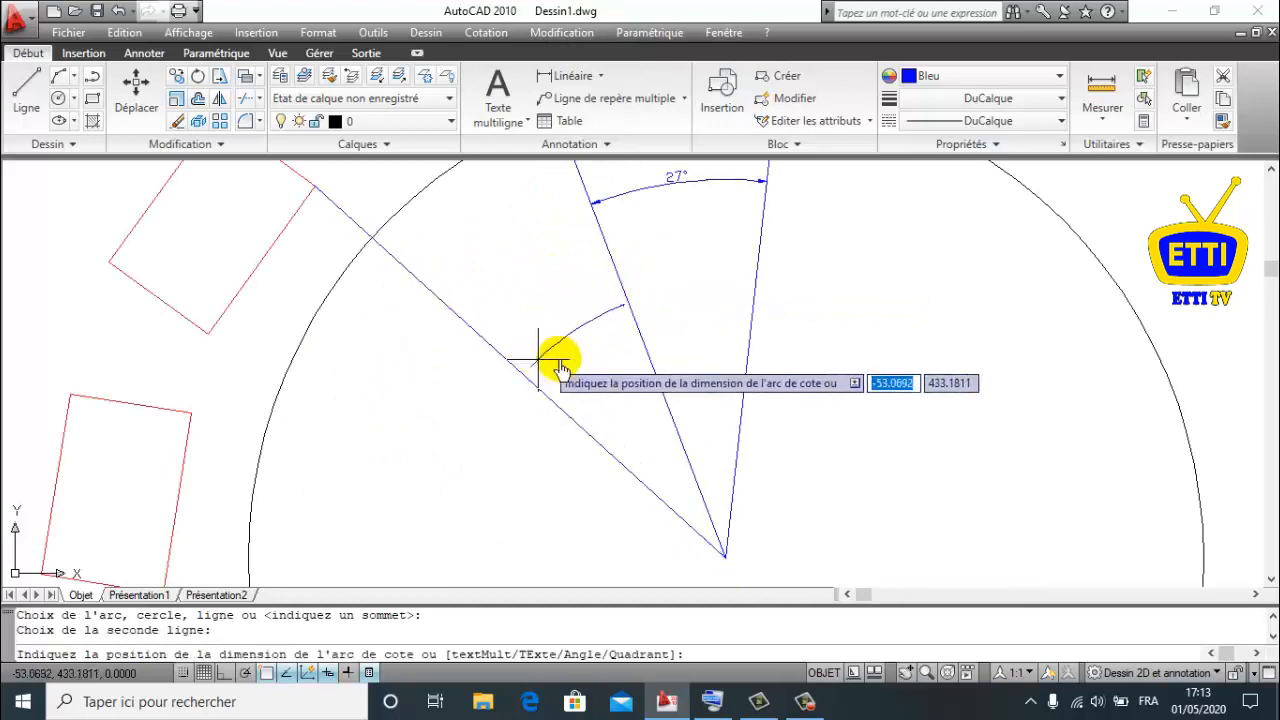
left_click(562, 330)
scroll(562, 330, "up", 3)
scroll(562, 330, "down", 5)
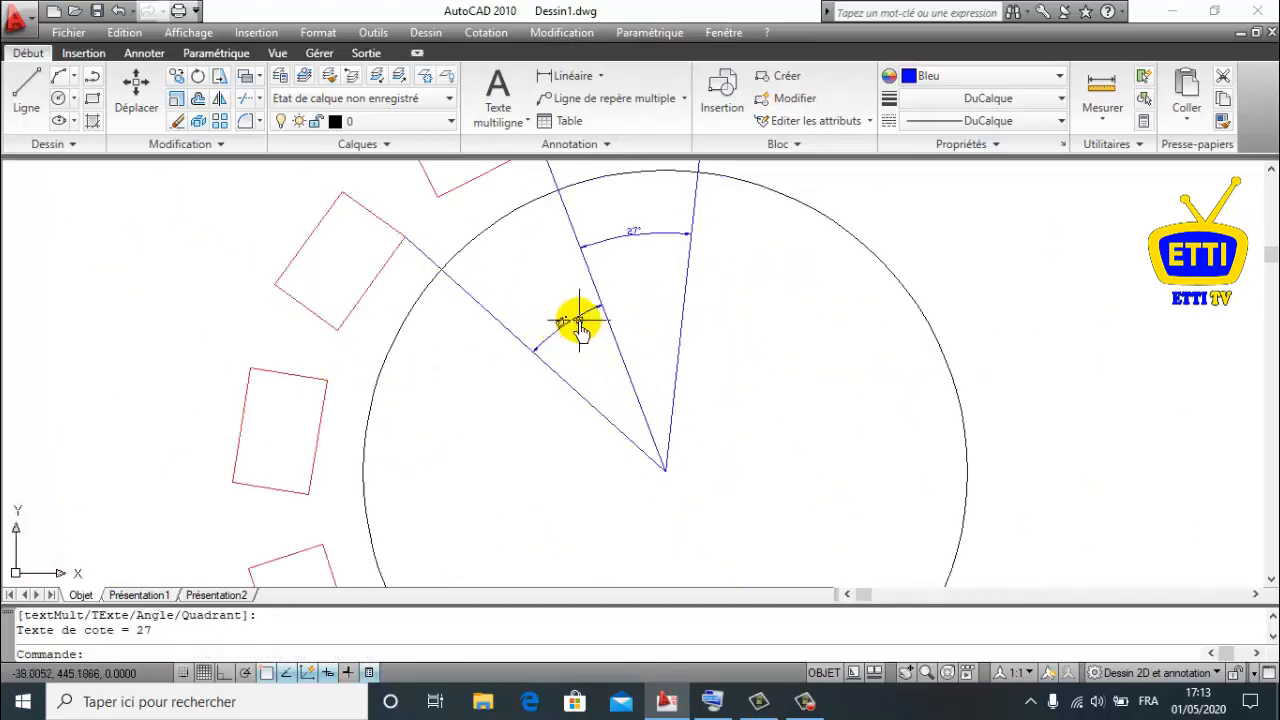
- Select the three blue lines together with both angular dimensions and erase them
scroll(580, 328, "down", 4)
left_click(655, 325)
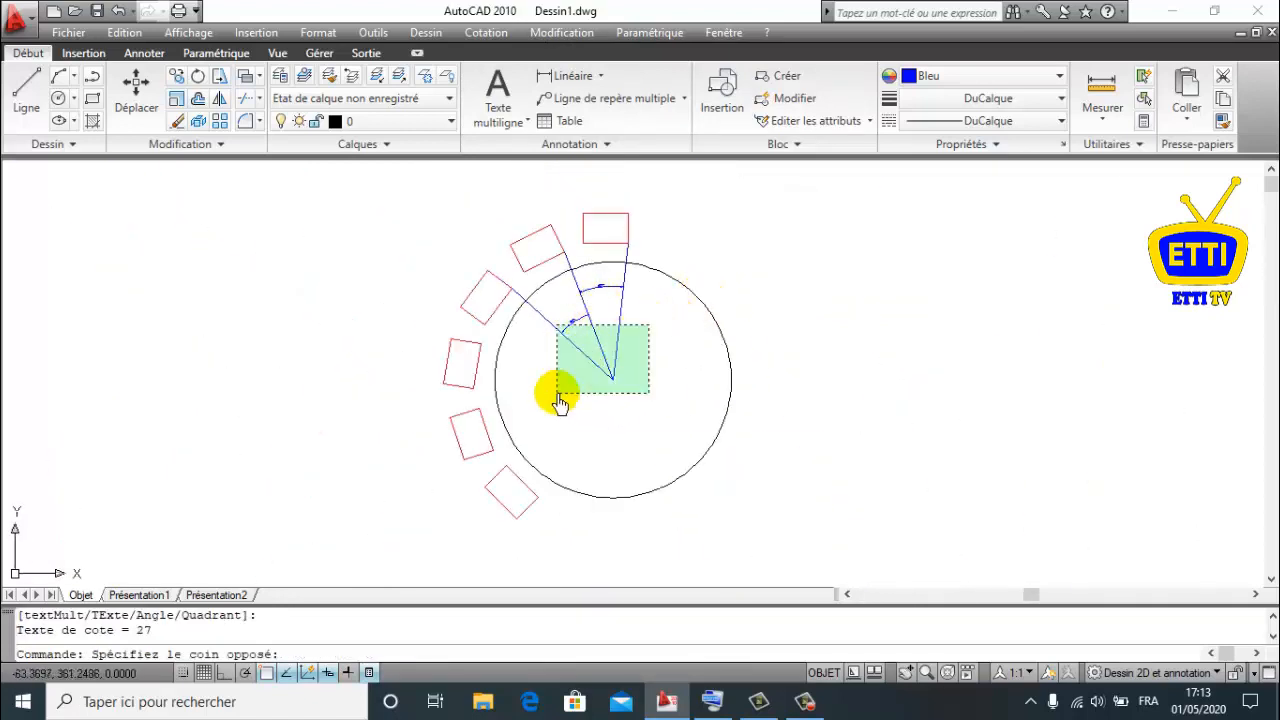
left_click(558, 396)
left_click(175, 125)
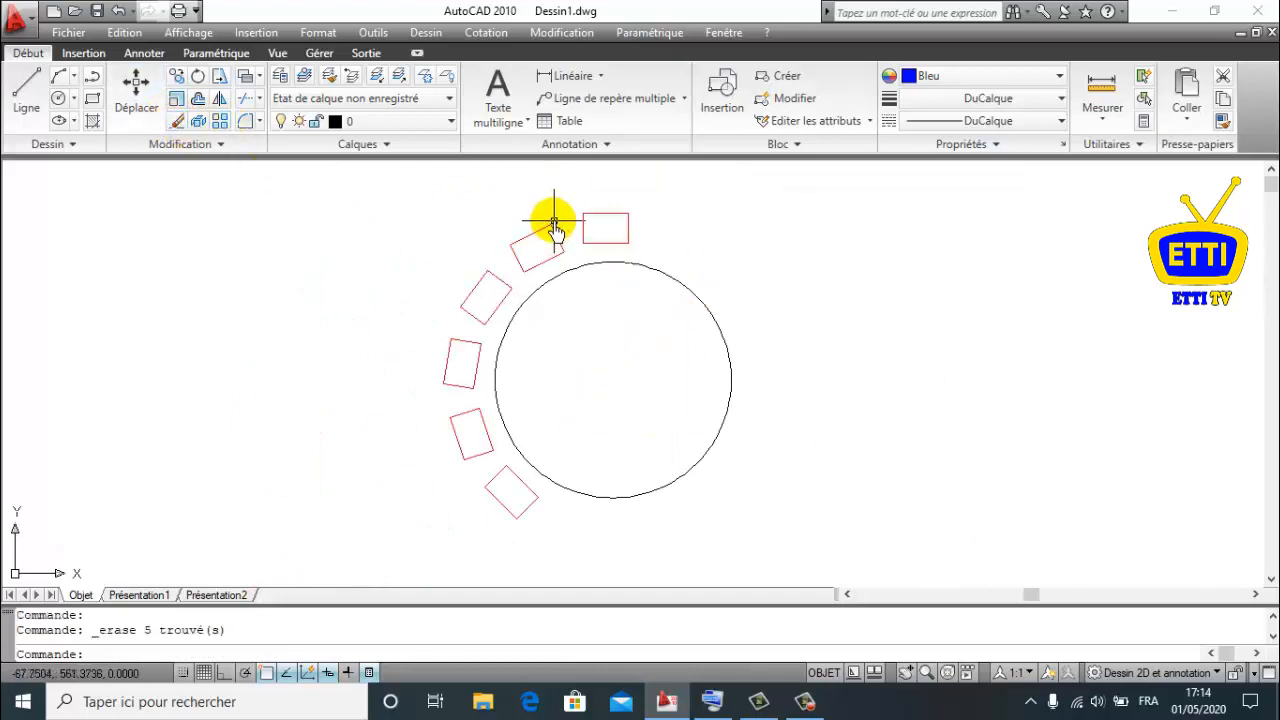
- Erase the first three rotated rectangle copies along the circle's upper-left side
left_click(554, 198)
left_click(440, 265)
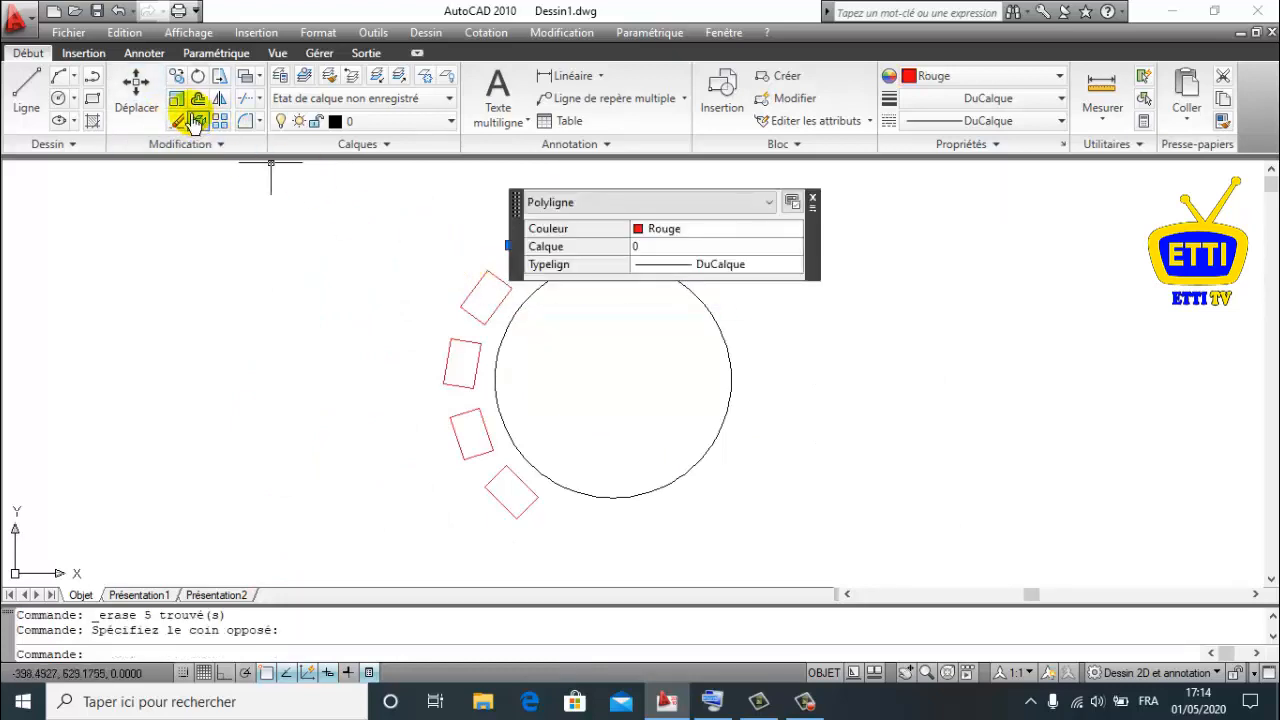
left_click(177, 121)
left_click(464, 272)
left_click(435, 360)
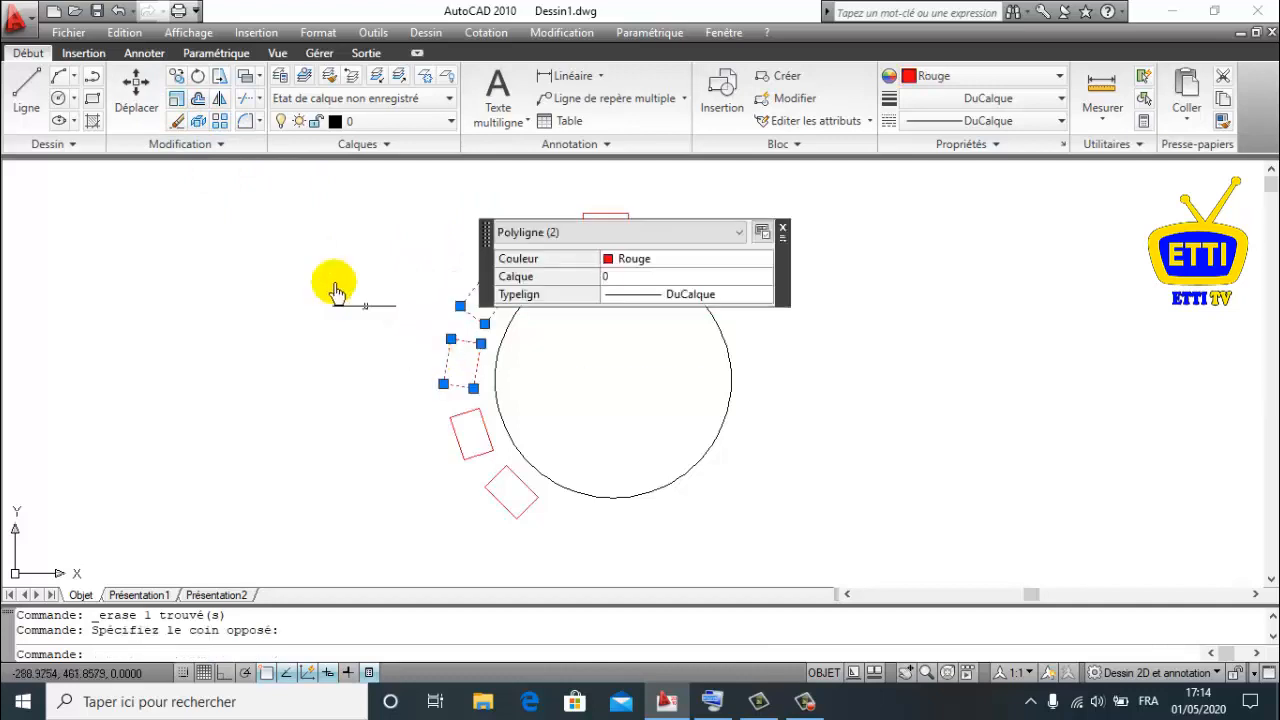
left_click(177, 121)
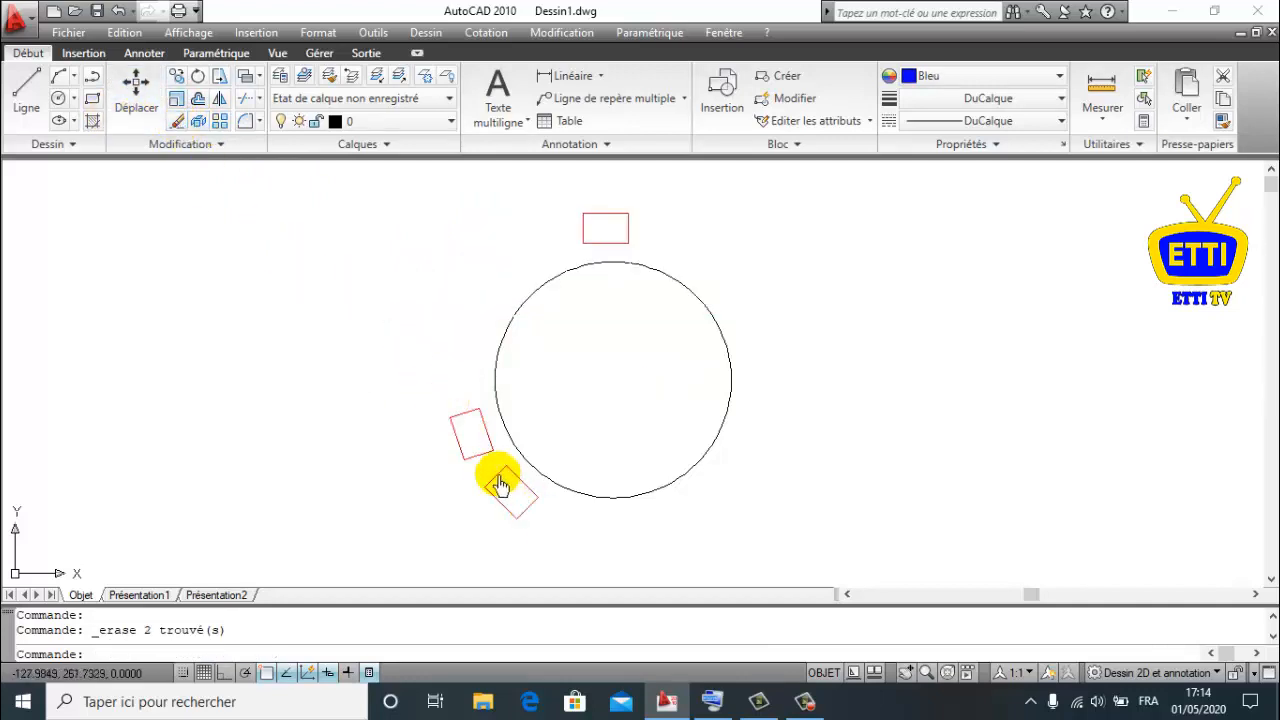
- Erase the two remaining rotated copies at the circle's lower left, keeping only the original rectangle above it
left_click(487, 437)
left_click(490, 484)
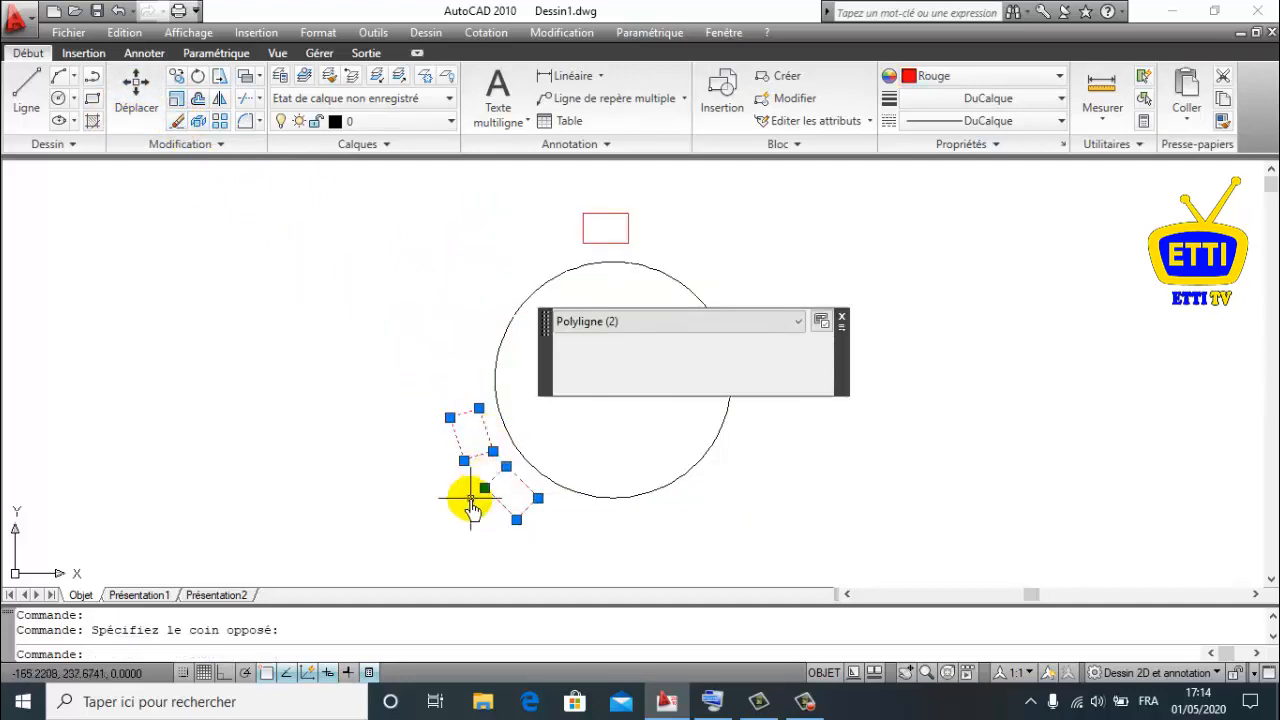
left_click(177, 121)
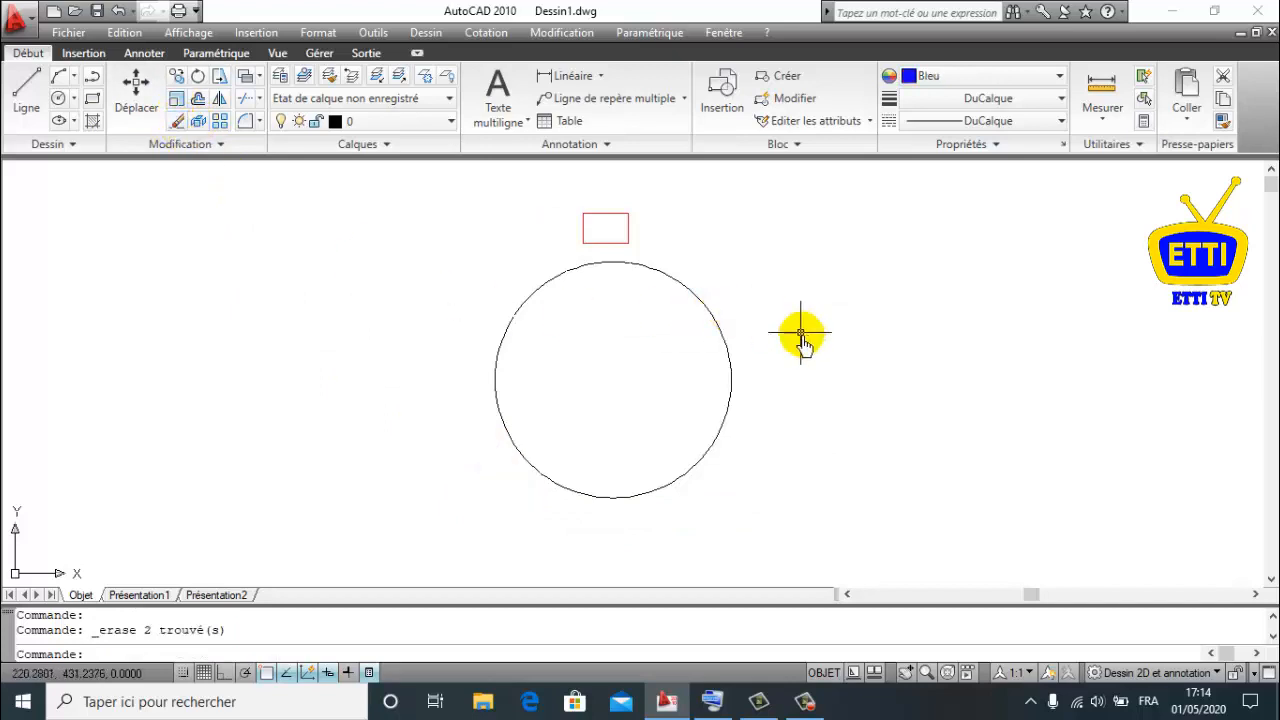
middle_click_drag(803, 334, 623, 366)
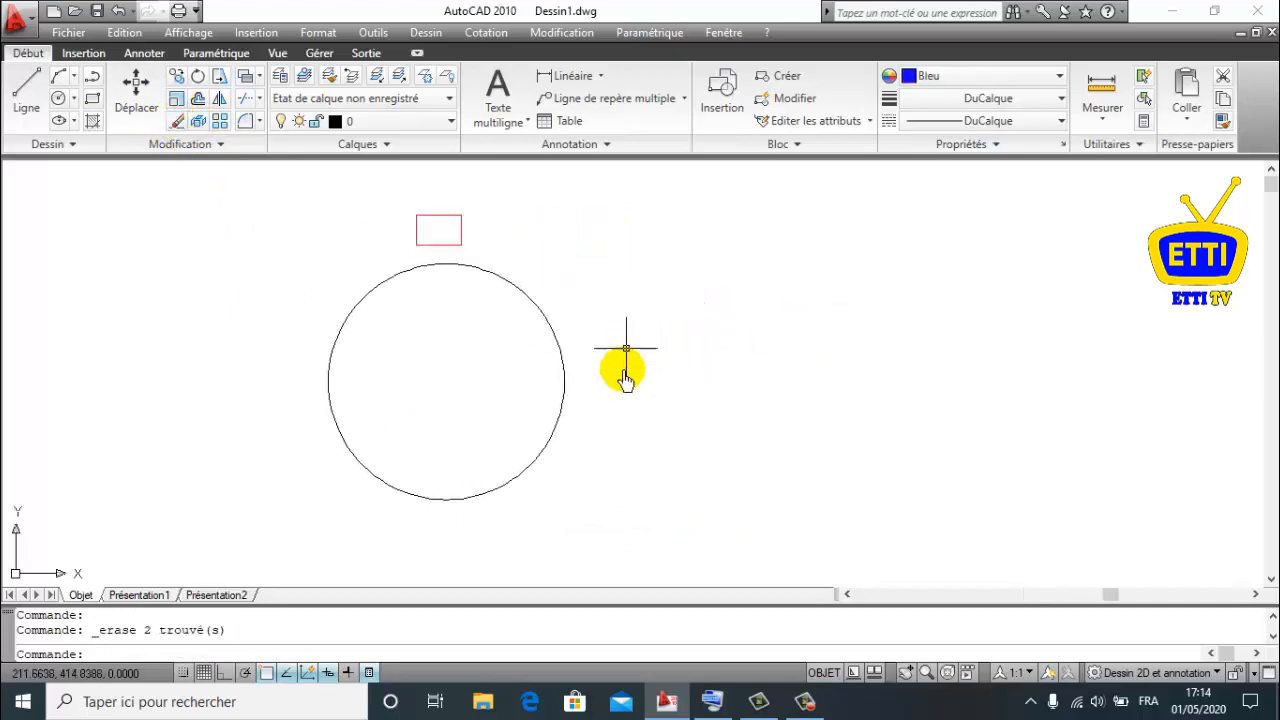
- Start a polar array using the angle to fill and angle between items method, centred on the circle's centre
left_click(588, 40)
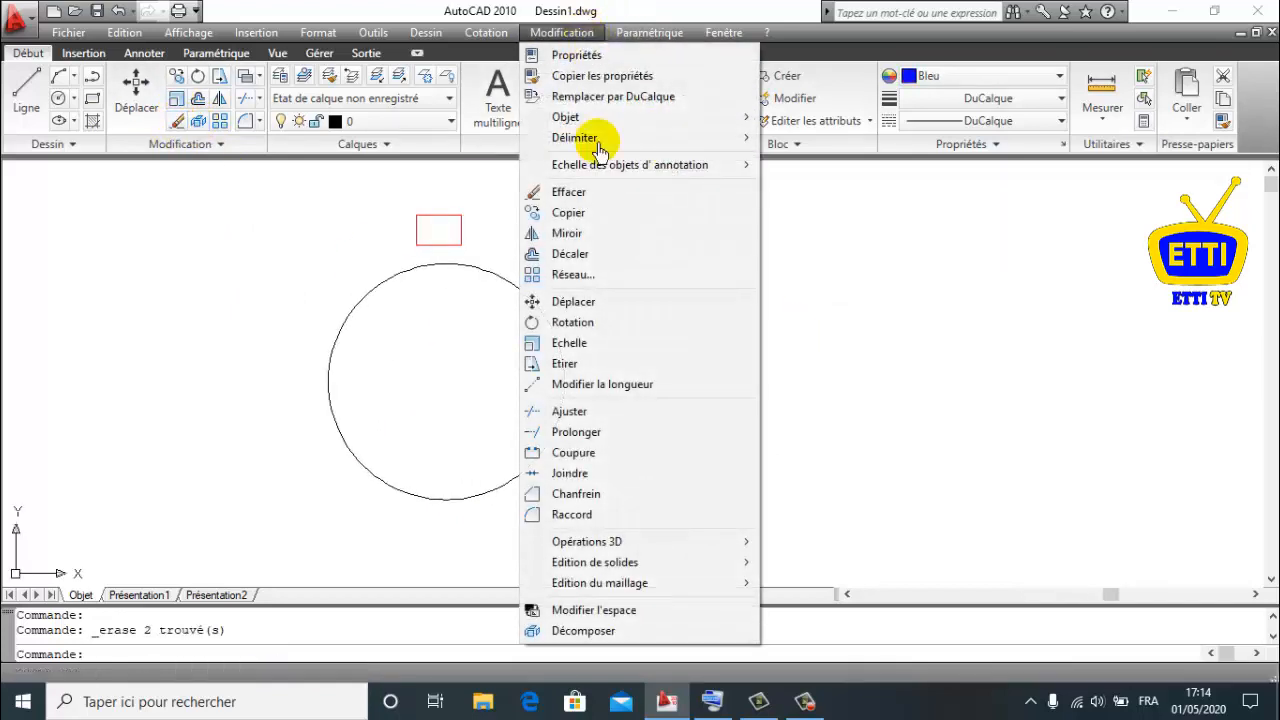
left_click(601, 278)
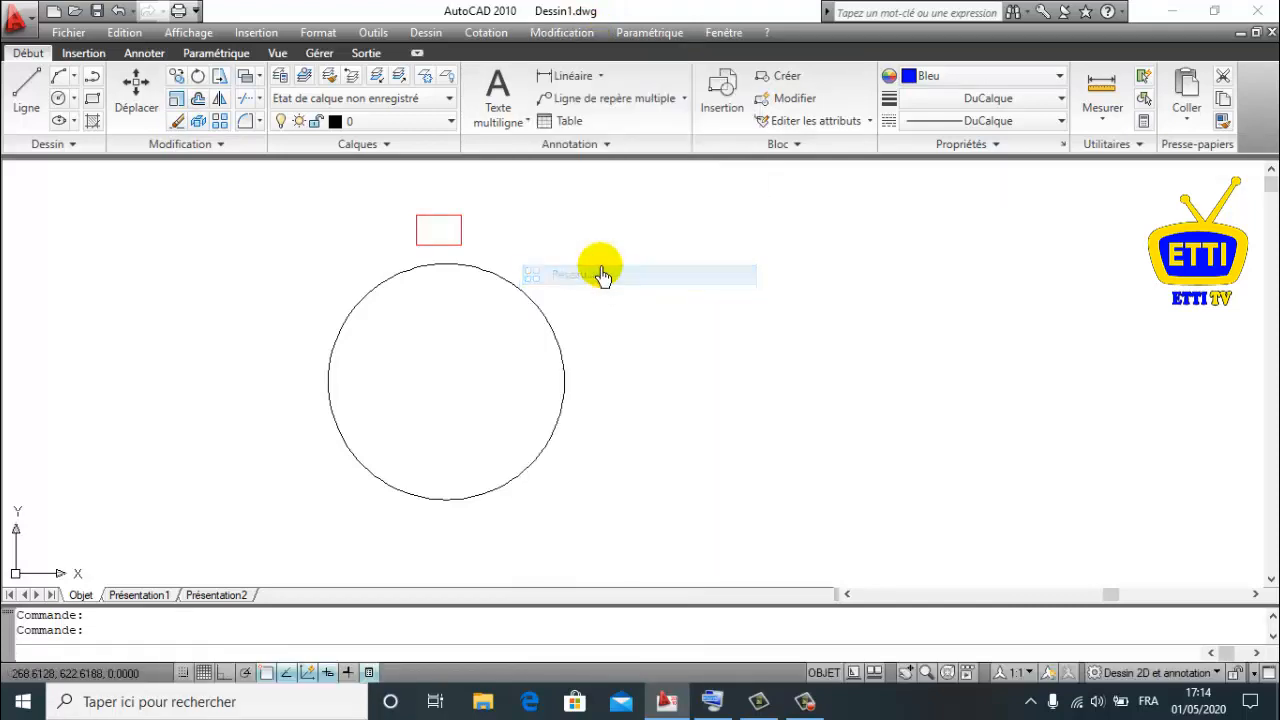
left_click_drag(632, 190, 977, 212)
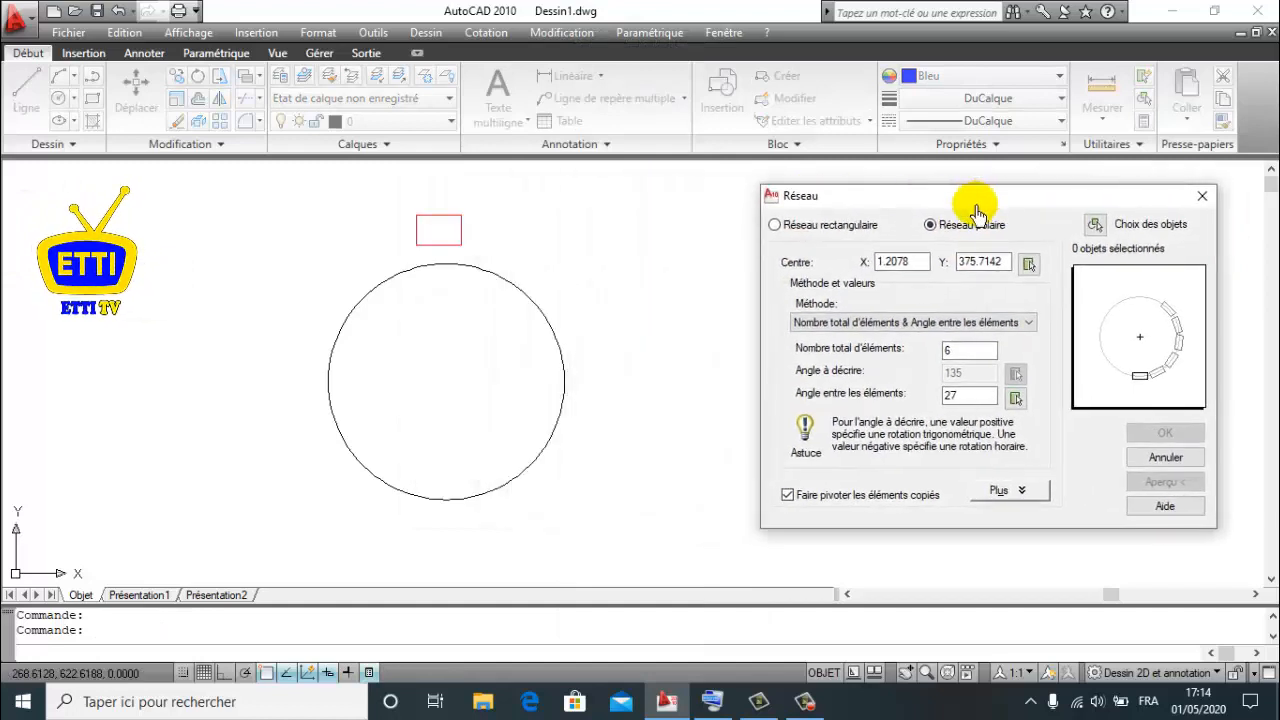
left_click(947, 318)
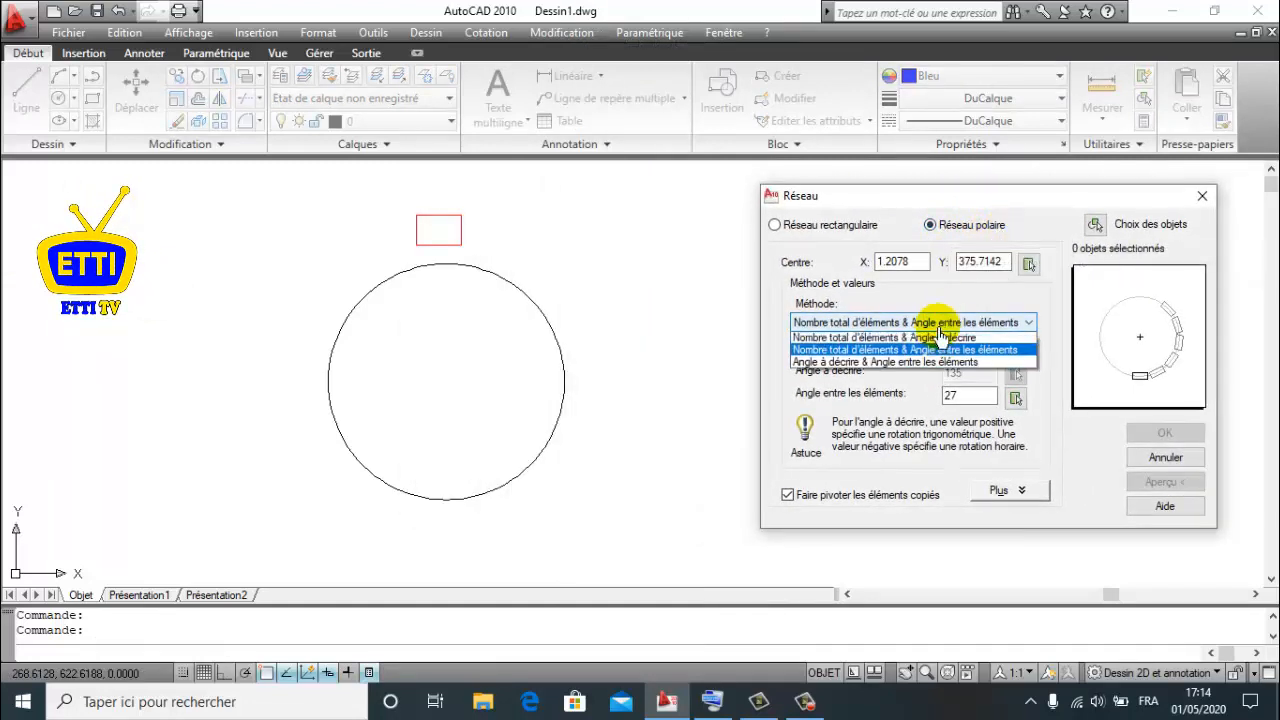
left_click(865, 364)
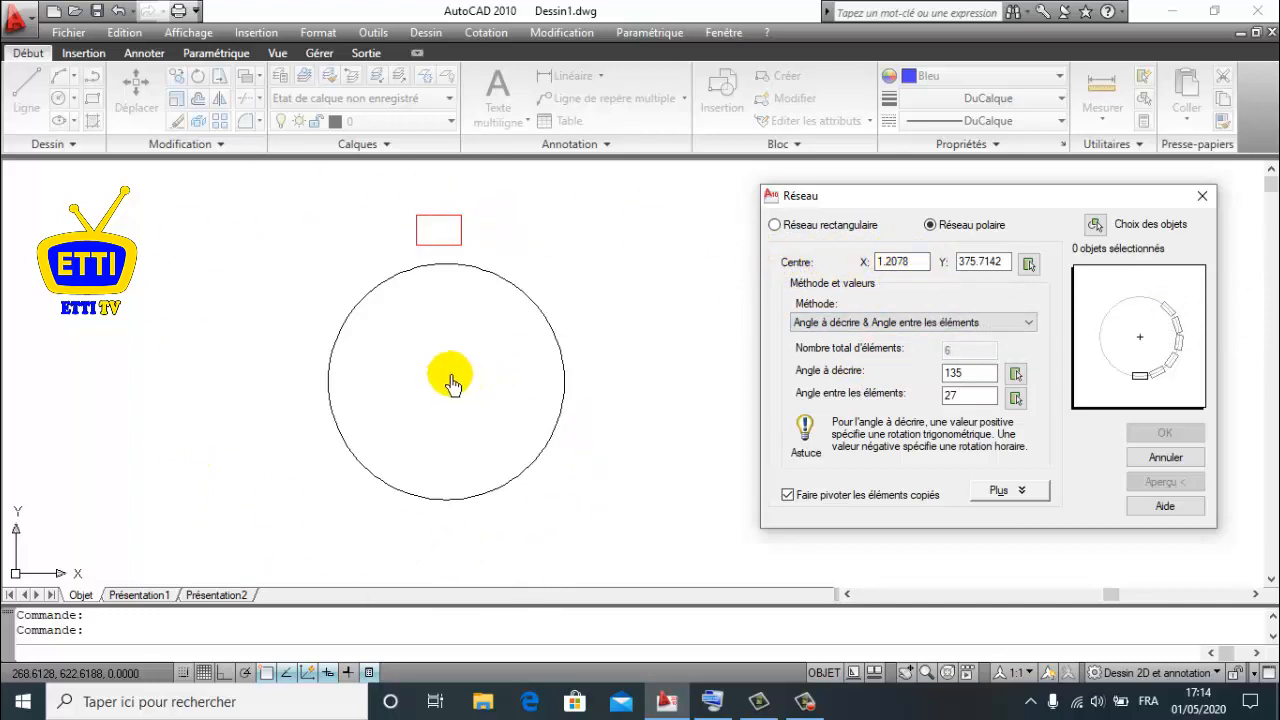
left_click(1029, 265)
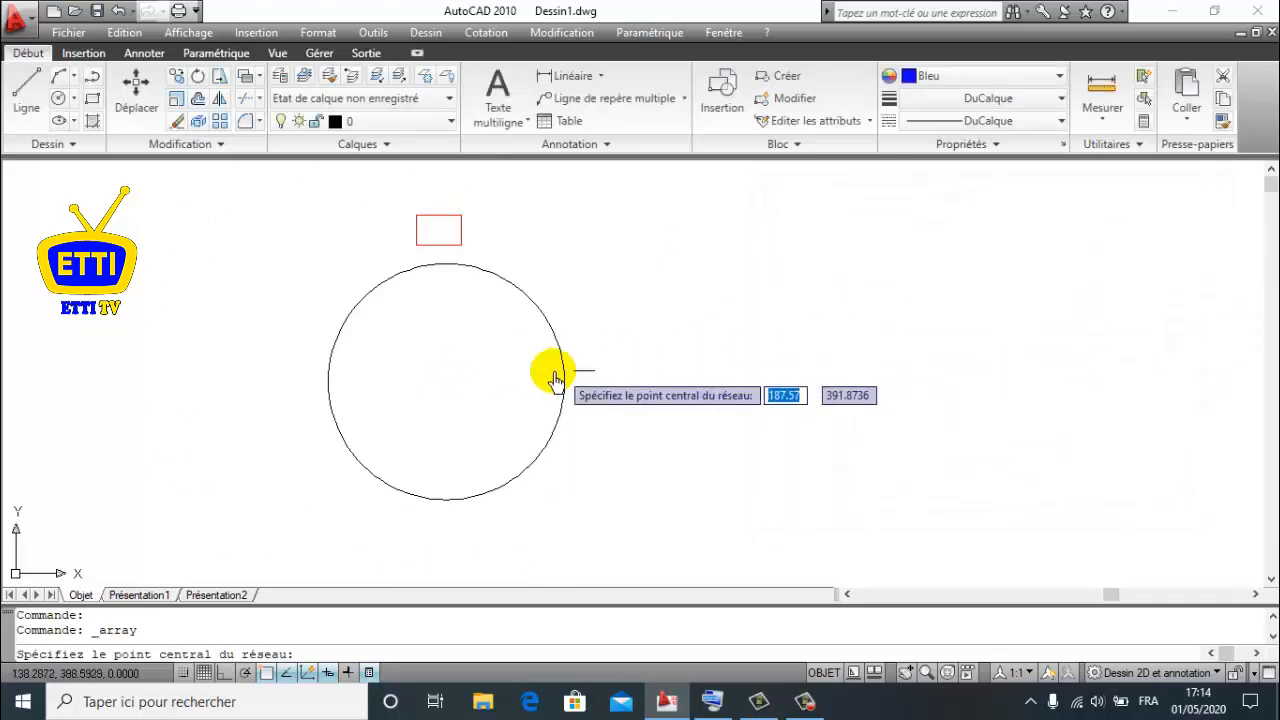
left_click(448, 384)
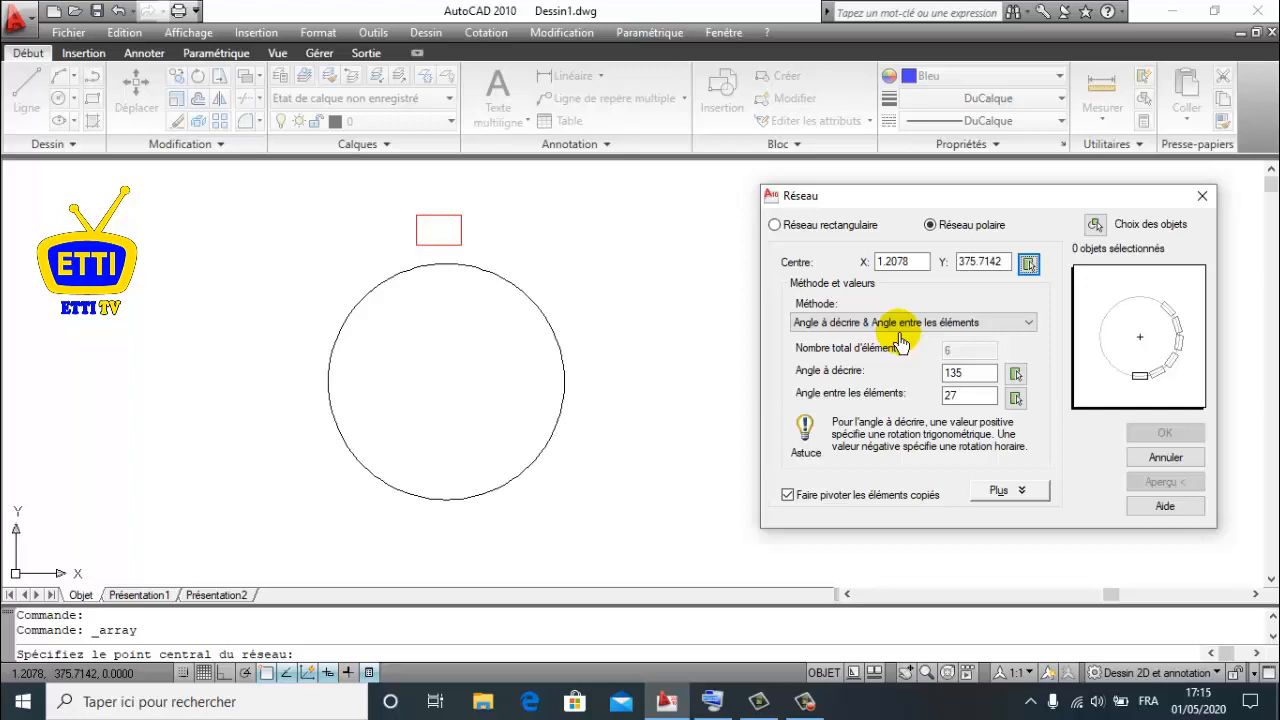
- Array the red rectangle through a 200° fill angle with 30° between items, rotating the copies
type("200")
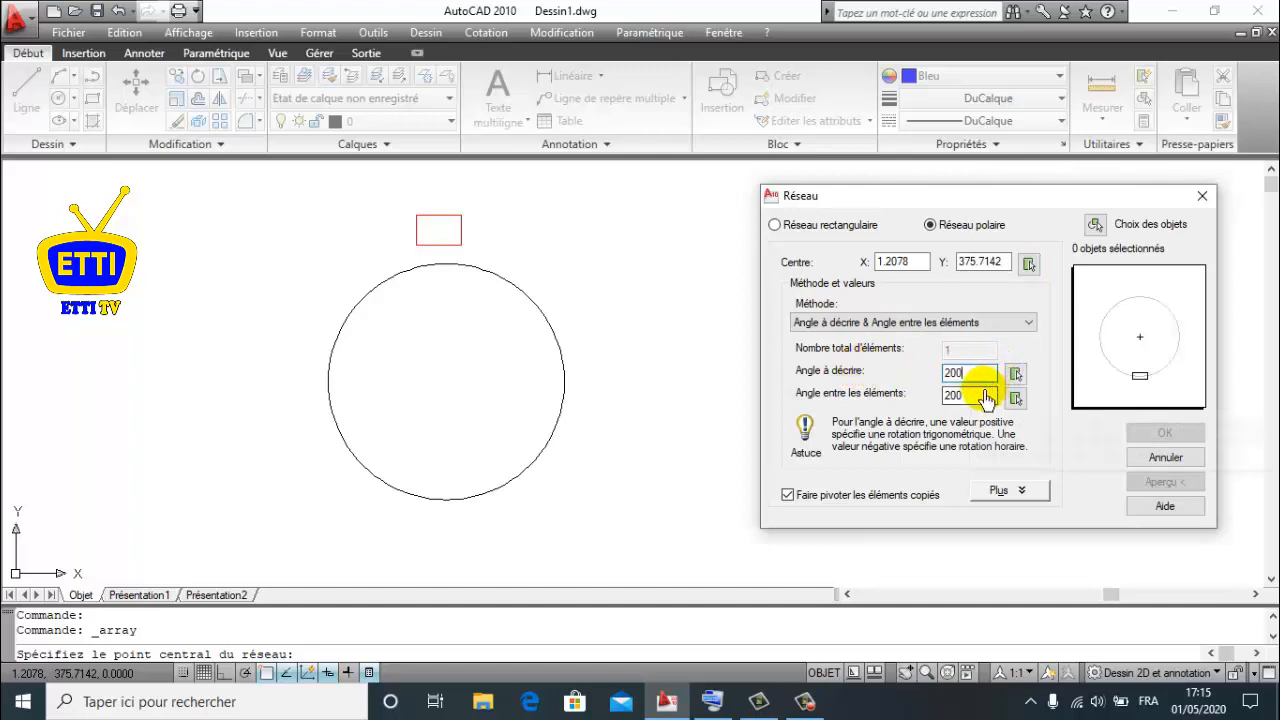
key("Tab")
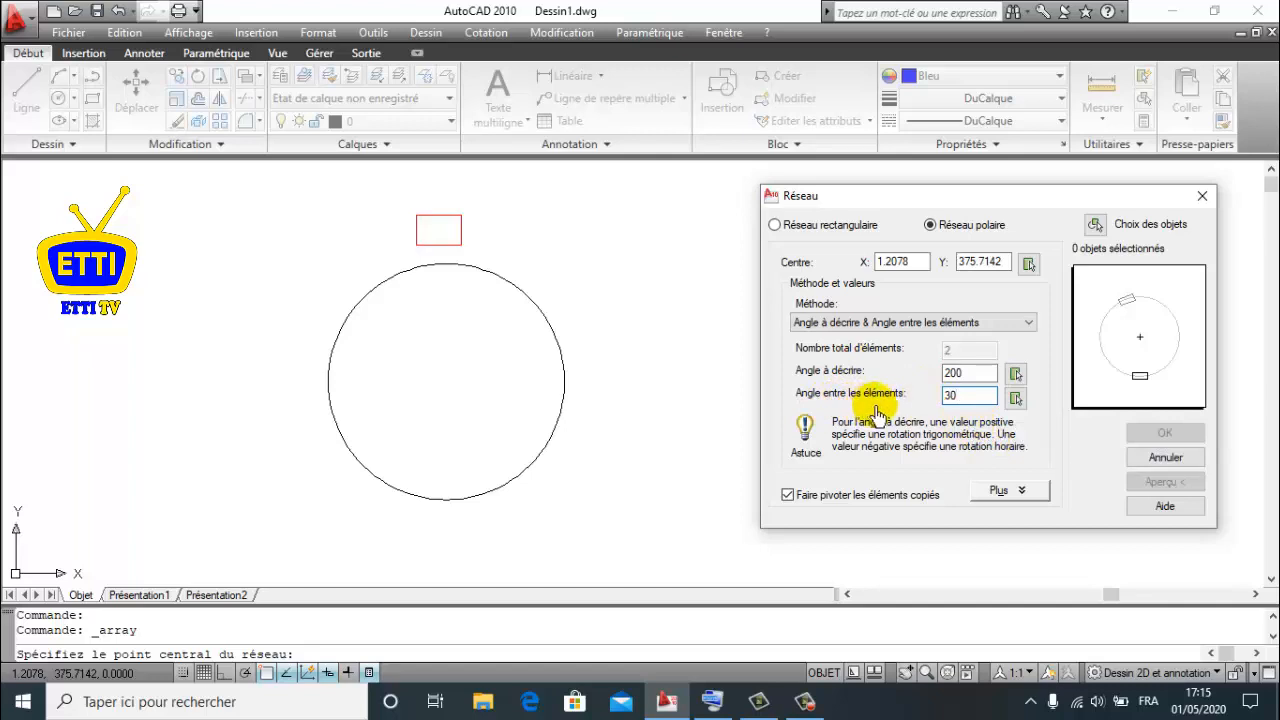
left_click(1095, 224)
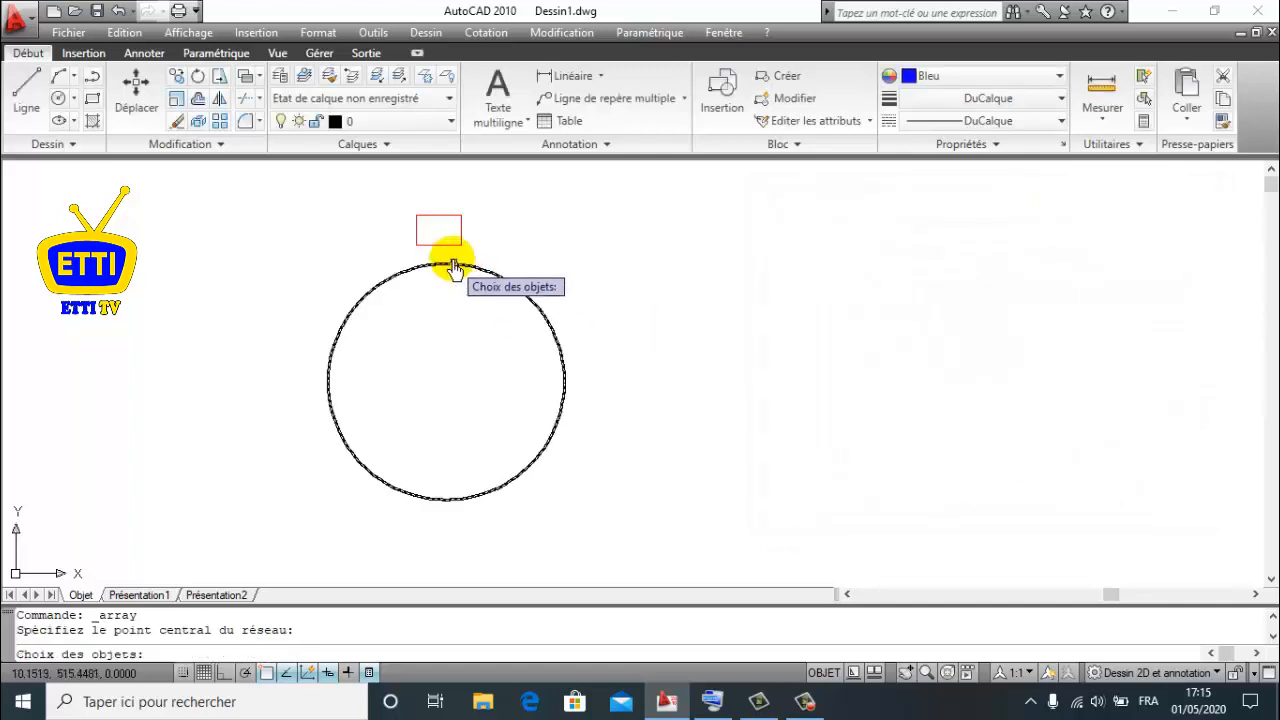
left_click(442, 245)
key("Return")
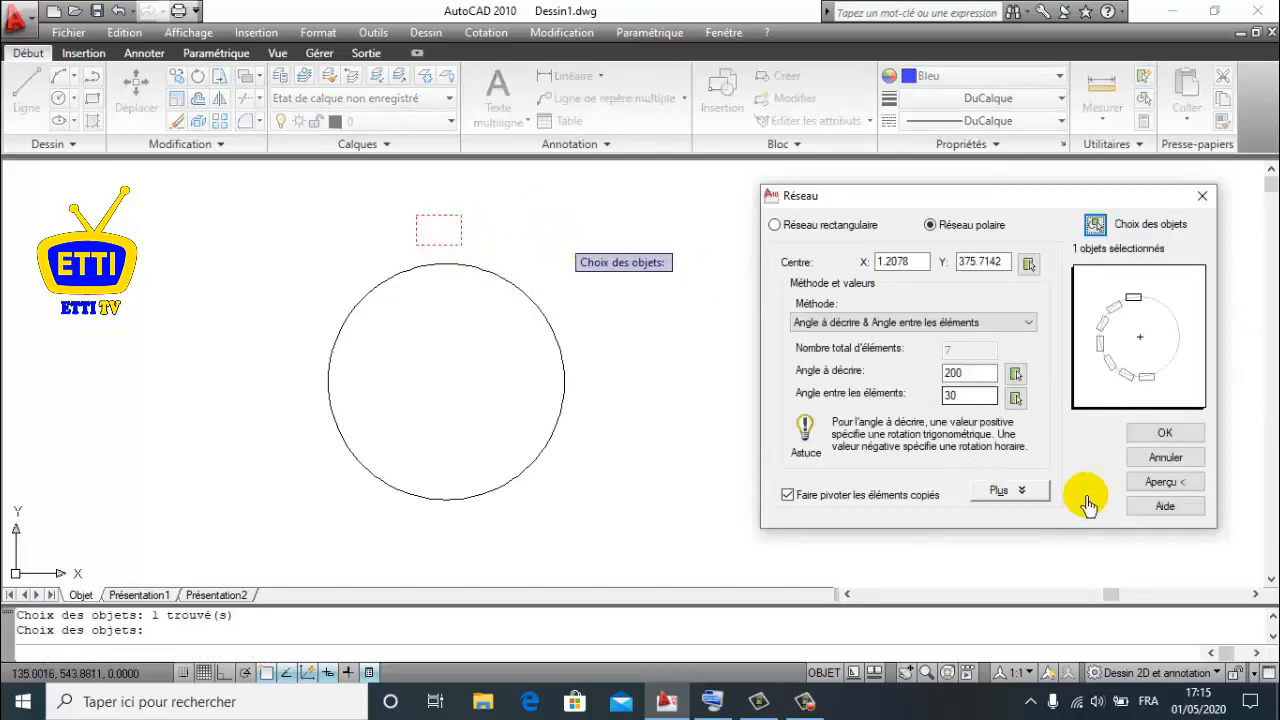
left_click(1172, 432)
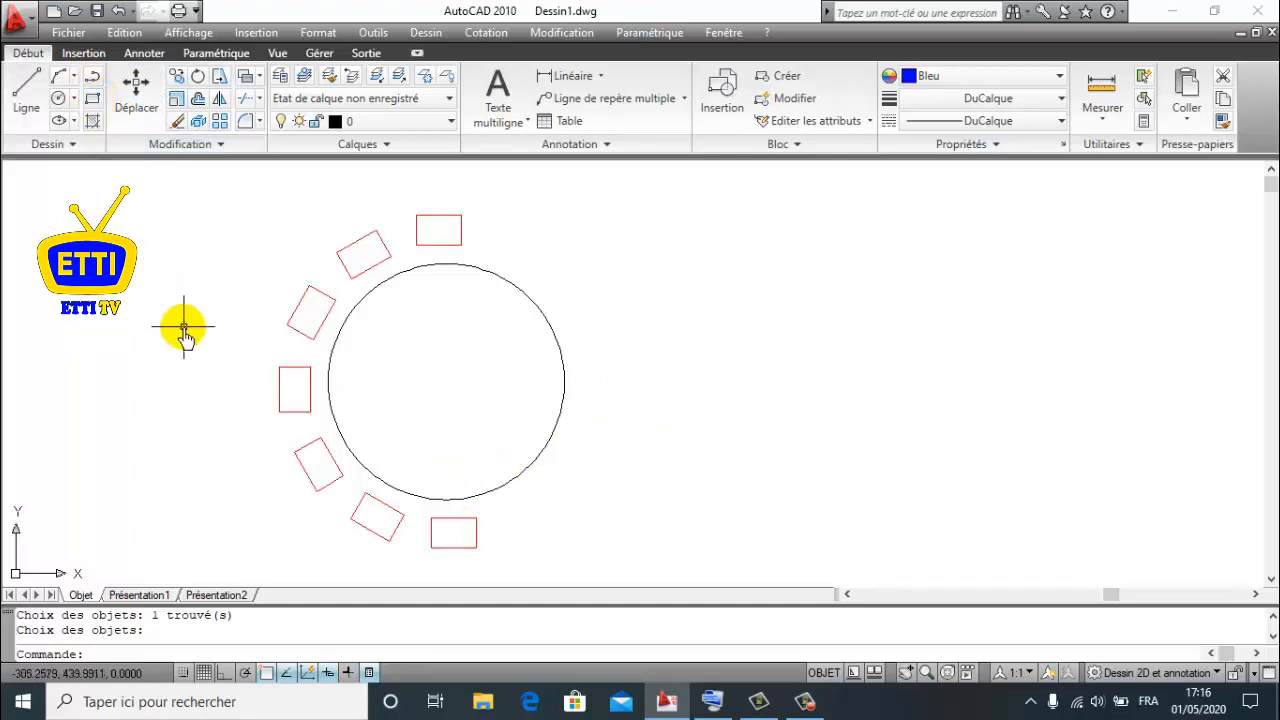
- Draw a line from the circle's lower-right edge outward, down and to the right
middle_click_drag(245, 297, 271, 220)
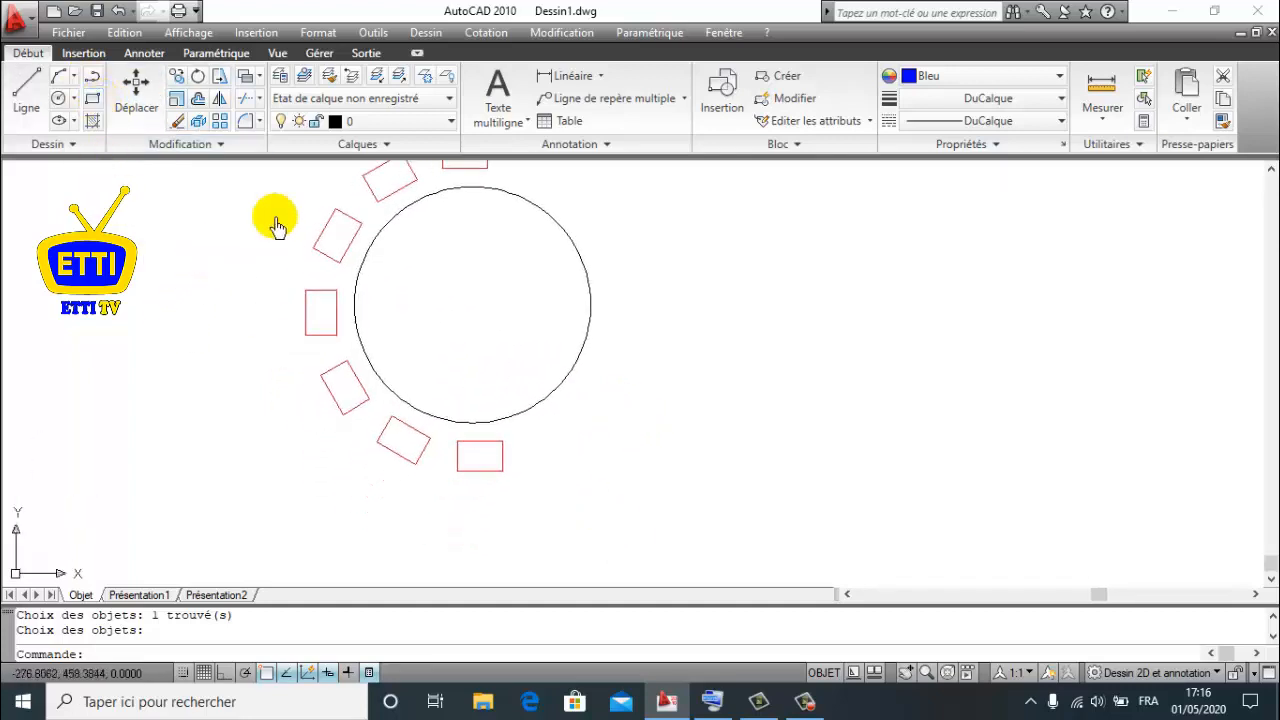
left_click(30, 95)
left_click(535, 406)
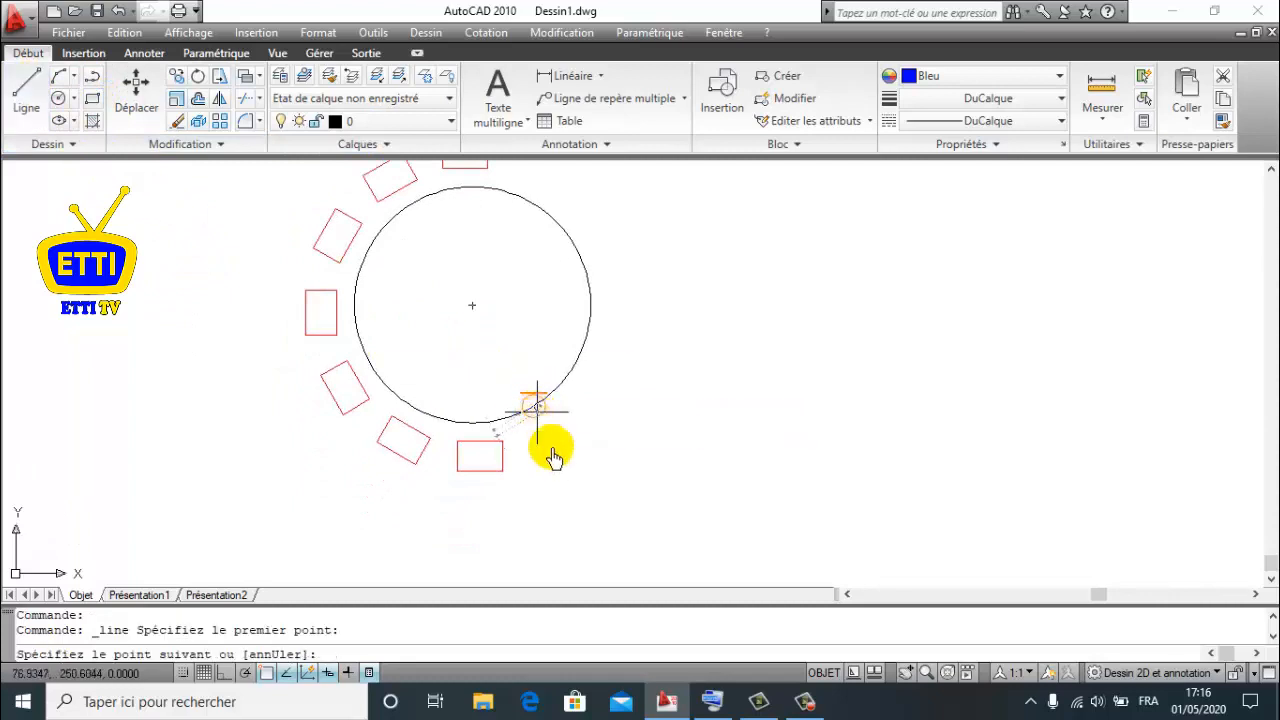
left_click(586, 497)
key("Return")
scroll(586, 500, "down", 2)
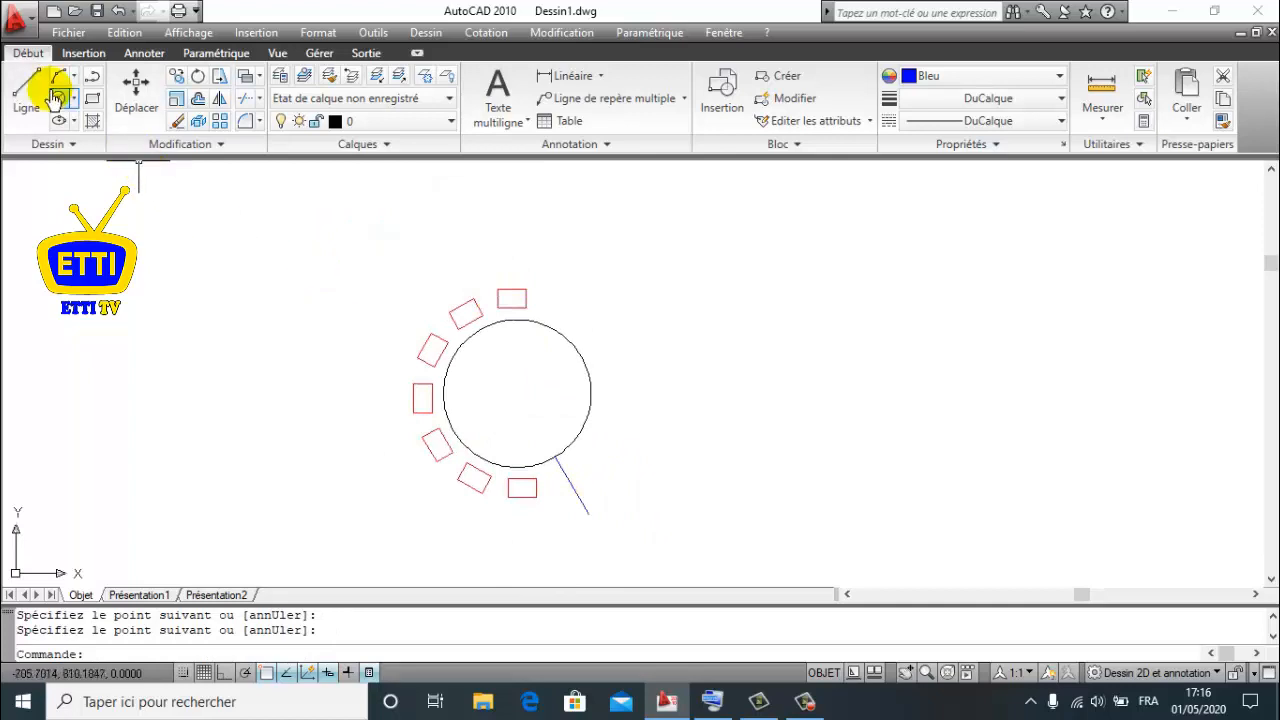
- Draw lines from the original rectangle's lower-right corner to the circle's centre and on to the first copy's matching corner
left_click(26, 92)
scroll(492, 309, "up", 3)
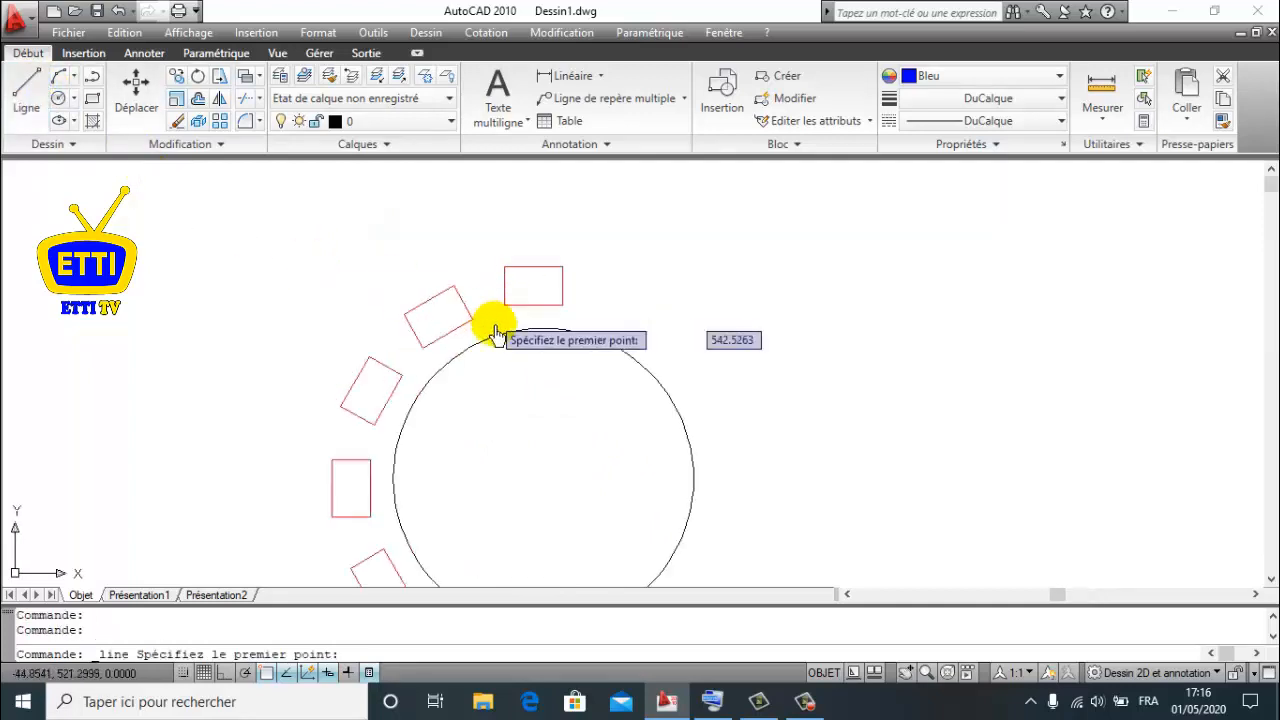
left_click(563, 306)
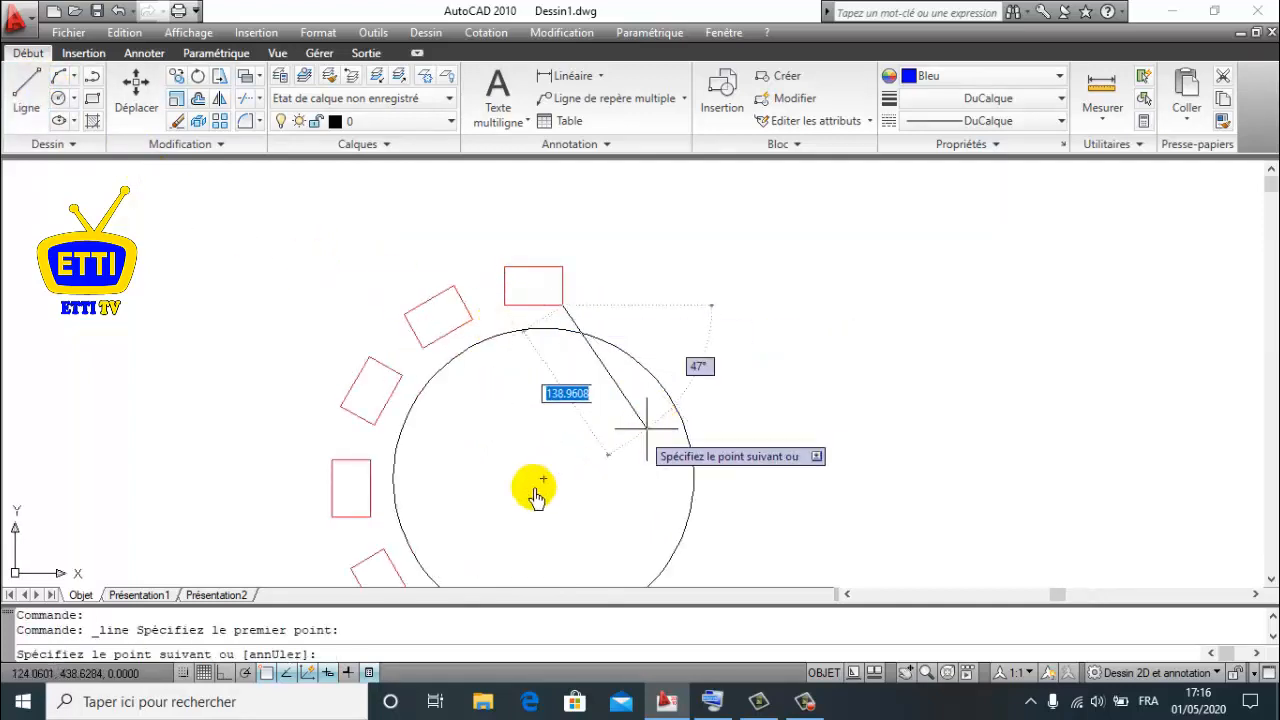
left_click(556, 480)
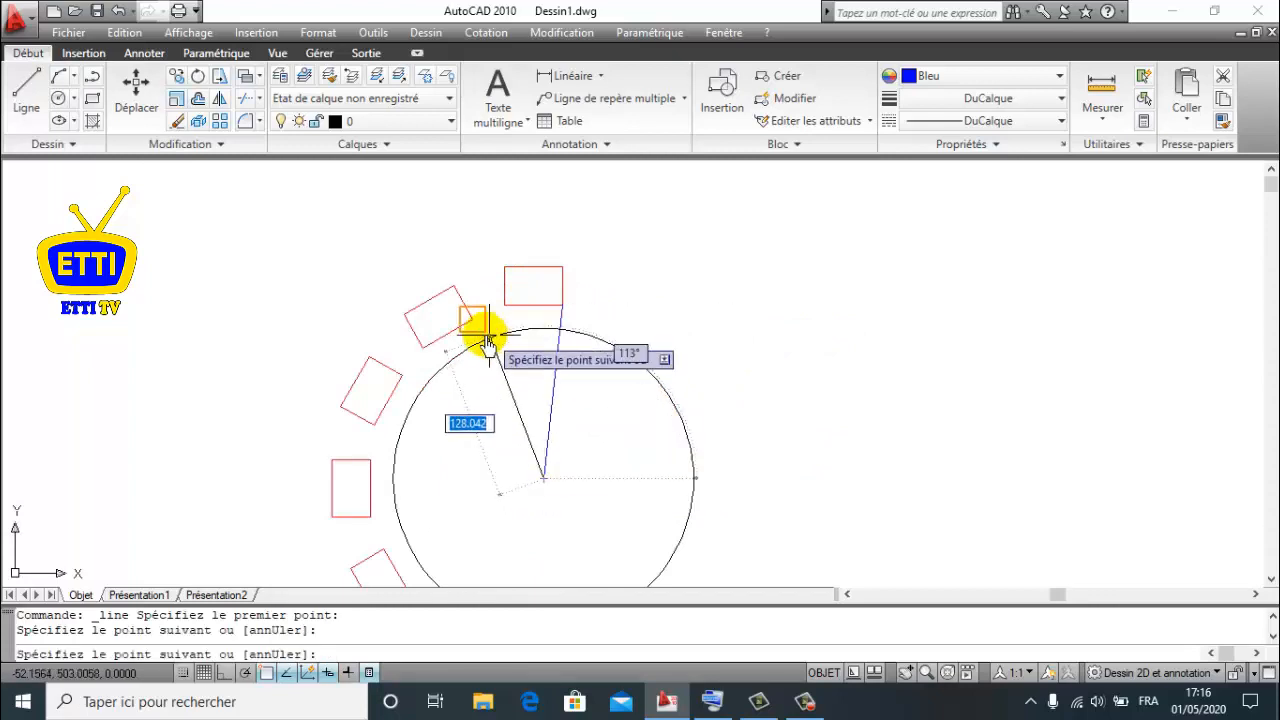
left_click(477, 333)
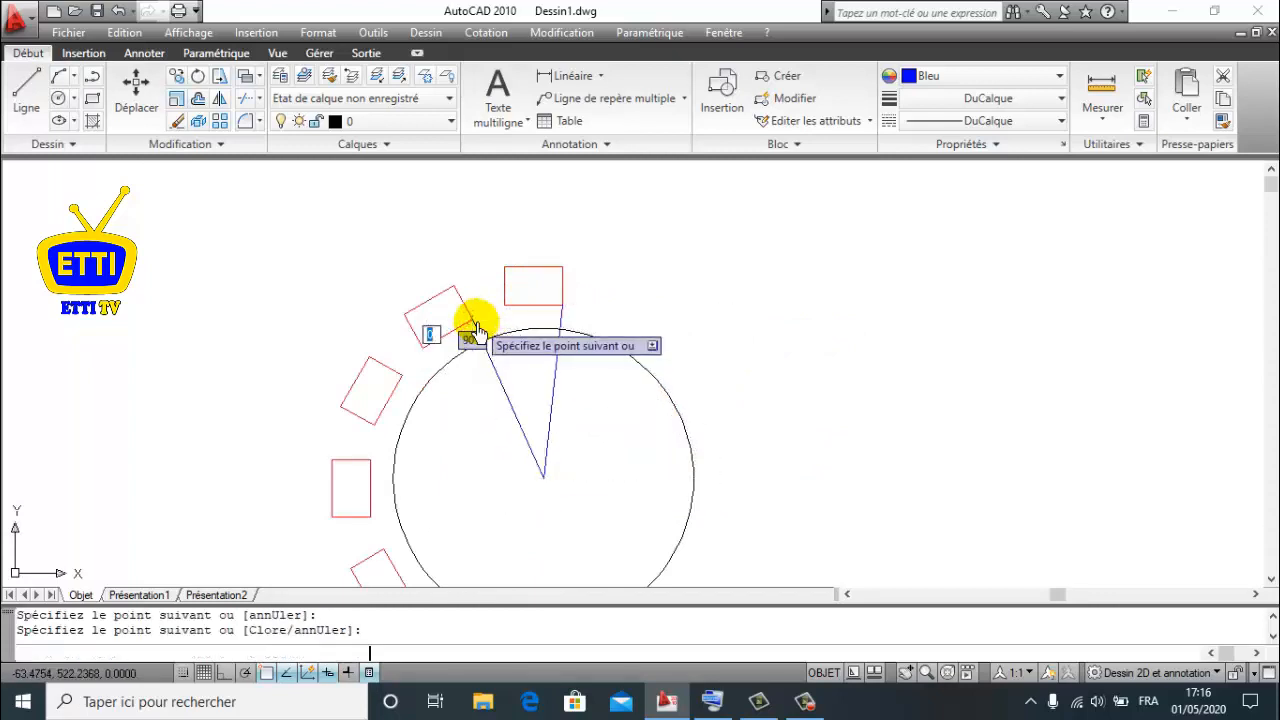
key("Return")
scroll(583, 316, "down", 2)
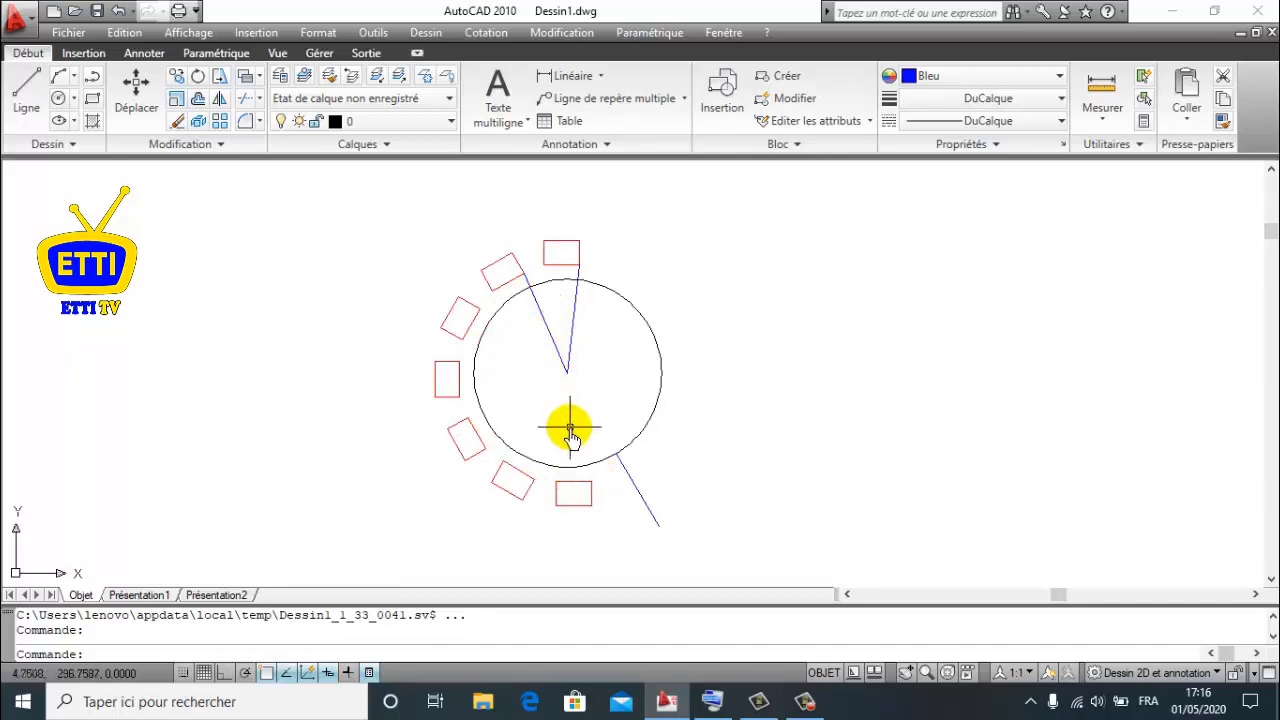
- Draw a line from the circle's centre to the upper-left corner of the last rectangle copy below the circle
left_click(26, 86)
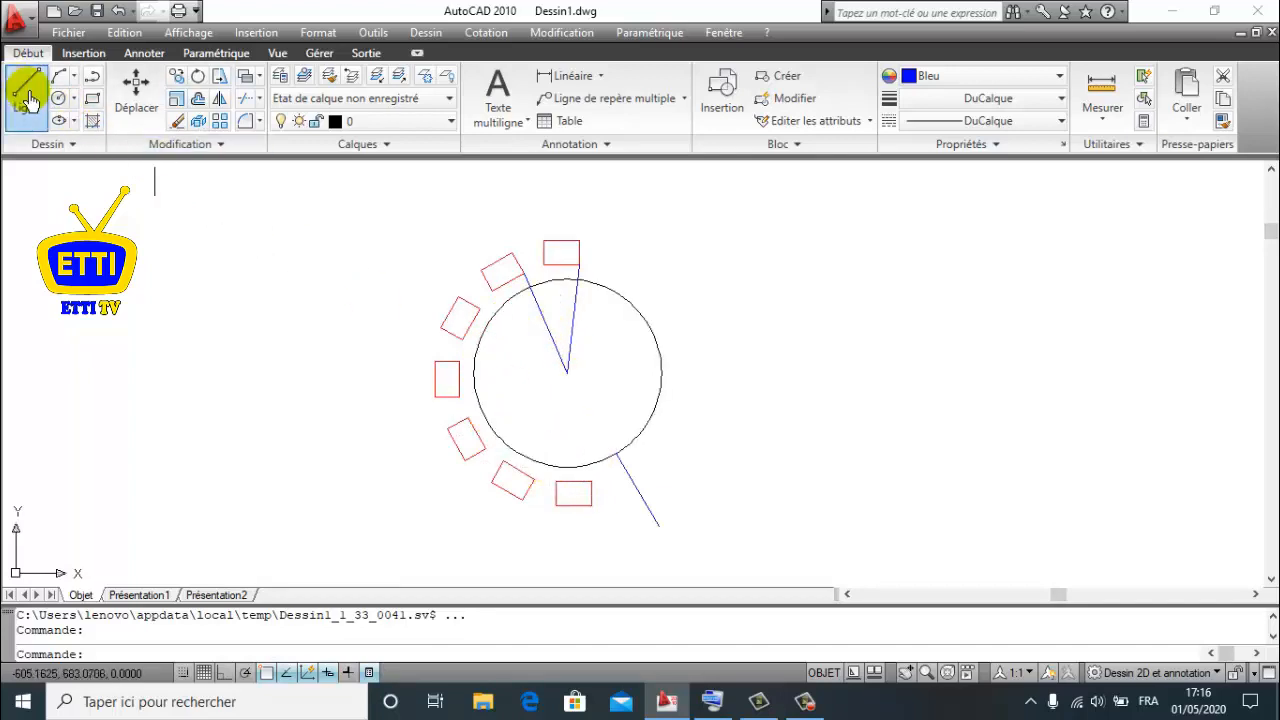
left_click(566, 372)
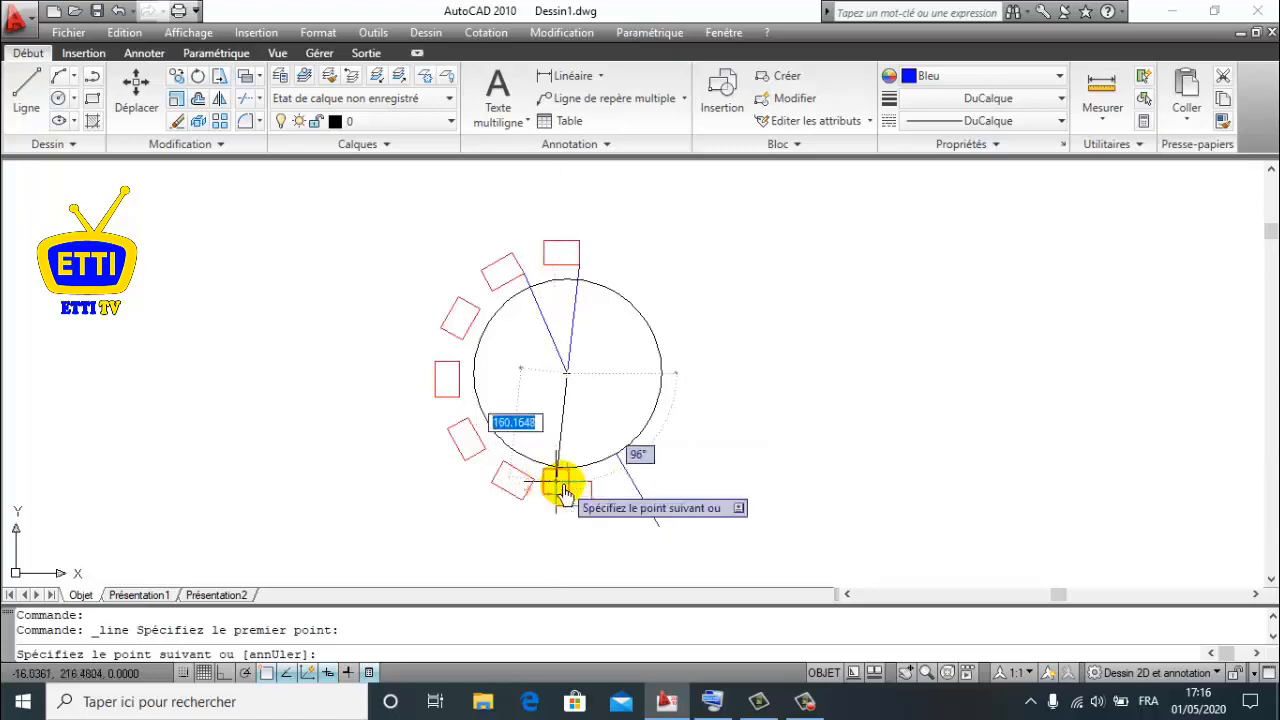
left_click(561, 484)
key("Return")
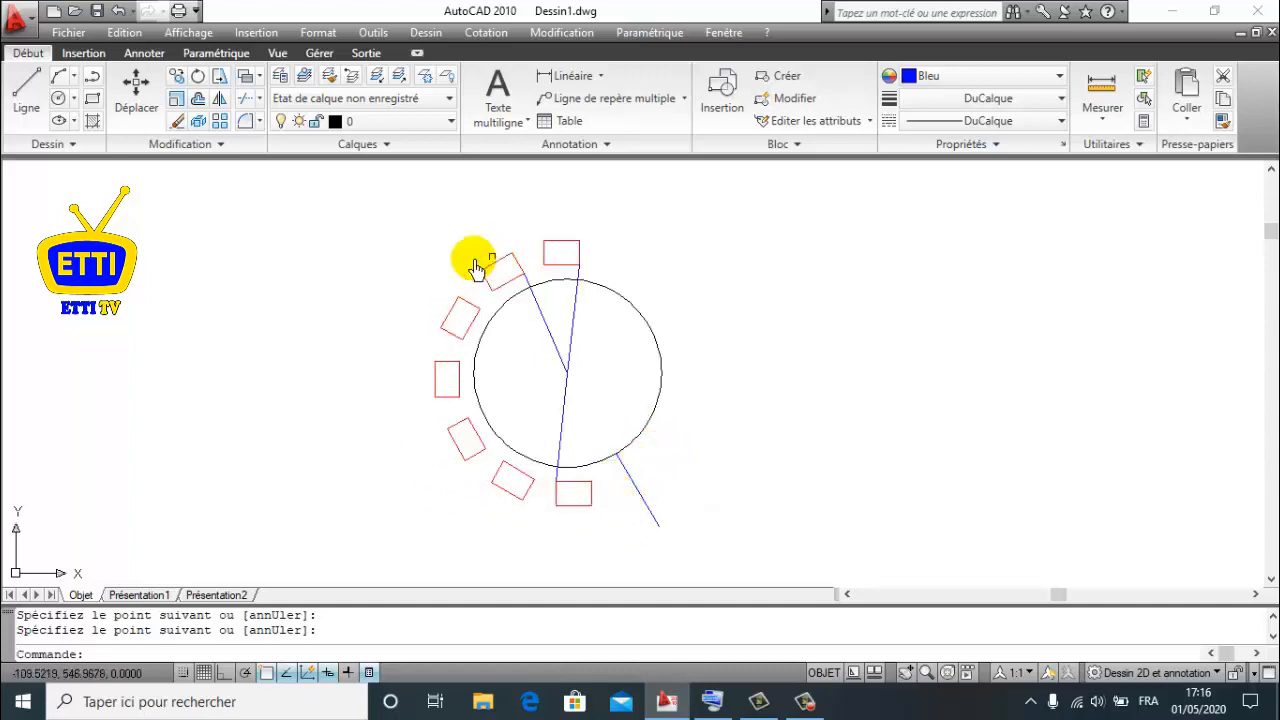
- Add an angular dimension between the lines to the original rectangle and the first copy, and check its text
left_click(485, 35)
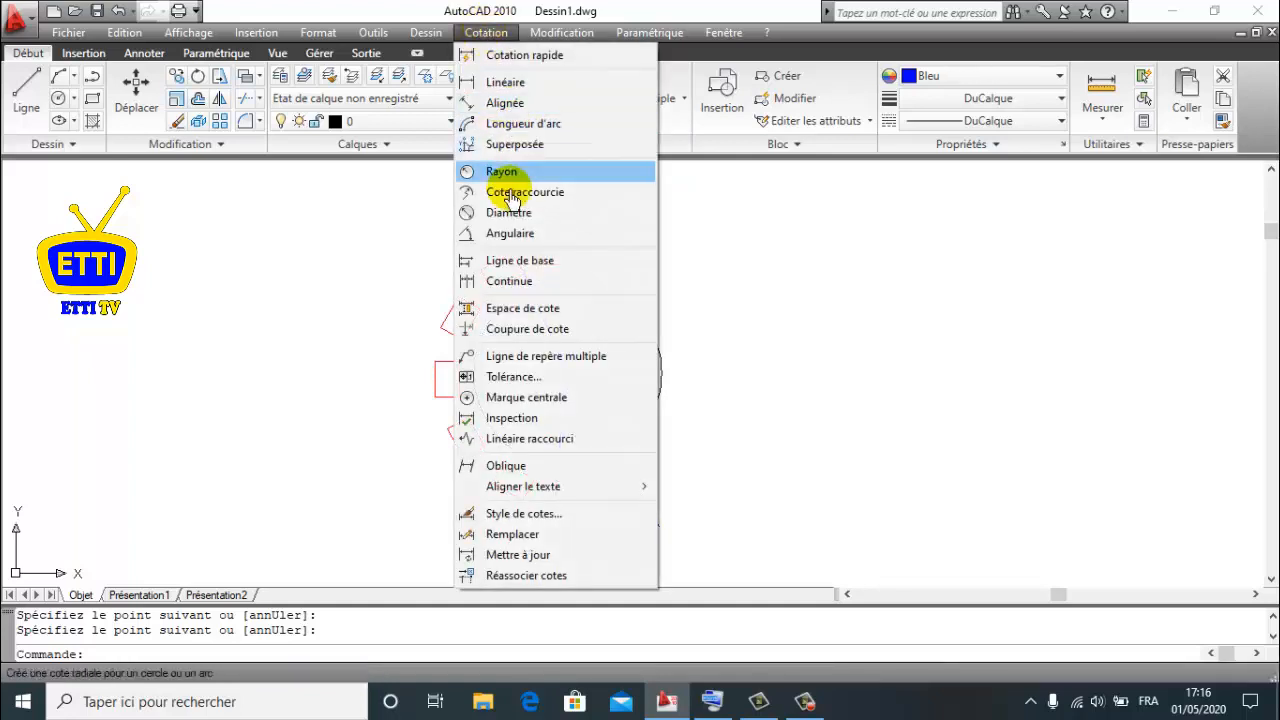
left_click(509, 236)
scroll(529, 294, "up", 5)
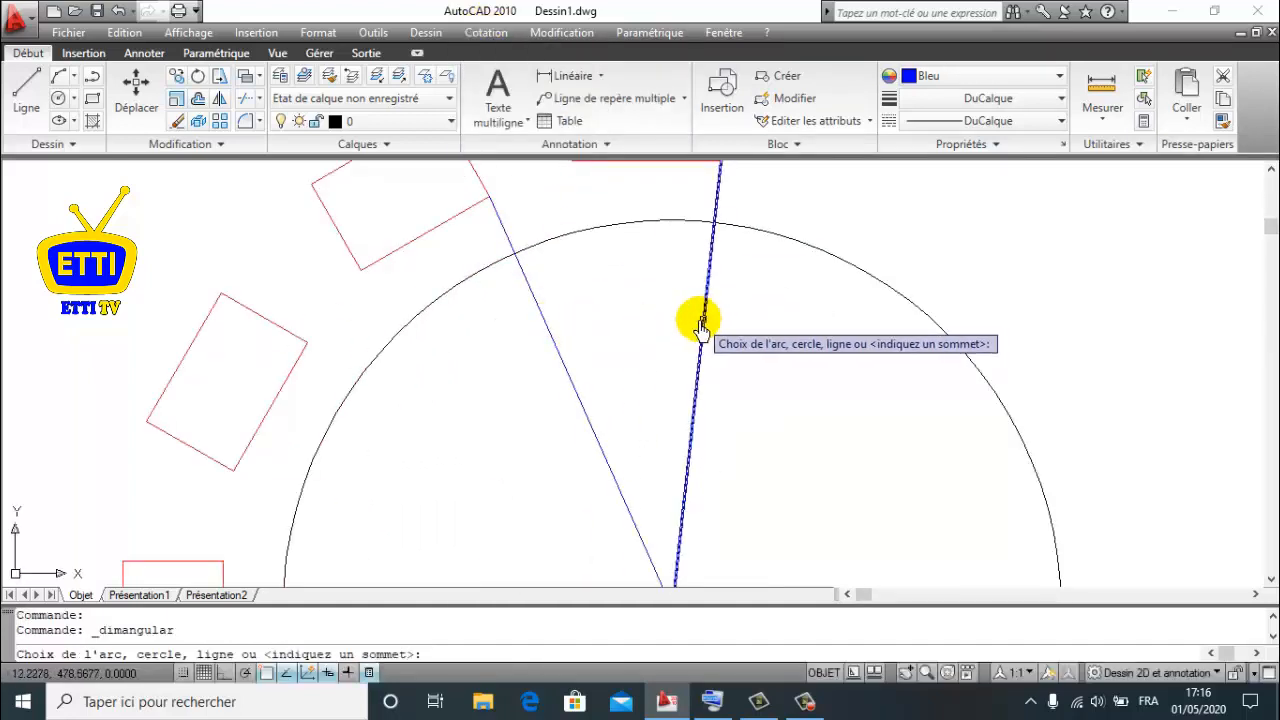
left_click(700, 330)
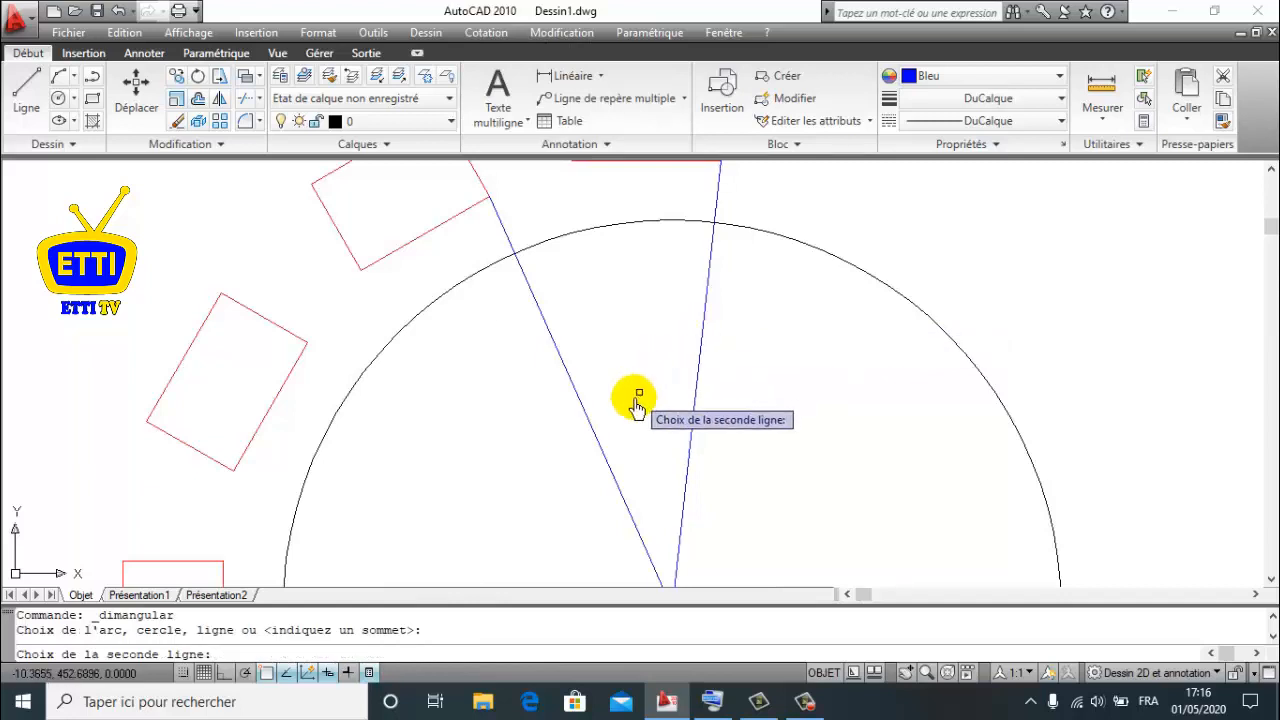
left_click(596, 437)
left_click(634, 334)
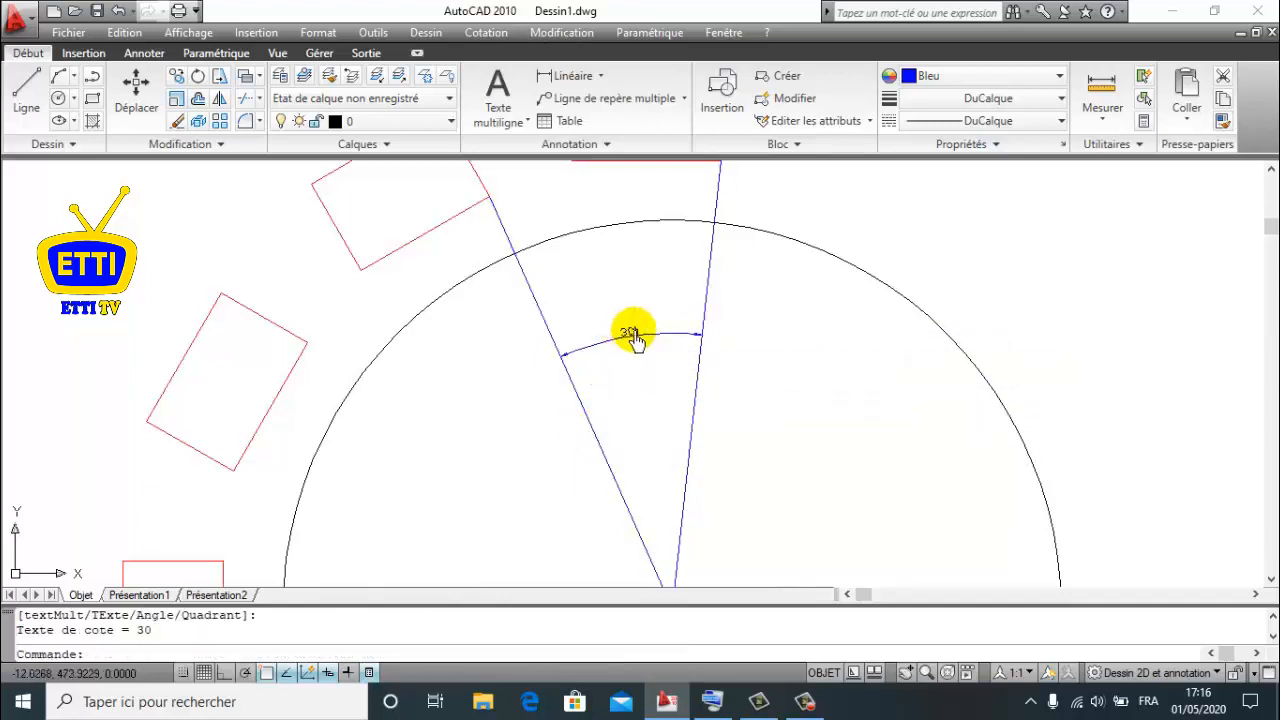
scroll(640, 345, "up", 2)
scroll(640, 345, "down", 4)
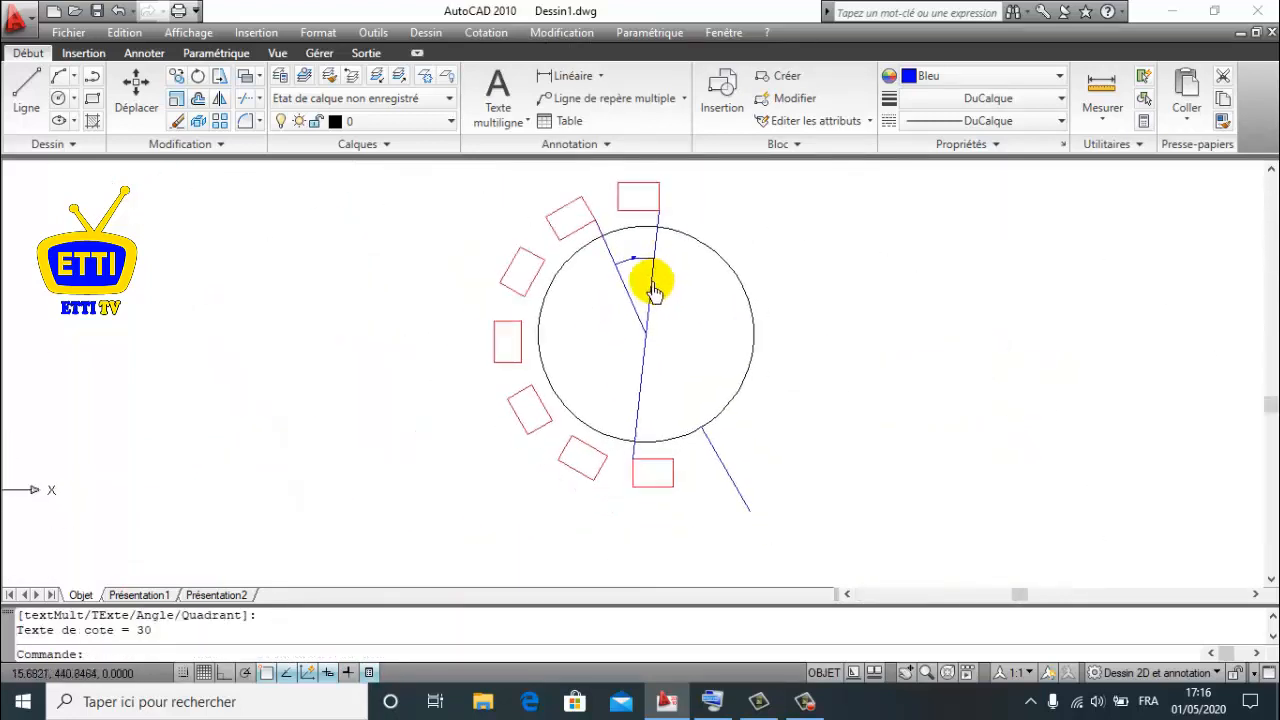
mouse_move(659, 316)
middle_mouse_down()
mouse_move(646, 392)
mouse_move(645, 376)
middle_mouse_up()
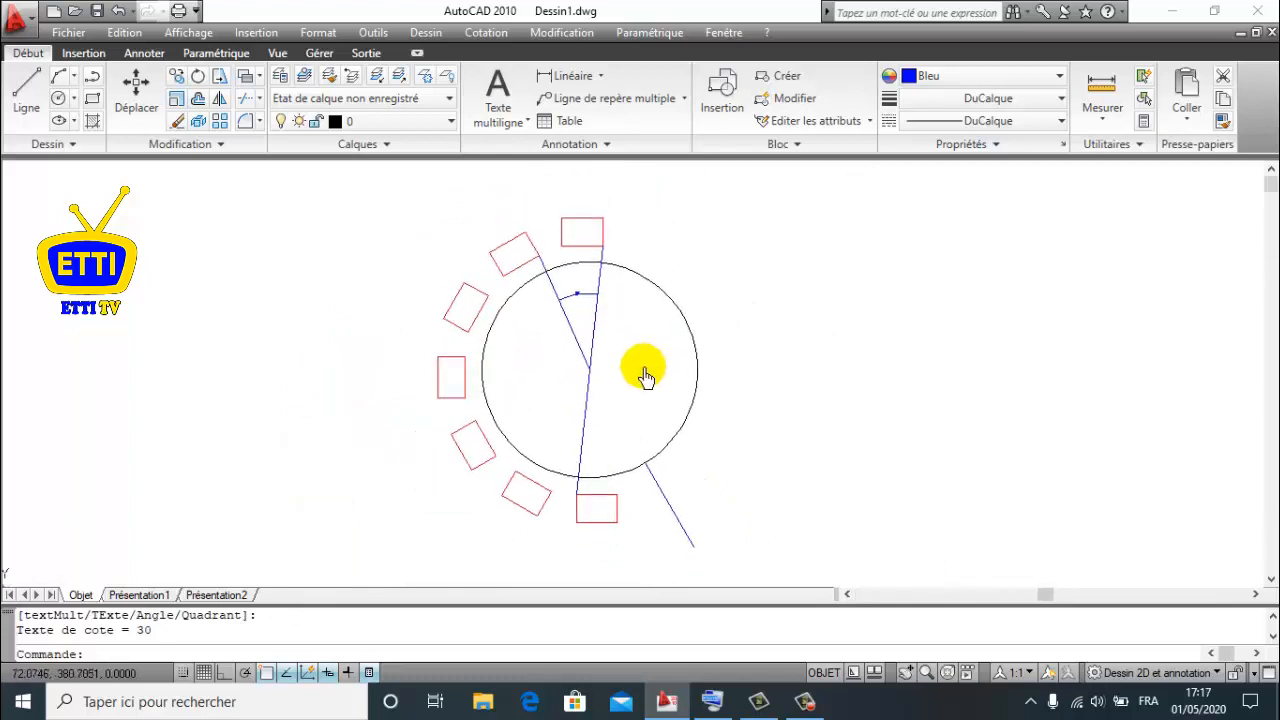